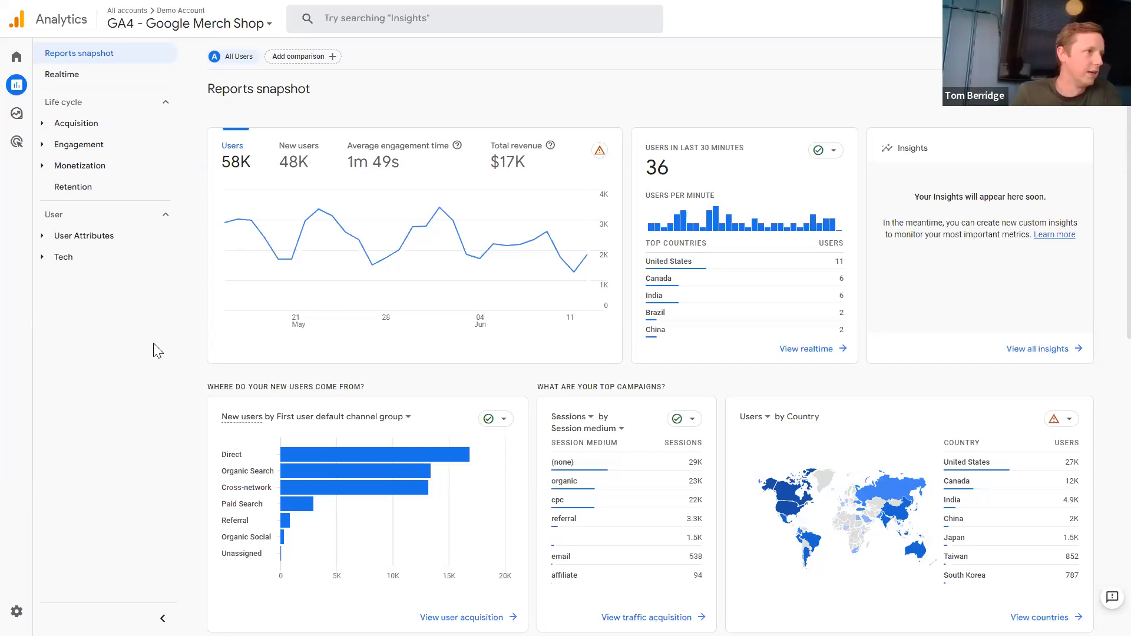
# - Open the Home page and review its overview, realtime, recently accessed and suggested cards
pyautogui.click(15, 58)
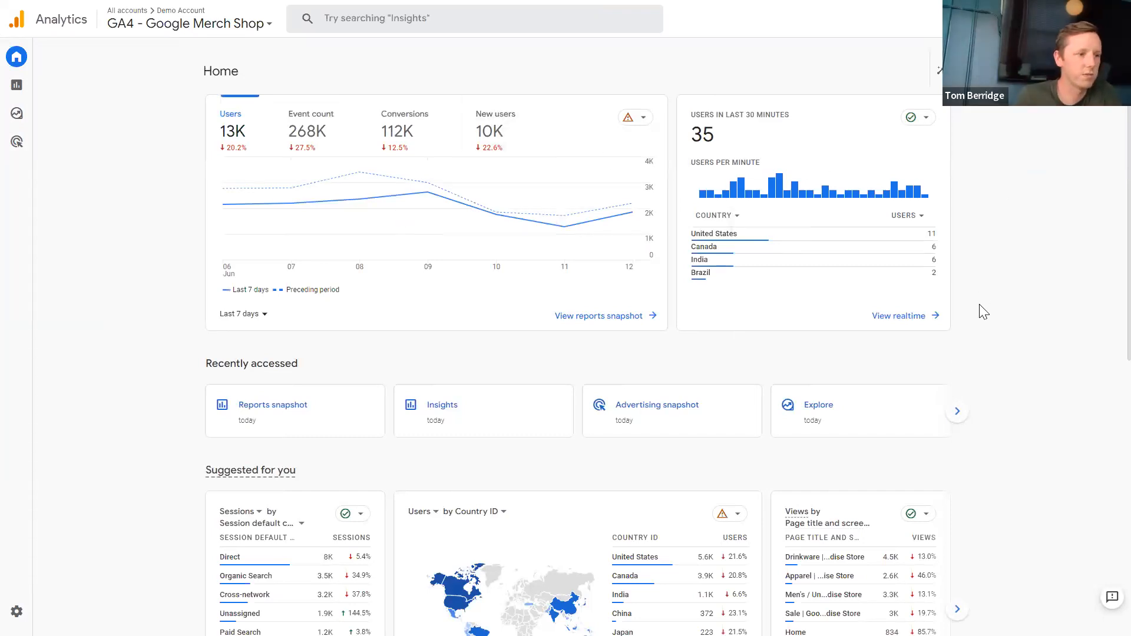
pyautogui.scroll(-5, 1005, 284)
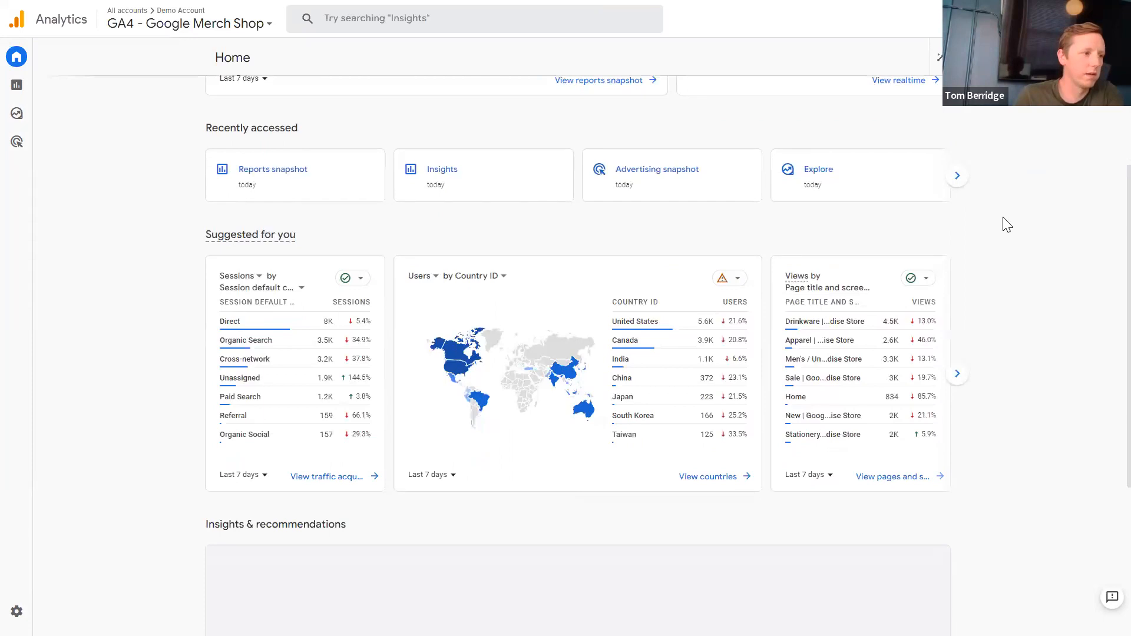
pyautogui.scroll(-2, 1008, 225)
pyautogui.scroll(7, 1008, 225)
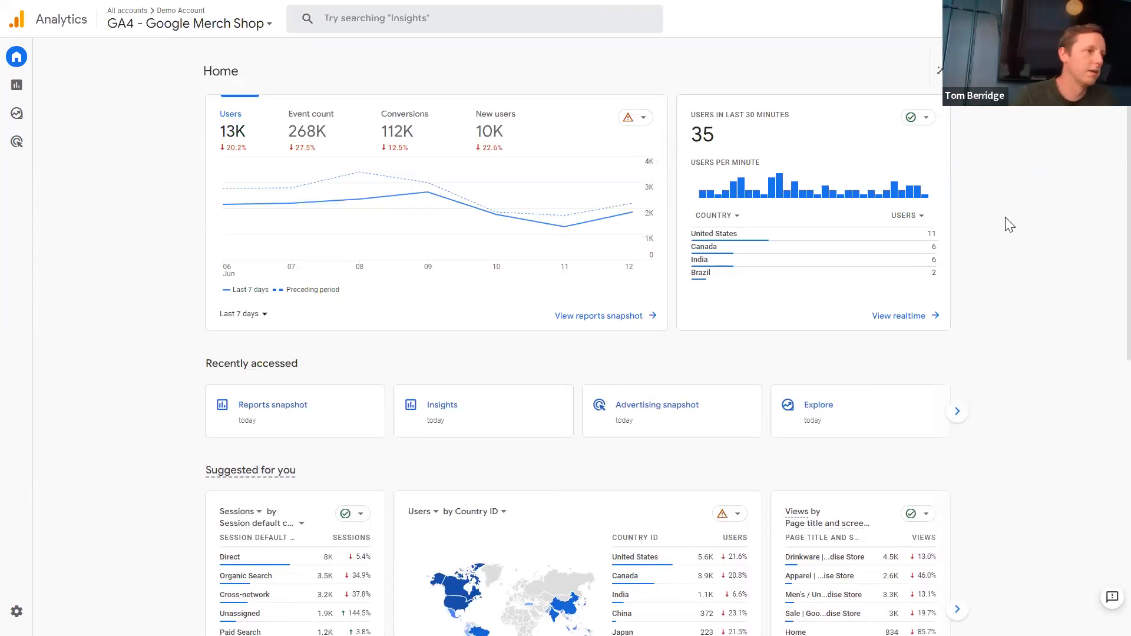
pyautogui.moveTo(730, 197)
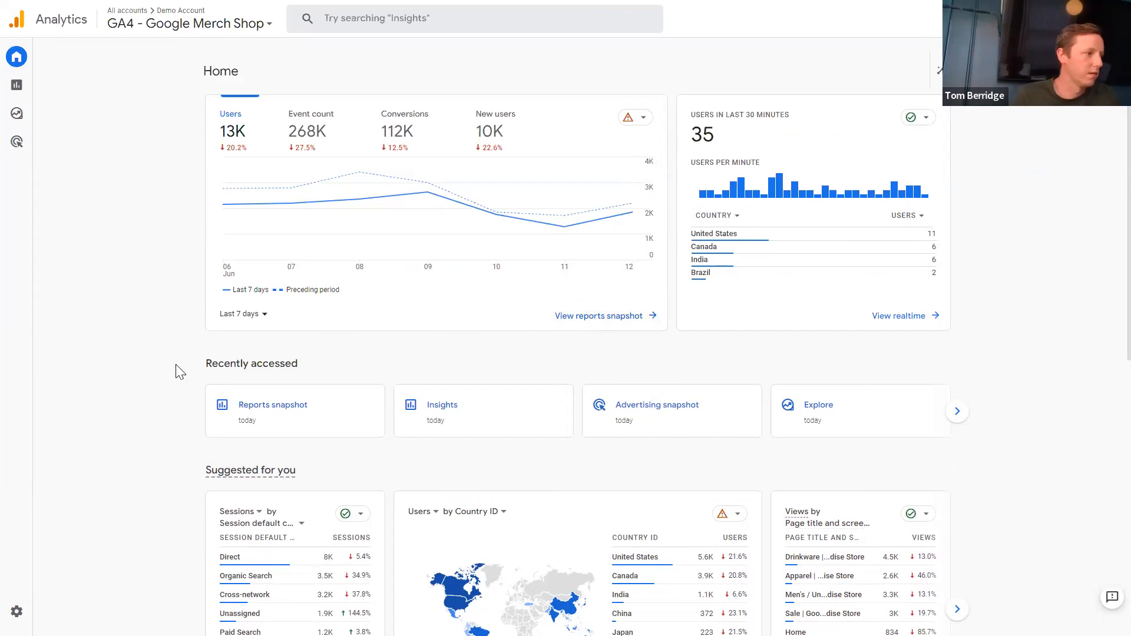
pyautogui.click(957, 413)
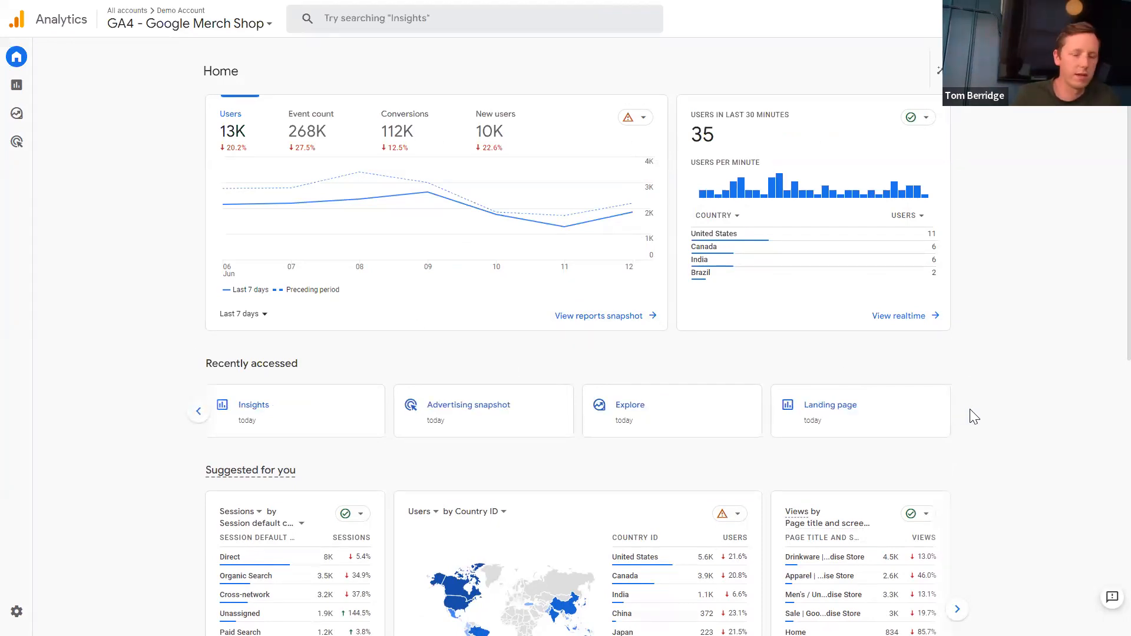
pyautogui.scroll(-4, 1027, 310)
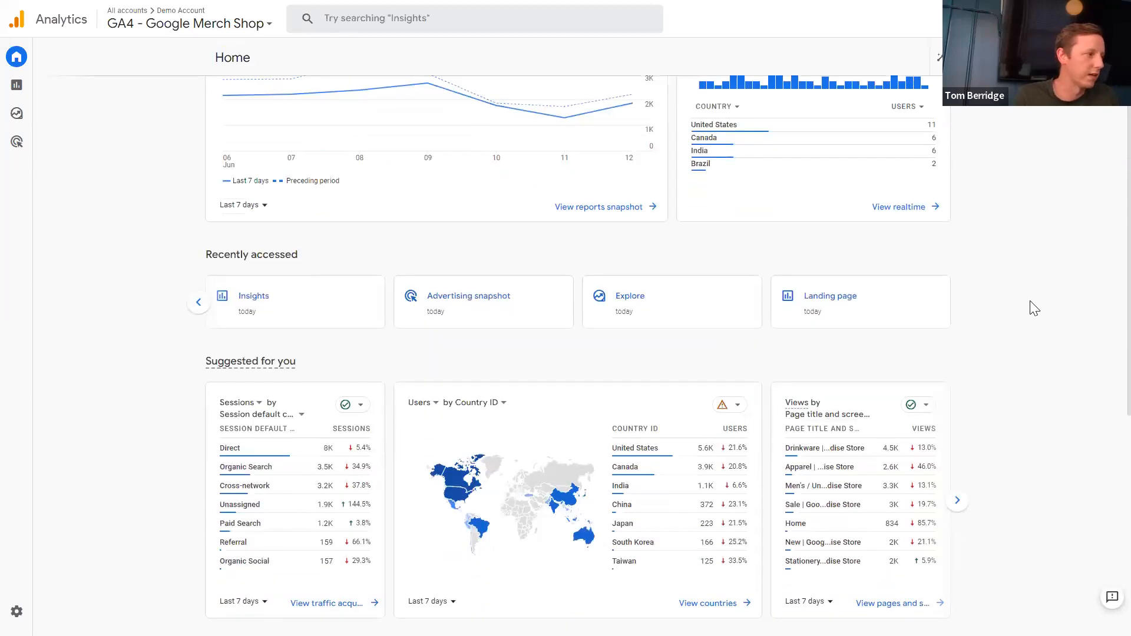
pyautogui.scroll(-1, 265, 230)
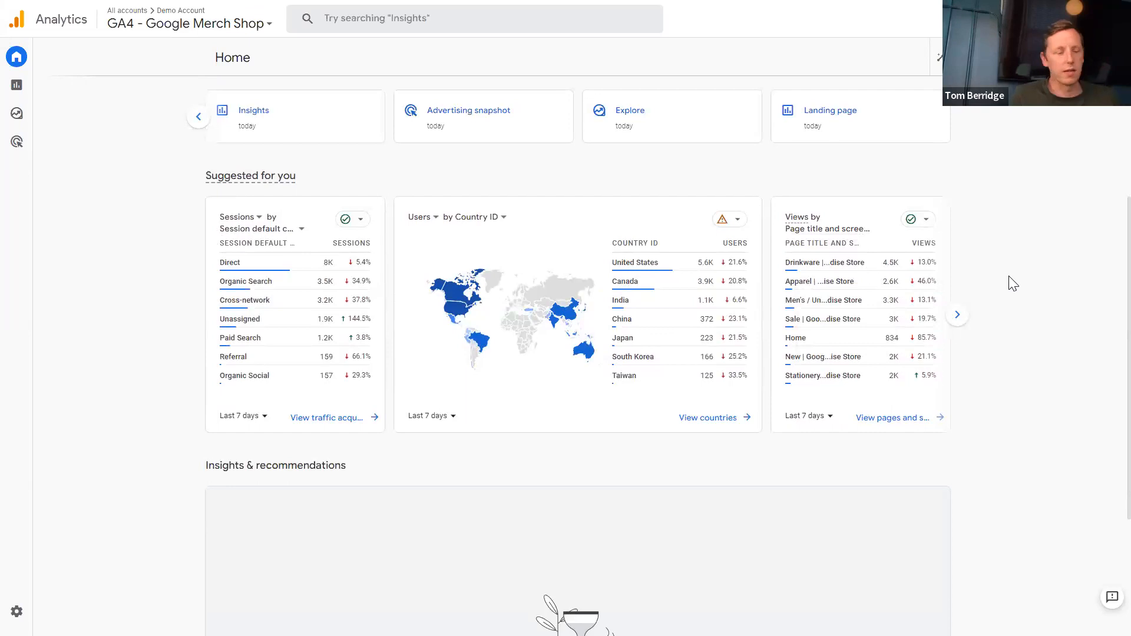
# - Switch the suggested country card's metric to New users and the session channel card's metric to Engaged sessions
pyautogui.click(435, 219)
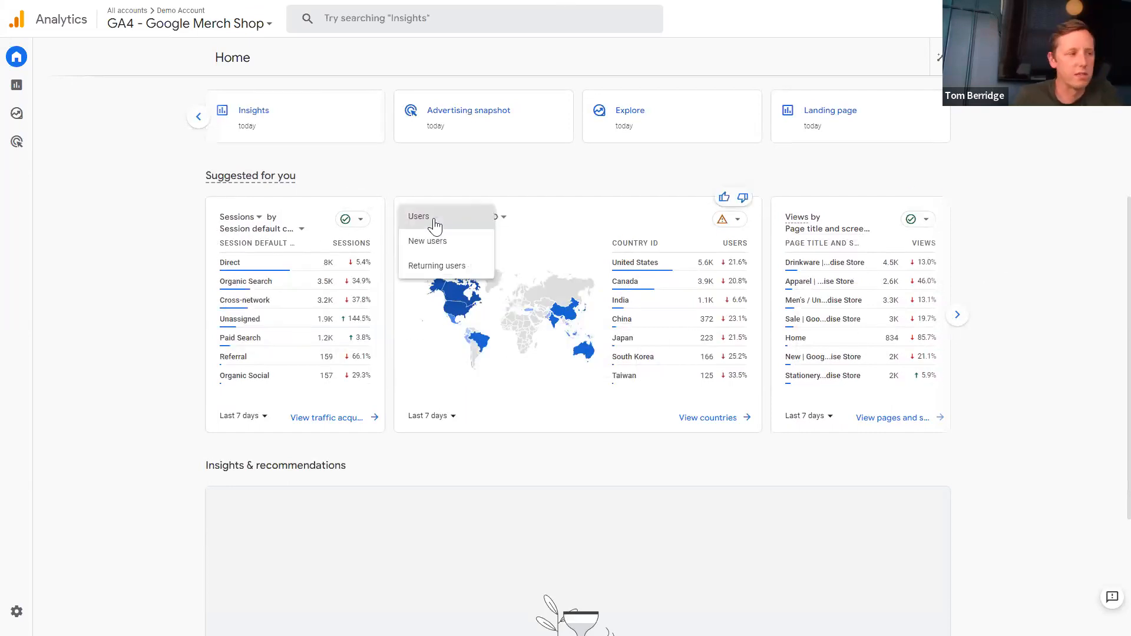
pyautogui.click(436, 242)
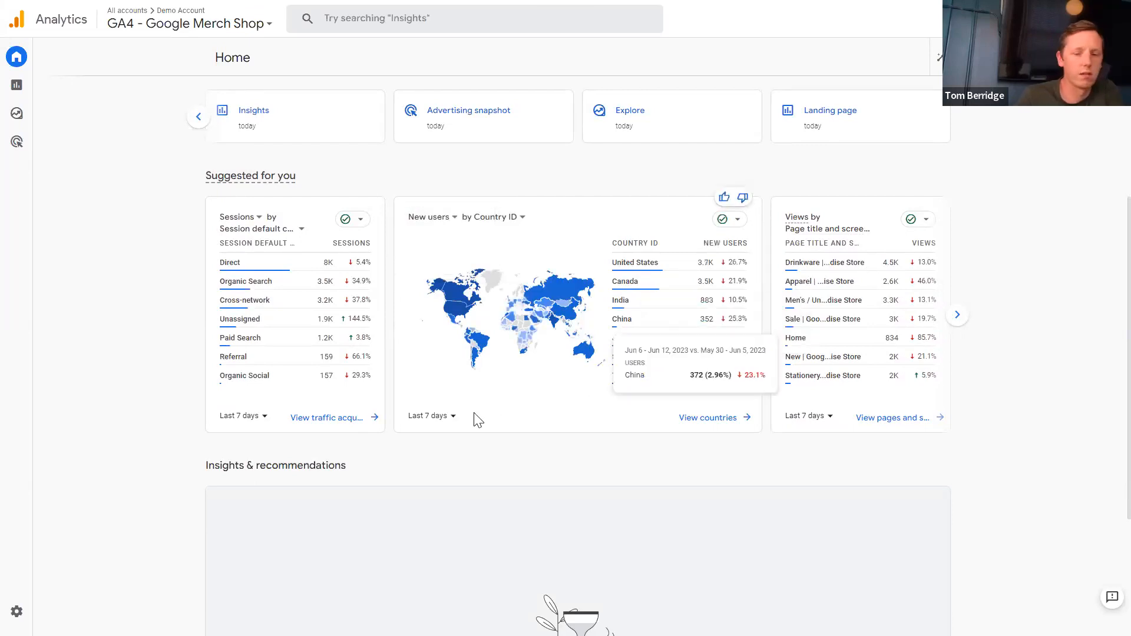
pyautogui.click(250, 220)
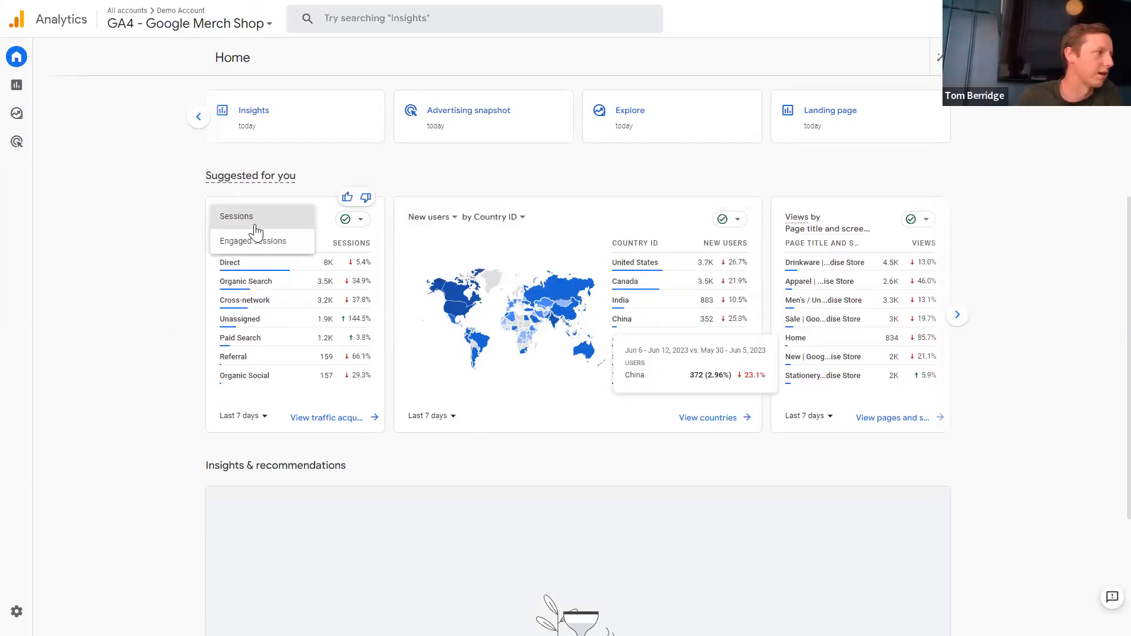
pyautogui.click(253, 241)
pyautogui.scroll(-3, 279, 439)
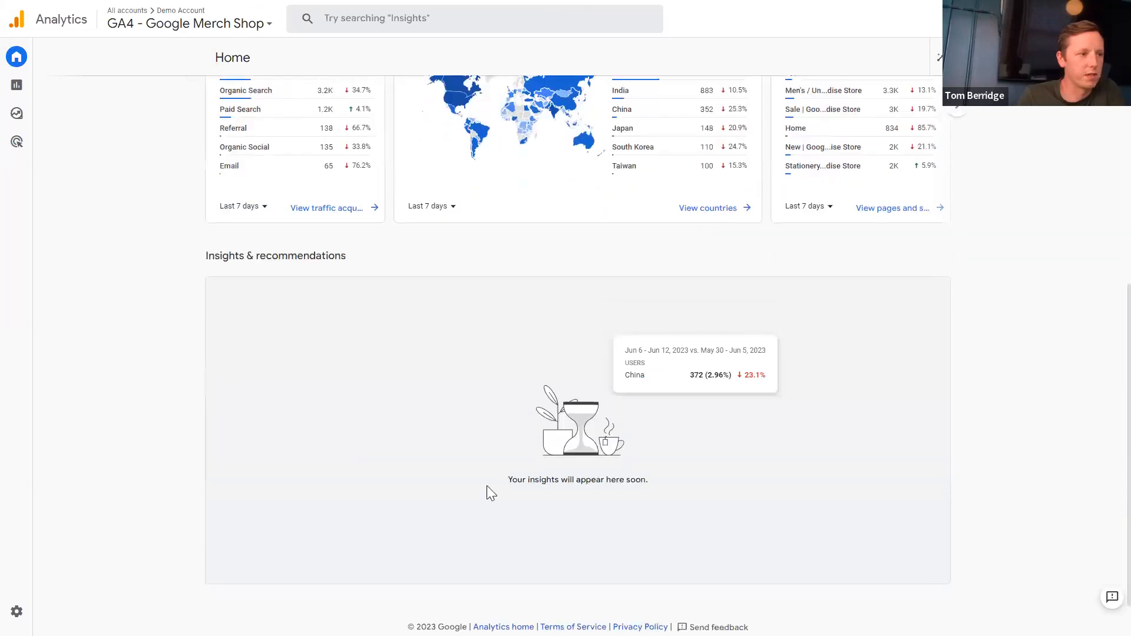
pyautogui.scroll(5, 954, 399)
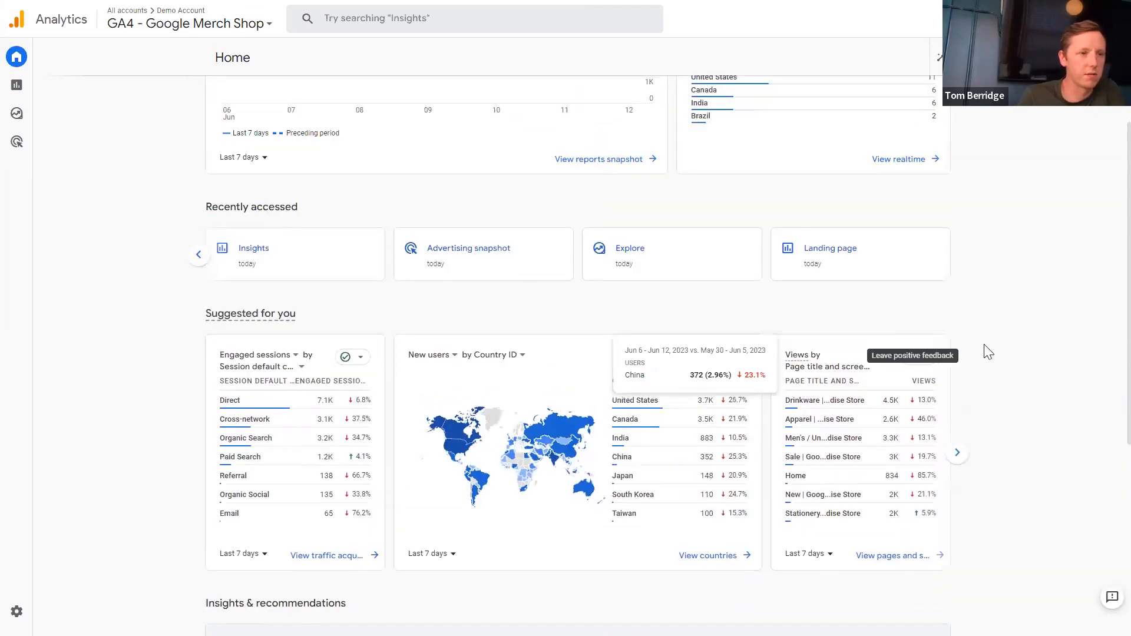
pyautogui.scroll(3, 988, 352)
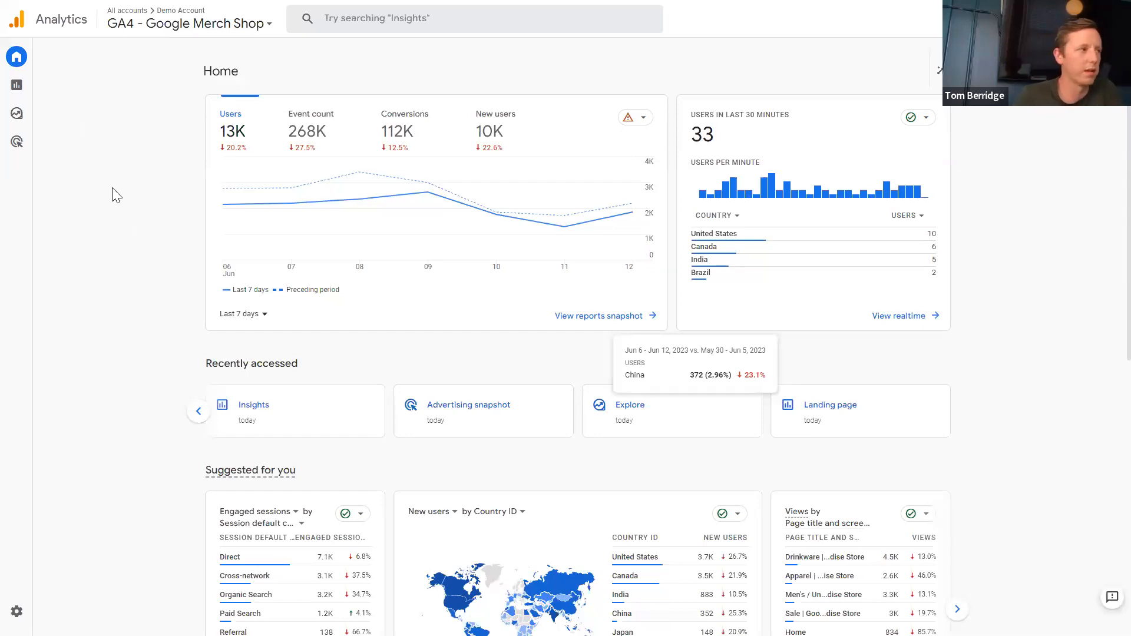
# - Open the Reports snapshot and check which user metrics are available for the country card
pyautogui.moveTo(17, 87)
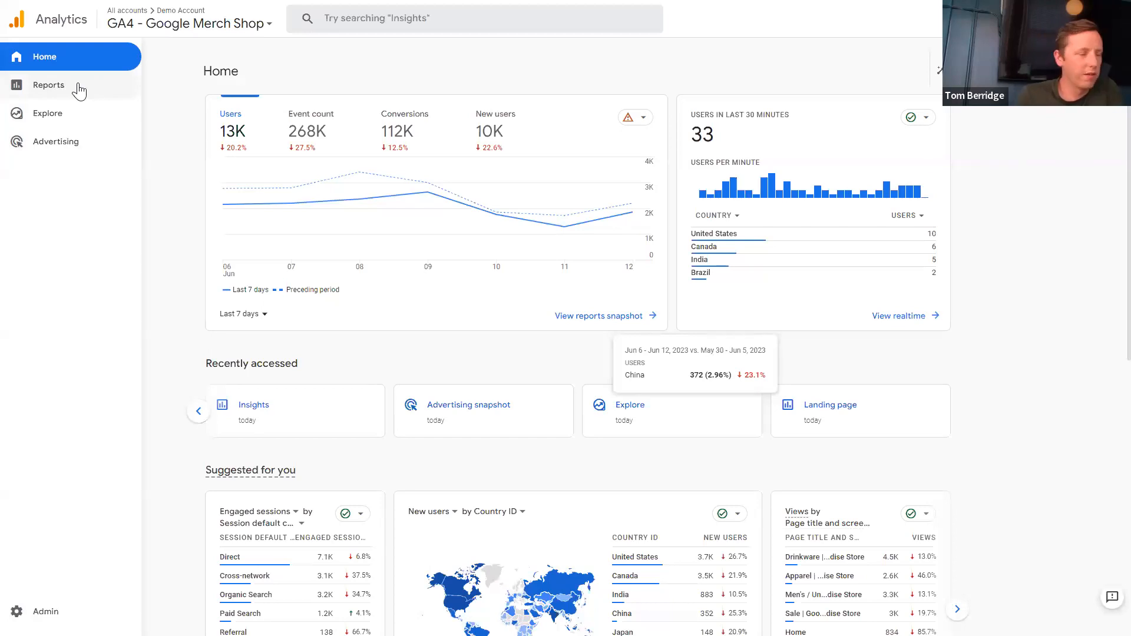
pyautogui.click(79, 88)
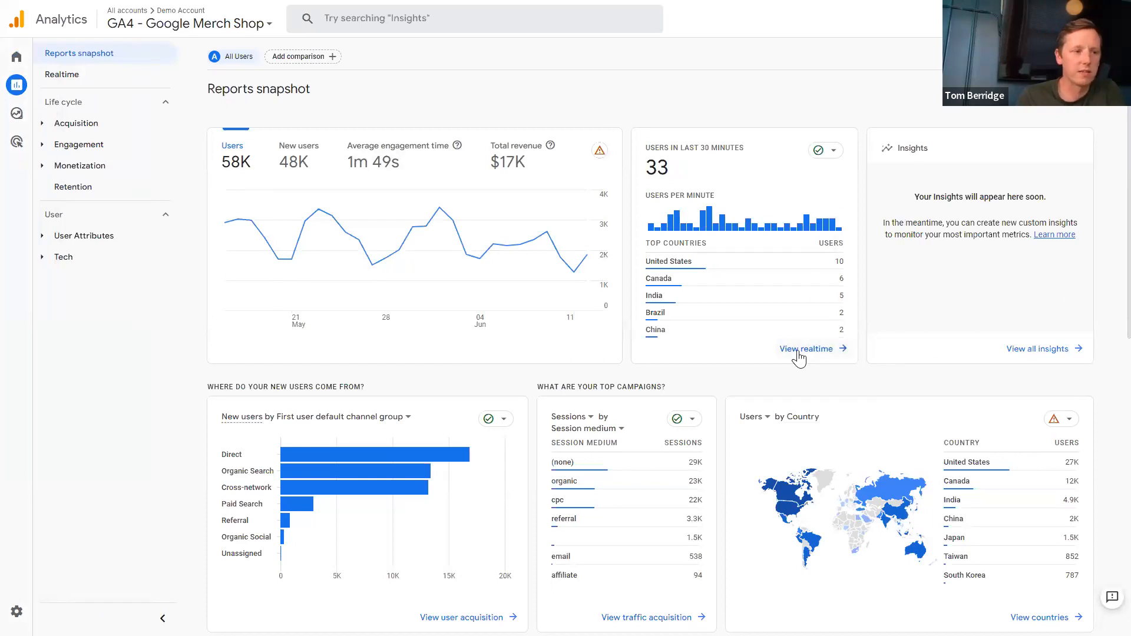
pyautogui.scroll(-1, 1020, 365)
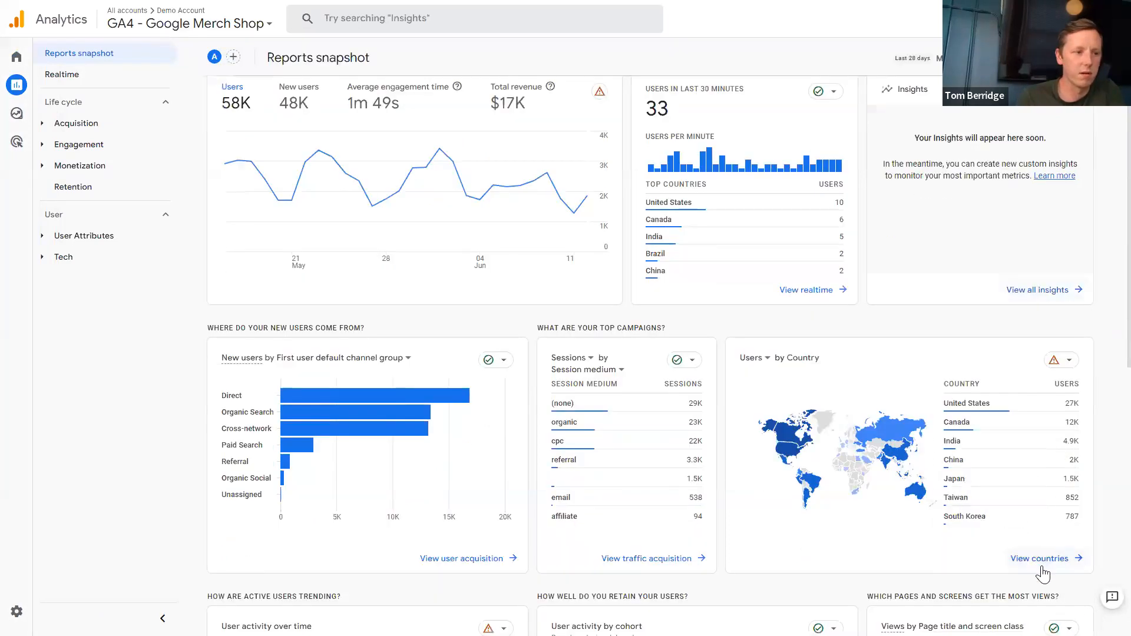
pyautogui.click(756, 358)
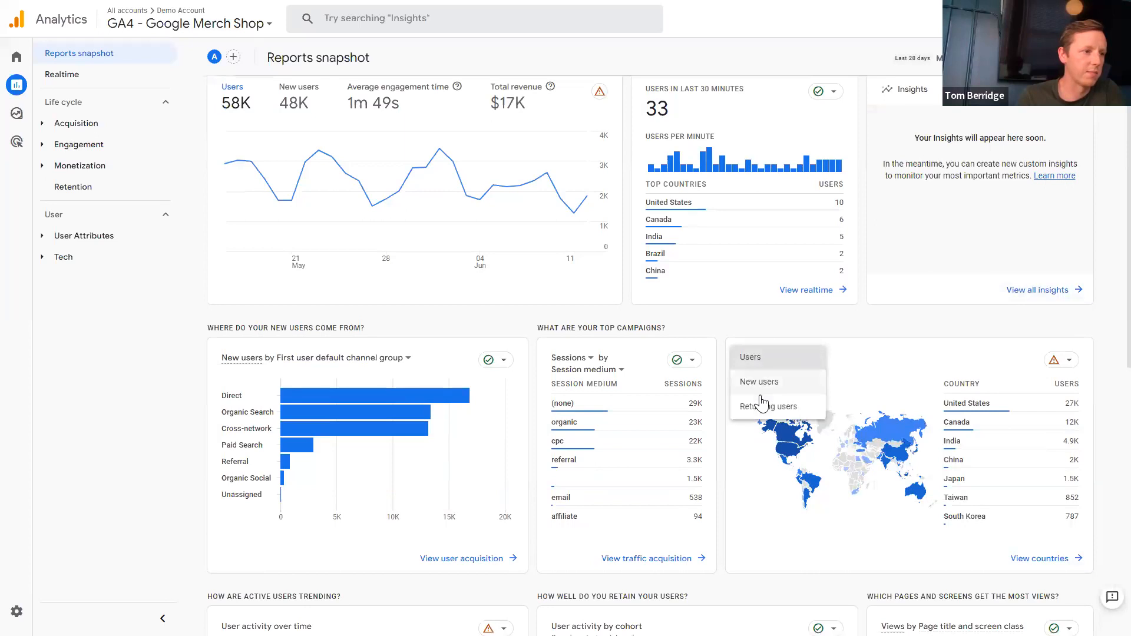
pyautogui.click(404, 365)
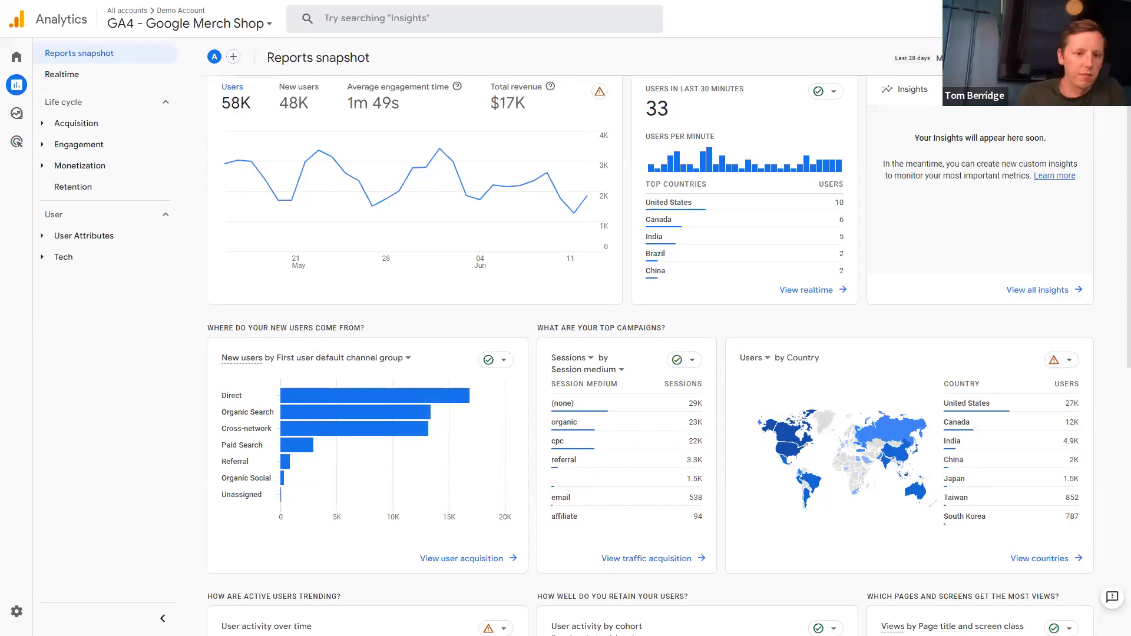
# - Open the Realtime report and review its map, user, page view, event and conversion cards
pyautogui.click(65, 84)
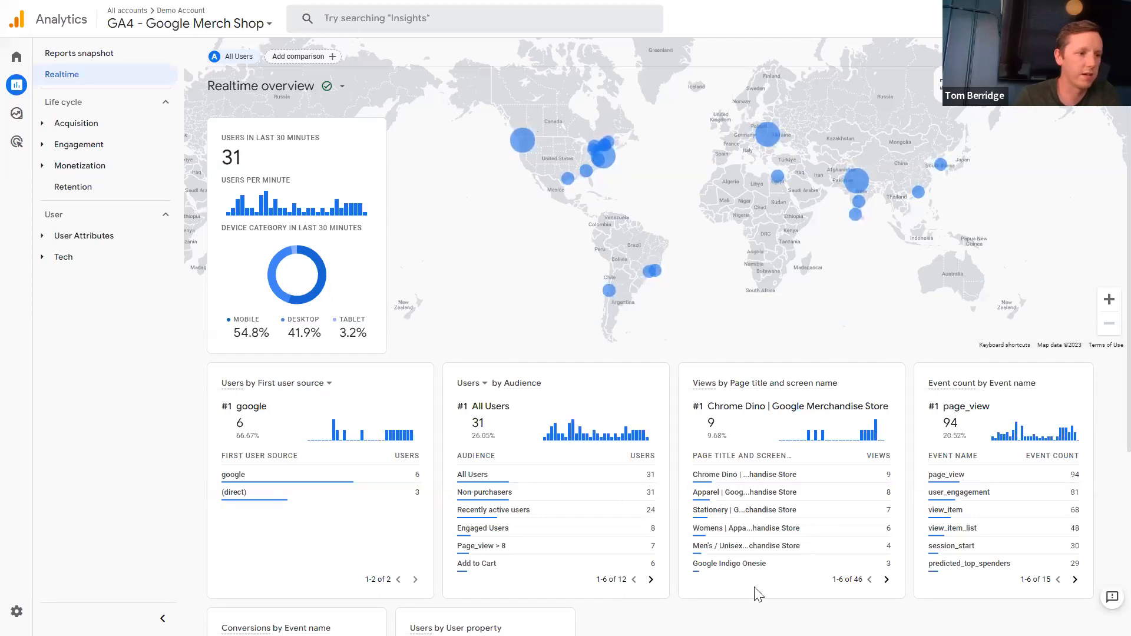
pyautogui.scroll(-3, 753, 548)
pyautogui.scroll(-2, 752, 548)
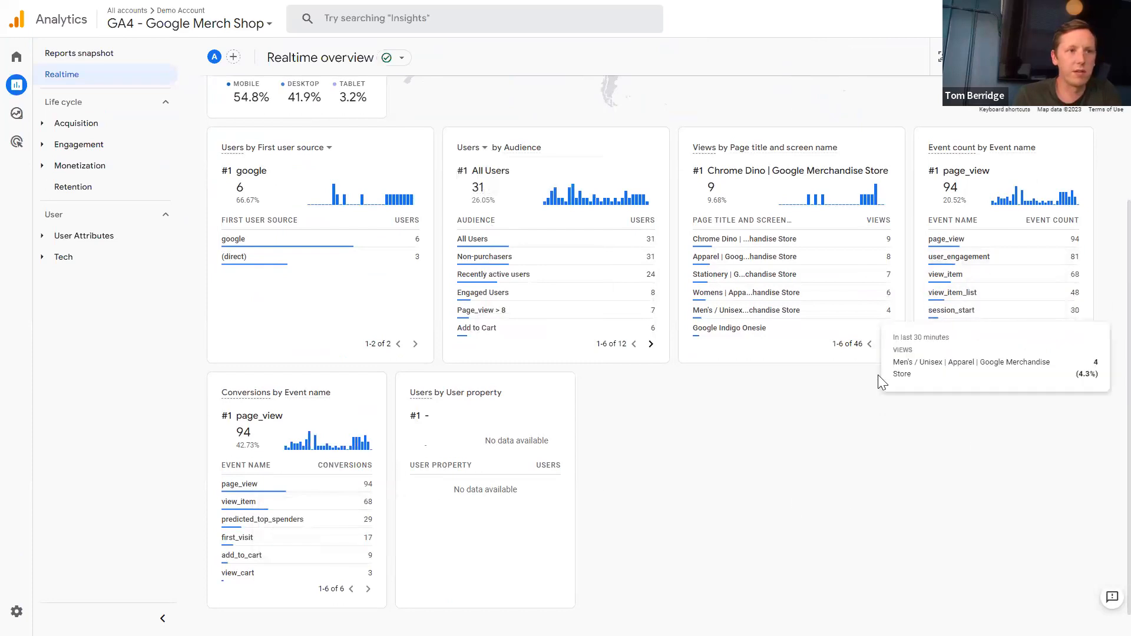
pyautogui.scroll(1, 810, 584)
pyautogui.scroll(3, 807, 587)
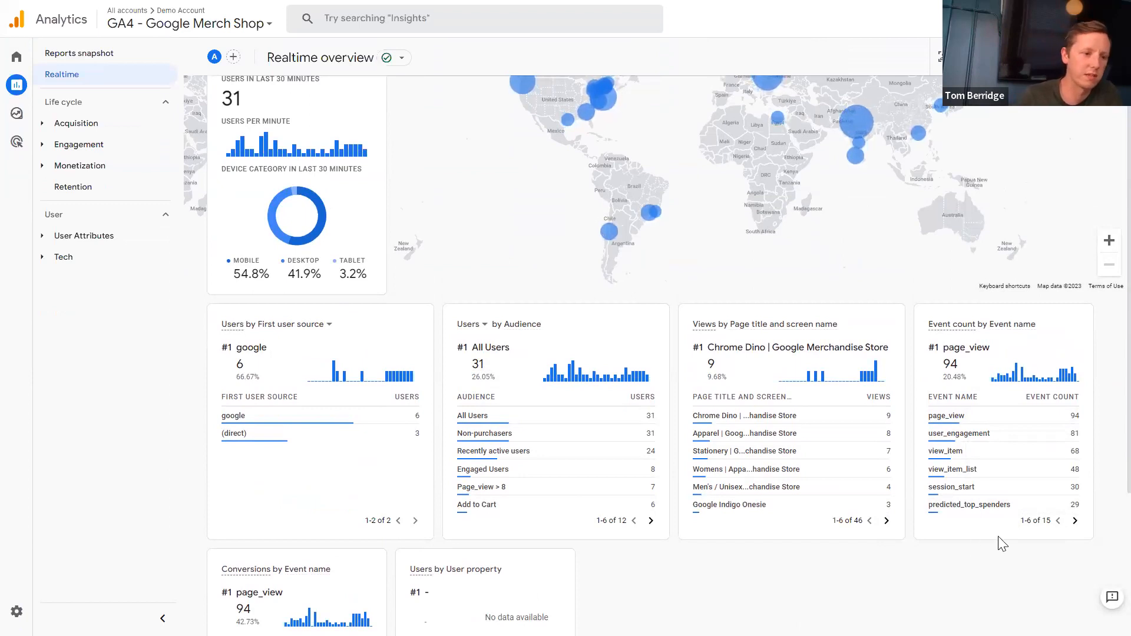
# - Inspect the engagement_time_msec parameter values of the add_to_cart event in the realtime Event count by Event name card
pyautogui.click(1074, 522)
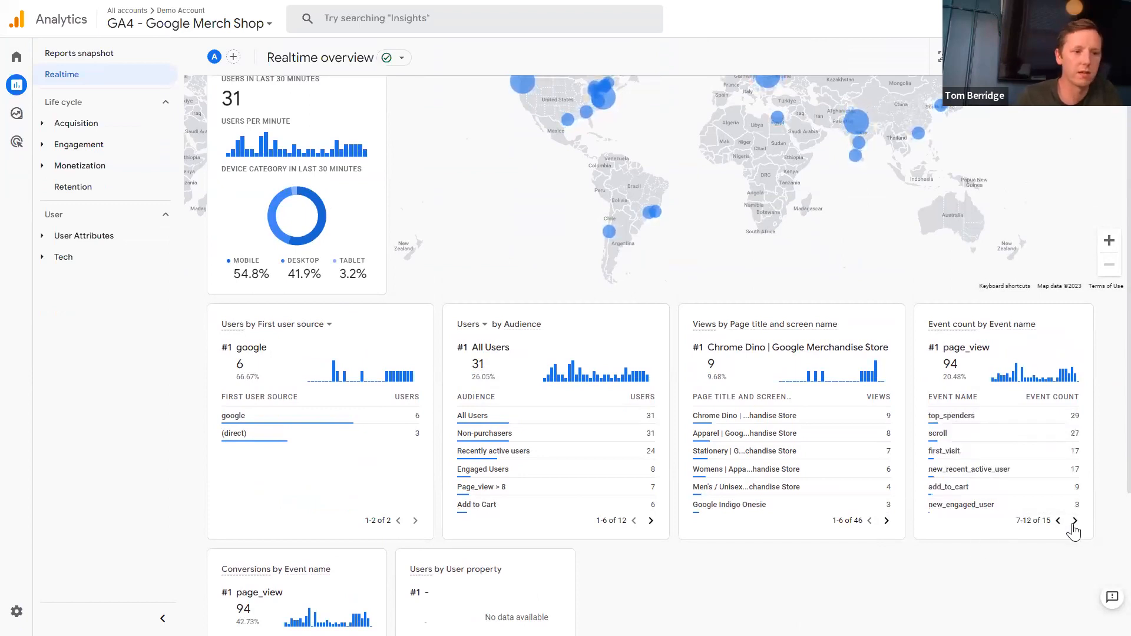
pyautogui.click(956, 491)
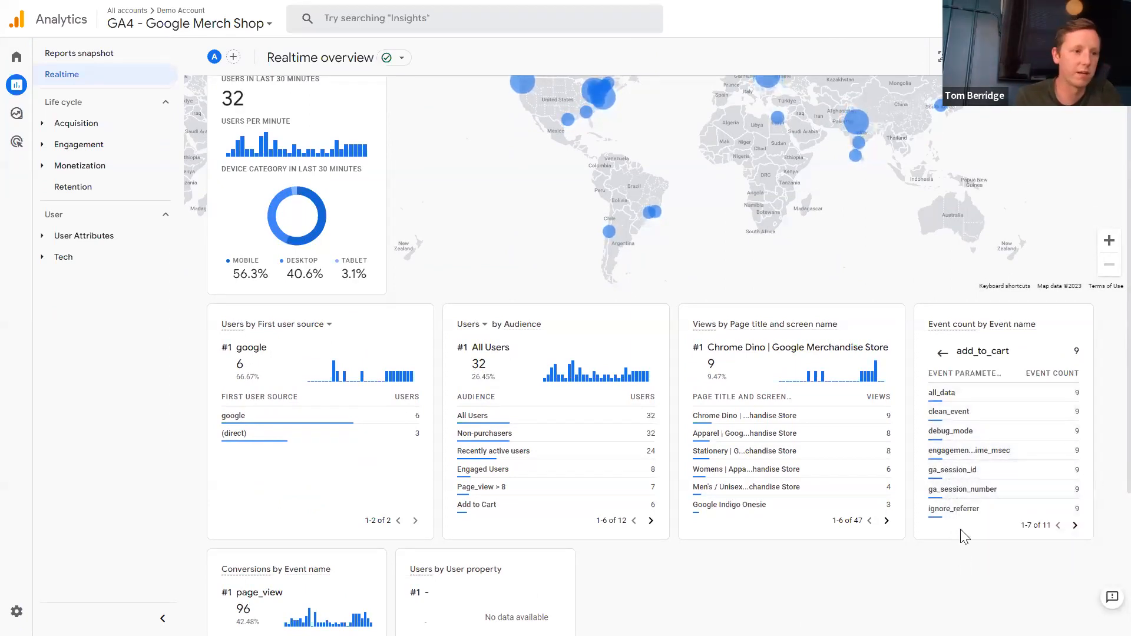
pyautogui.click(960, 460)
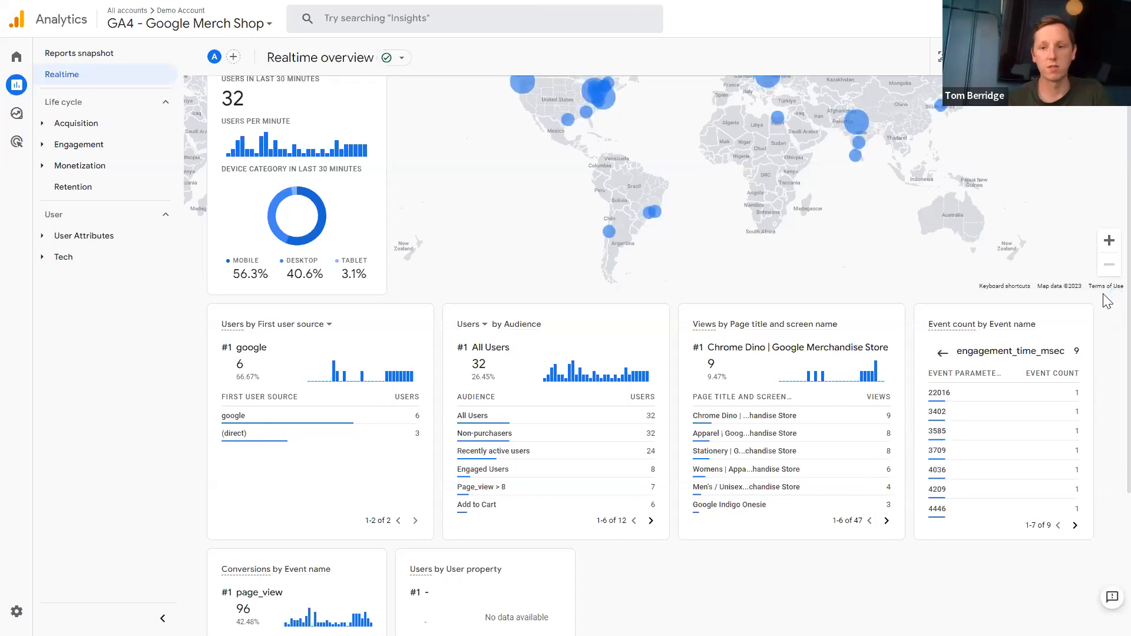
pyautogui.scroll(2, 1106, 302)
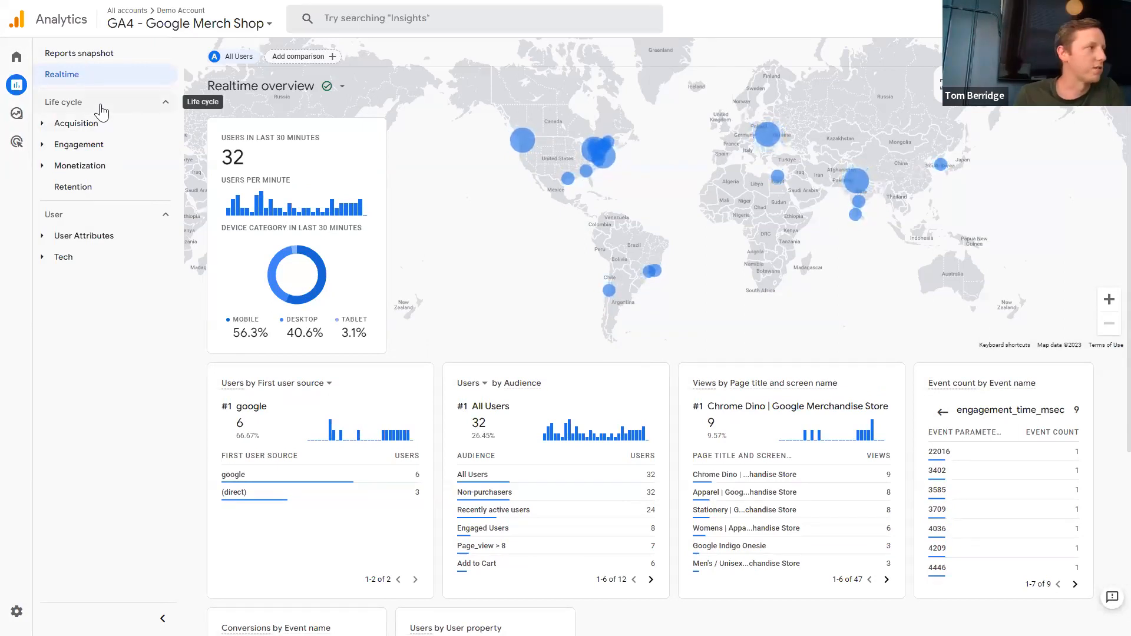
# - Browse the Life cycle and User report collections, including the reports grouped under Acquisition
pyautogui.click(164, 104)
pyautogui.click(166, 133)
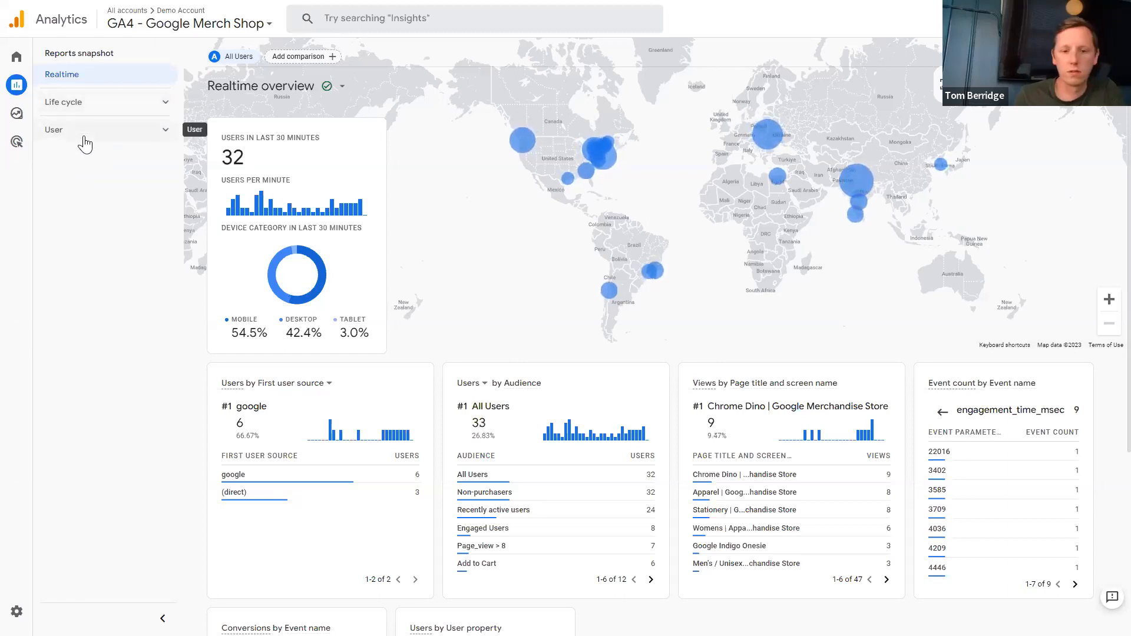
pyautogui.click(88, 134)
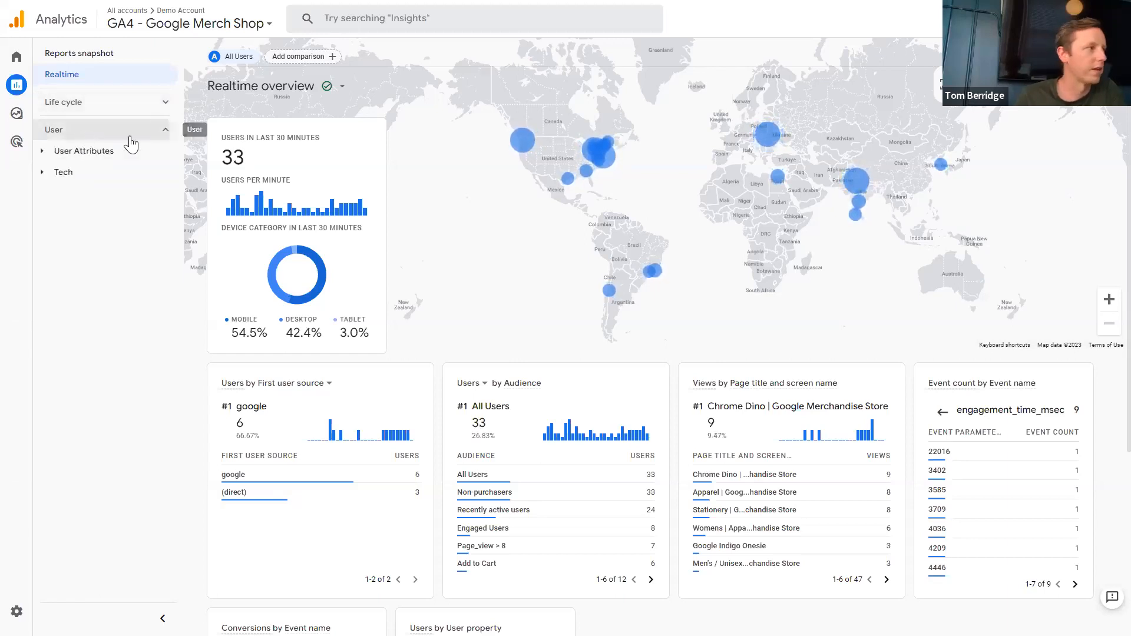
pyautogui.click(164, 103)
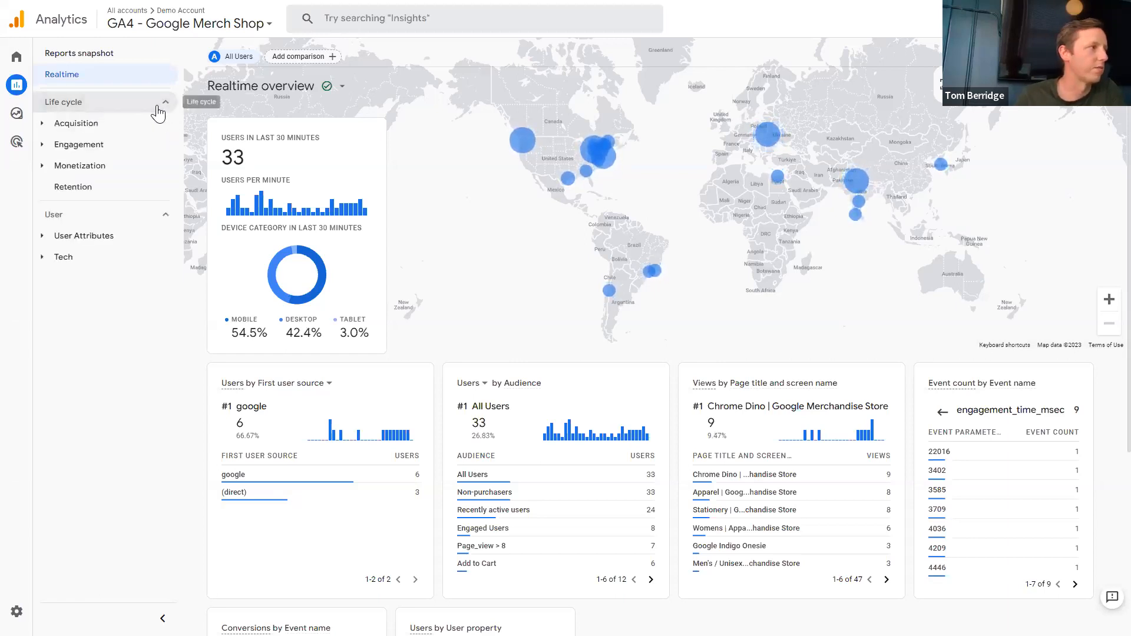
pyautogui.click(82, 133)
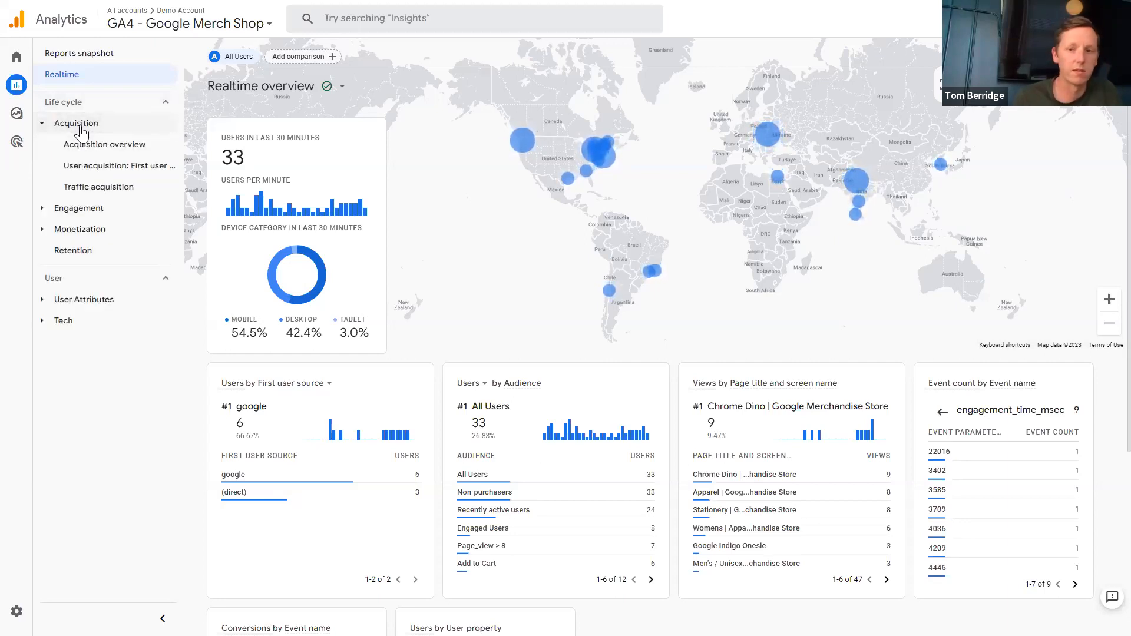
pyautogui.click(82, 132)
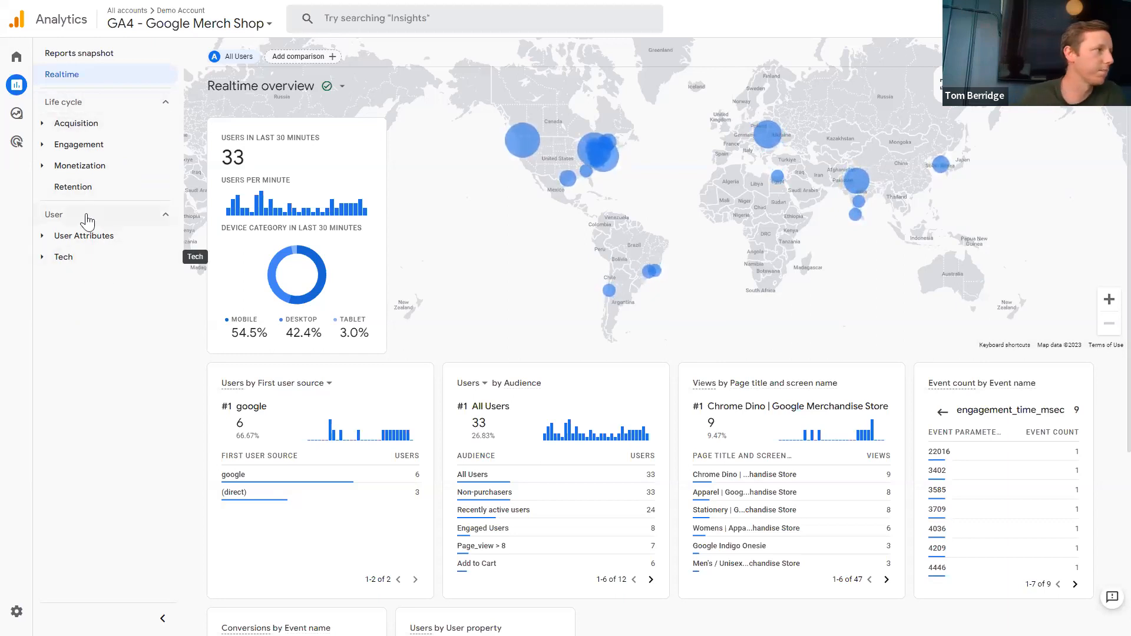
# - View the Explorations page, and open the Model comparison report in the Advertising workspace
pyautogui.moveTo(41, 150)
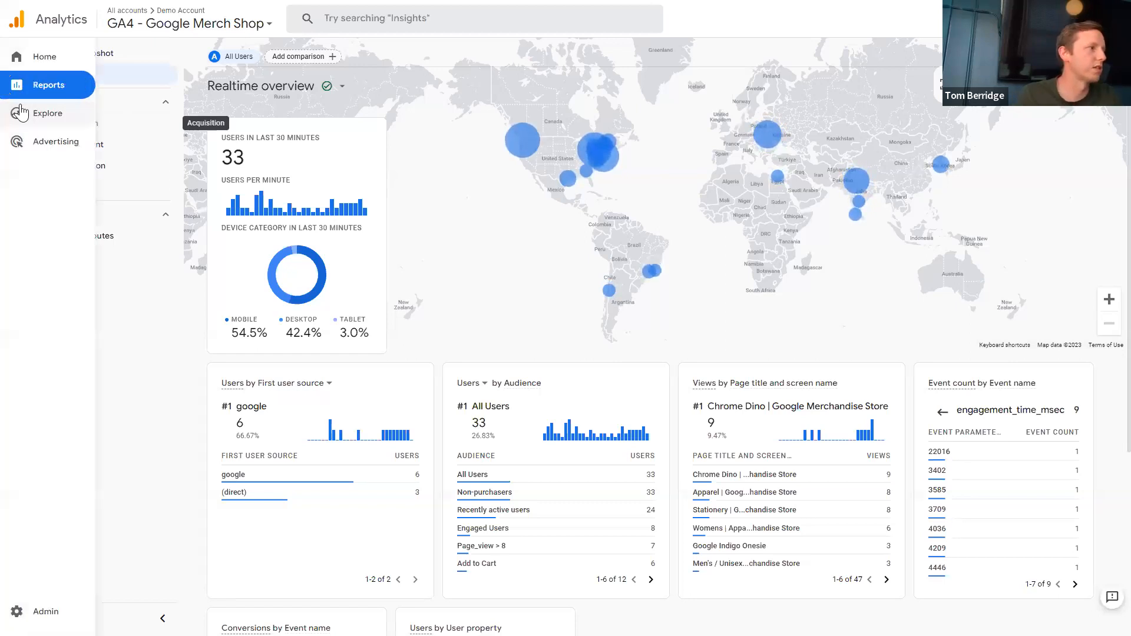
pyautogui.click(21, 115)
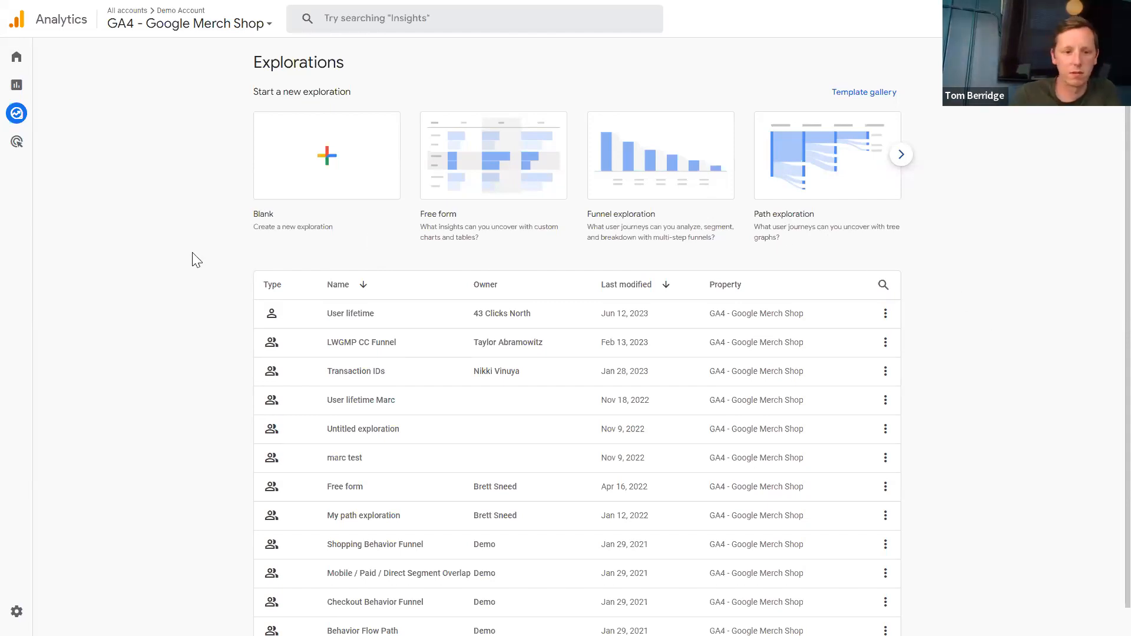
pyautogui.moveTo(20, 145)
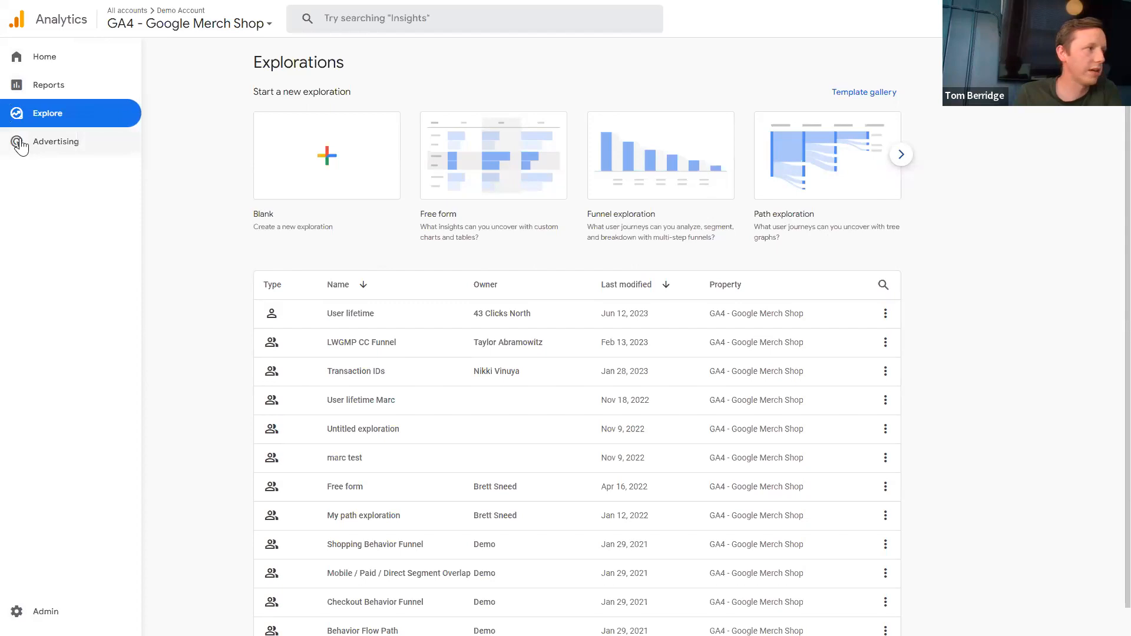
pyautogui.click(20, 144)
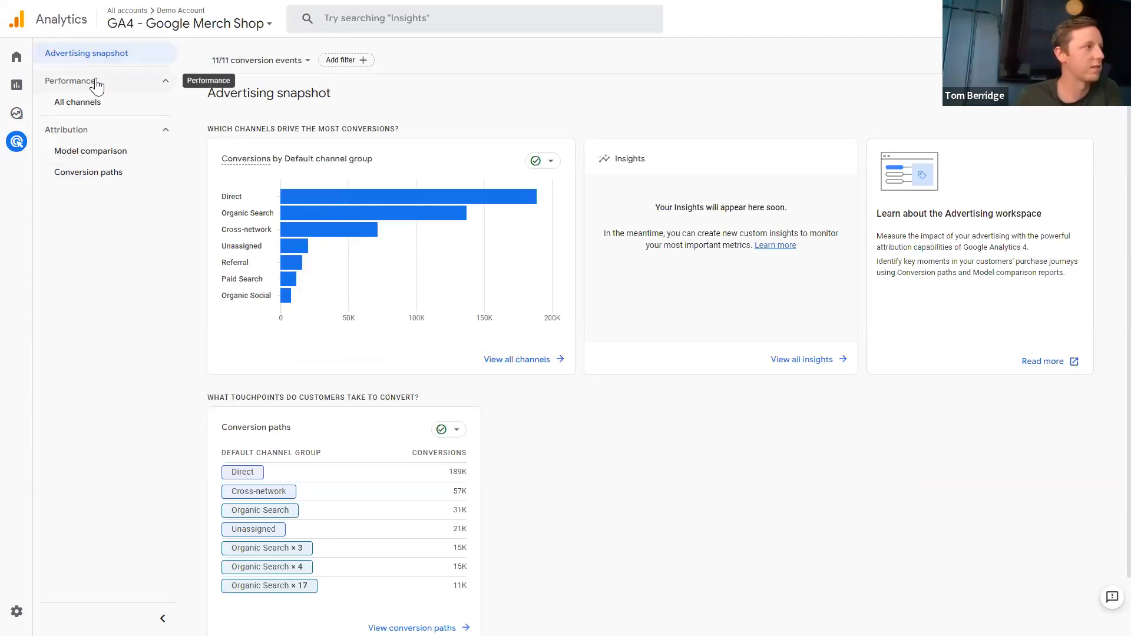
pyautogui.click(84, 154)
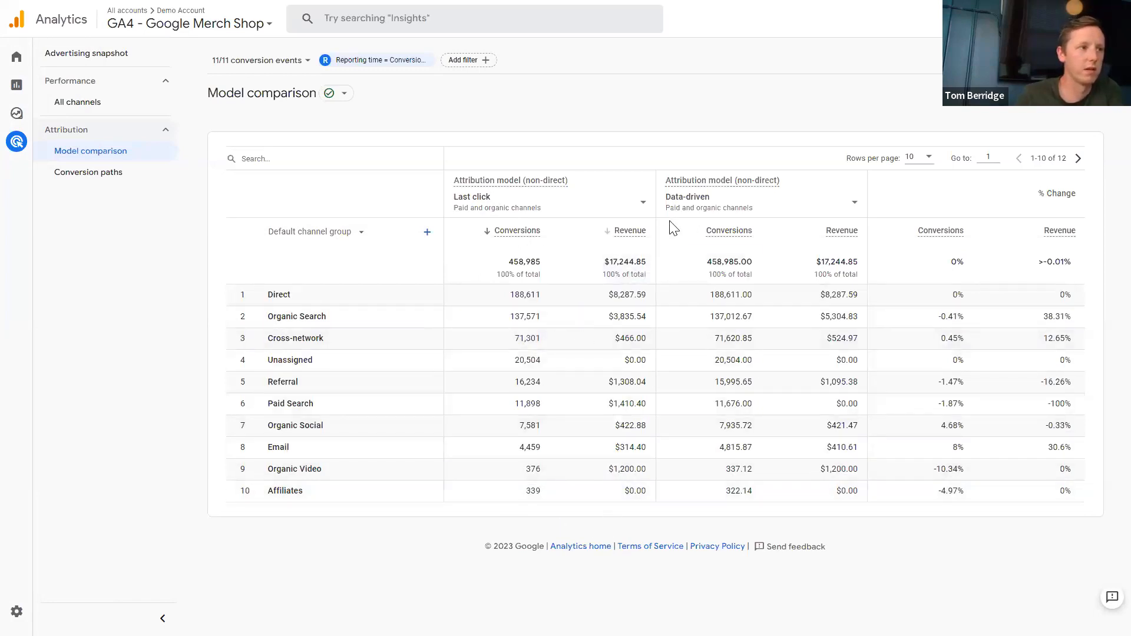
# - Compare the Organic Search and Paid Search revenue under the Last click and Data-driven models in the Model comparison report
pyautogui.moveTo(697, 185)
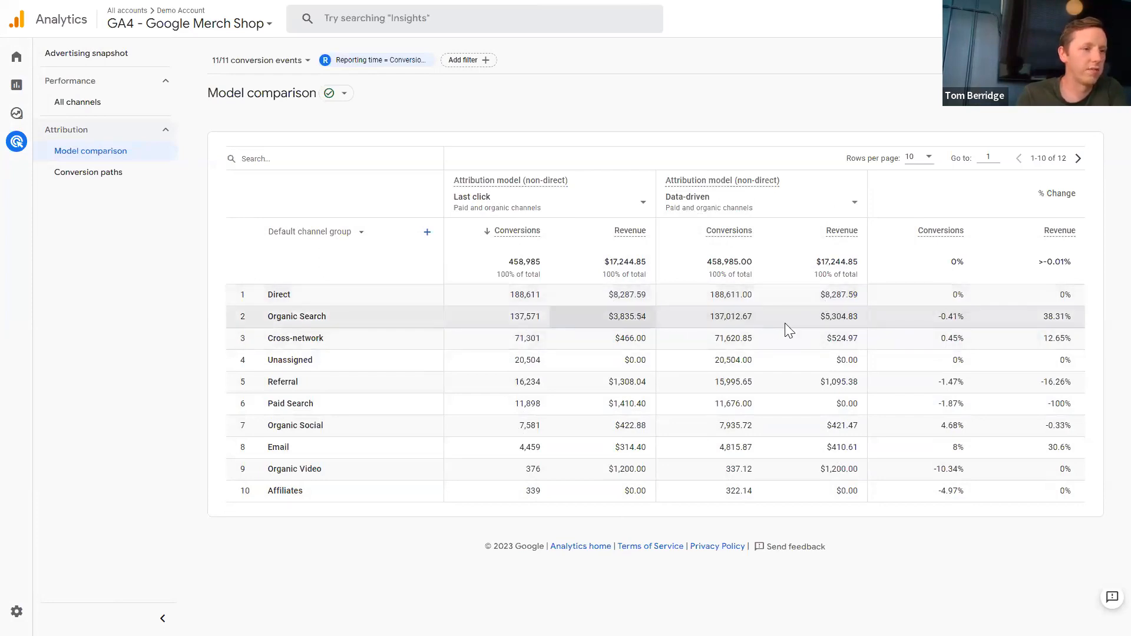
pyautogui.doubleClick(630, 316)
pyautogui.doubleClick(837, 316)
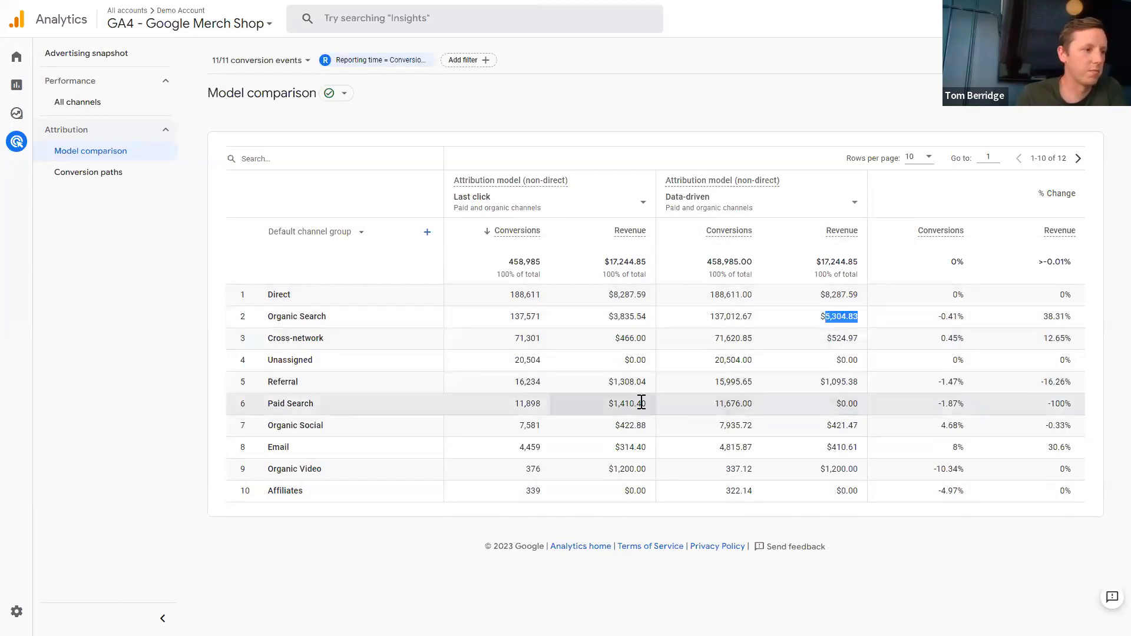
pyautogui.doubleClick(618, 403)
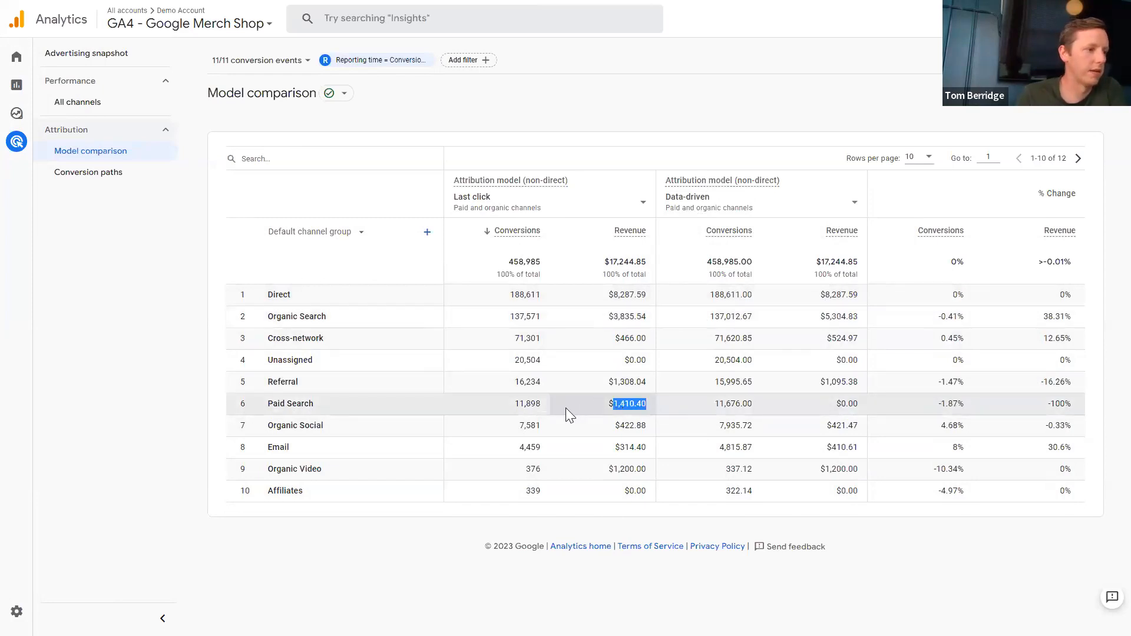
pyautogui.doubleClick(848, 404)
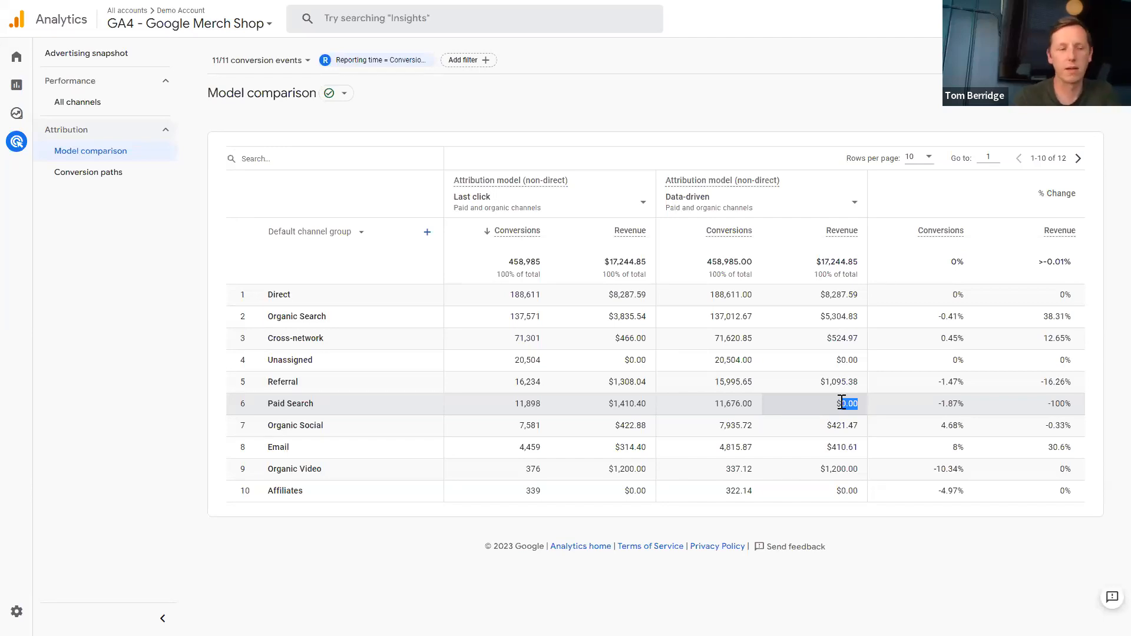
# - Review the attribution models available for the Data-driven comparison column without choosing another, and go to the Home page
pyautogui.click(854, 204)
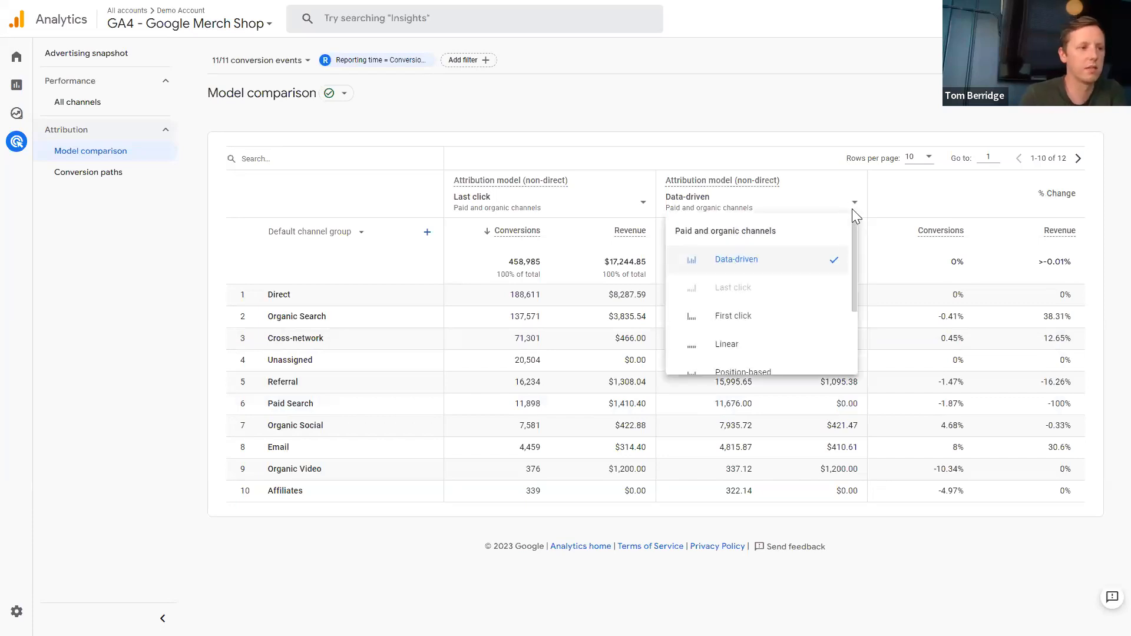
pyautogui.scroll(-2, 823, 277)
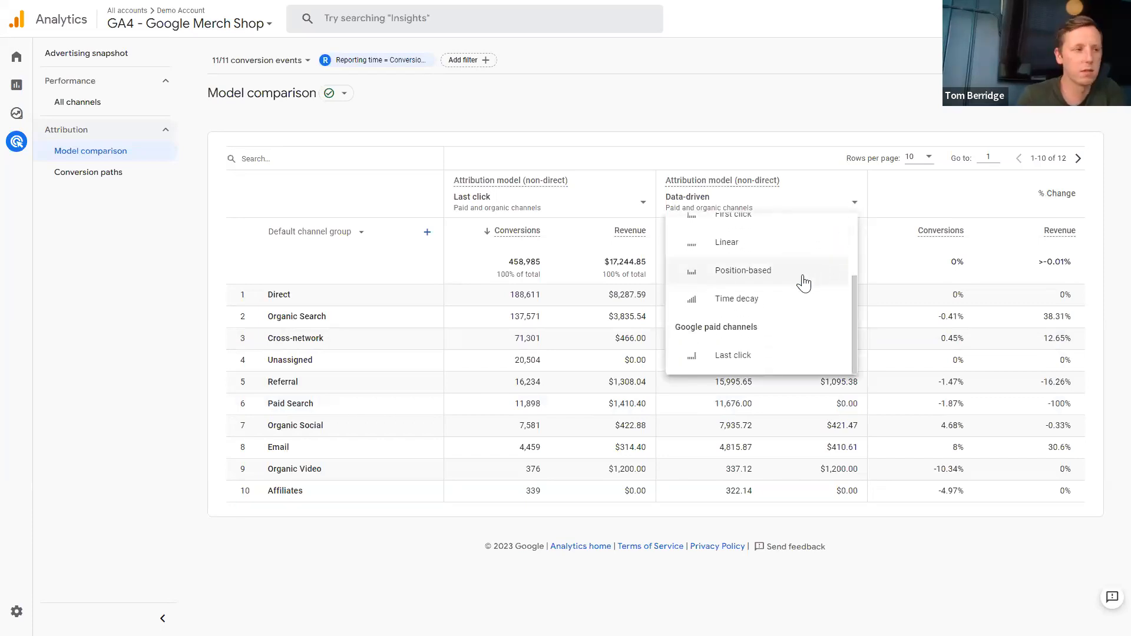
pyautogui.scroll(2, 802, 280)
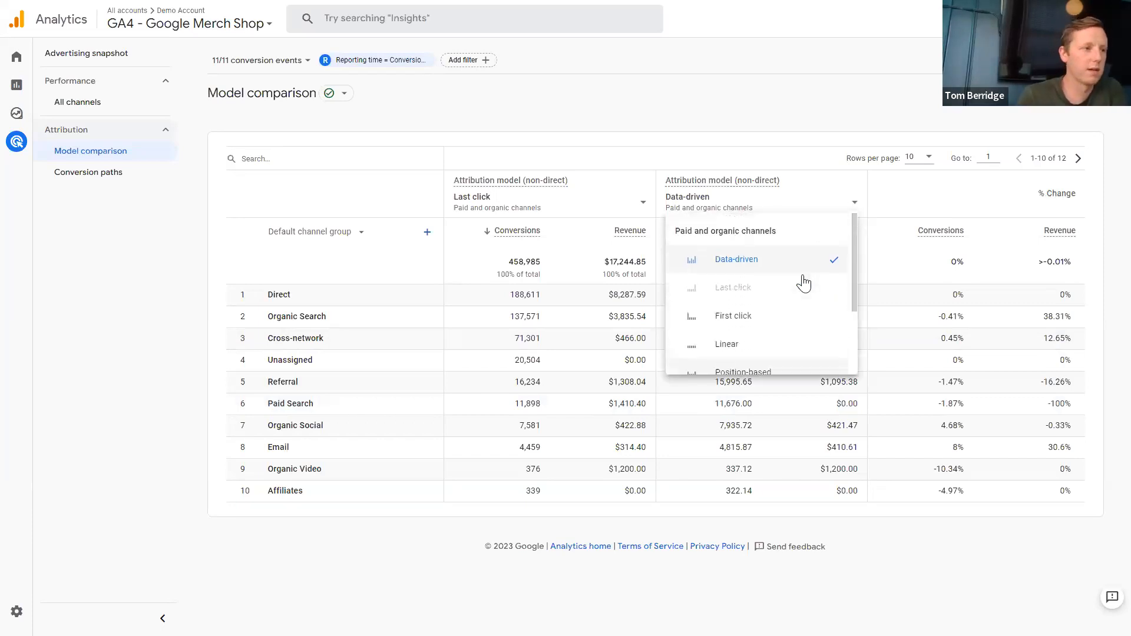
pyautogui.click(787, 580)
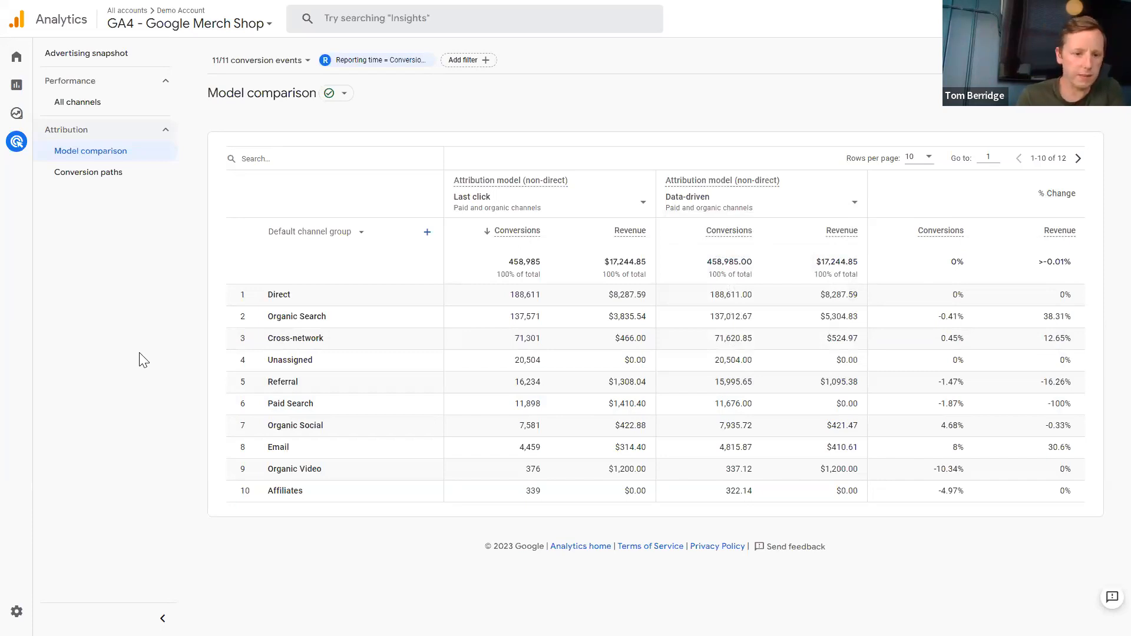
pyautogui.click(16, 61)
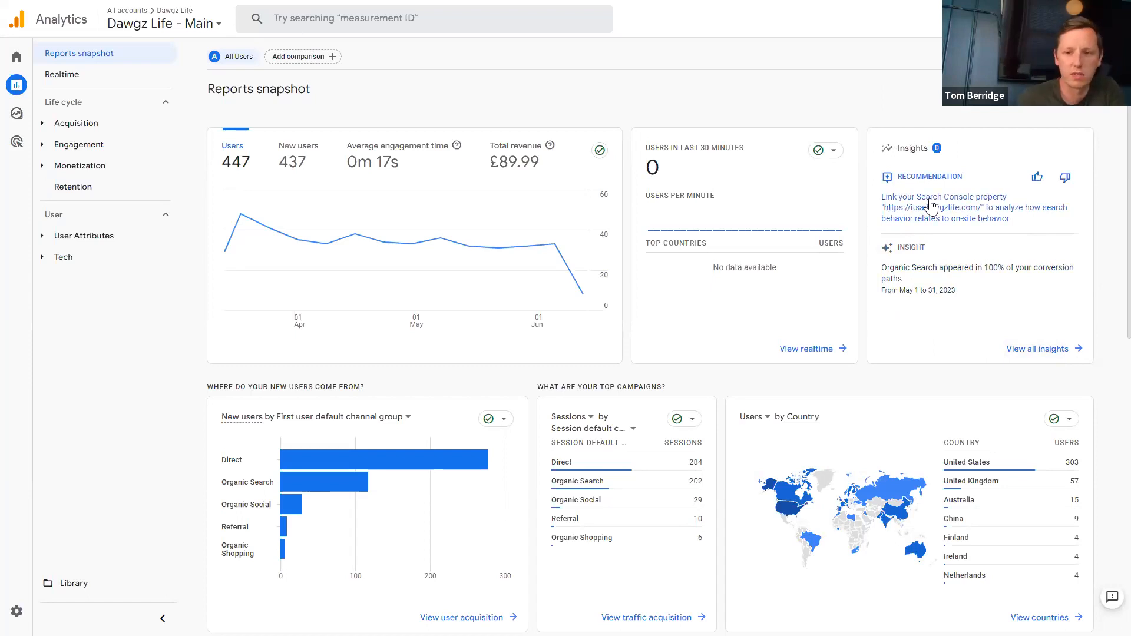
# - Open the Organic Search conversion paths insight in the Reports snapshot, and ask the suggested Demographics question "What countries do my users come from?"
pyautogui.click(921, 278)
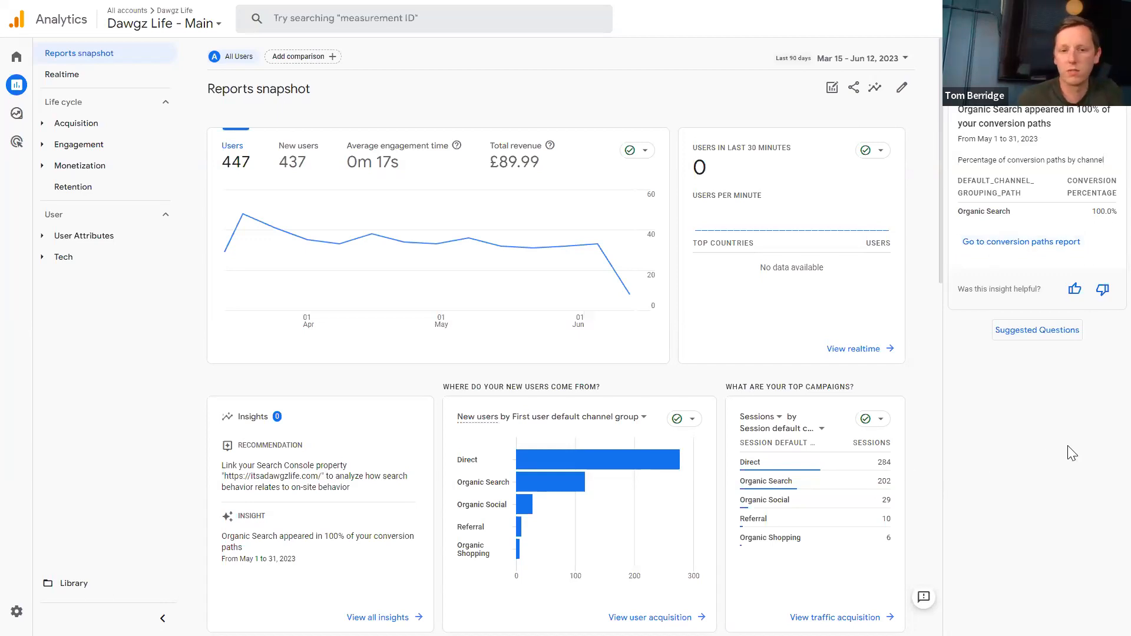
pyautogui.click(1031, 333)
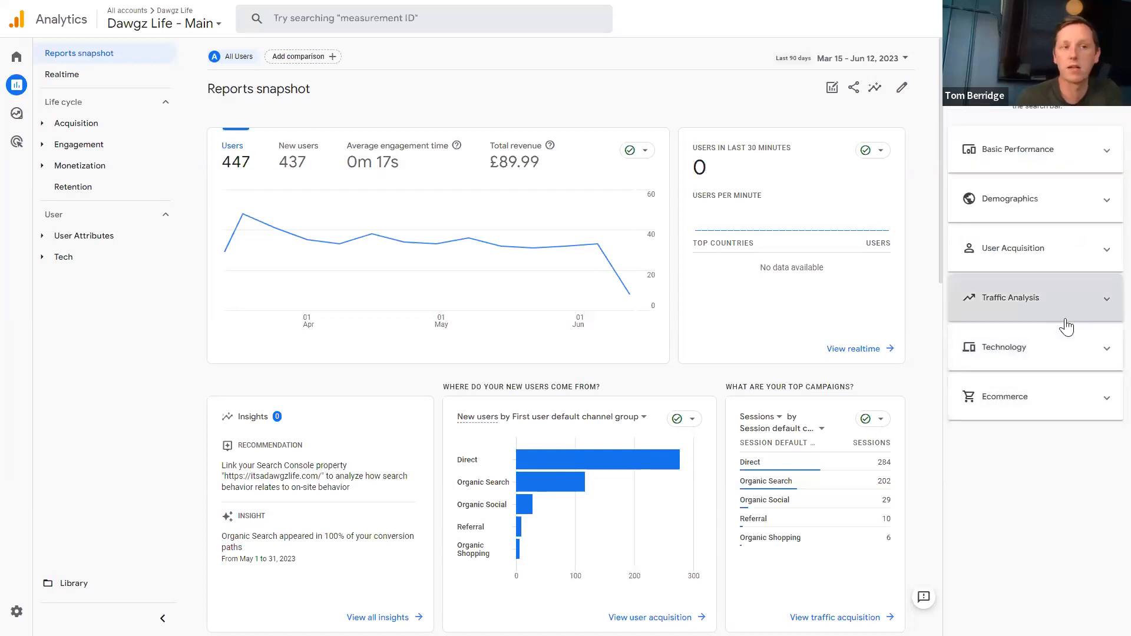
pyautogui.click(1047, 201)
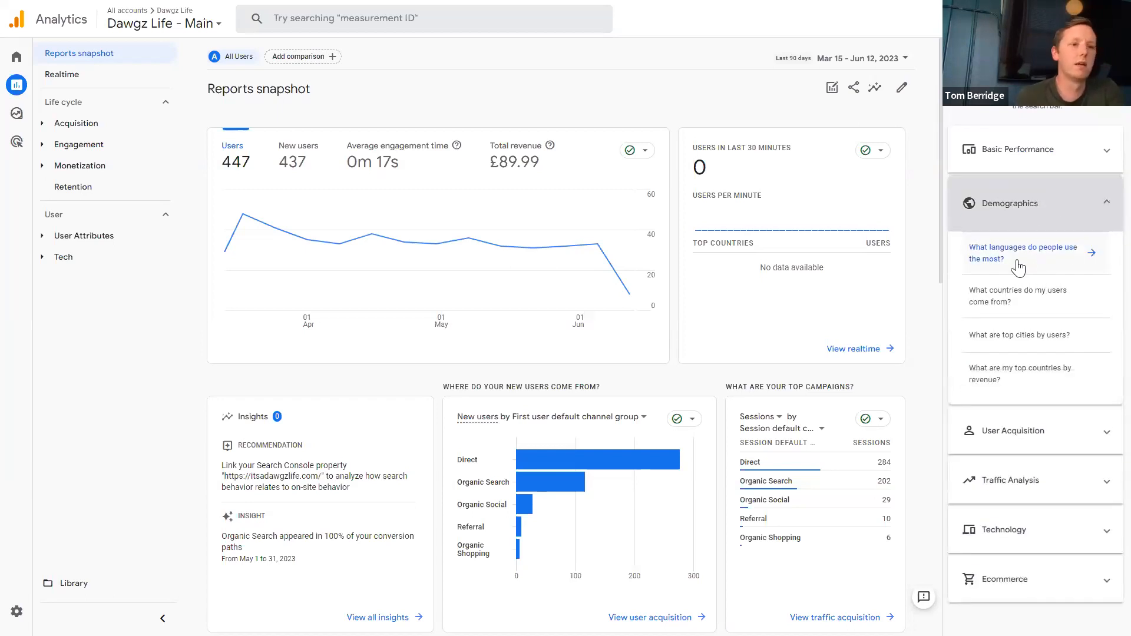
pyautogui.click(1035, 305)
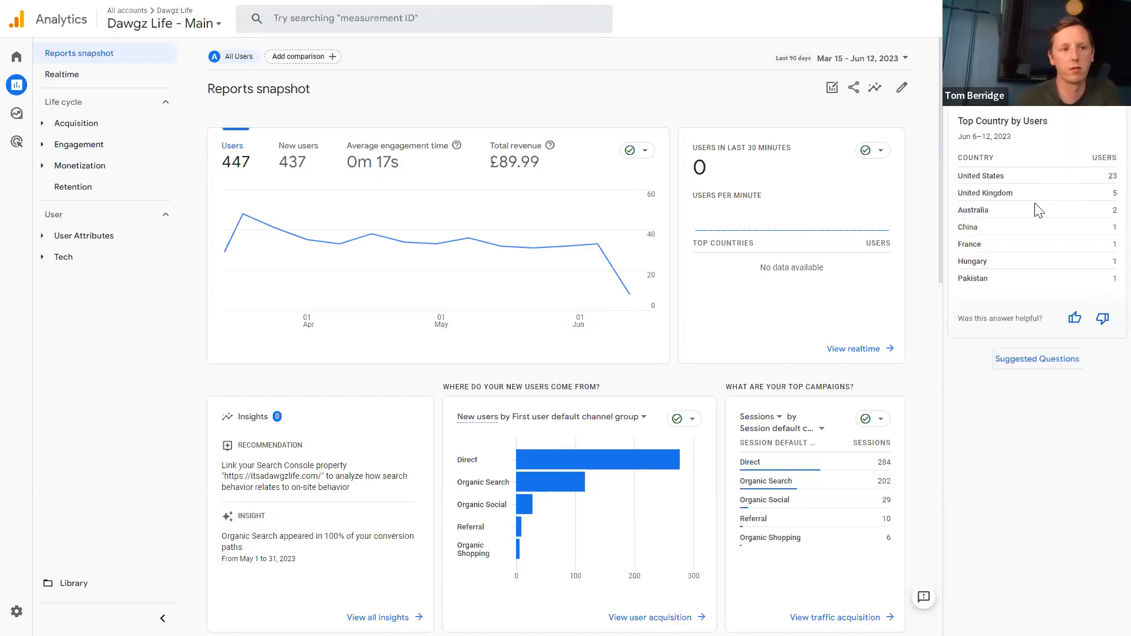
# - Ask the suggested Technology question "What devices are used the most?", review the answer and close Insights
pyautogui.click(1051, 367)
pyautogui.click(1049, 372)
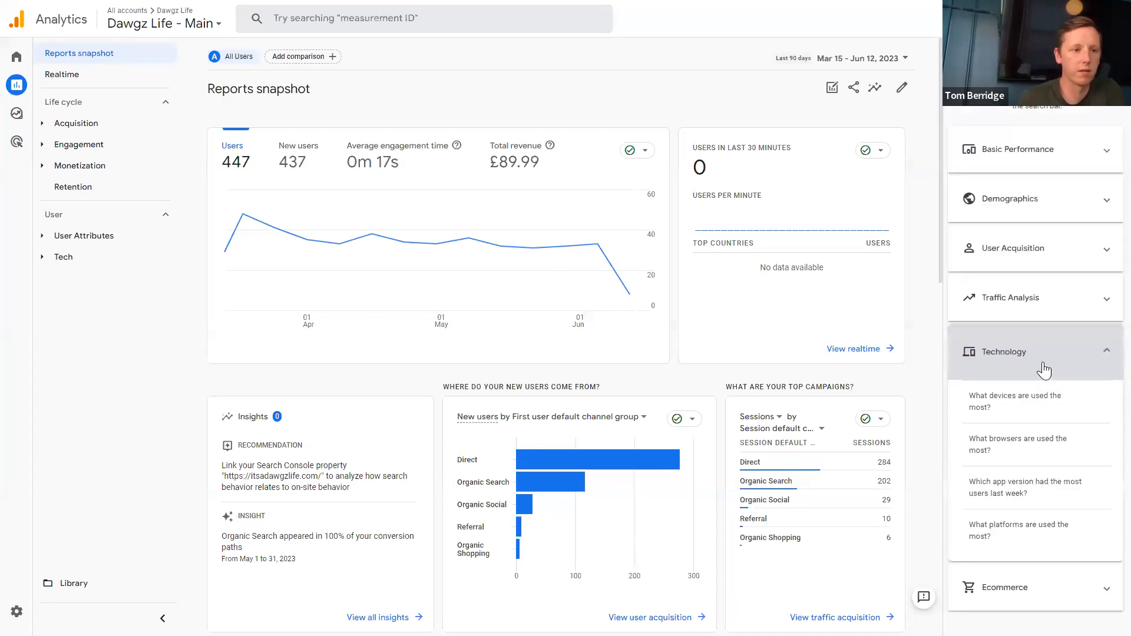
pyautogui.click(1032, 408)
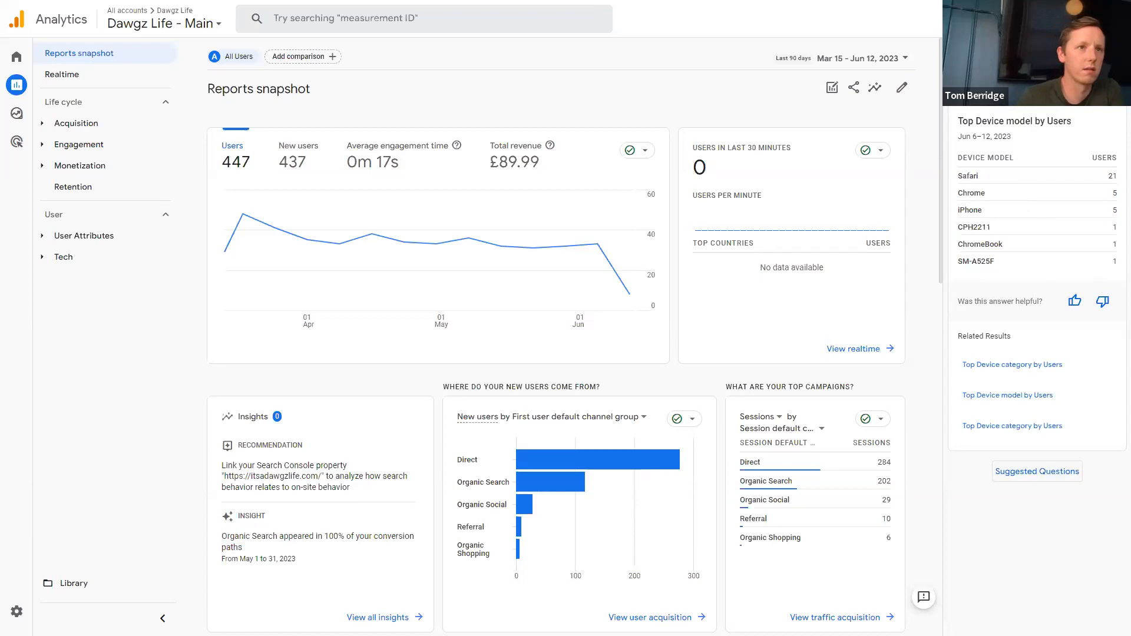
pyautogui.click(1111, 56)
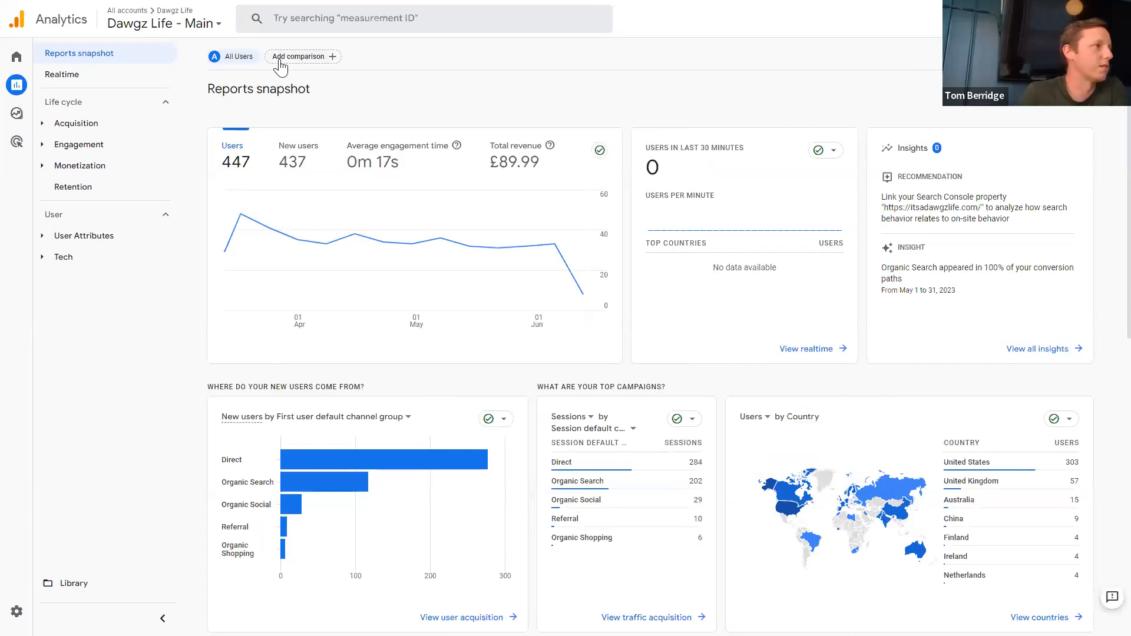
# - Search Analytics for the recent query "device category", and replace it with the suggested query "users by country"
pyautogui.click(277, 25)
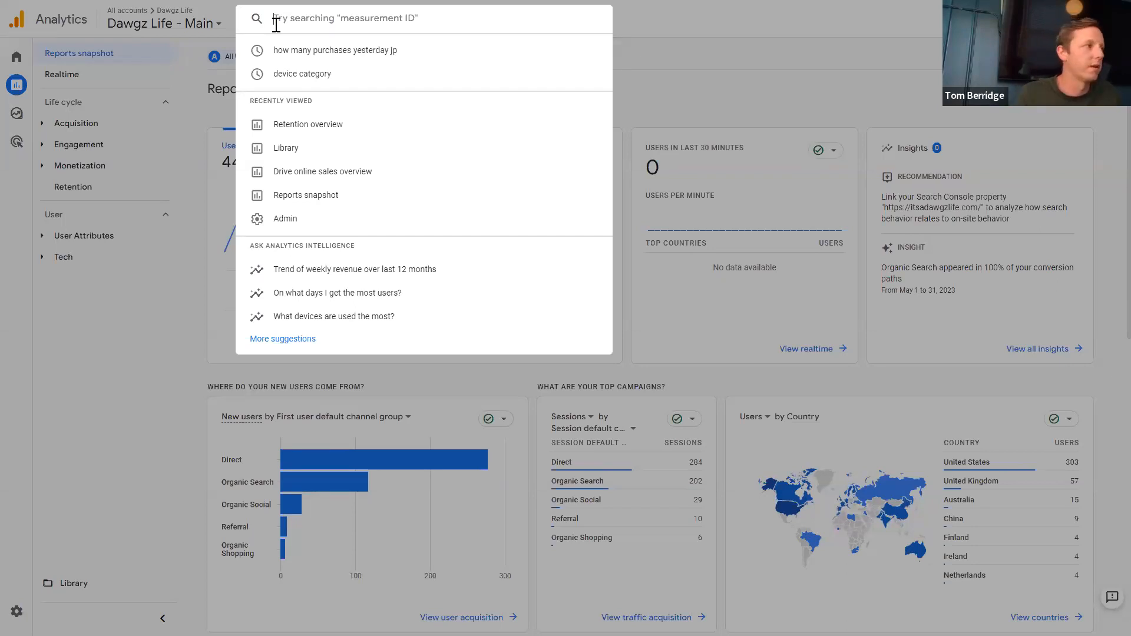
pyautogui.click(298, 74)
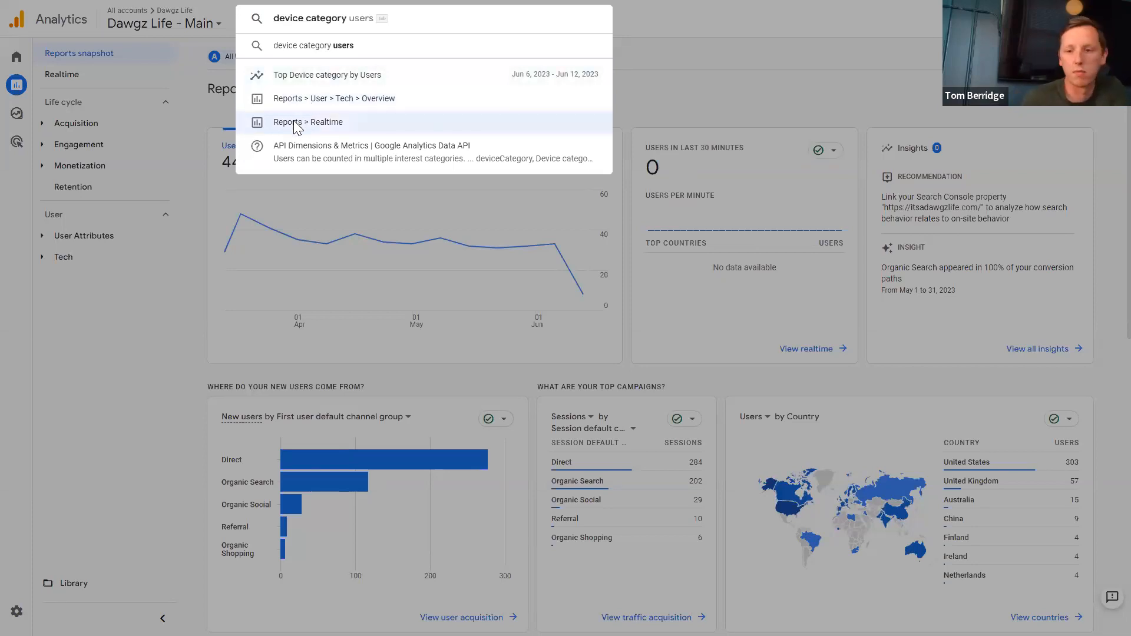
pyautogui.tripleClick(282, 22)
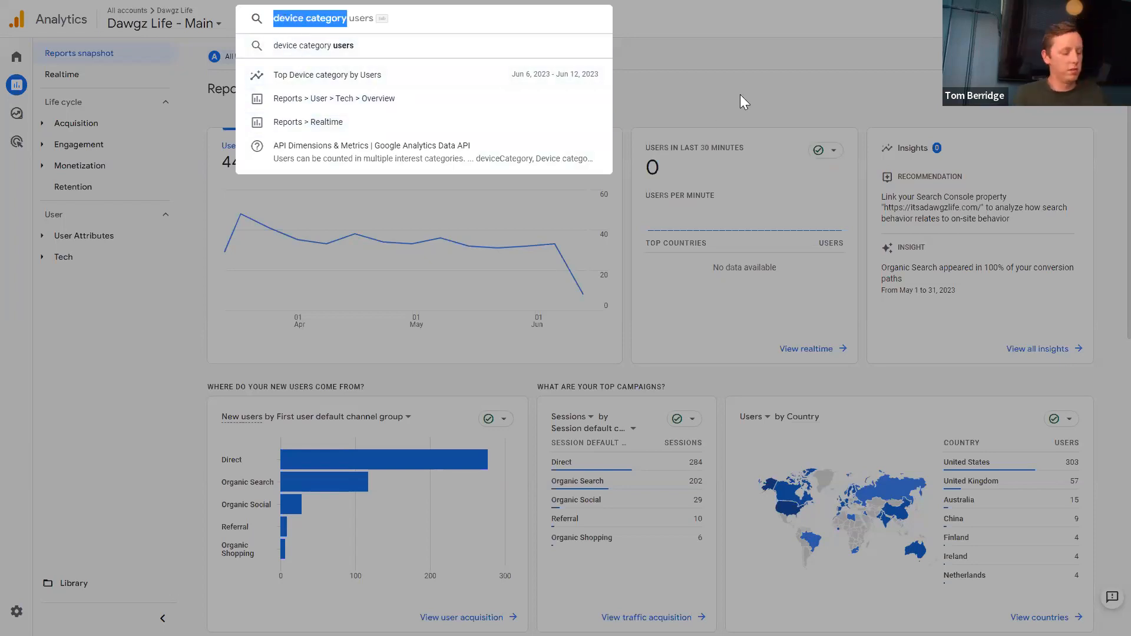
pyautogui.write('users')
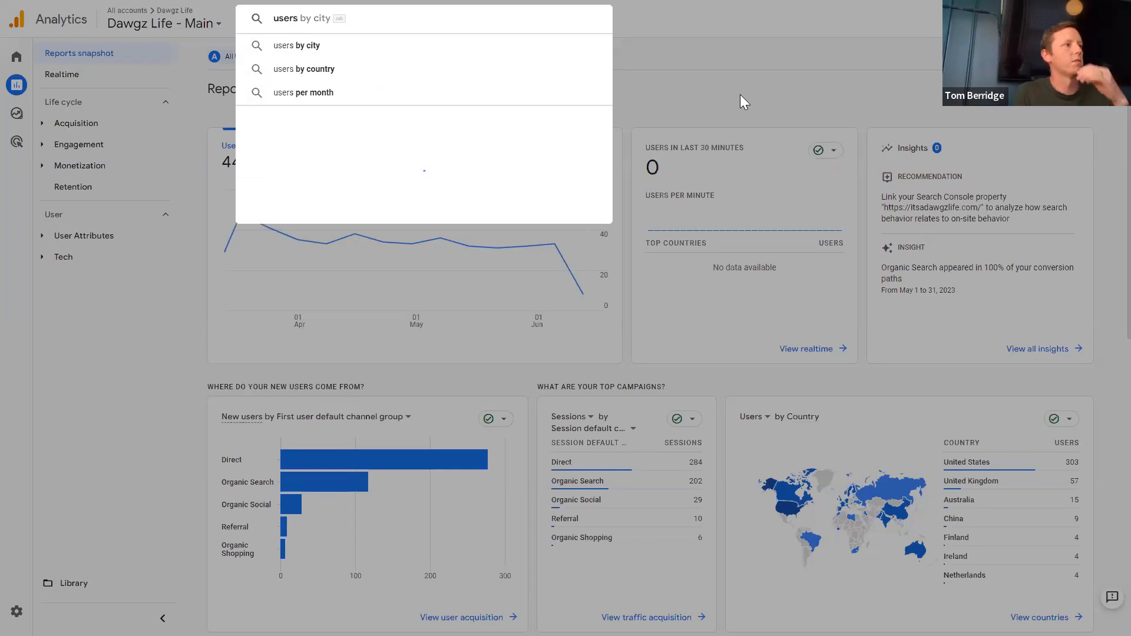
pyautogui.press('Down')
pyautogui.press('Down')
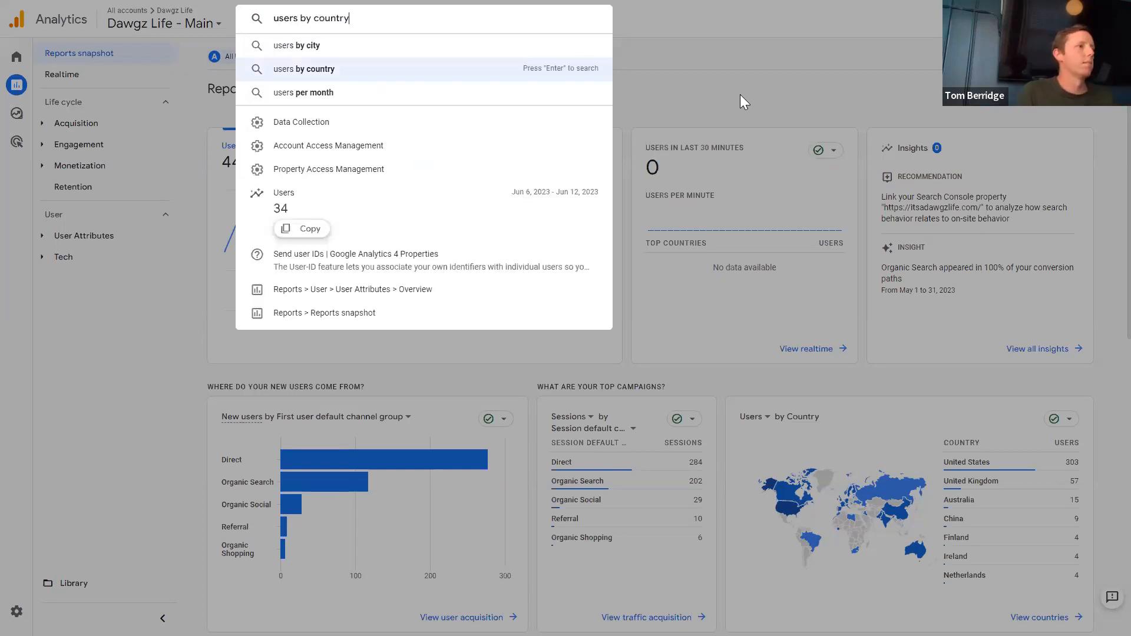
# - Replace the query with the suggestion "new users yesterday", run the search and close the results after viewing them
pyautogui.press('BackSpace')
pyautogui.press('BackSpace')
pyautogui.press('BackSpace')
pyautogui.press('BackSpace')
pyautogui.press('BackSpace')
pyautogui.press('BackSpace')
pyautogui.press('BackSpace')
pyautogui.press('BackSpace')
pyautogui.press('BackSpace')
pyautogui.press('BackSpace')
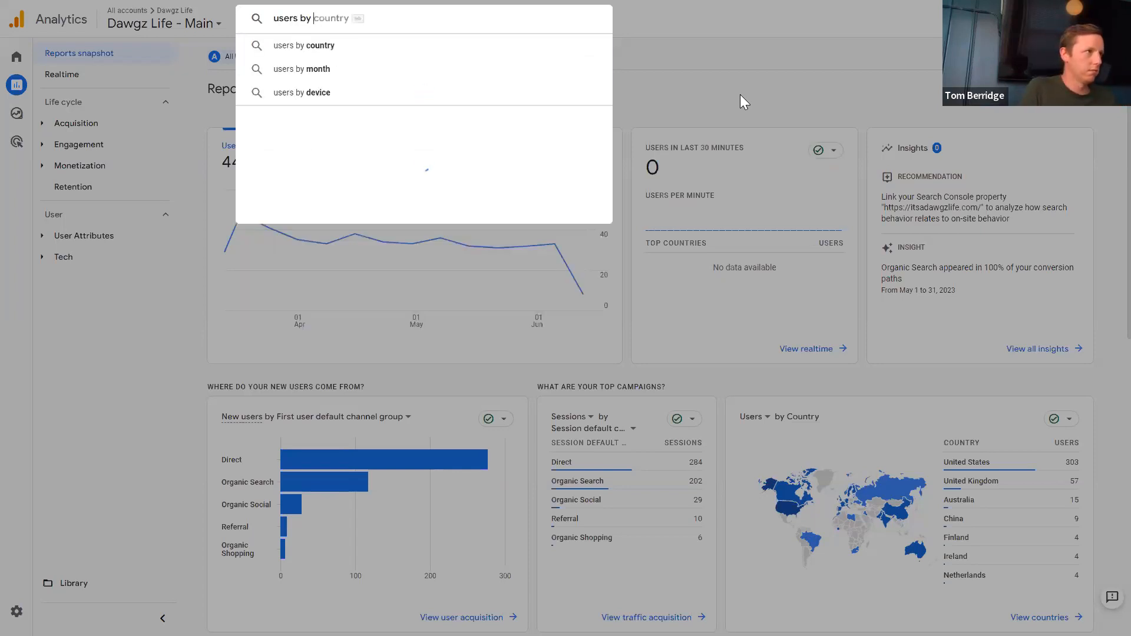
pyautogui.press('BackSpace')
pyautogui.press('BackSpace')
pyautogui.press('BackSpace')
pyautogui.press('BackSpace')
pyautogui.press('BackSpace')
pyautogui.write('users ')
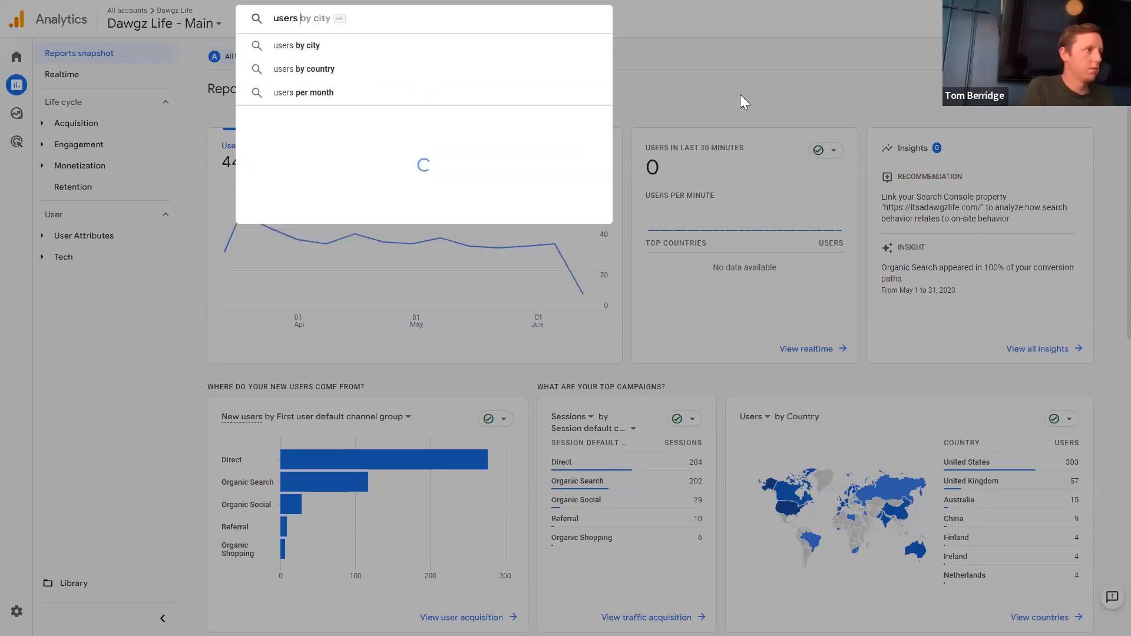
pyautogui.write('yeter')
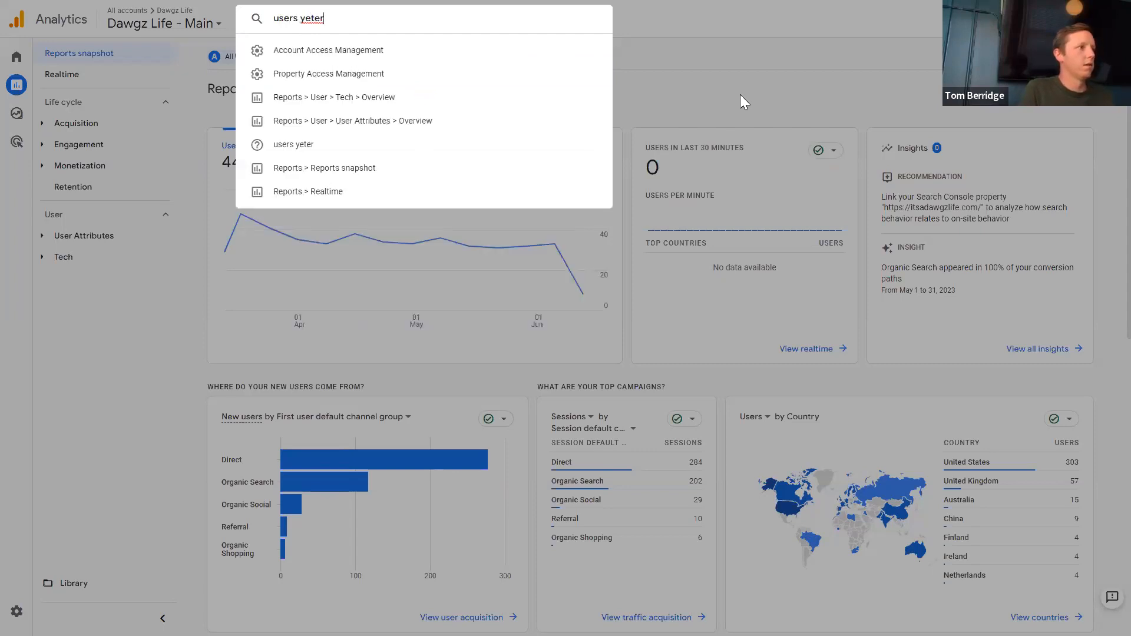
pyautogui.press('BackSpace')
pyautogui.press('BackSpace')
pyautogui.press('BackSpace')
pyautogui.press('Down')
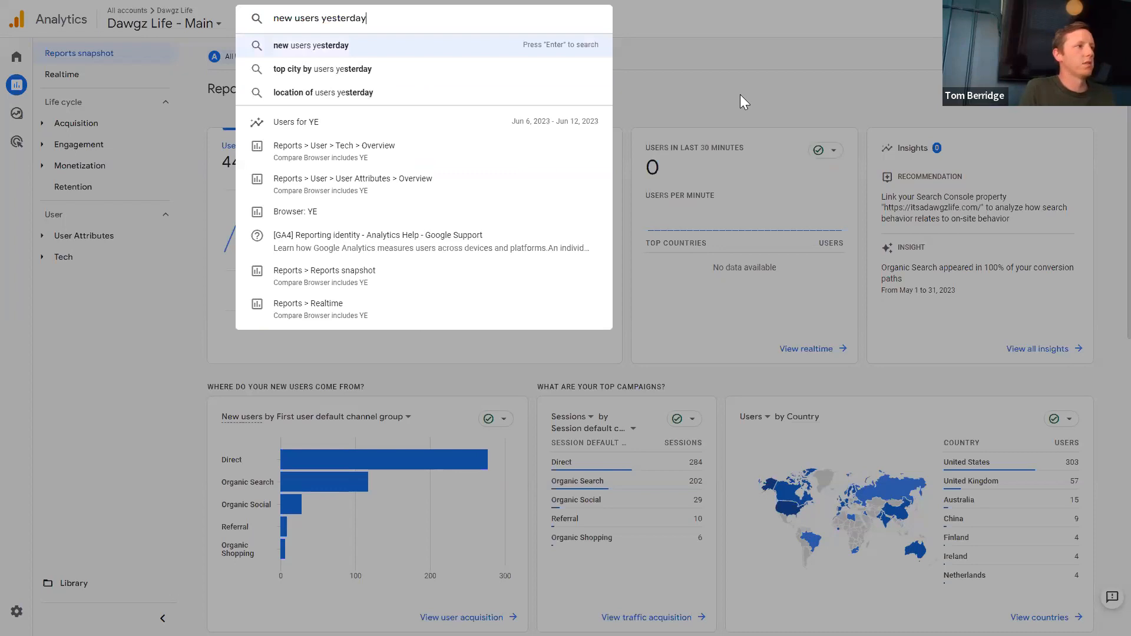
pyautogui.press('Return')
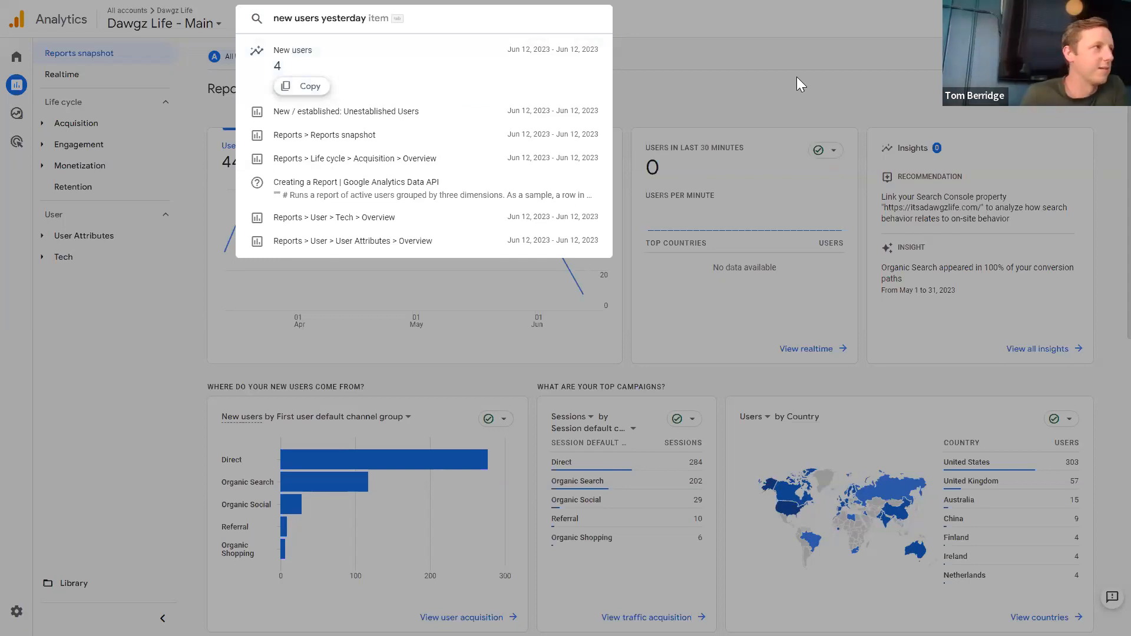
pyautogui.click(735, 77)
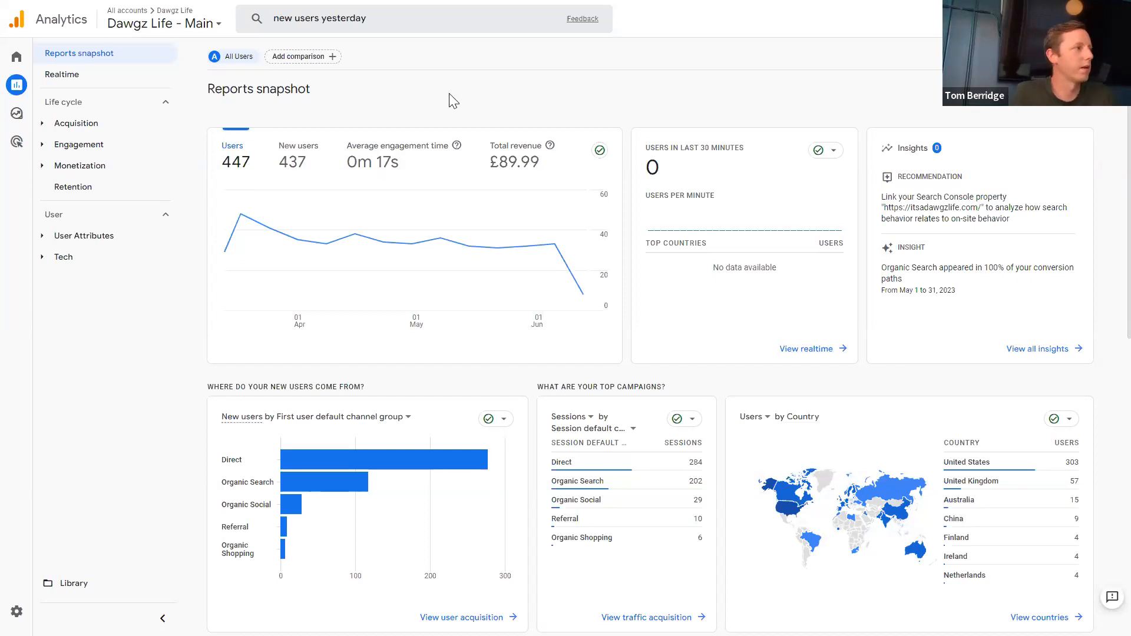
# - Browse the reports grouped under Acquisition, Engagement, Monetization, User Attributes and Tech, and collapse all the groups again
pyautogui.click(83, 258)
pyautogui.click(82, 235)
pyautogui.click(78, 165)
pyautogui.click(78, 146)
pyautogui.click(76, 123)
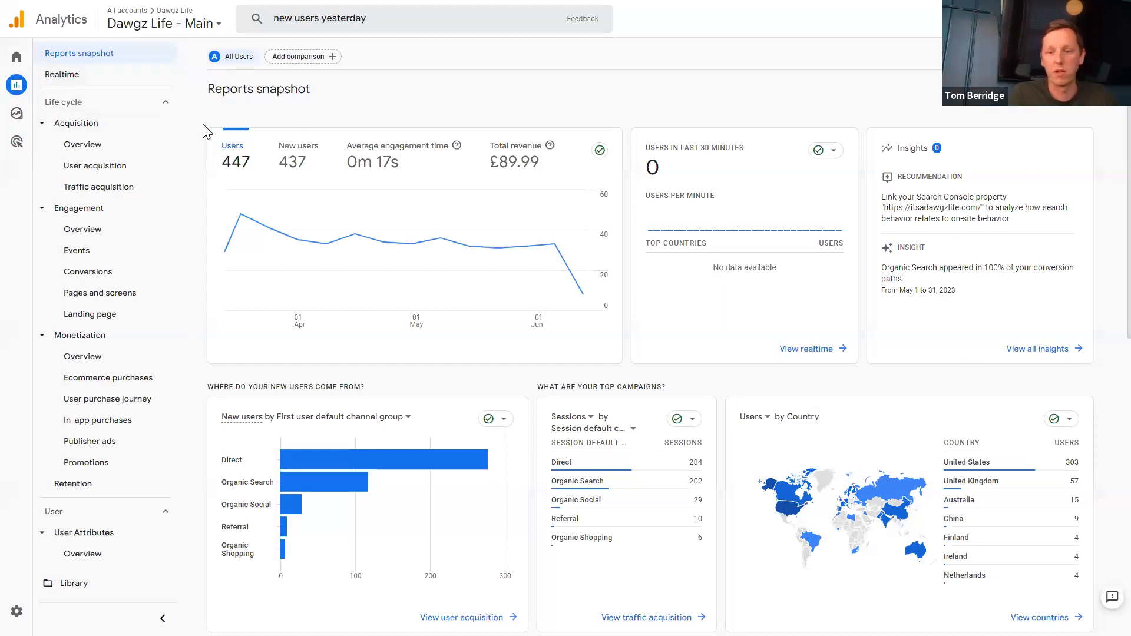
pyautogui.click(76, 123)
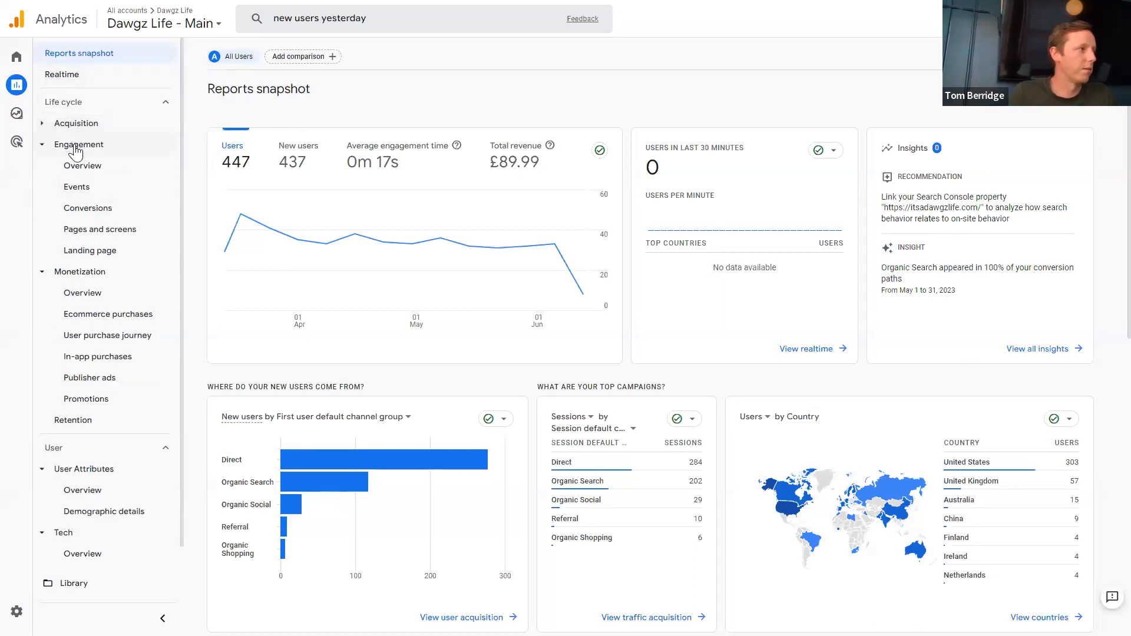
pyautogui.click(78, 144)
pyautogui.click(79, 166)
pyautogui.click(73, 235)
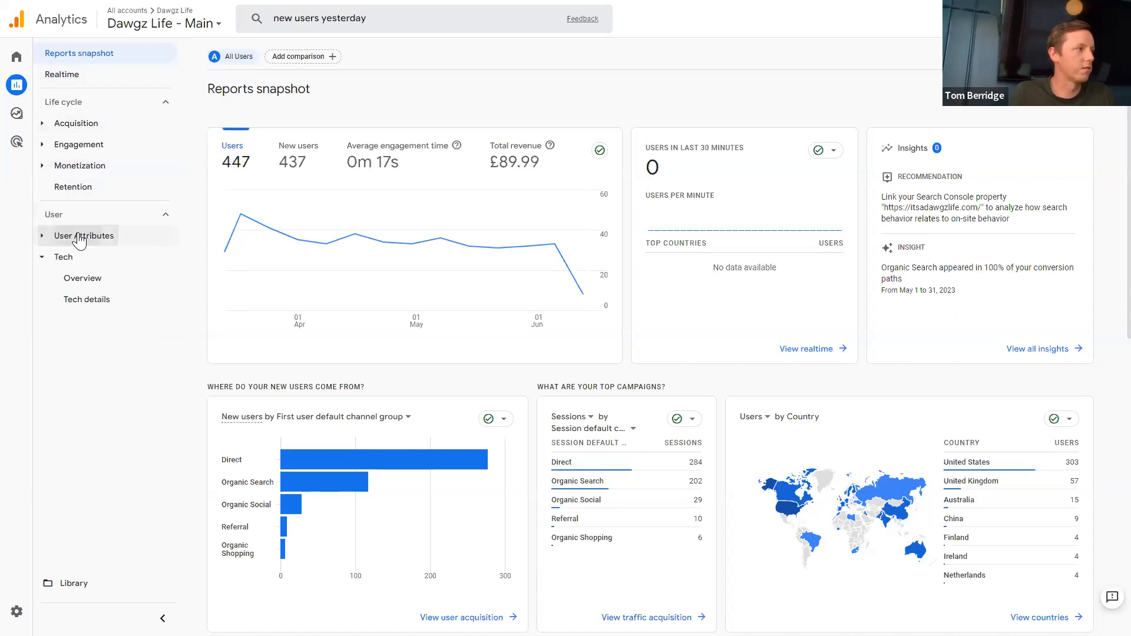
pyautogui.click(70, 256)
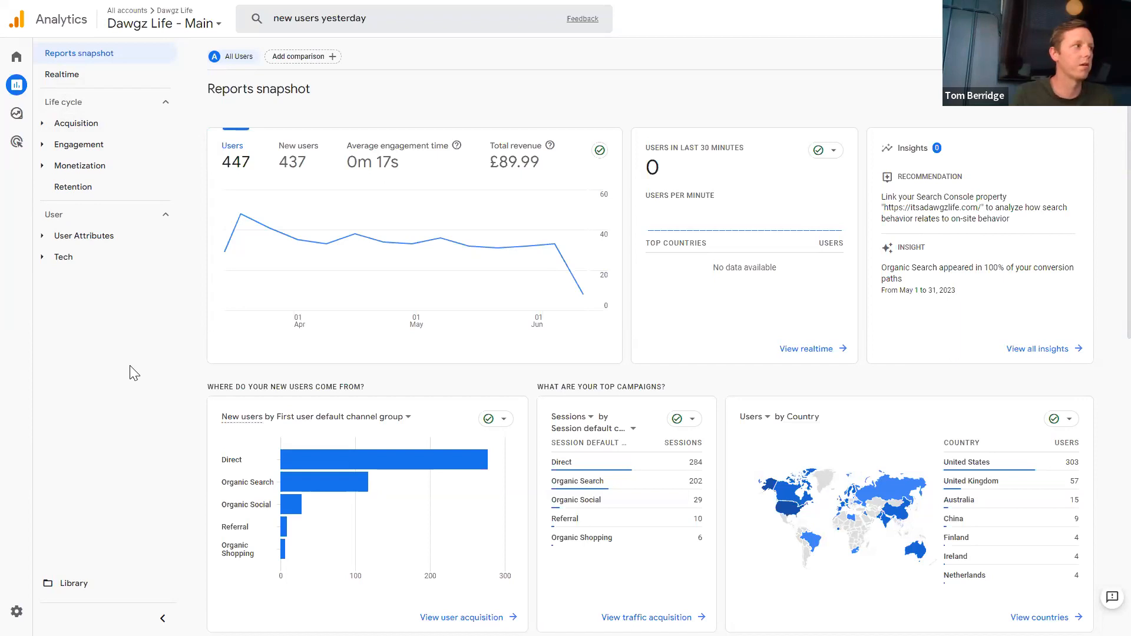
# - Open the Acquisition overview report and review its user, session, Google Ads campaign and lifetime value cards
pyautogui.click(94, 124)
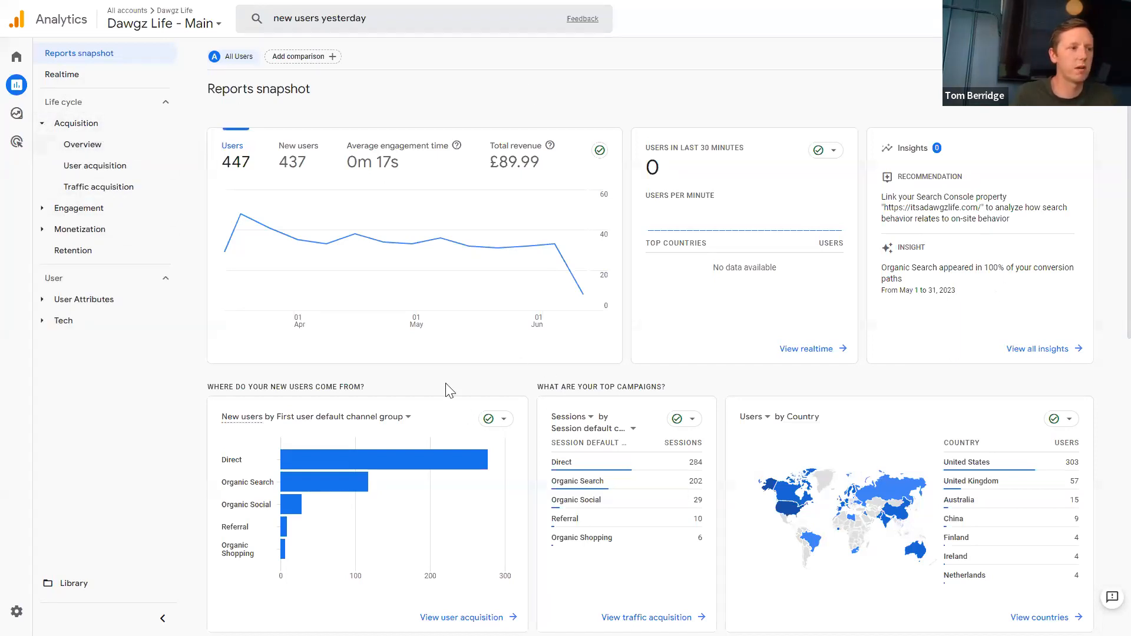
pyautogui.click(77, 144)
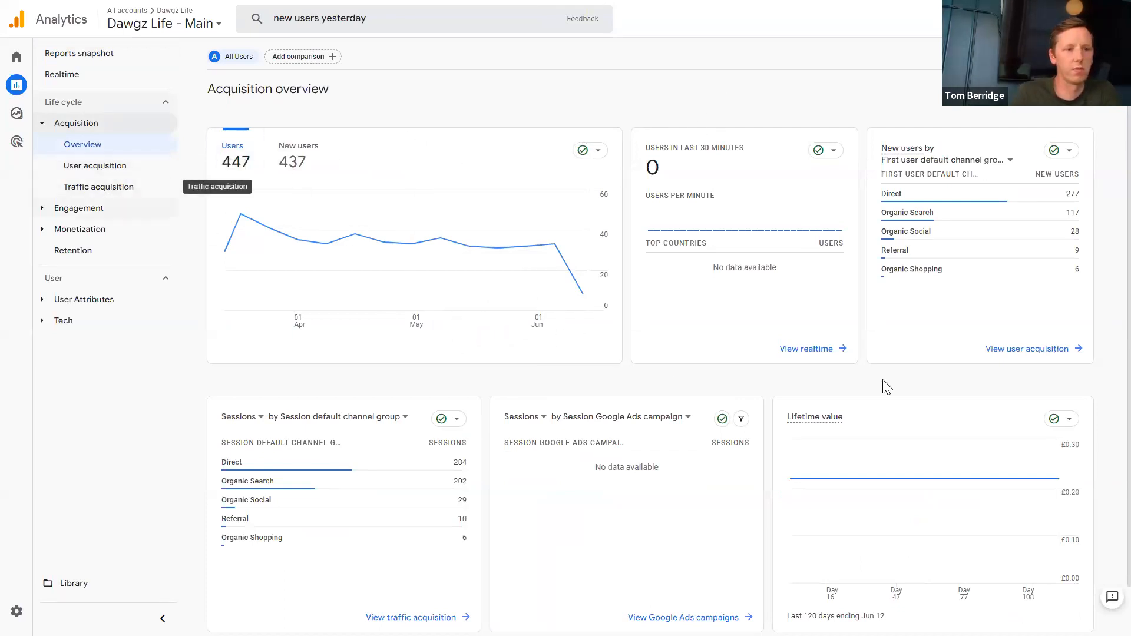
pyautogui.scroll(-1, 1001, 383)
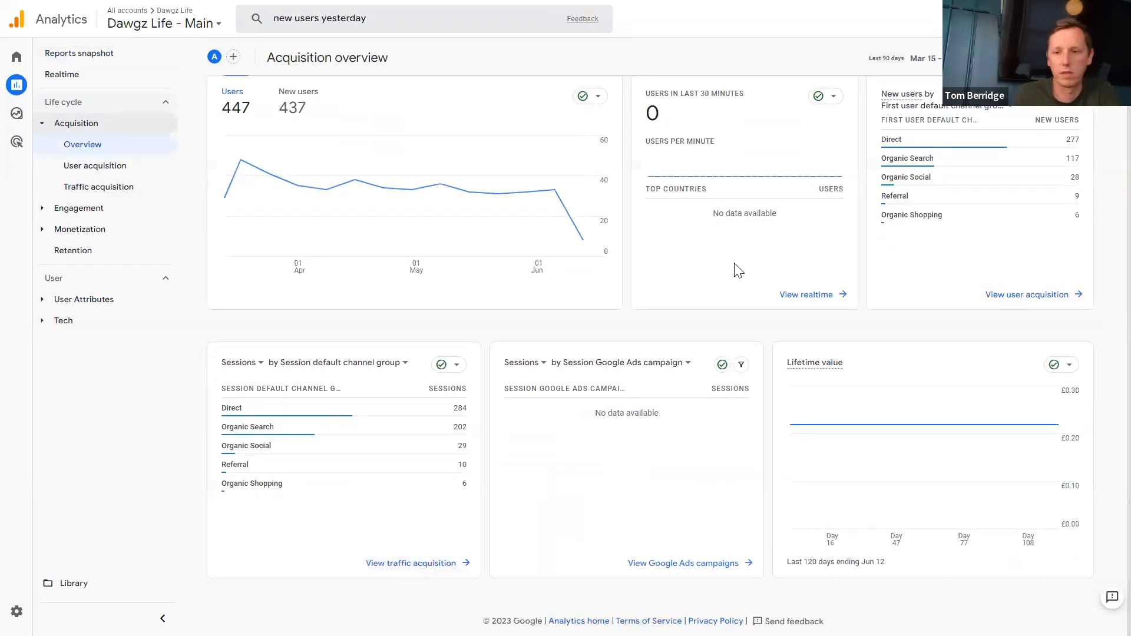
pyautogui.scroll(1, 461, 276)
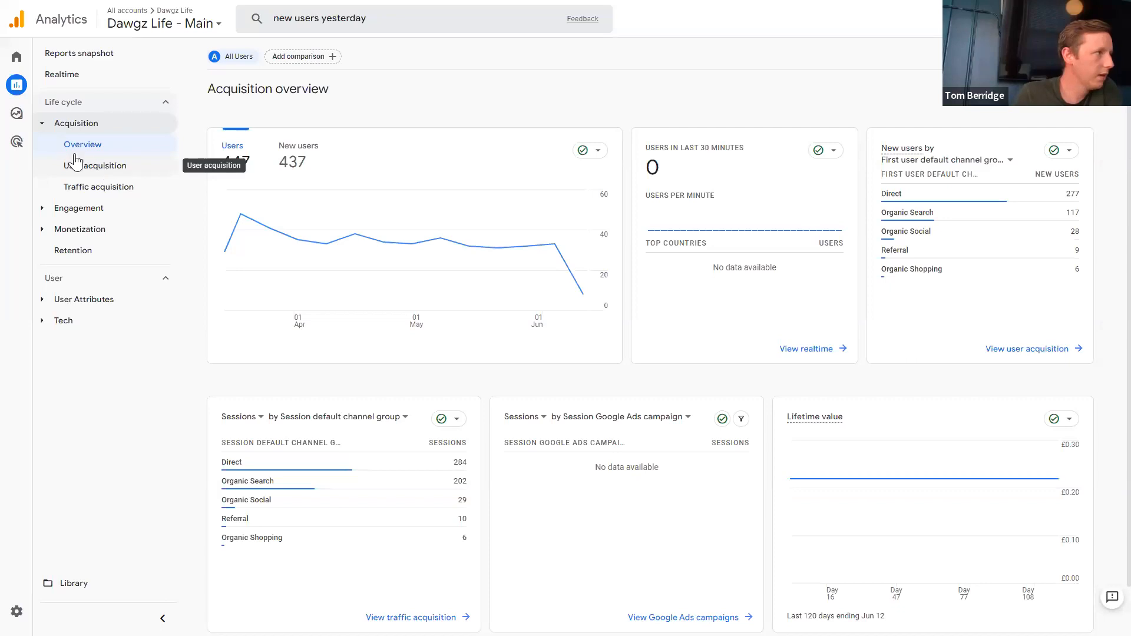
# - Open the Demographic details report under User Attributes, review the country table, and switch its primary dimension to Age
pyautogui.click(51, 128)
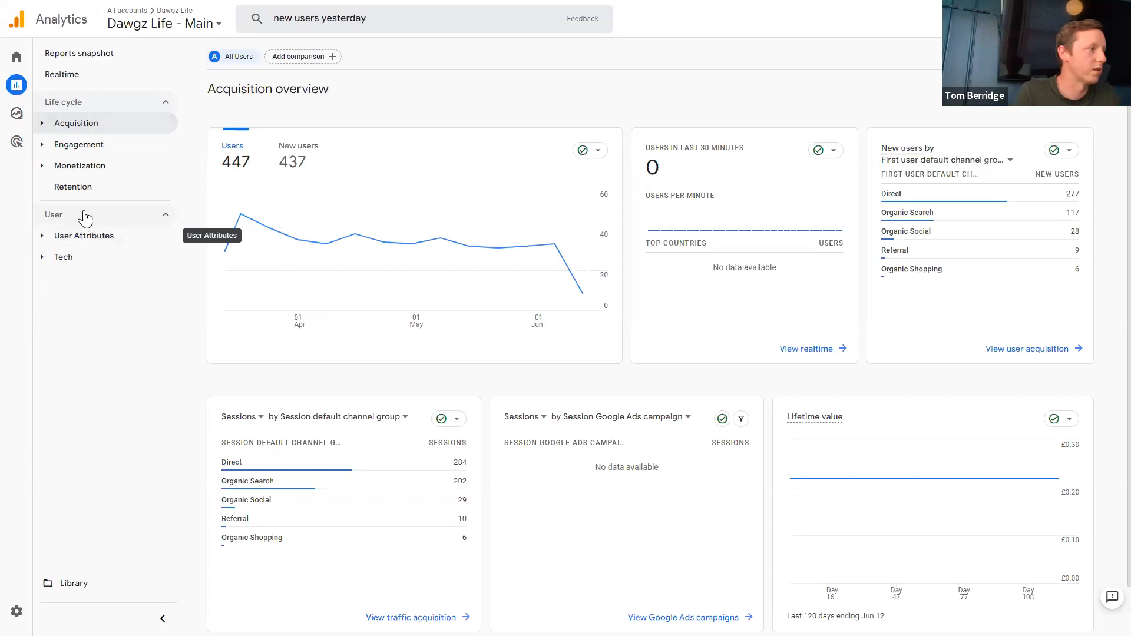
pyautogui.click(88, 235)
pyautogui.click(62, 303)
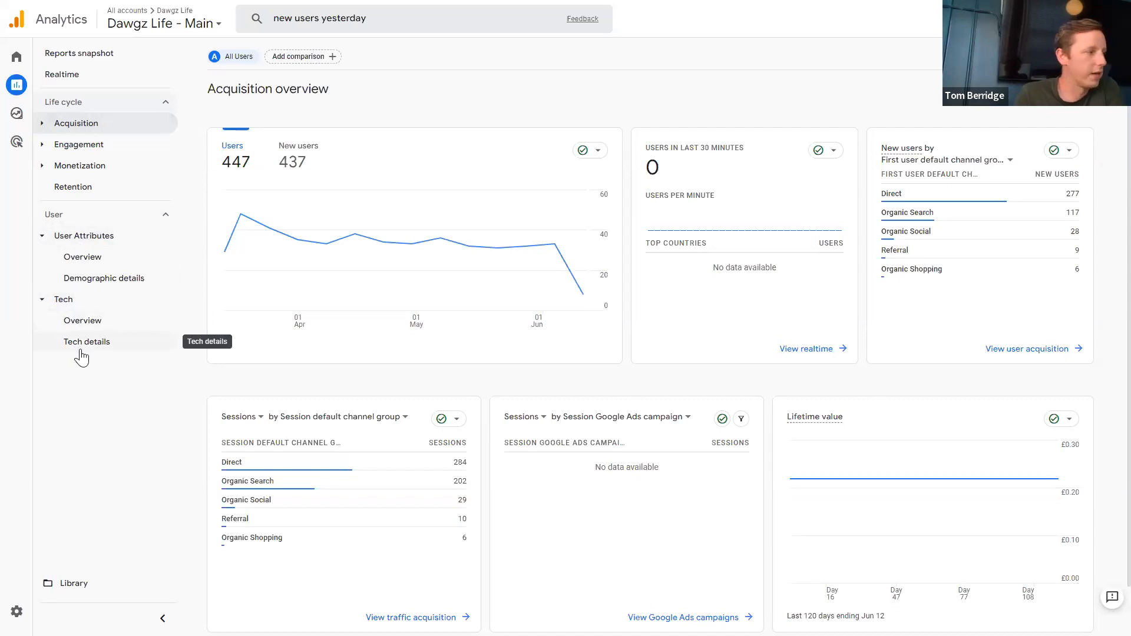
pyautogui.click(101, 284)
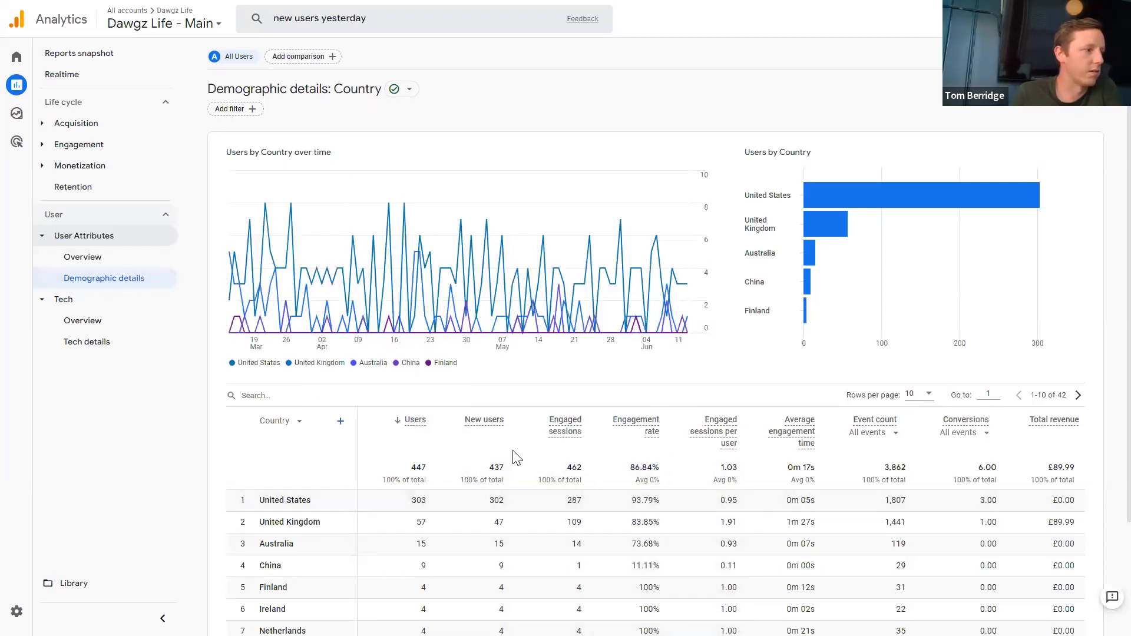
pyautogui.scroll(-2, 624, 468)
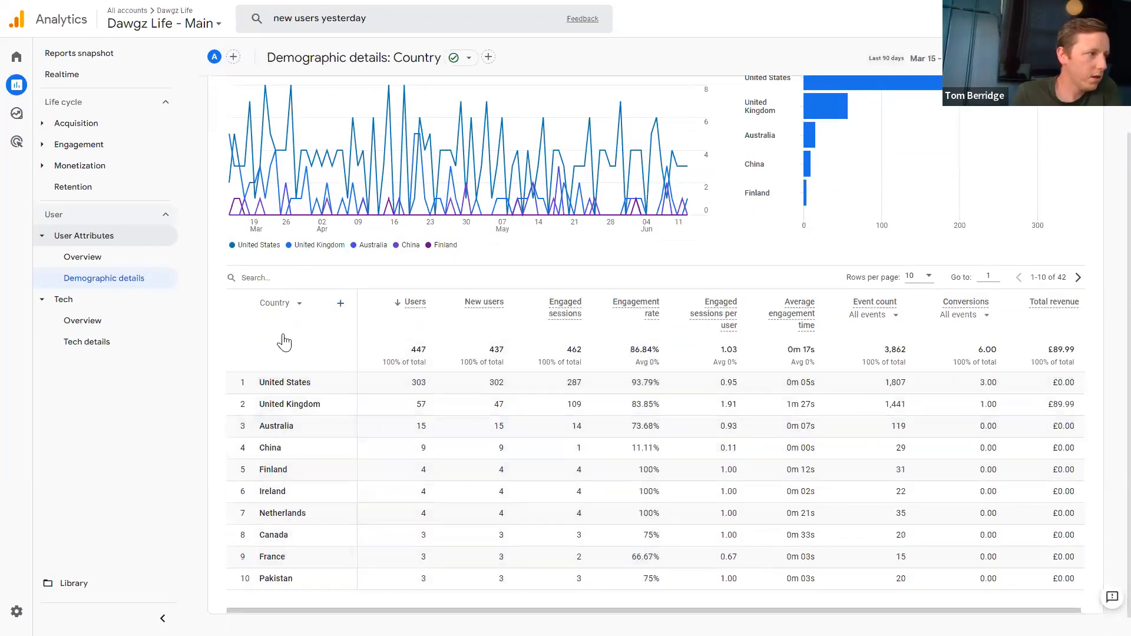
pyautogui.click(300, 304)
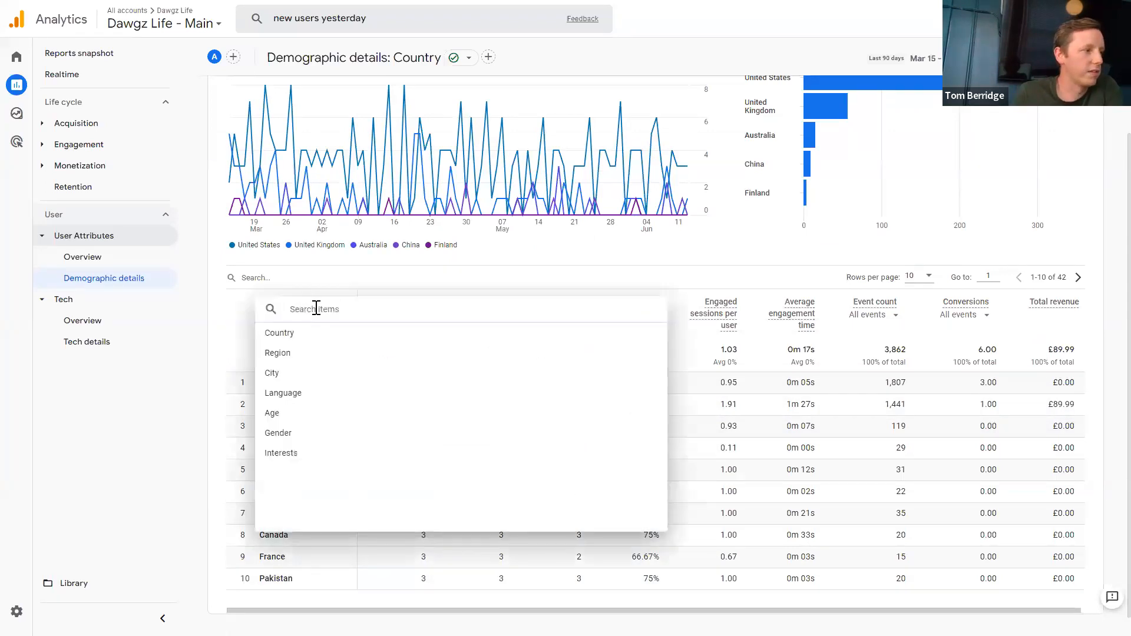
pyautogui.click(288, 417)
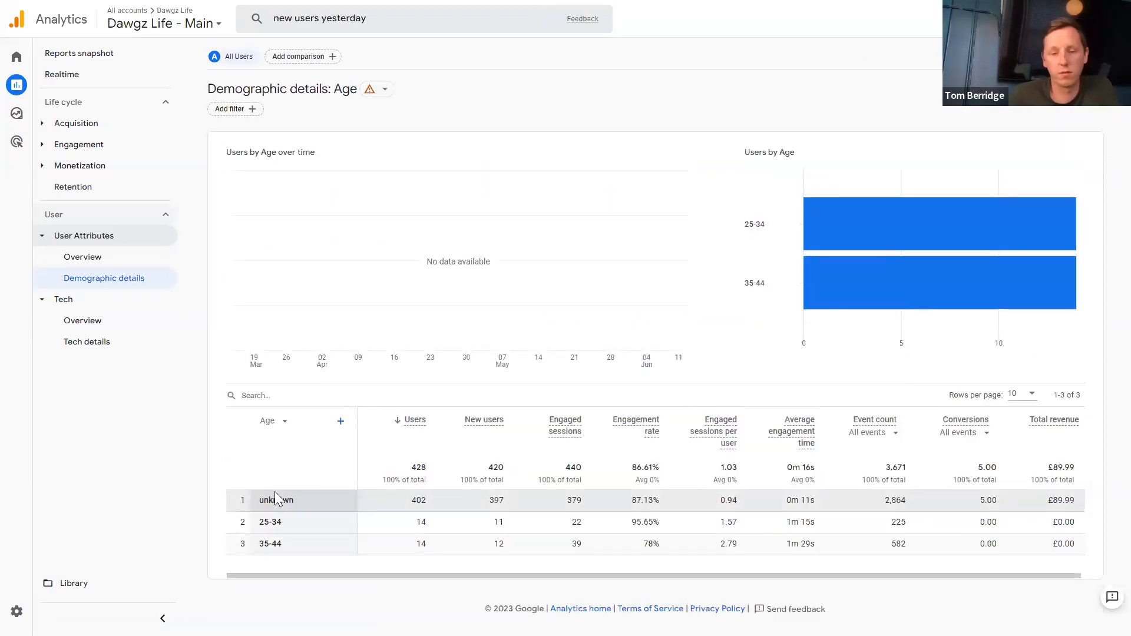
# - Add Gender as a secondary dimension beside Age in the demographics table, and remove it again
pyautogui.click(341, 421)
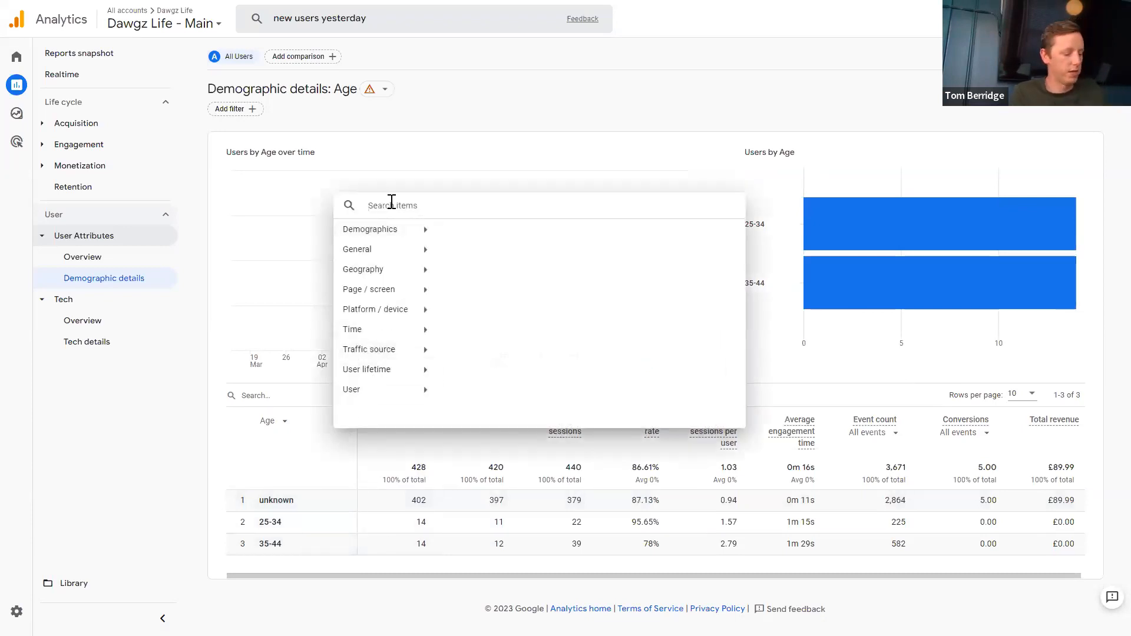
pyautogui.write('gend')
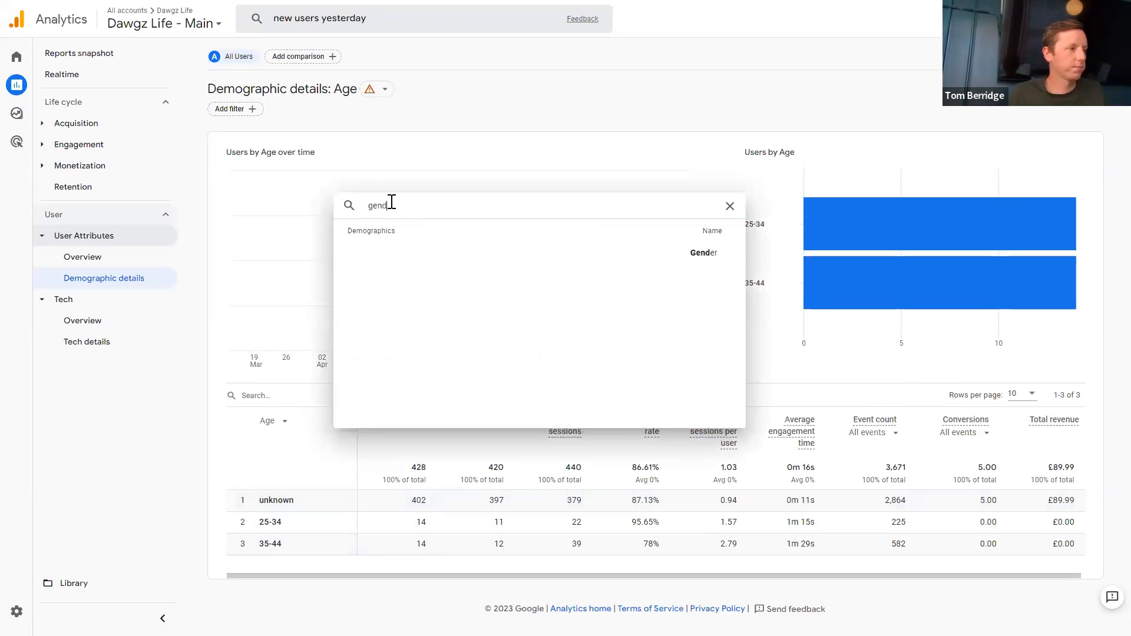
pyautogui.click(704, 254)
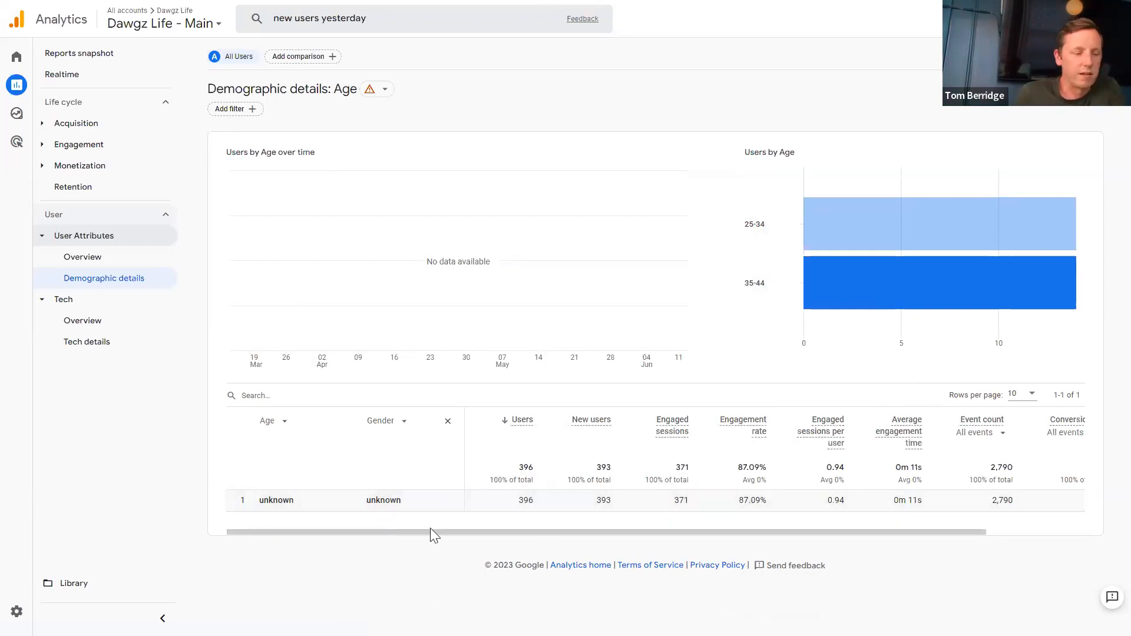
pyautogui.click(447, 420)
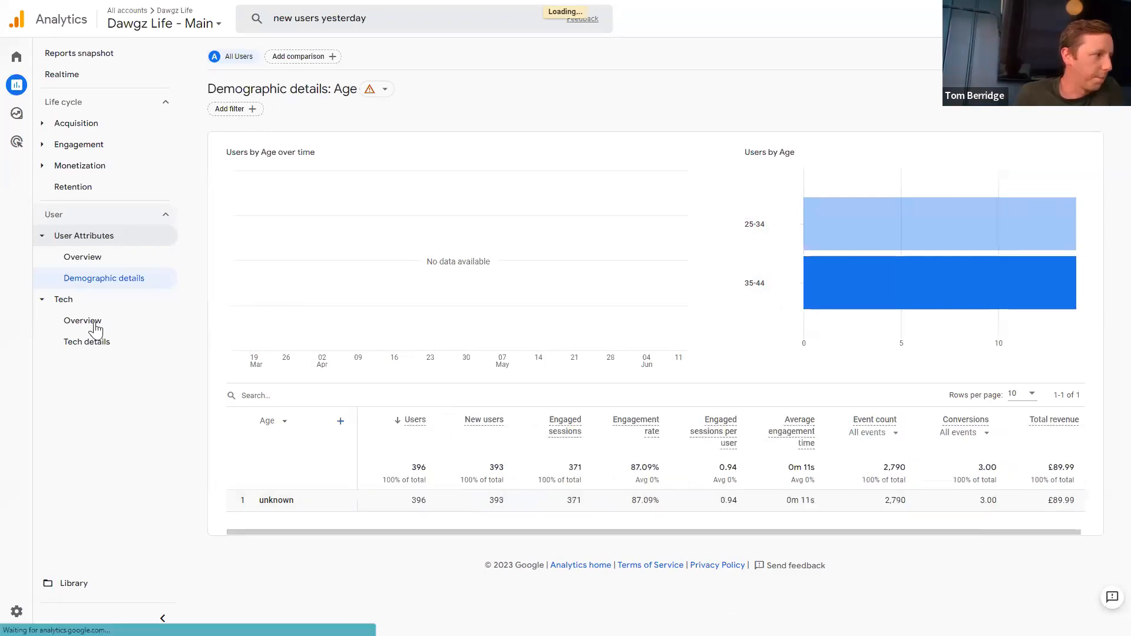
# - Open the Tech details report and view its table by Operating system and by Device category
pyautogui.click(93, 348)
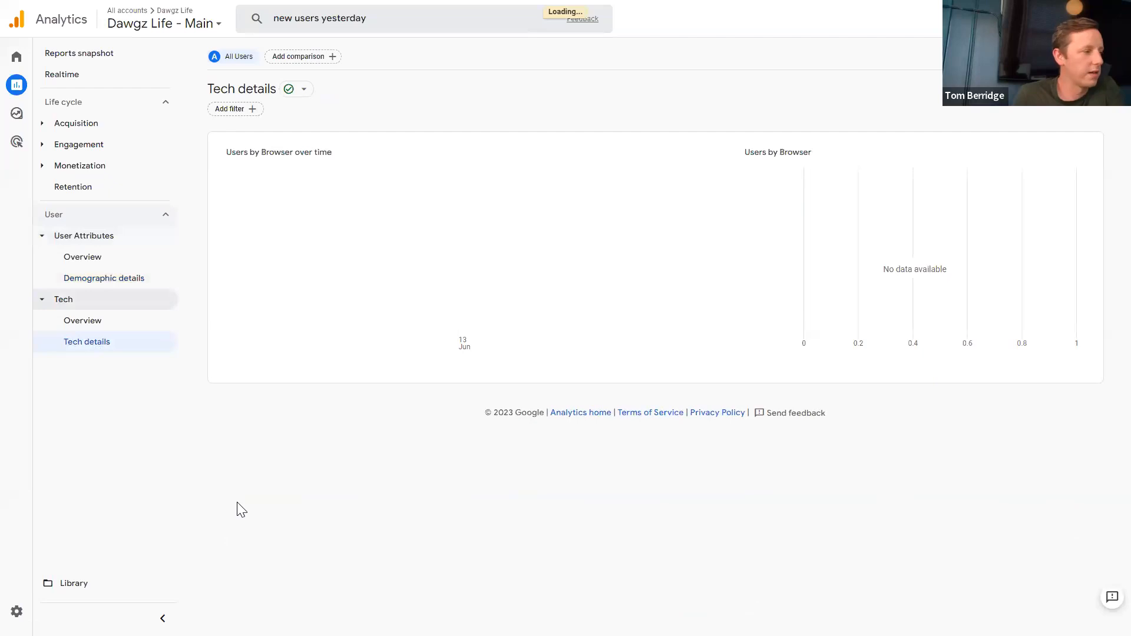
pyautogui.scroll(-1, 314, 449)
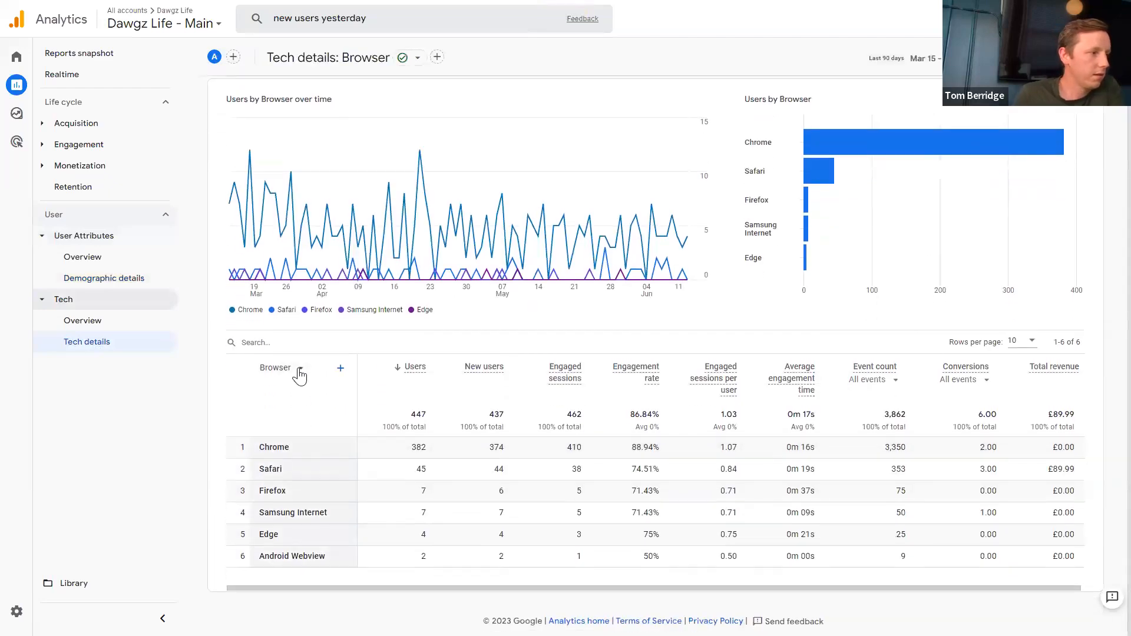
pyautogui.click(299, 370)
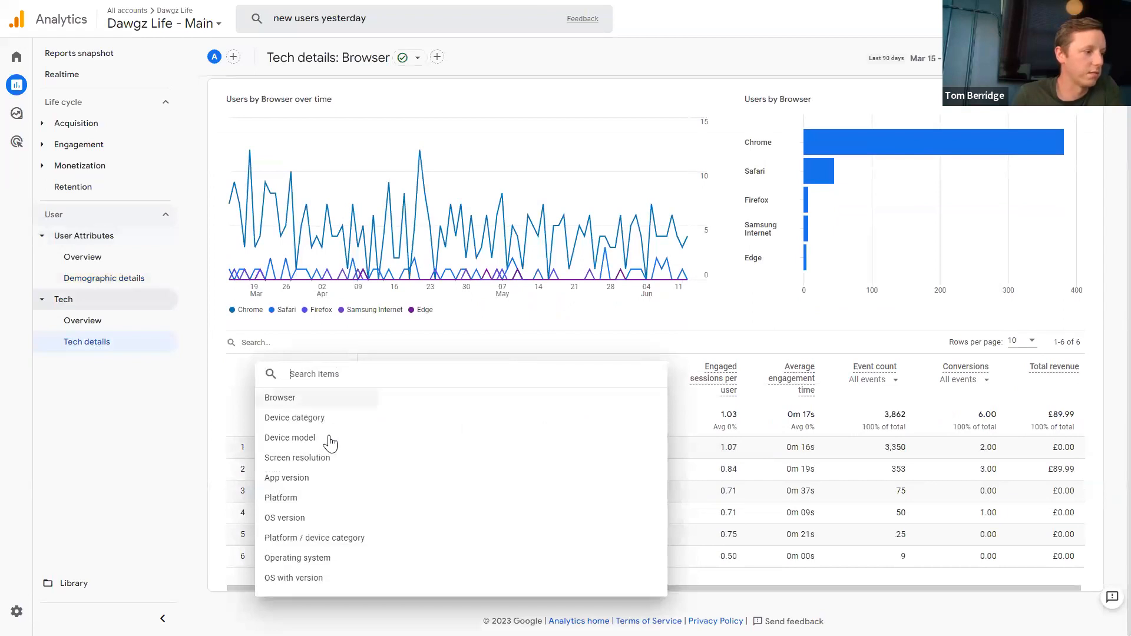
pyautogui.click(300, 561)
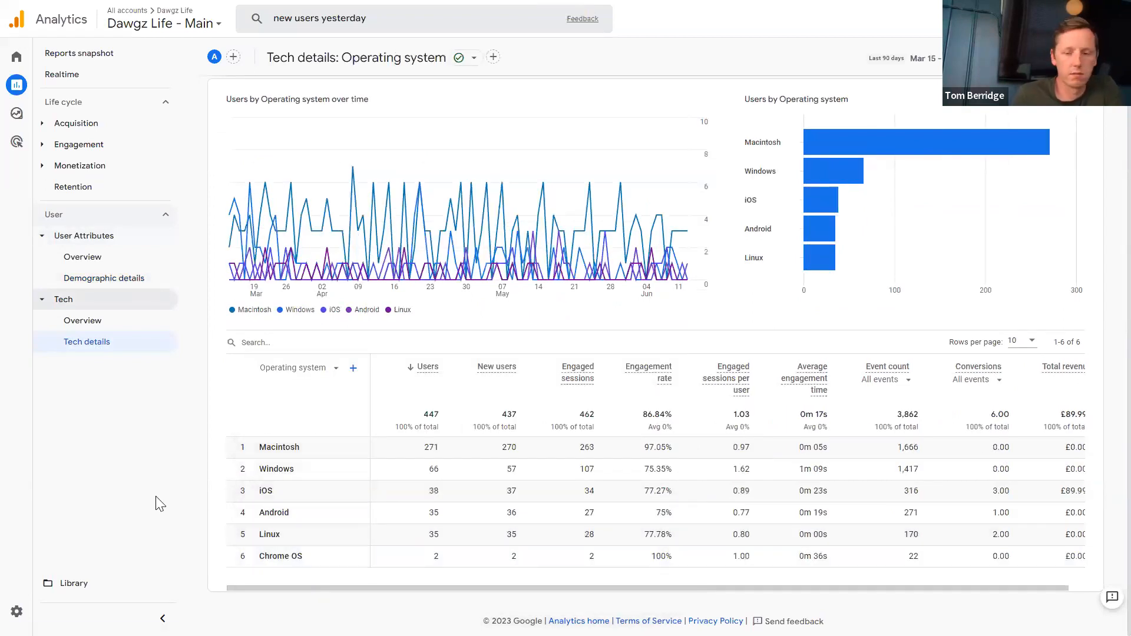
pyautogui.click(302, 368)
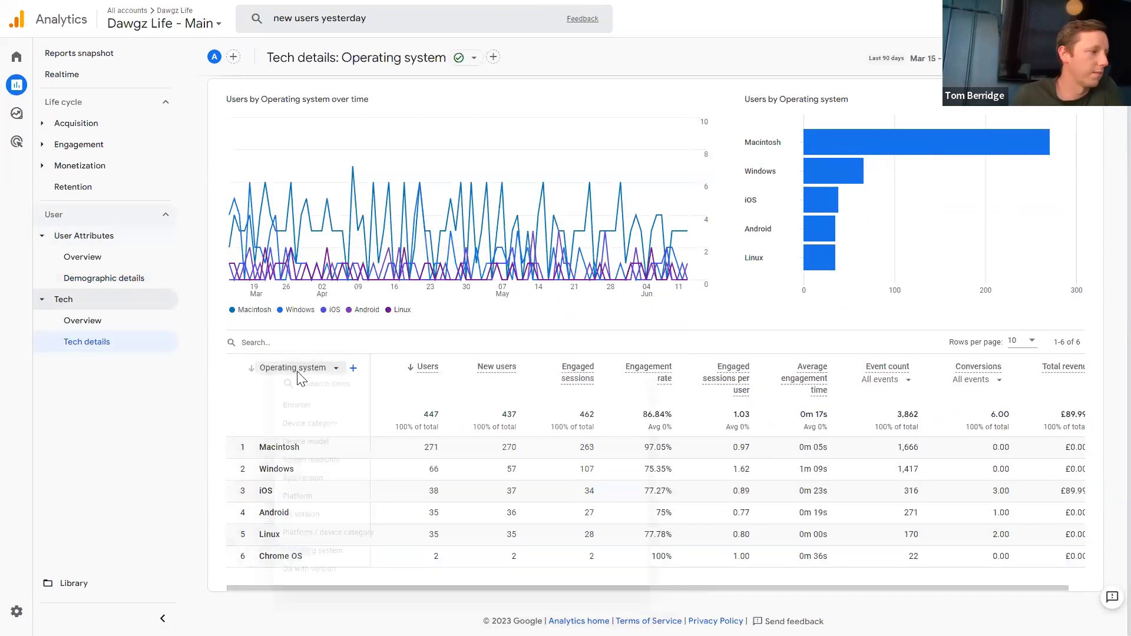
pyautogui.click(317, 418)
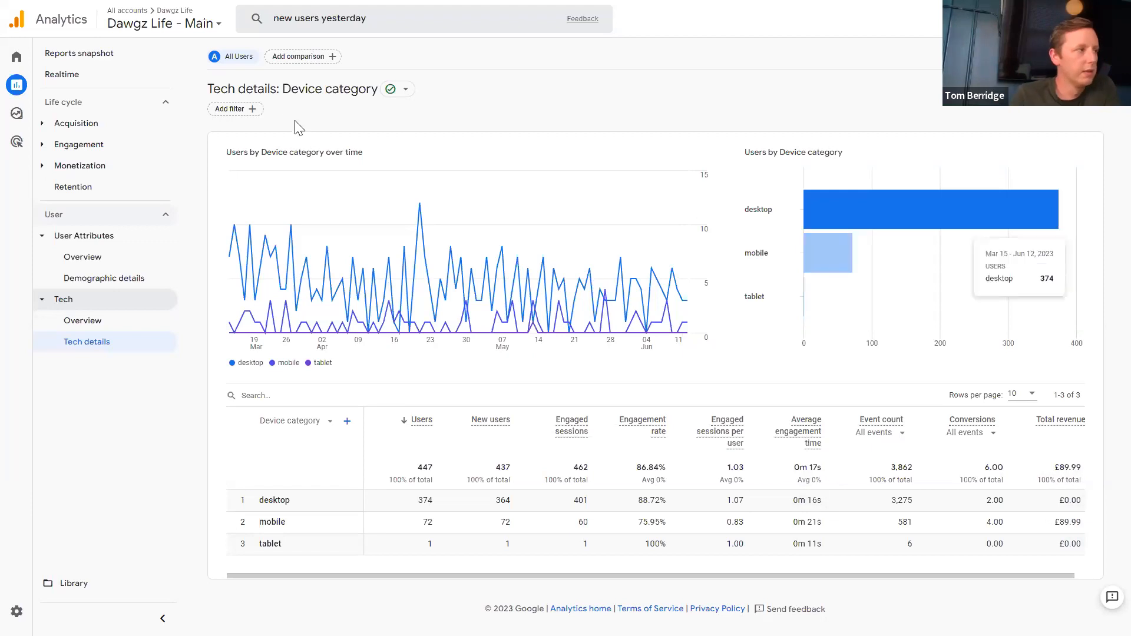
# - Return to the Reports snapshot, and collapse and re-expand the User and Life cycle report collections
pyautogui.click(170, 57)
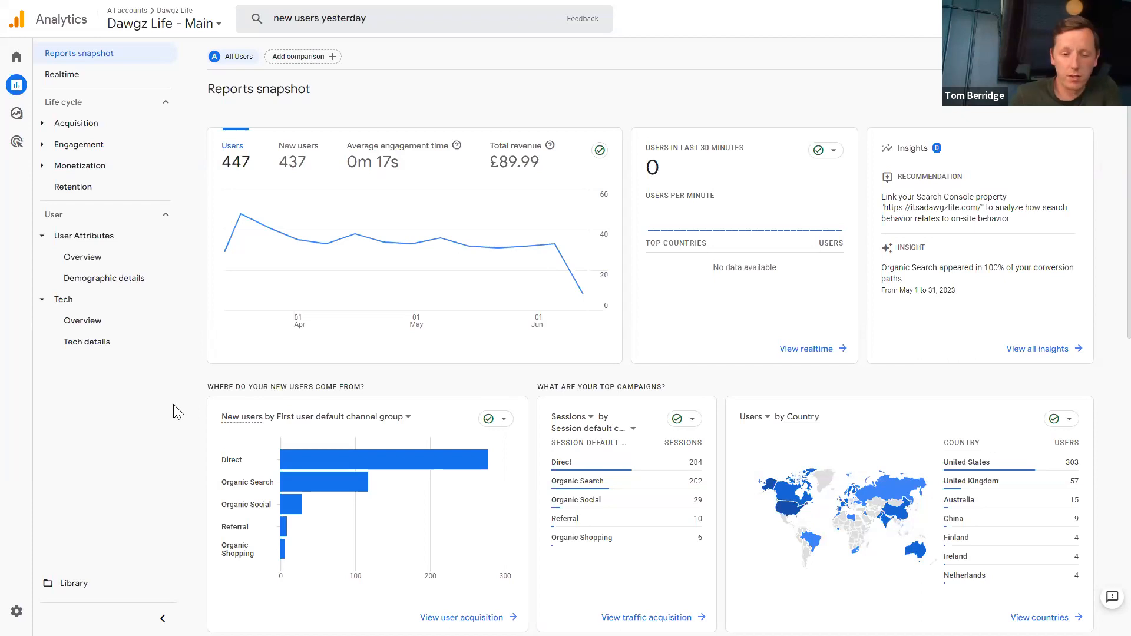
pyautogui.click(83, 218)
pyautogui.click(88, 104)
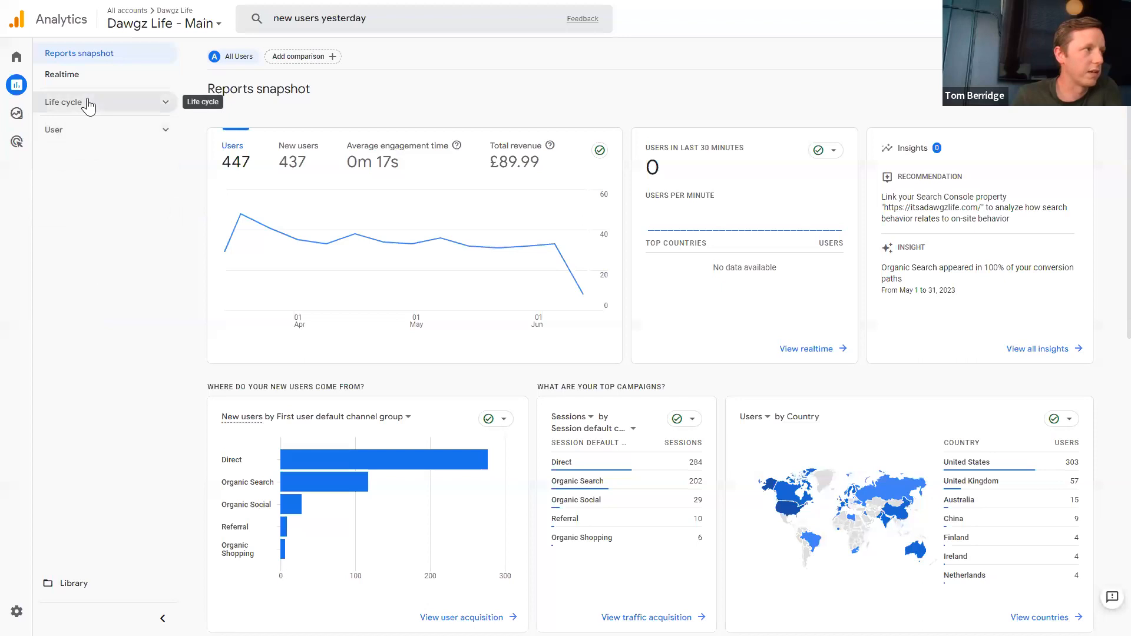
pyautogui.click(89, 103)
pyautogui.click(93, 217)
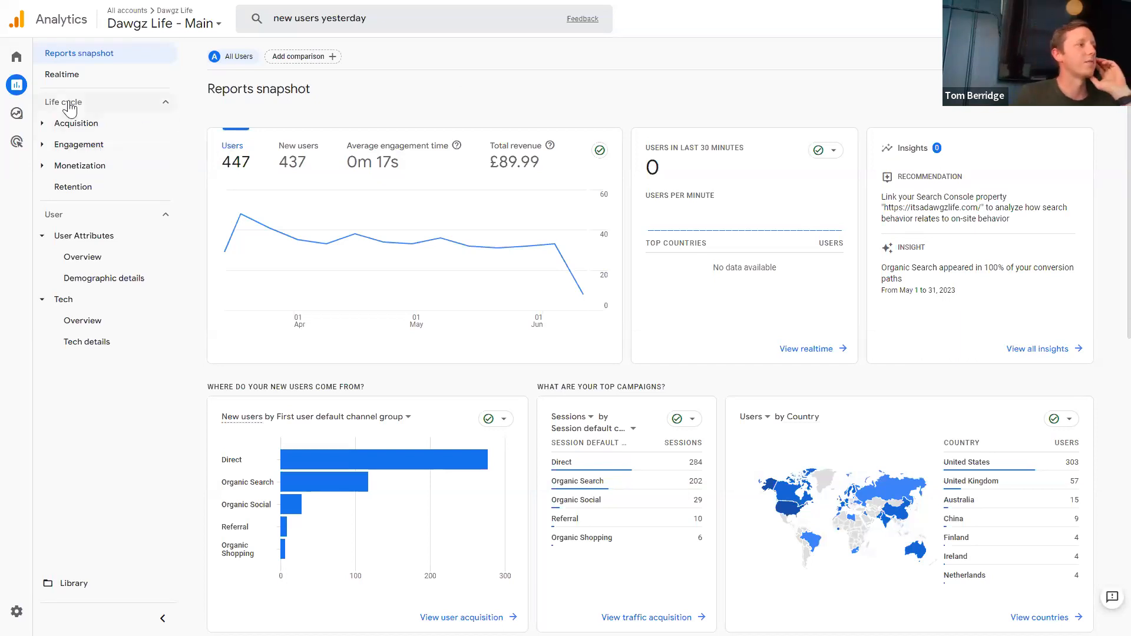
# - Open the Landing page report under Engagement and review its sessions chart and the definition of the Users metric
pyautogui.click(77, 145)
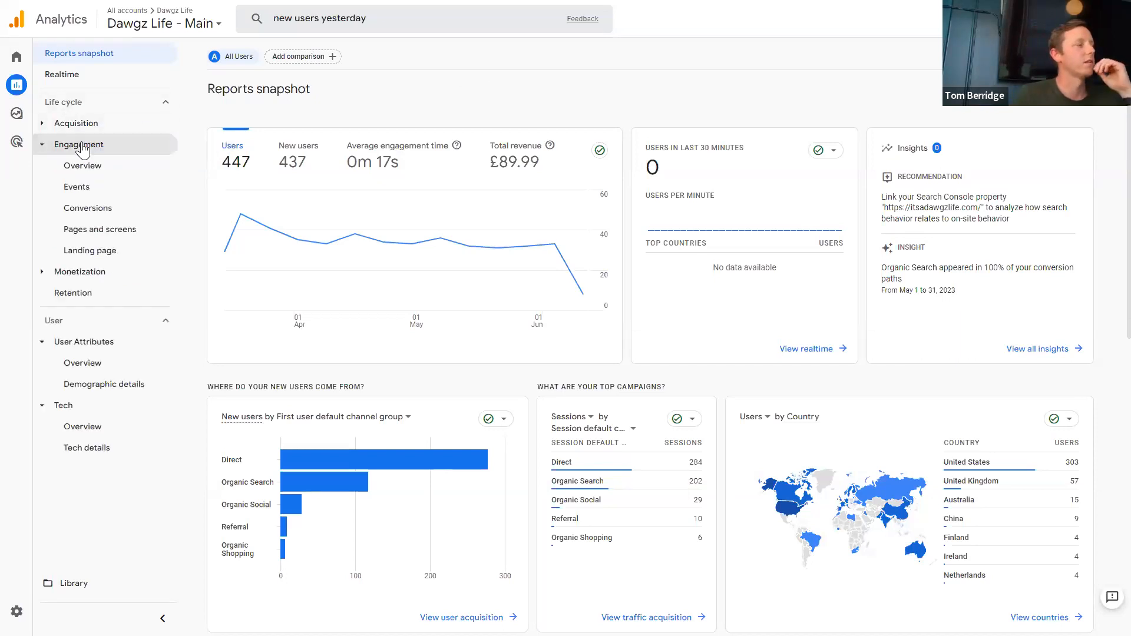
pyautogui.click(104, 255)
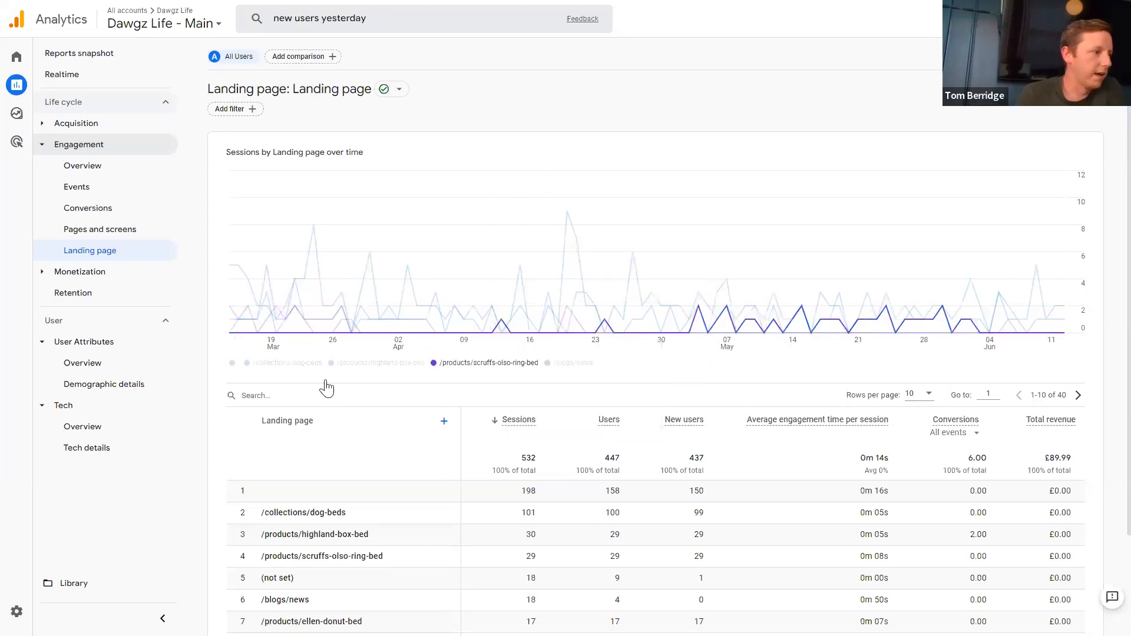
pyautogui.scroll(-1, 460, 486)
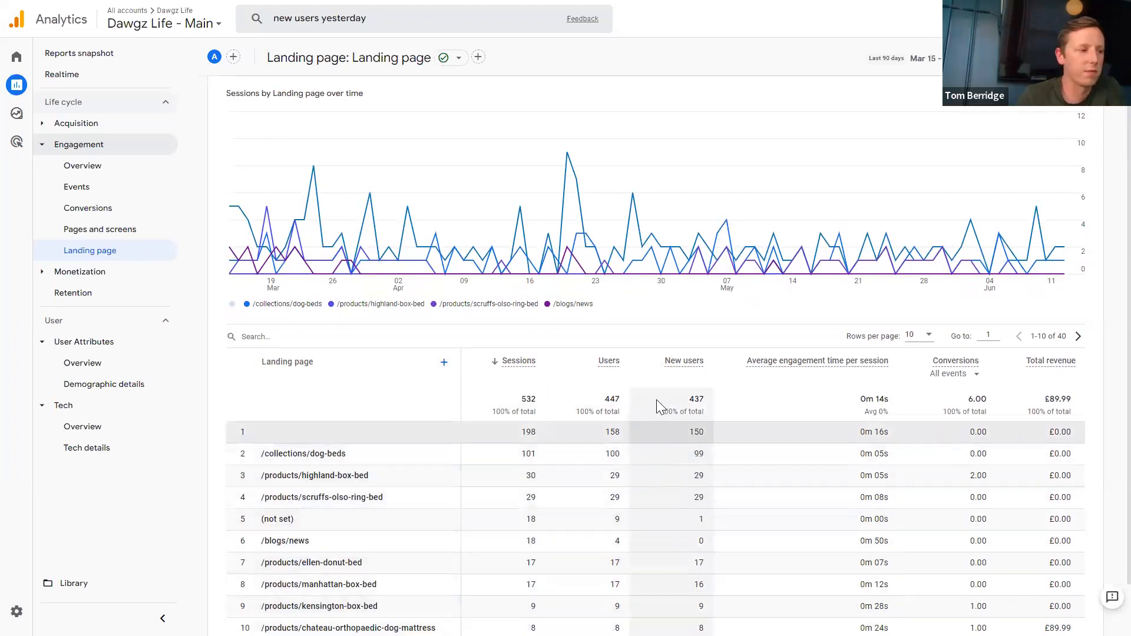
pyautogui.moveTo(608, 369)
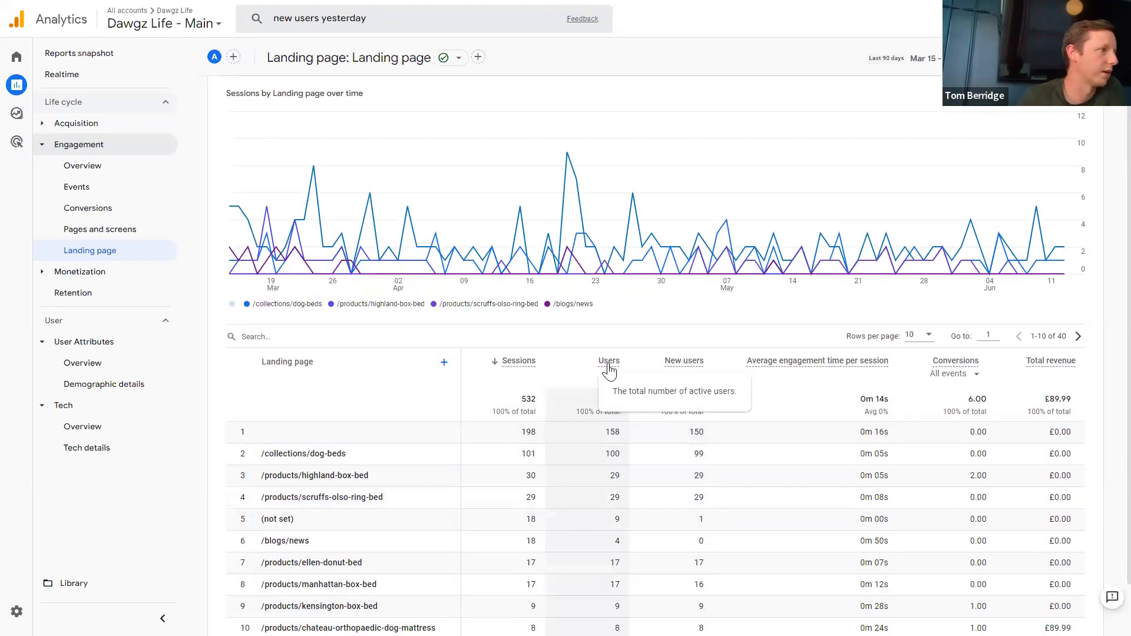
pyautogui.scroll(1, 744, 463)
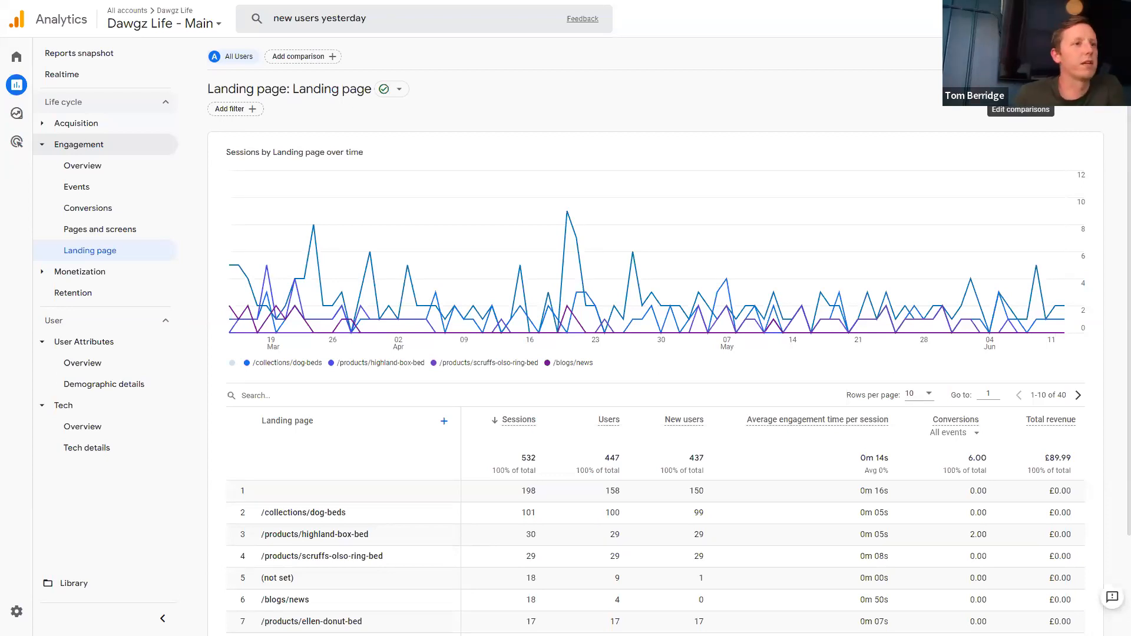
# - Try to open the Dawgz Life Landing page report as an exploration through its comparison options
pyautogui.click(1020, 88)
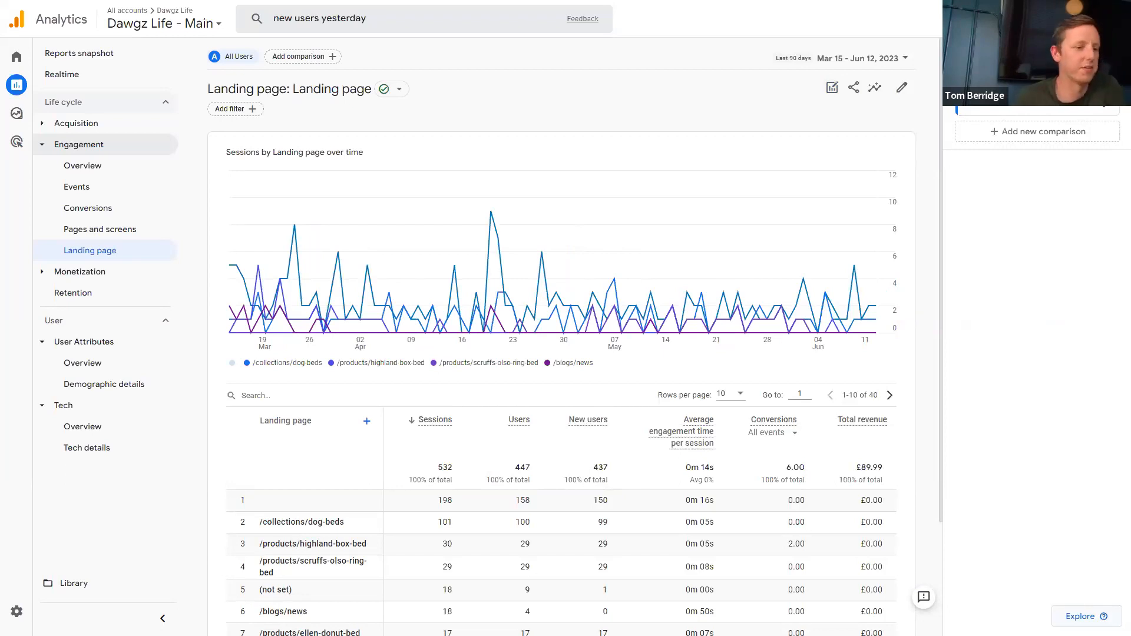
pyautogui.click(1086, 616)
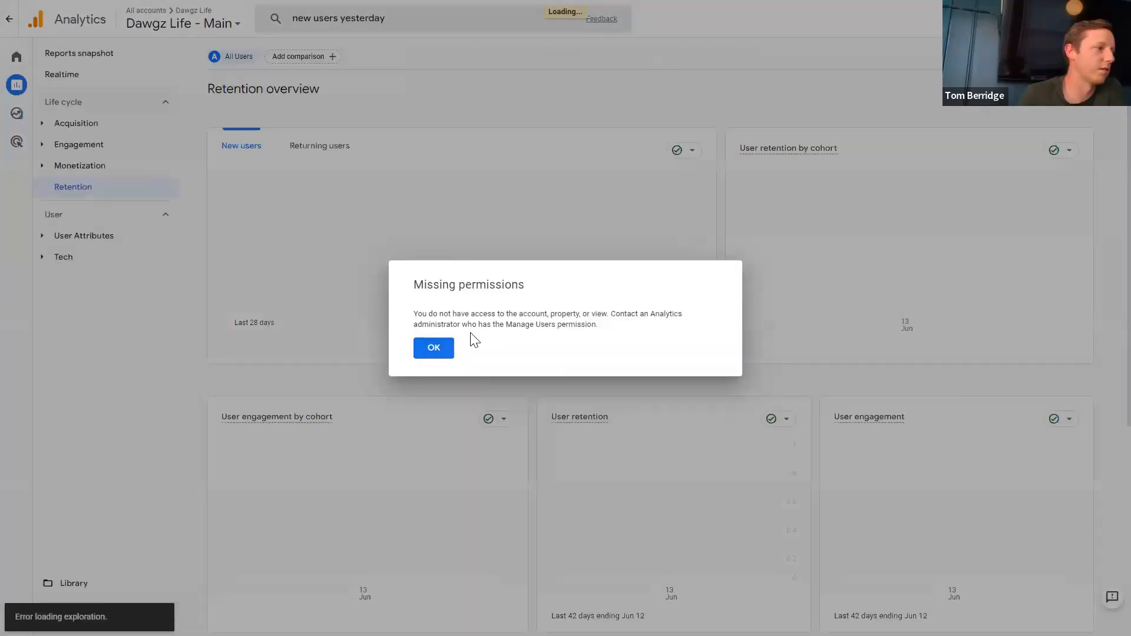
pyautogui.click(438, 348)
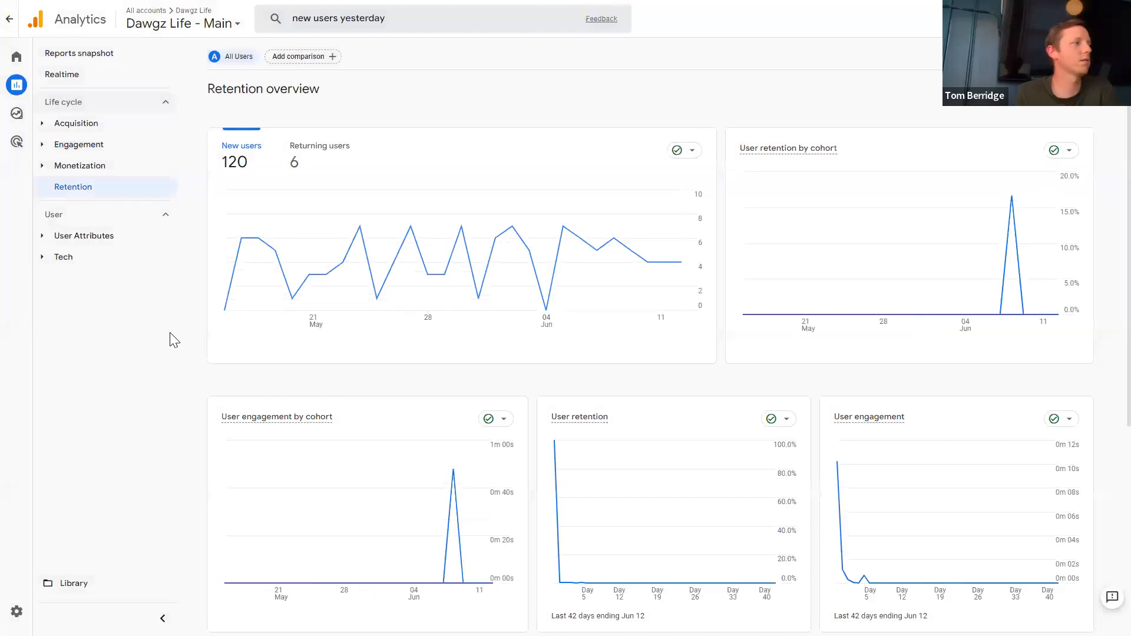
# - Switch to the Google Merch Shop property and try to open its Landing page report as an exploration
pyautogui.hotkey('ctrl', 'Tab')
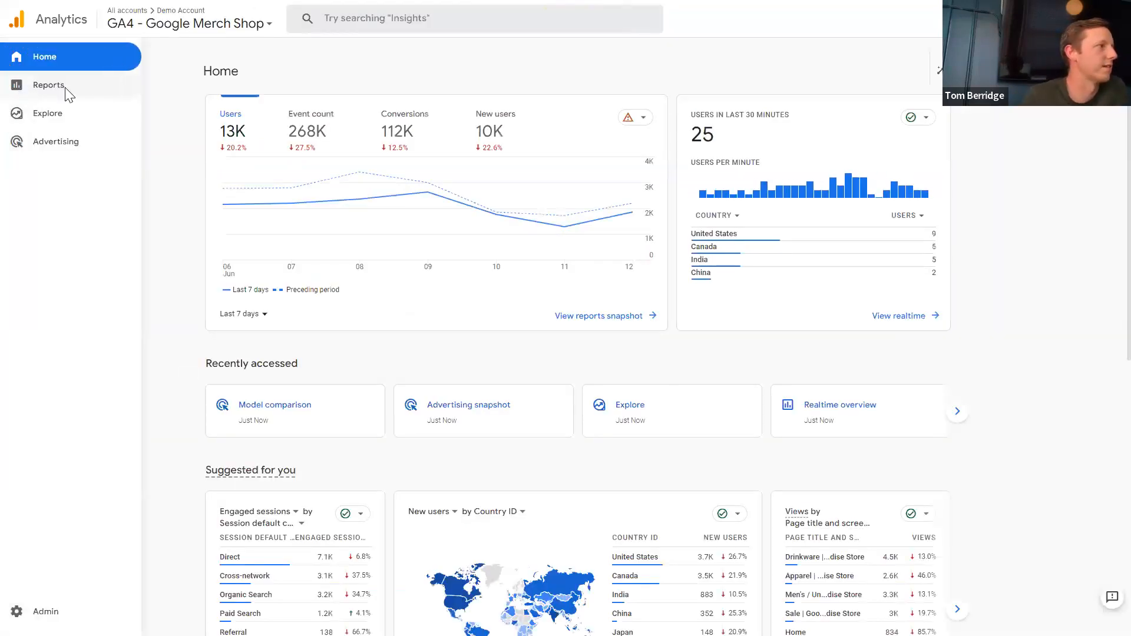
pyautogui.click(47, 86)
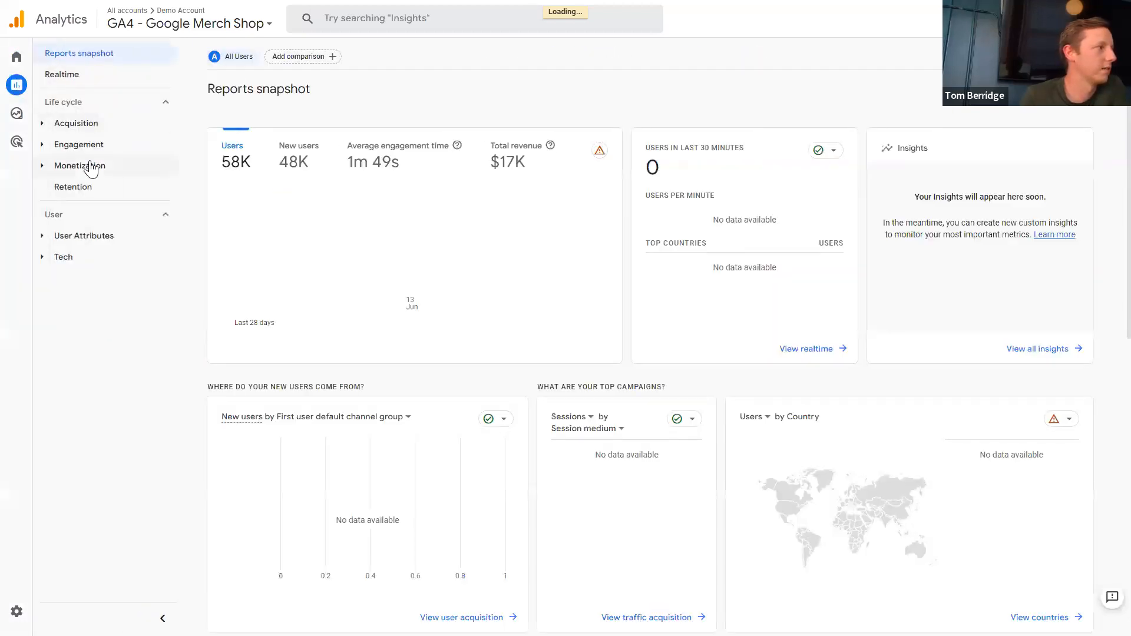
pyautogui.click(83, 165)
pyautogui.click(79, 144)
pyautogui.click(112, 251)
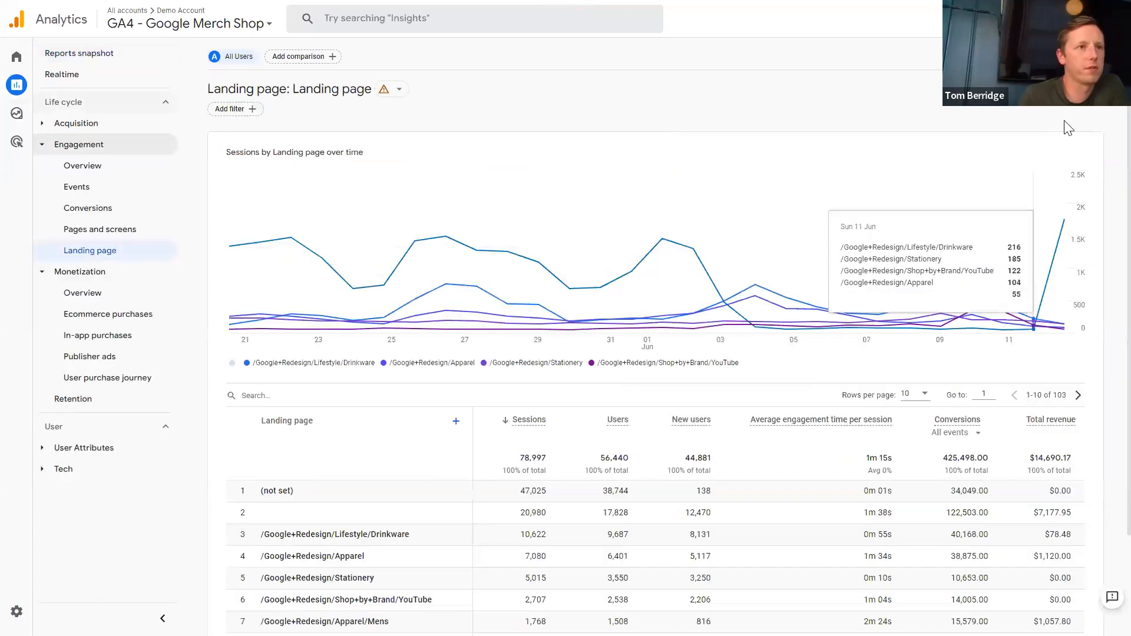
pyautogui.click(1047, 88)
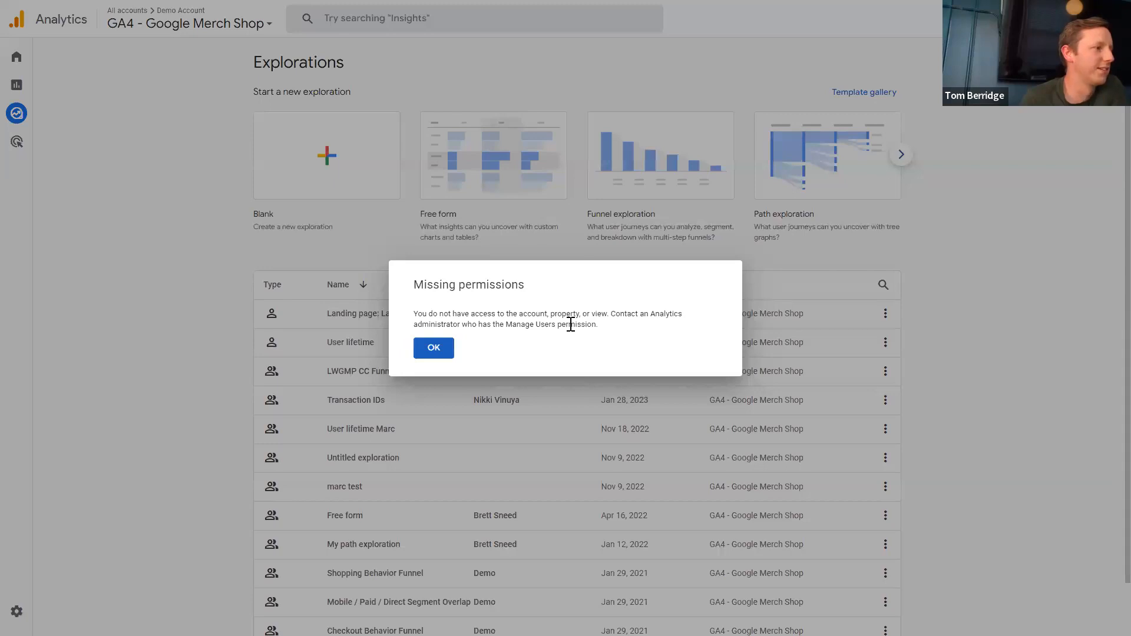
pyautogui.click(429, 349)
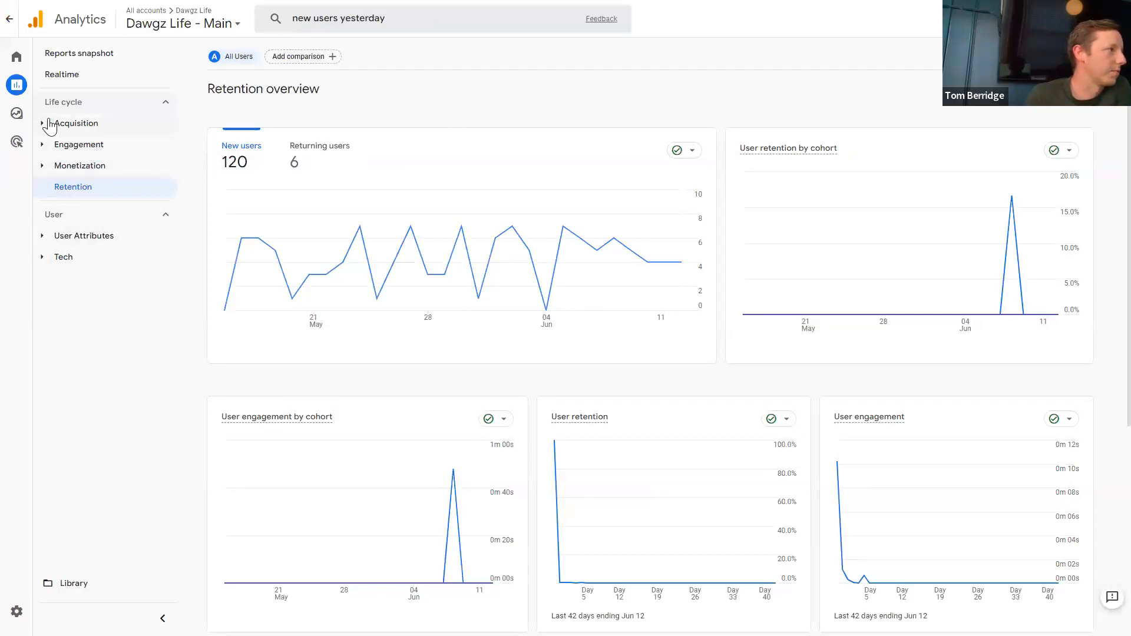
# - Go to the Dawgz Life property's Explorations and try to open the most recent "Landing page: Landing page" exploration
pyautogui.click(14, 118)
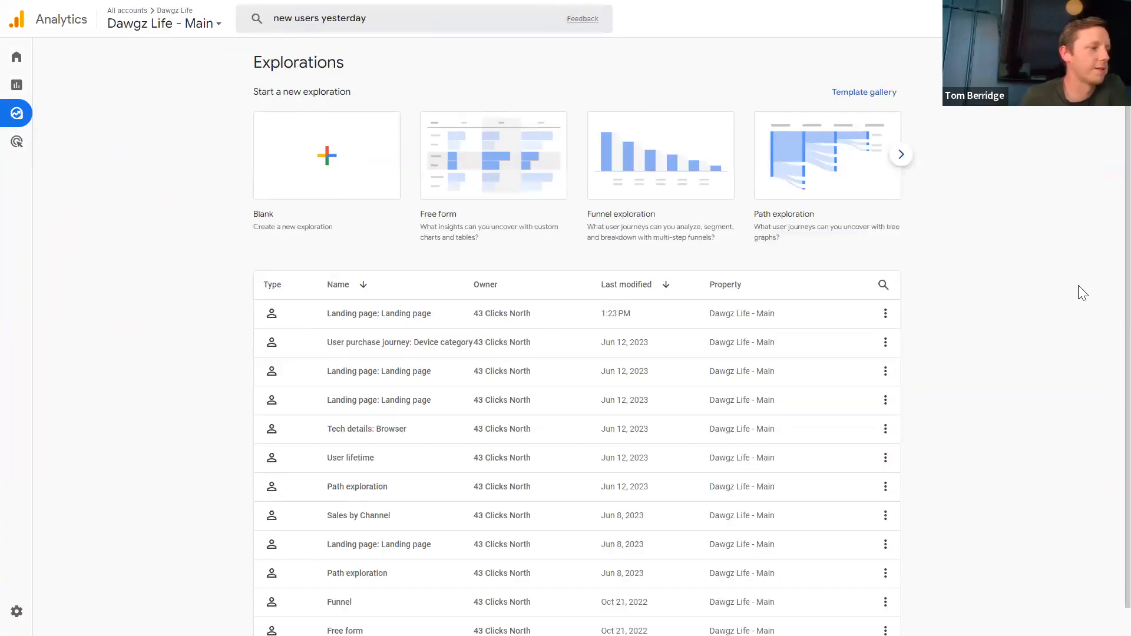
pyautogui.click(387, 321)
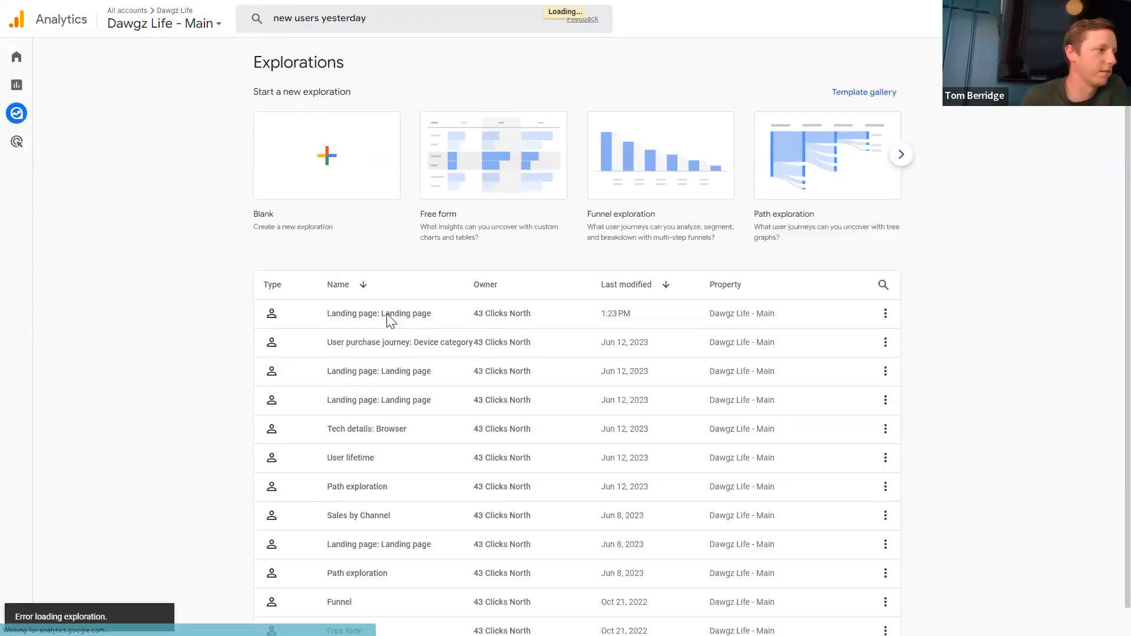
pyautogui.click(429, 346)
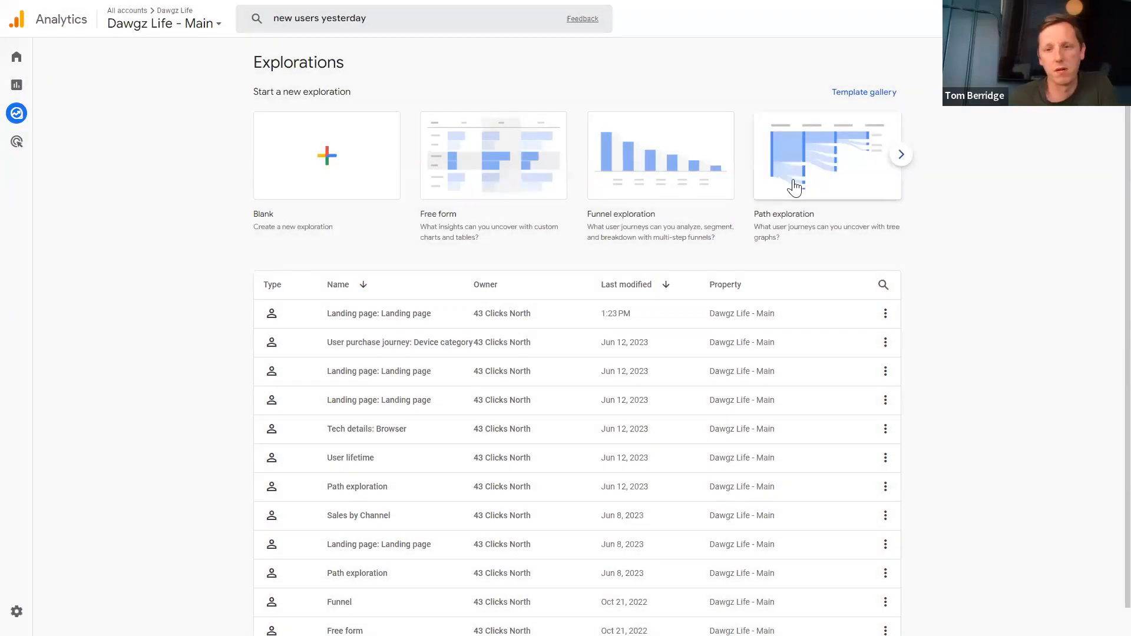
# - Create a Path exploration and expand its path from session_start through page_view, view_item and page_view, and return to the Explorations list
pyautogui.click(795, 187)
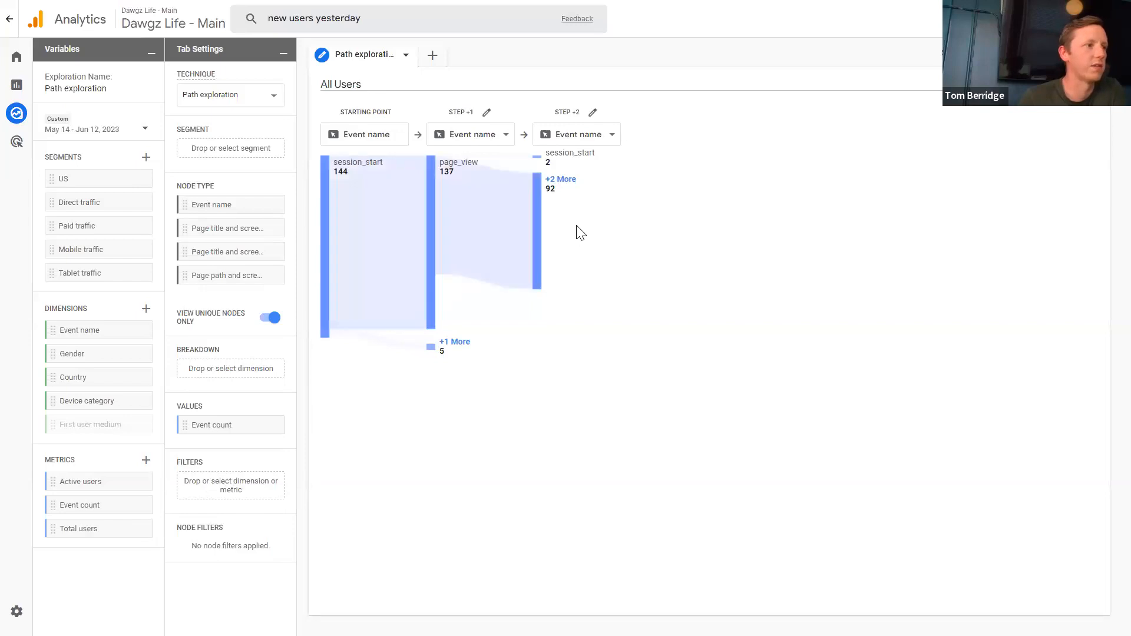
pyautogui.click(536, 227)
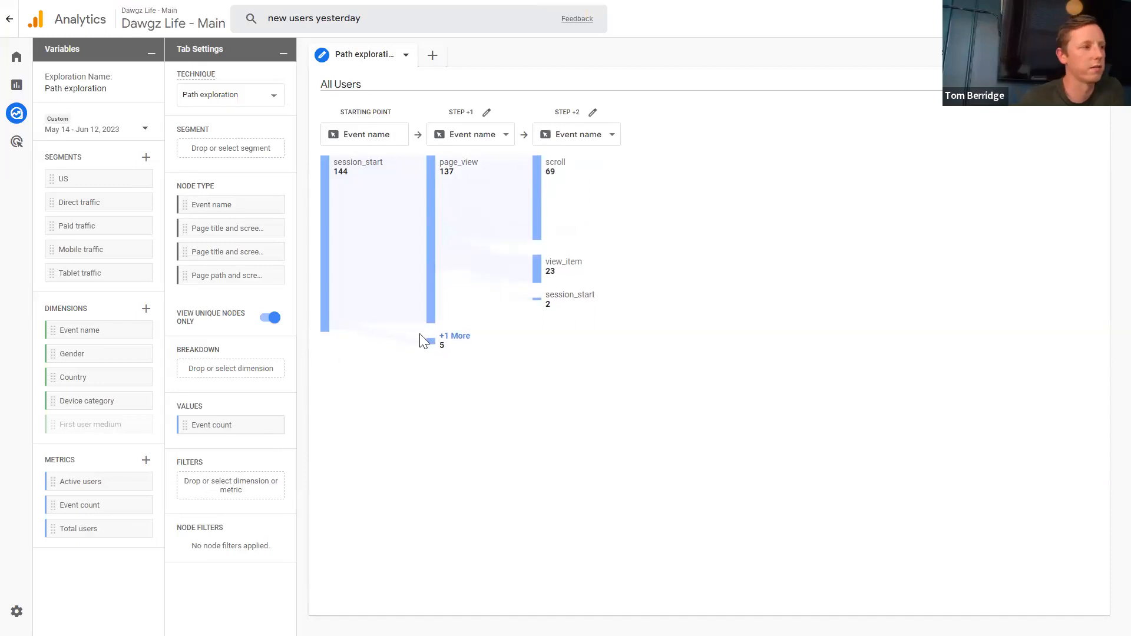
pyautogui.click(536, 269)
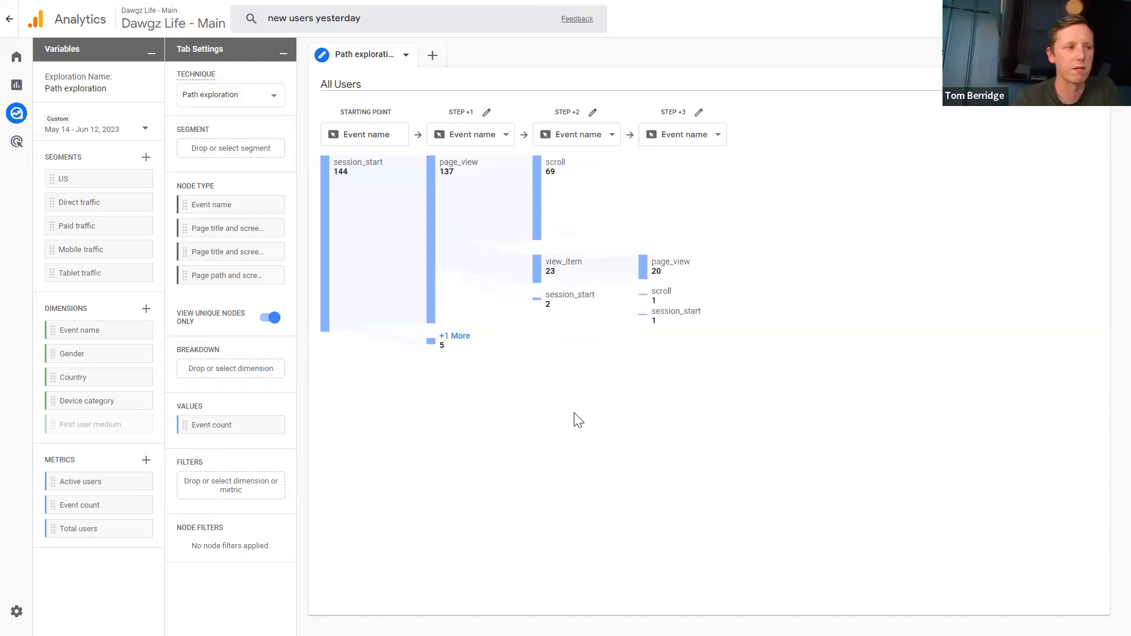
pyautogui.click(643, 271)
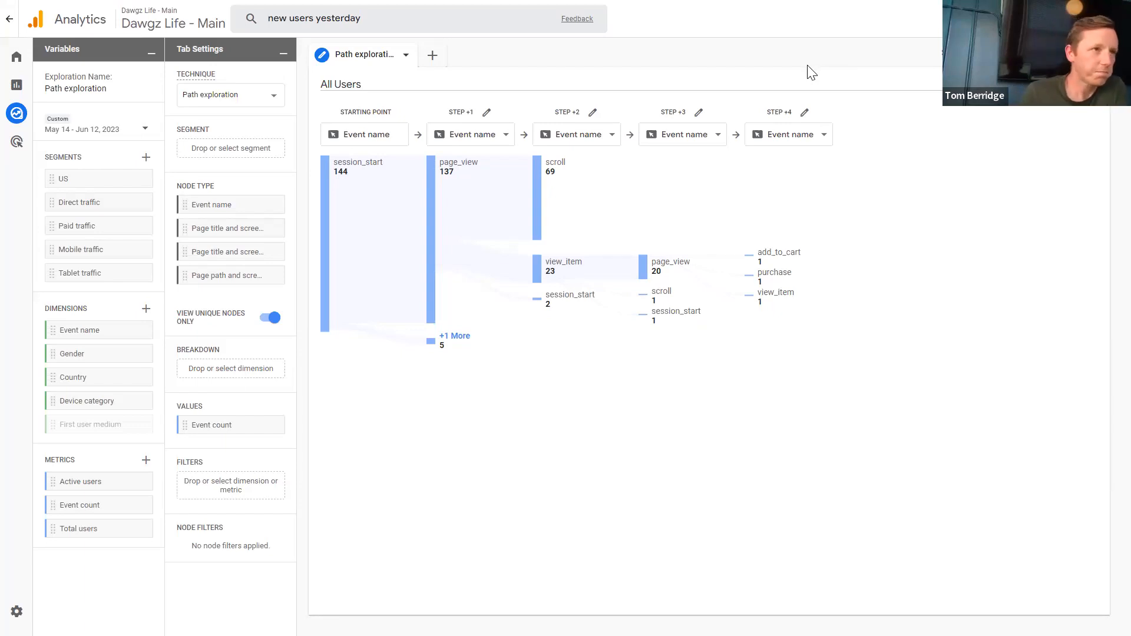
pyautogui.click(9, 22)
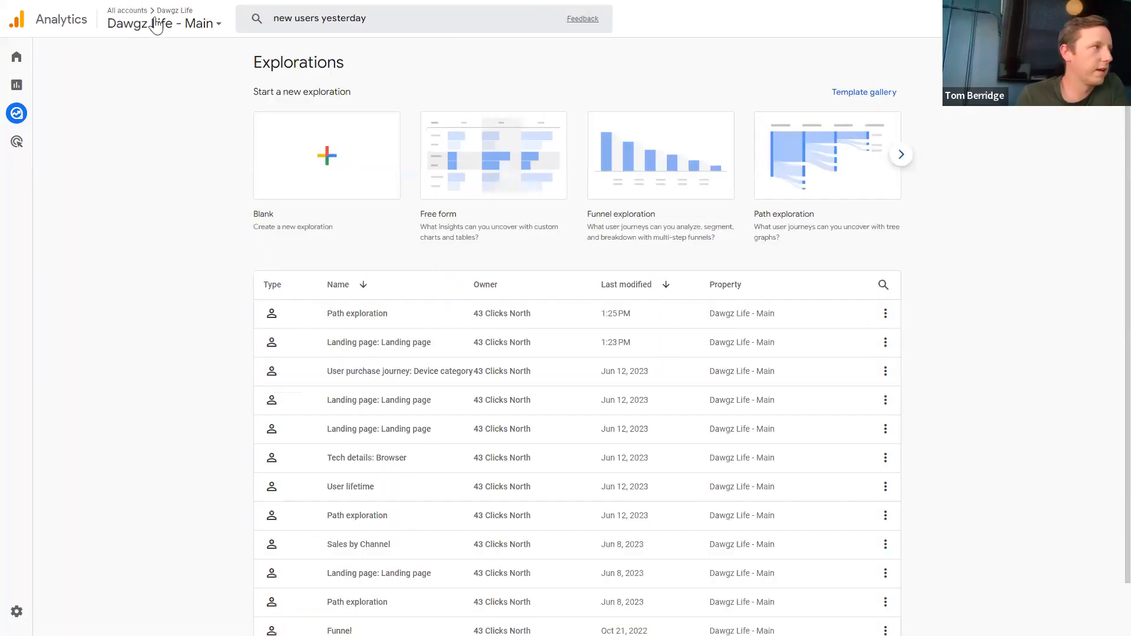
# - Open the Dawgz Life Landing page report under Engagement for customization
pyautogui.click(23, 88)
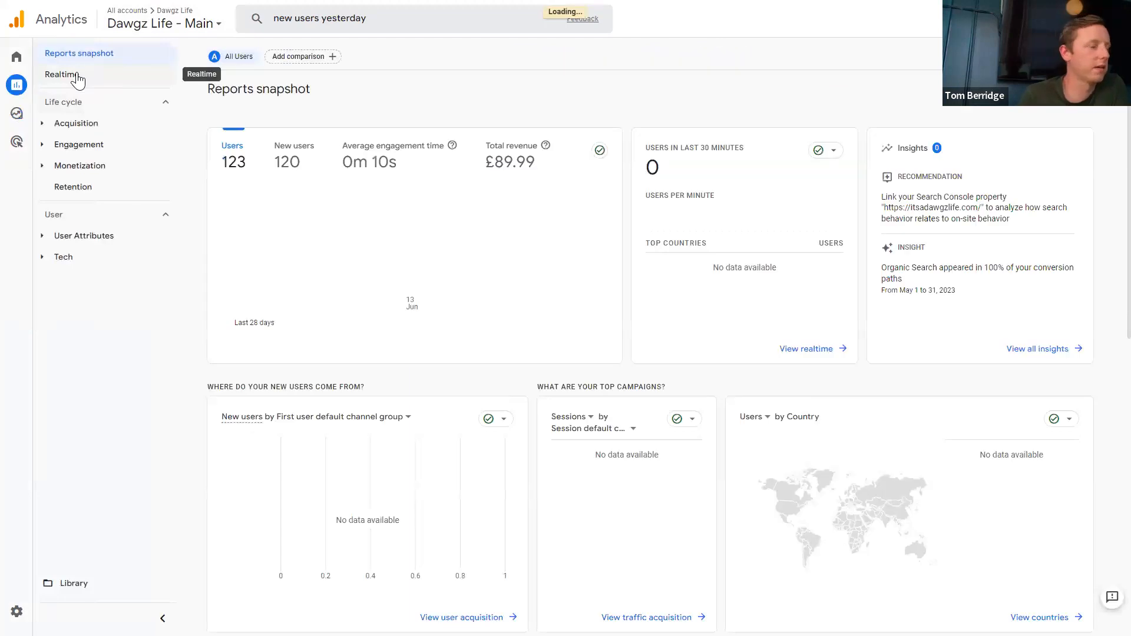
pyautogui.click(84, 125)
pyautogui.click(82, 209)
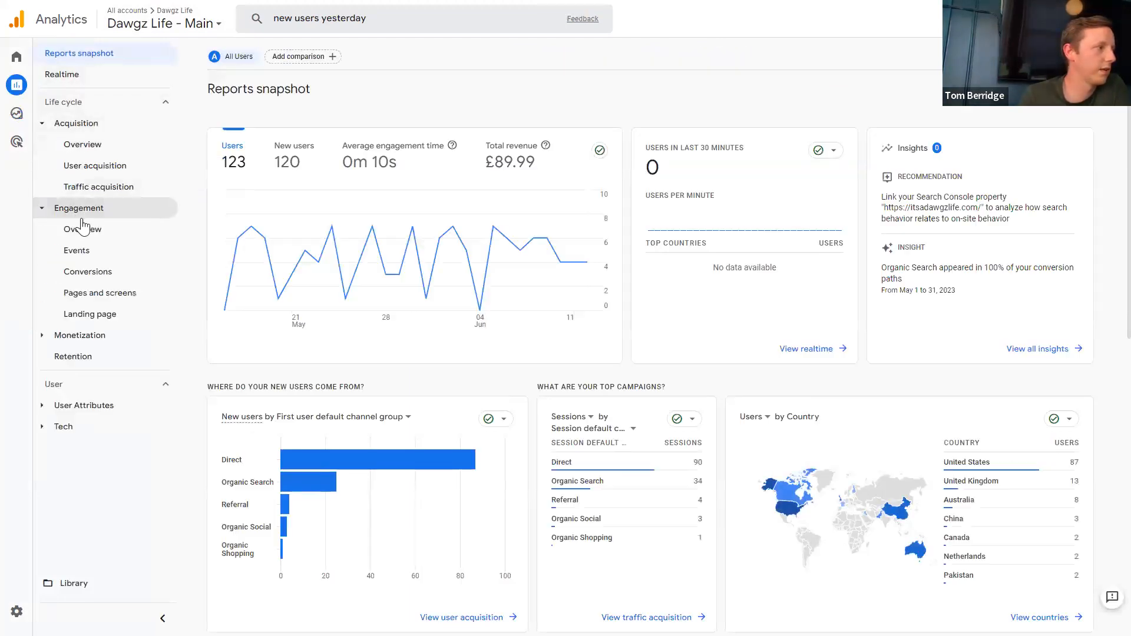
pyautogui.click(91, 315)
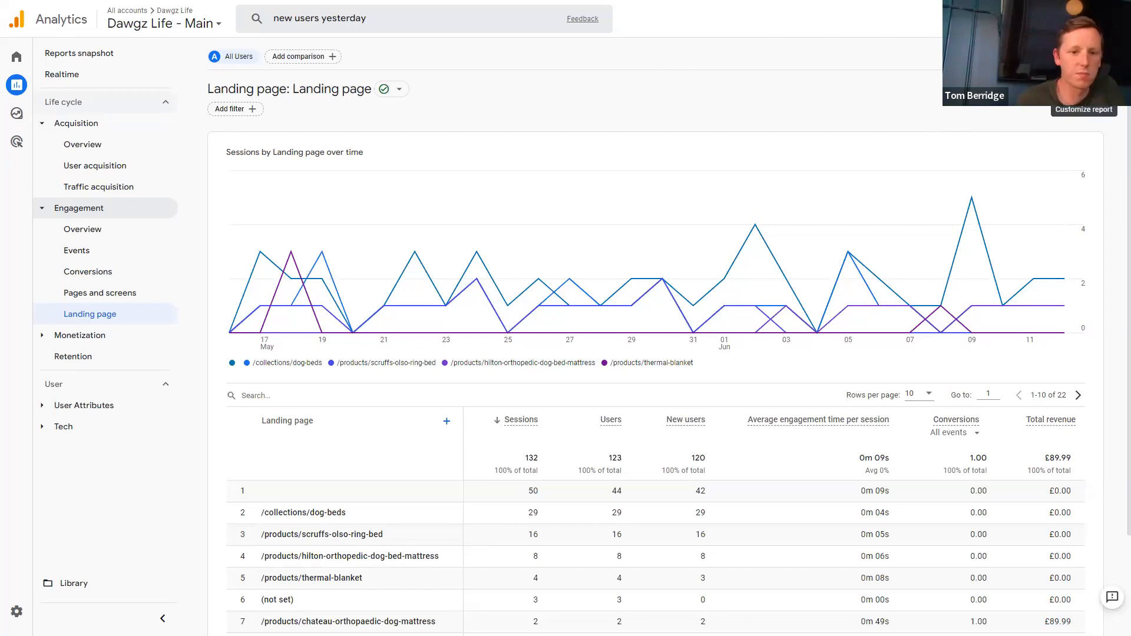
pyautogui.click(1083, 89)
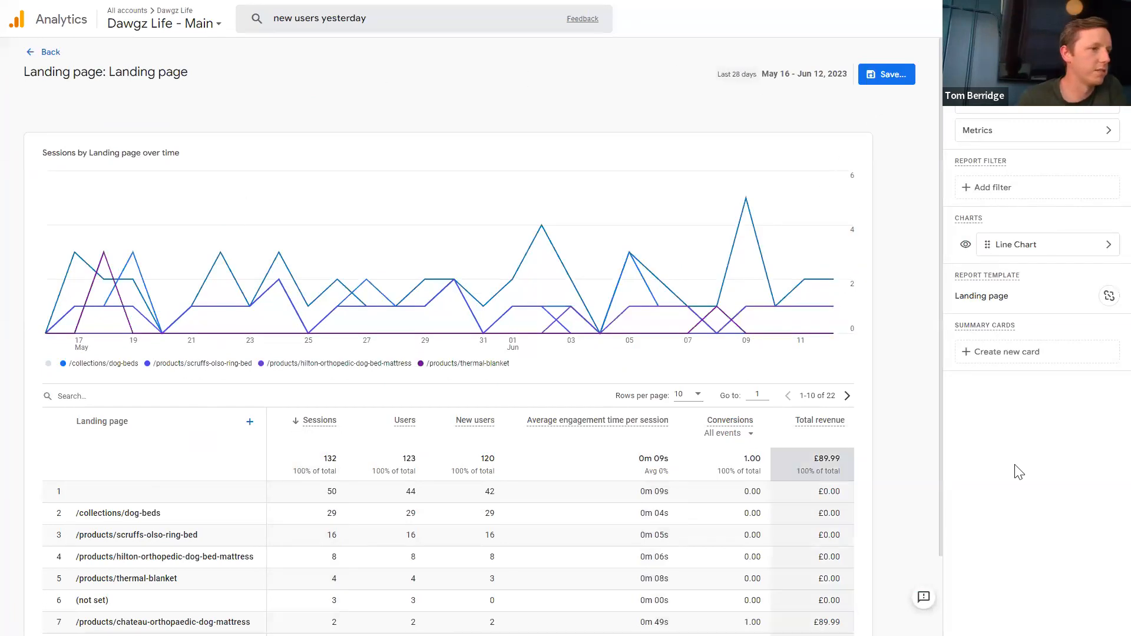
# - Add a report filter that includes only Session default channel group = Organic Search and apply it
pyautogui.click(997, 191)
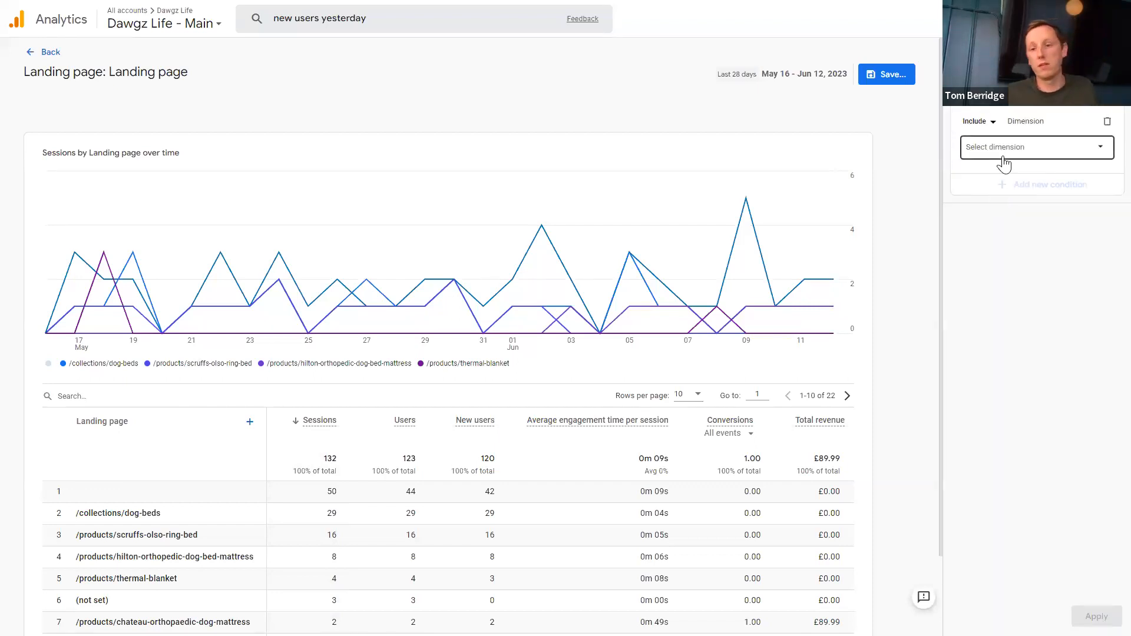
pyautogui.click(1003, 159)
pyautogui.write('d')
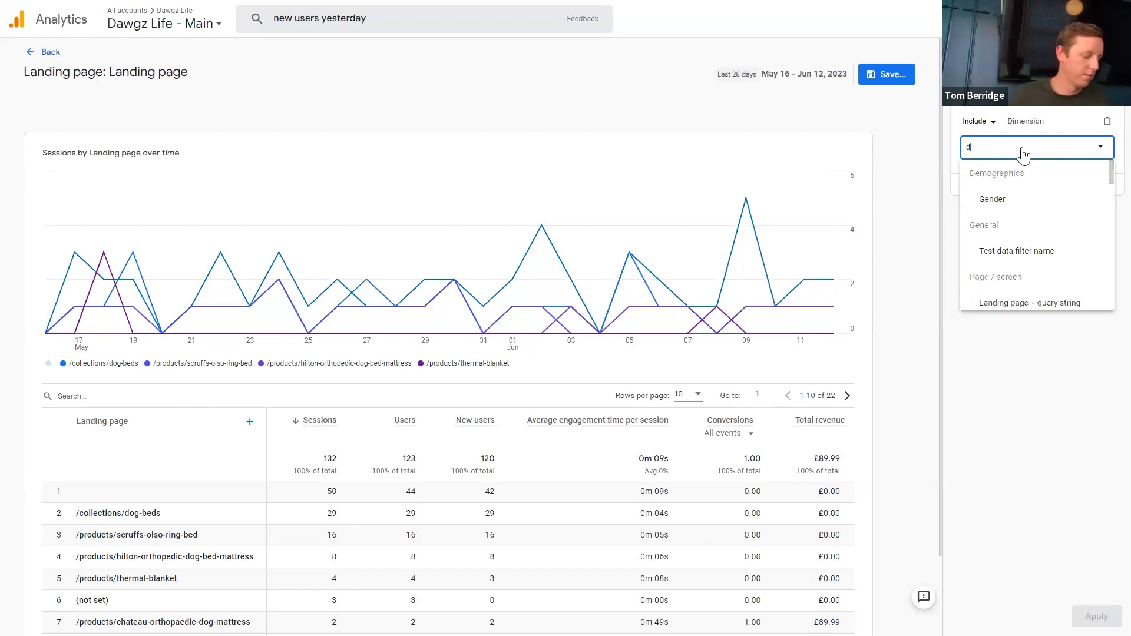
pyautogui.write('efa')
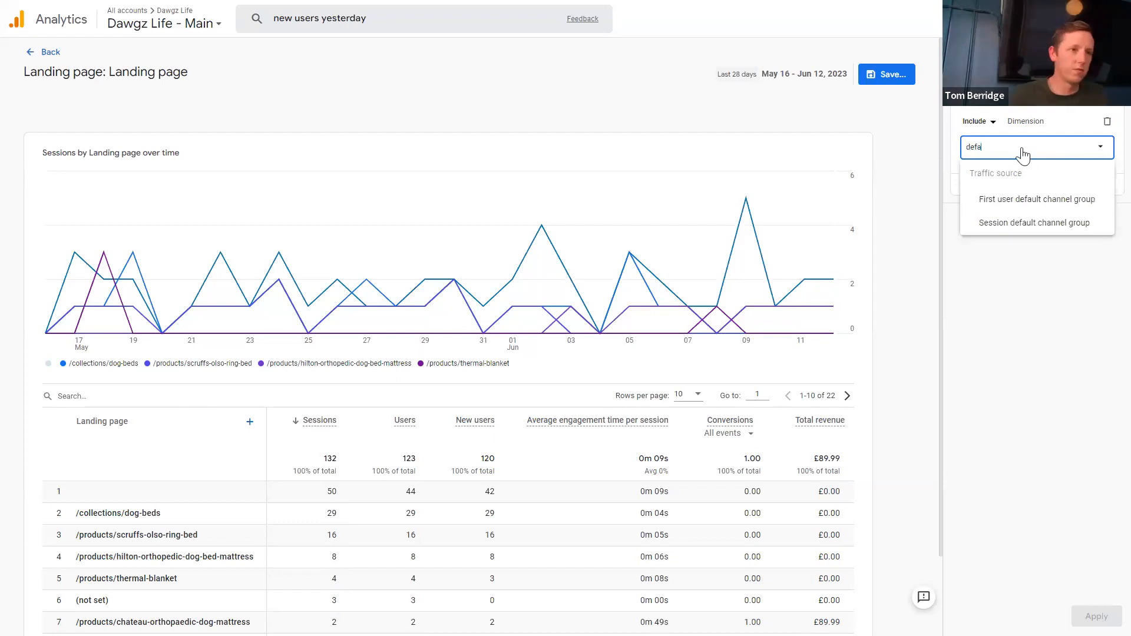
pyautogui.click(1057, 227)
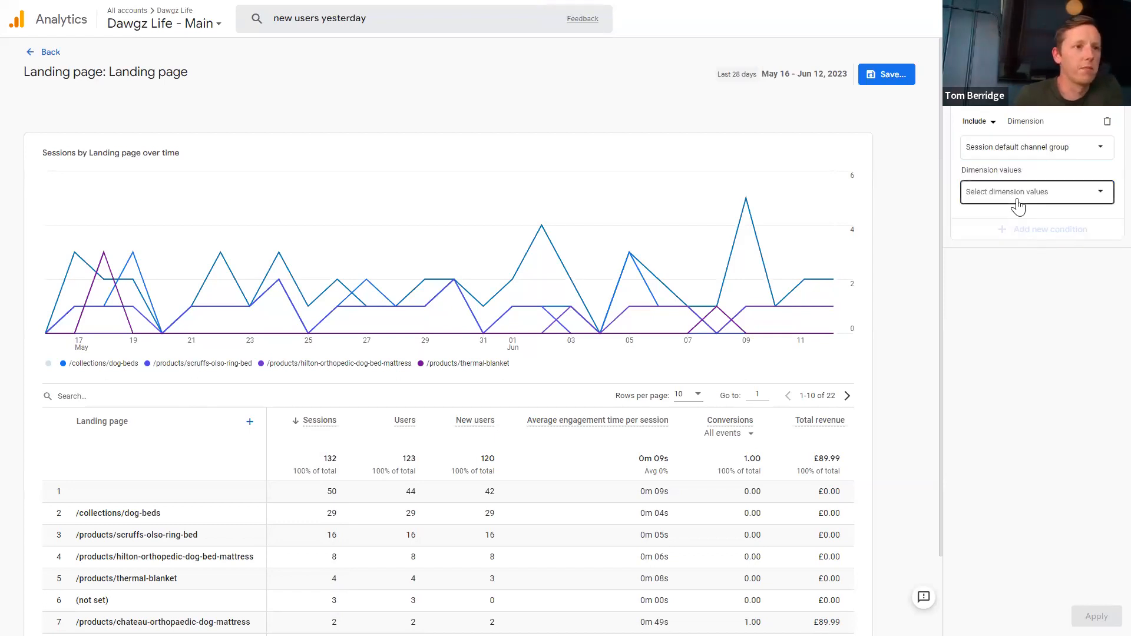
pyautogui.click(1018, 204)
pyautogui.click(1036, 241)
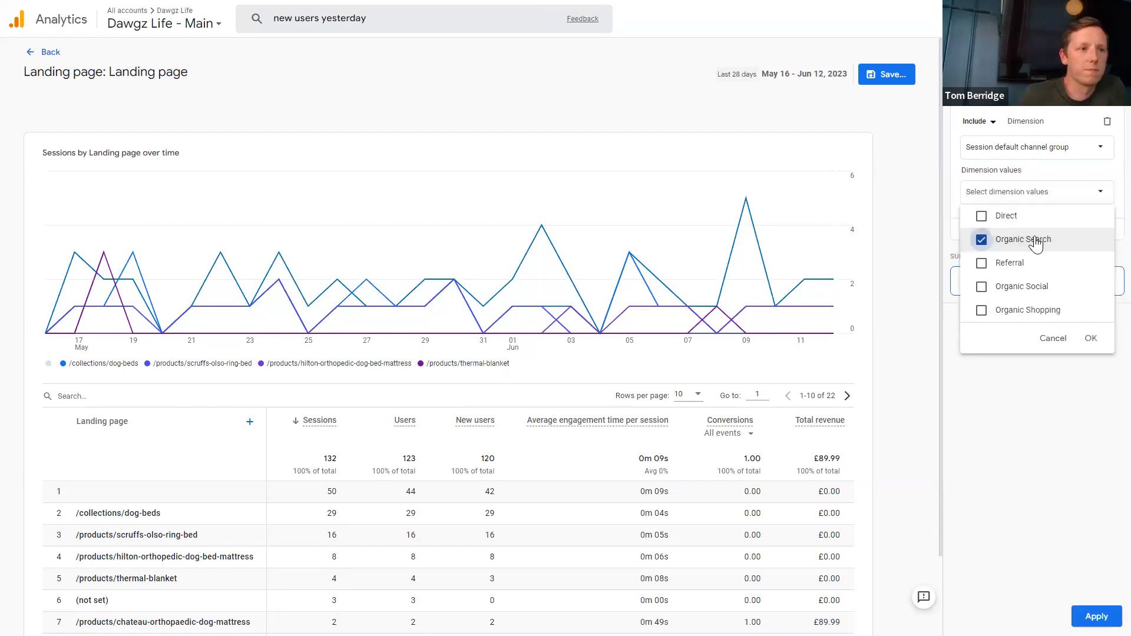
pyautogui.click(1090, 338)
pyautogui.click(1096, 616)
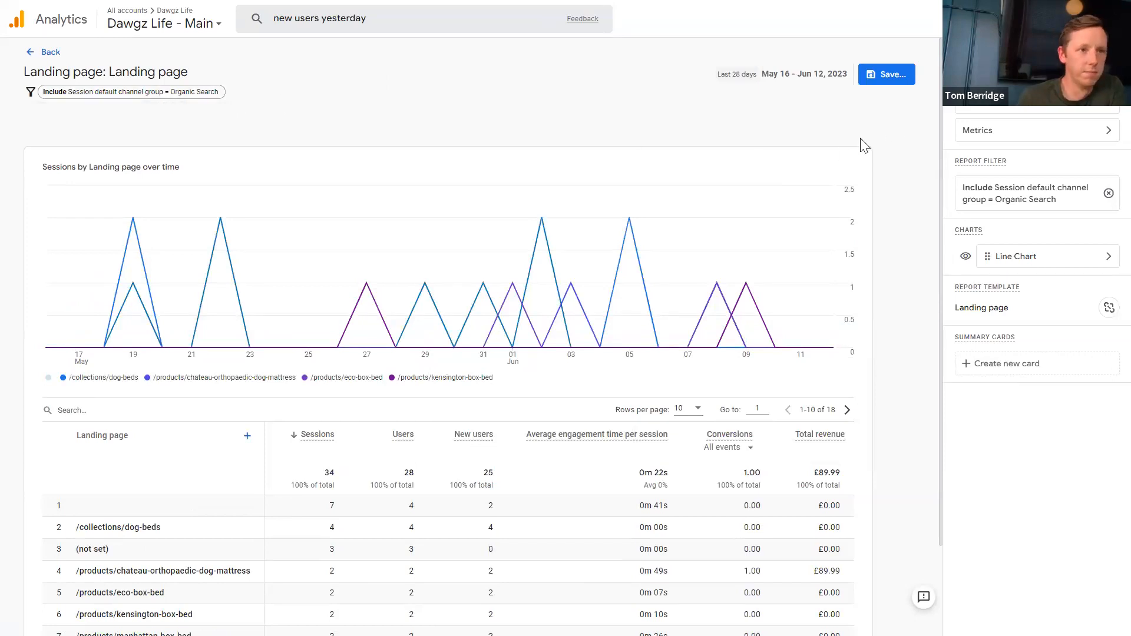
# - Save the changes to the current Landing page report and go back to the Reports snapshot
pyautogui.click(892, 75)
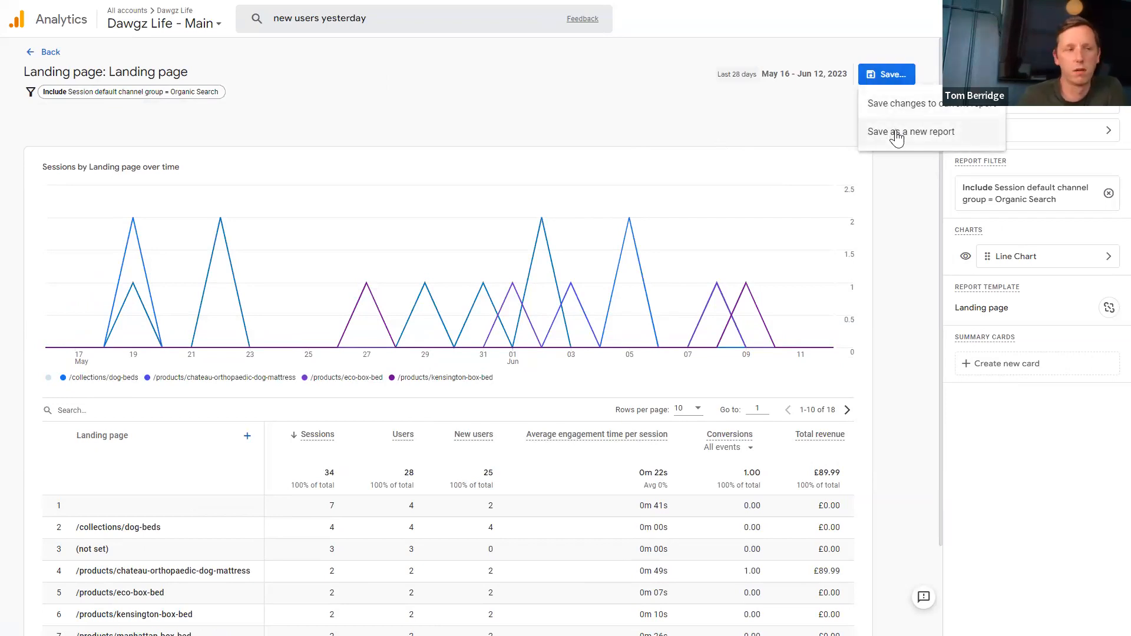
pyautogui.click(890, 106)
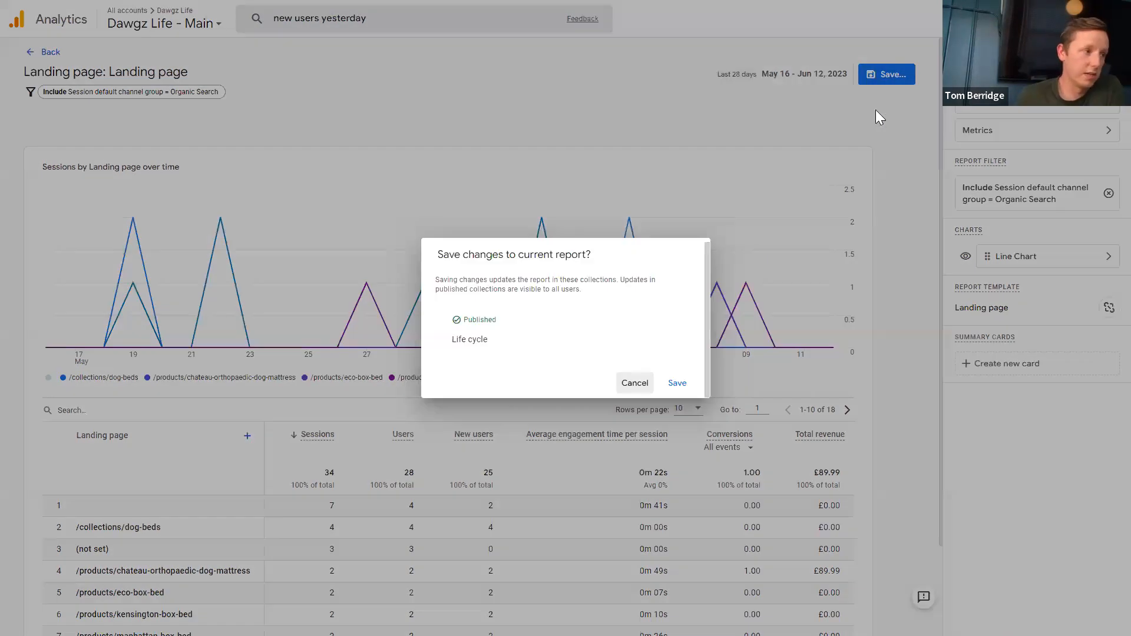
pyautogui.click(678, 383)
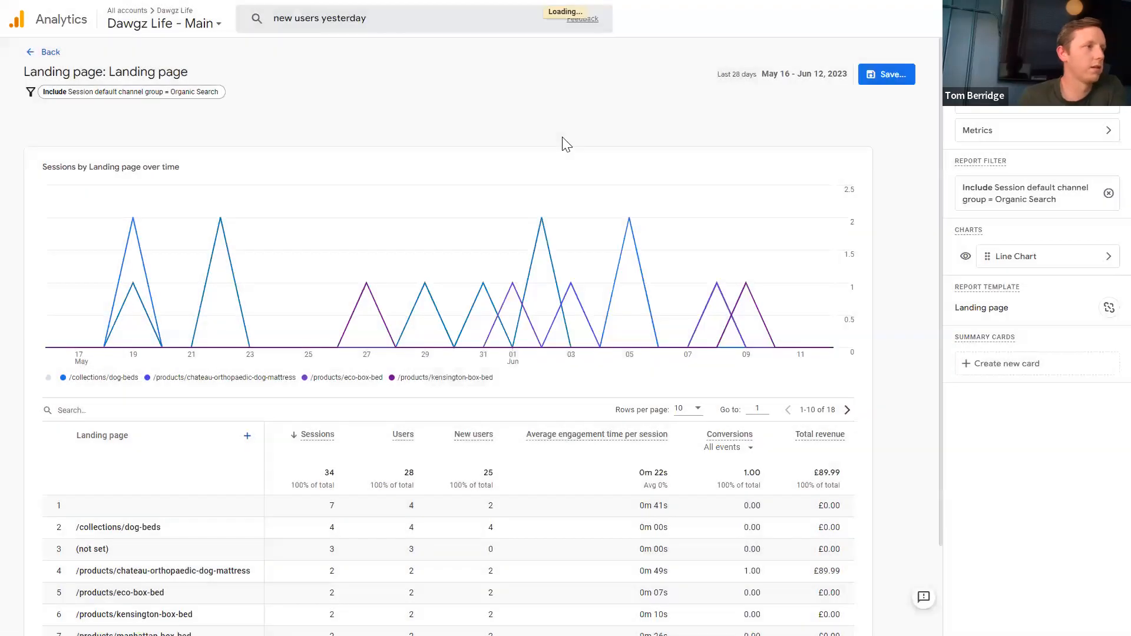
pyautogui.click(35, 56)
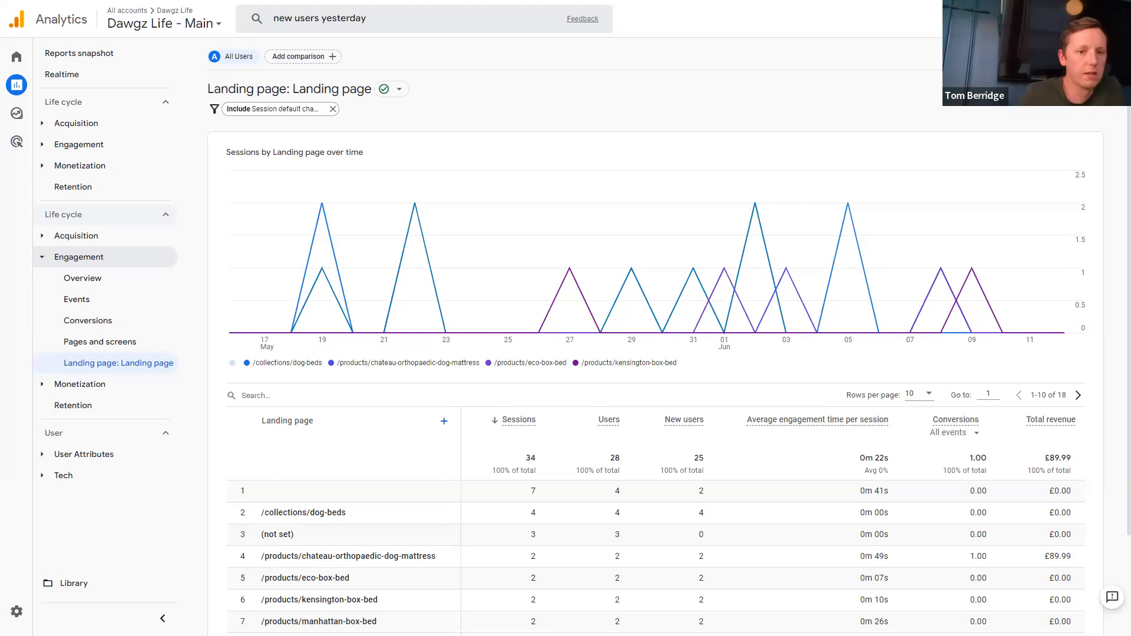
pyautogui.click(107, 66)
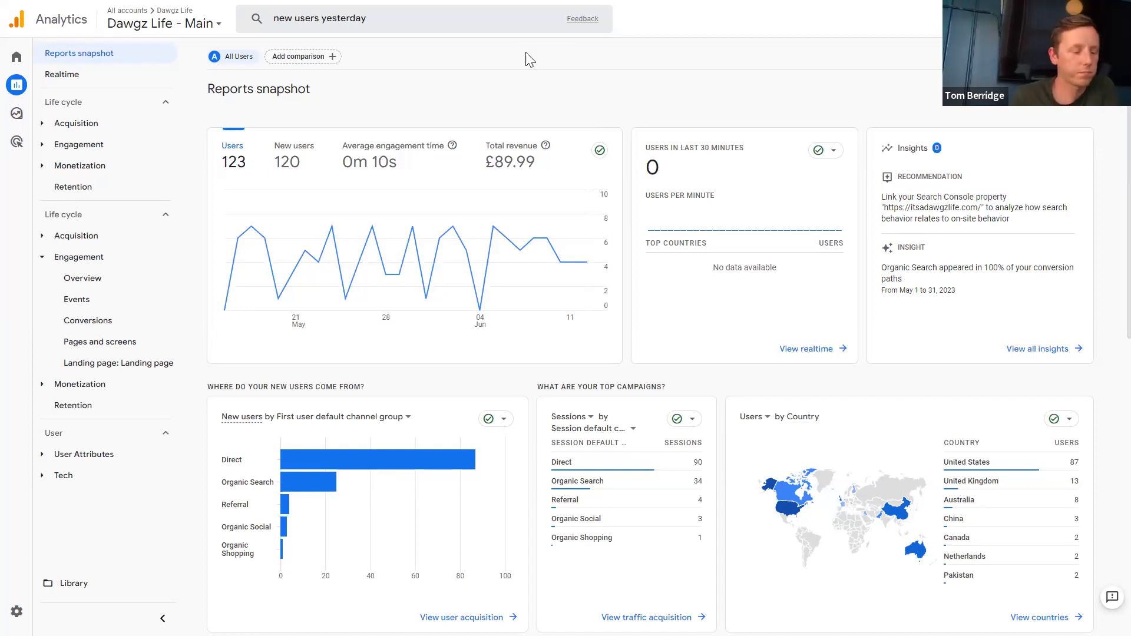
# - Open the Events settings of the Dawgz Life property in the administration area
pyautogui.moveTo(19, 593)
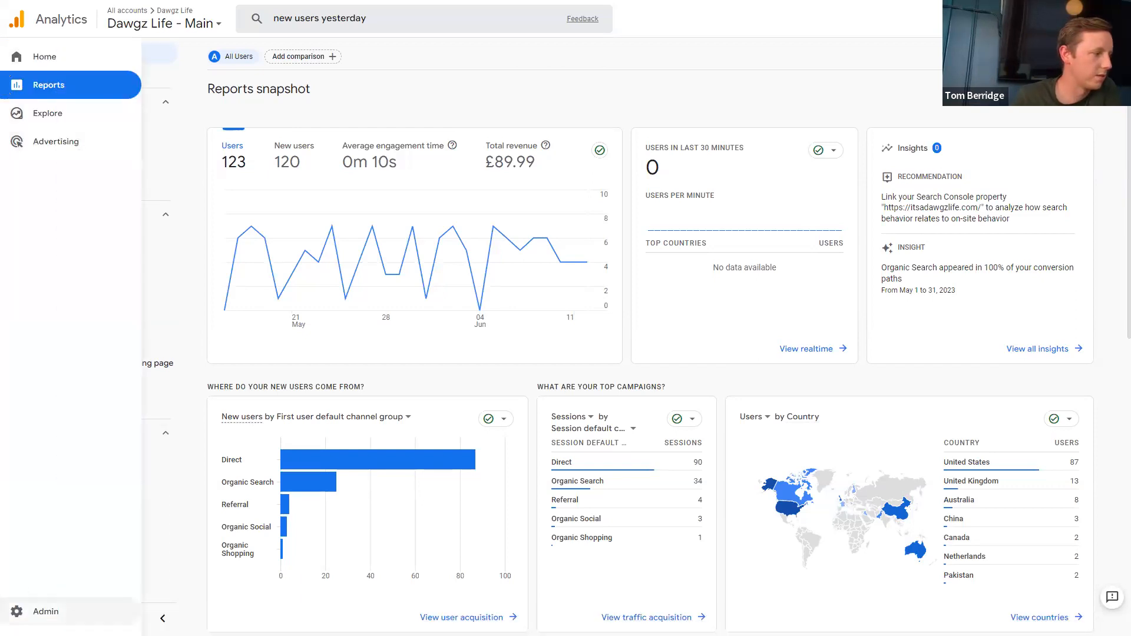
pyautogui.click(35, 611)
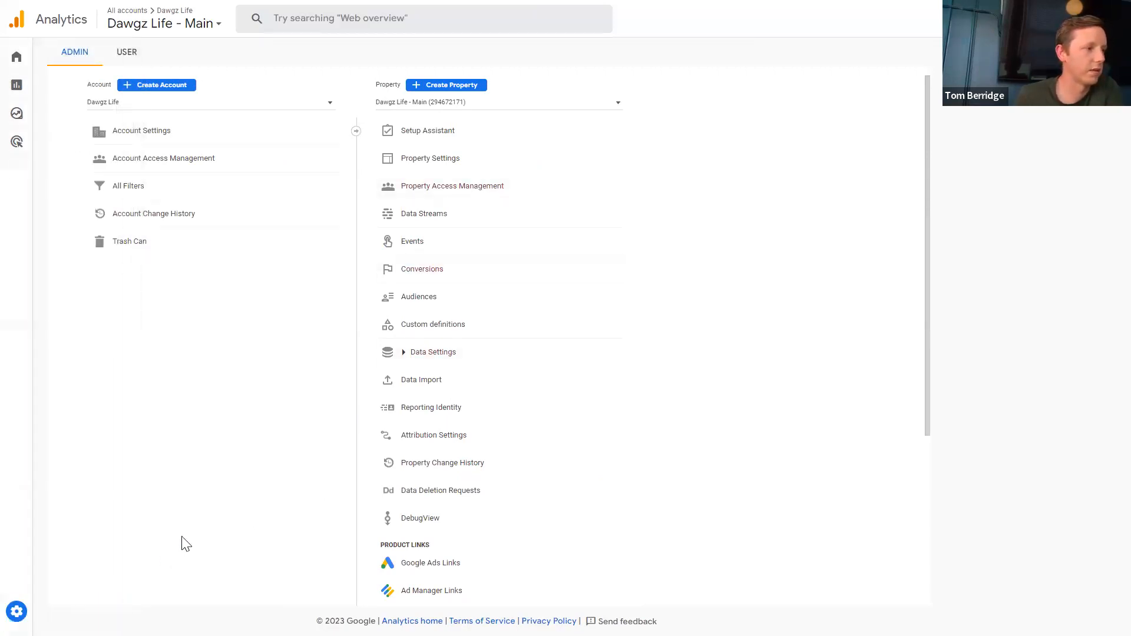
pyautogui.click(413, 252)
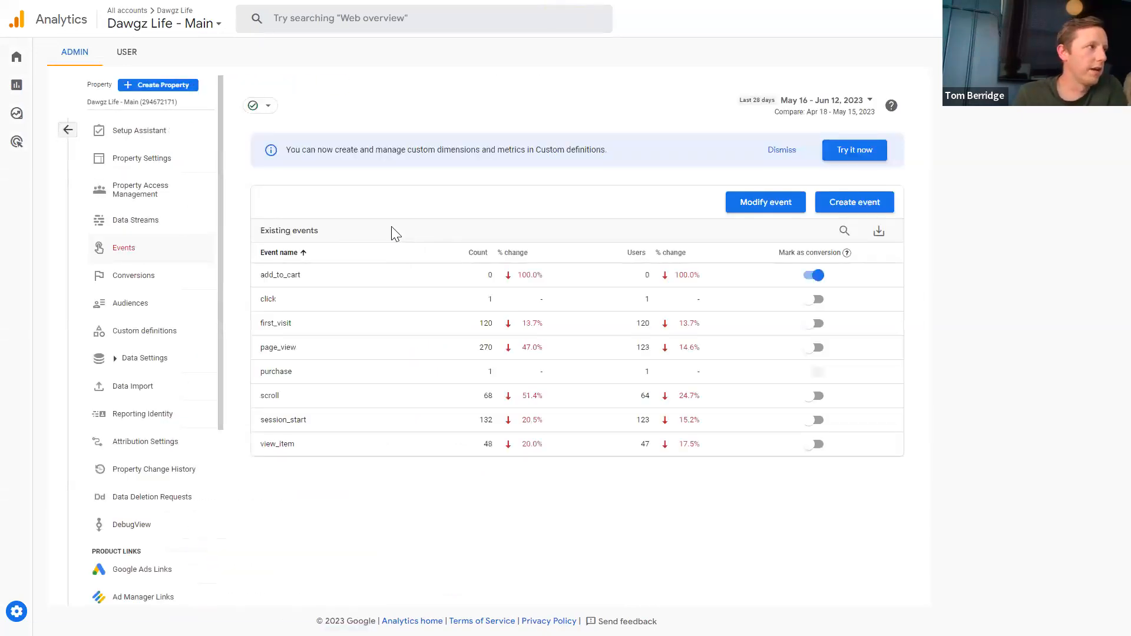
# - Start a new custom event and name it contact_form_submission
pyautogui.click(861, 203)
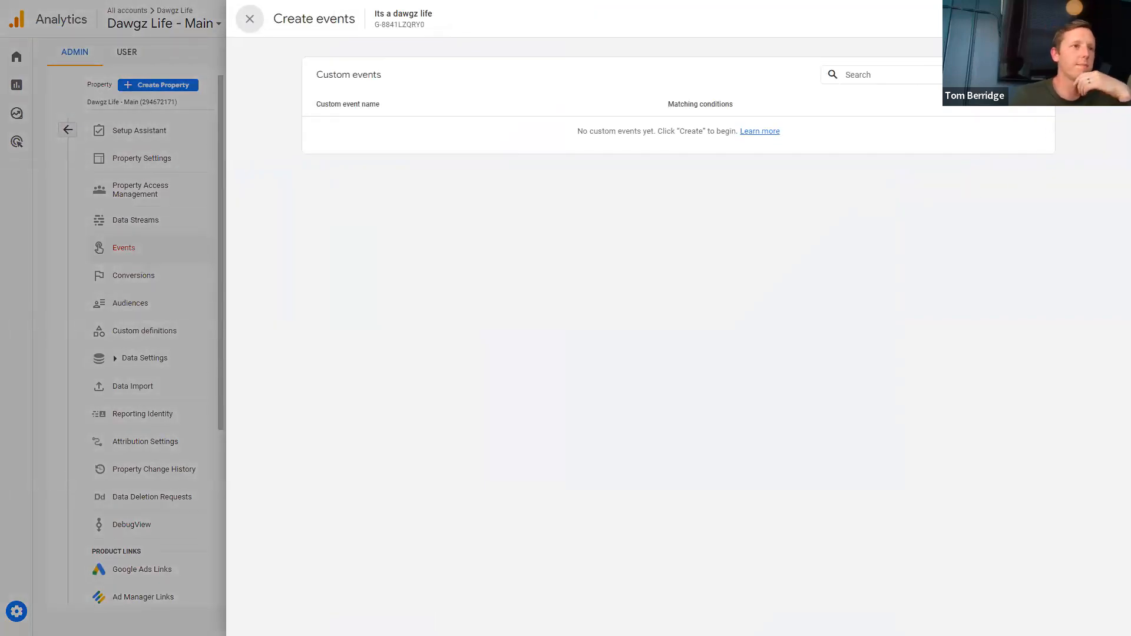
pyautogui.click(1020, 75)
pyautogui.click(474, 149)
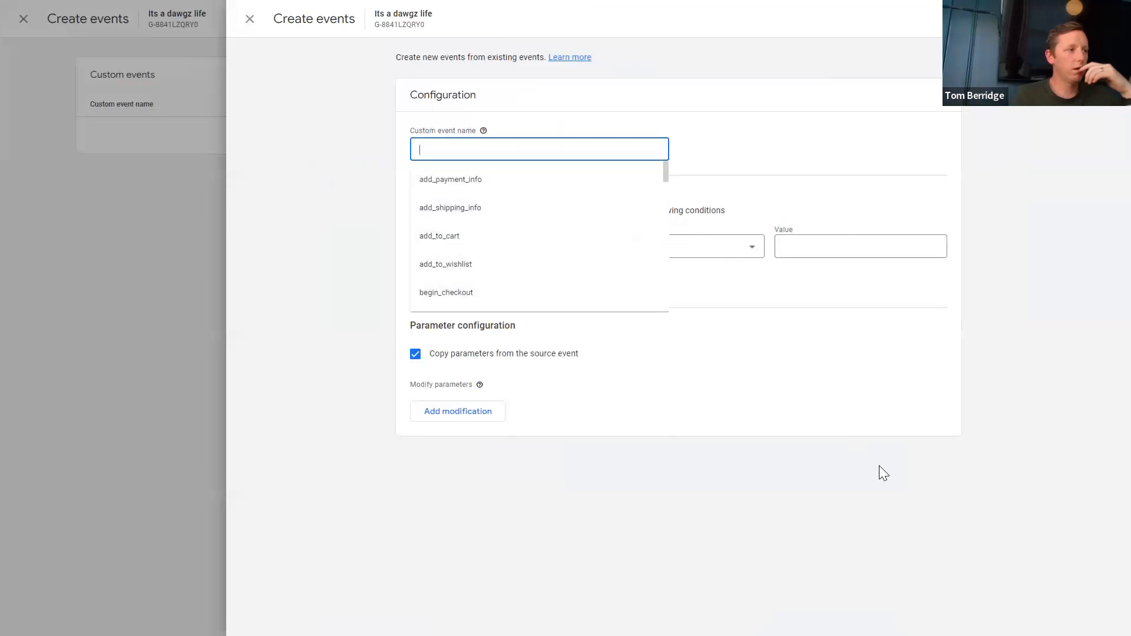
pyautogui.write('contact')
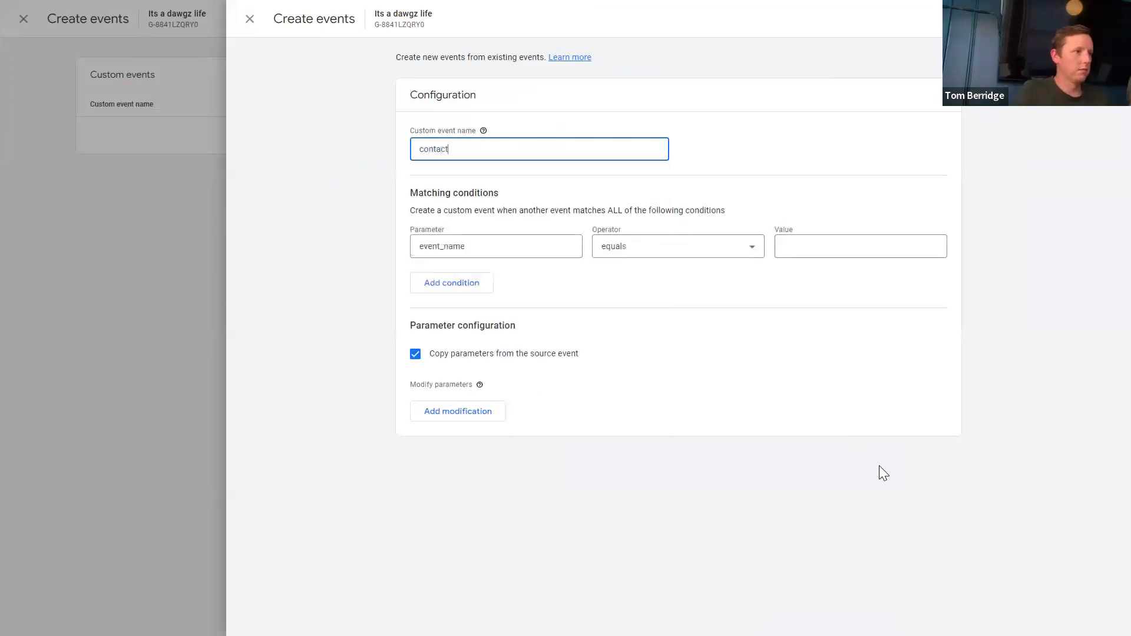
pyautogui.write('_form_comp')
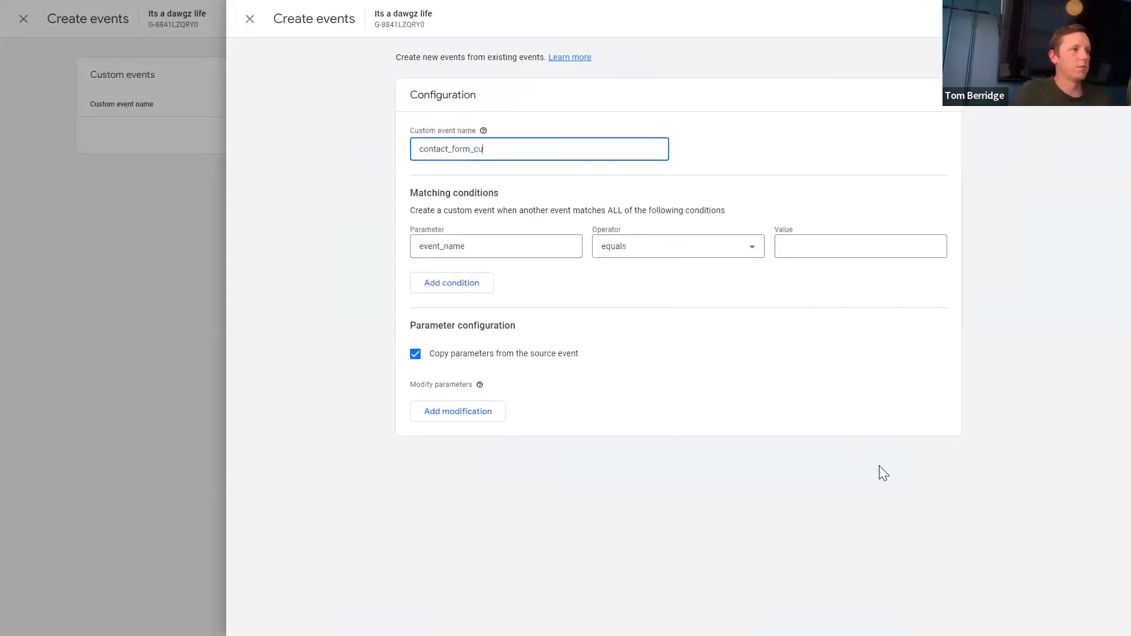
pyautogui.press('BackSpace')
pyautogui.press('BackSpace')
pyautogui.press('BackSpace')
pyautogui.press('BackSpace')
pyautogui.write('submission')
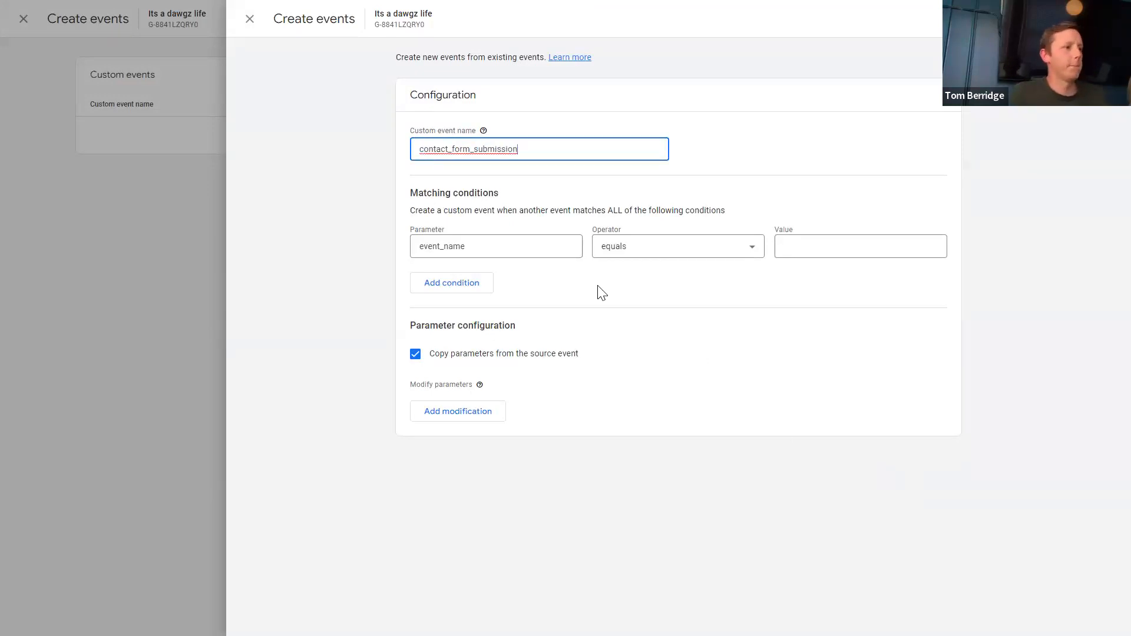
# - Set the event's matching condition to page_location contains /thank-you and create the event
pyautogui.click(464, 246)
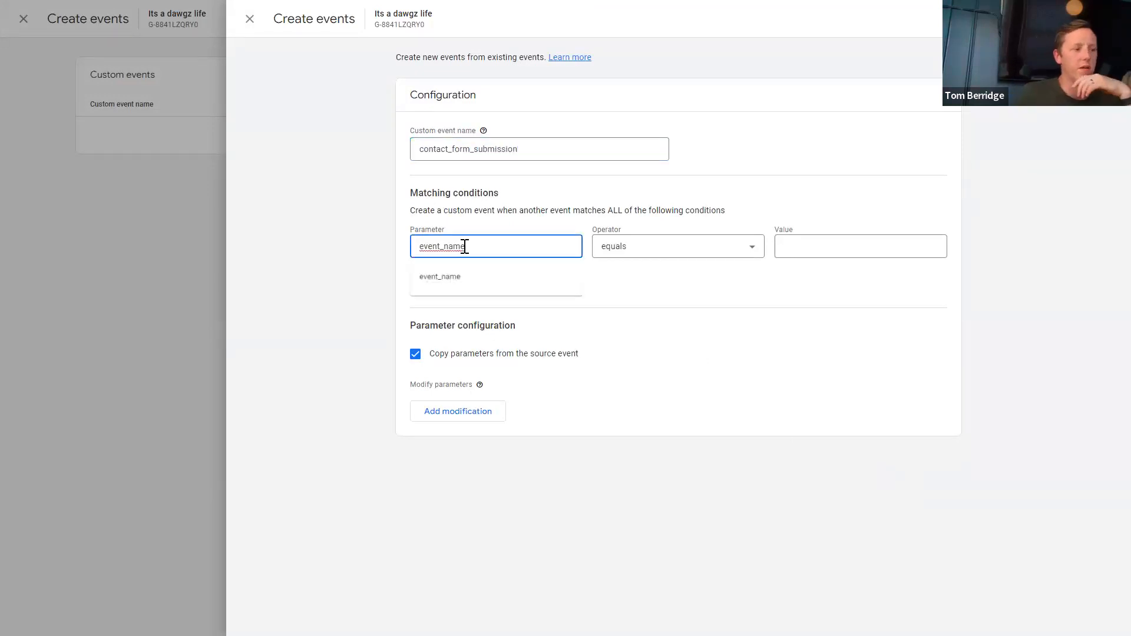
pyautogui.moveTo(468, 245); pyautogui.dragTo(343, 256)
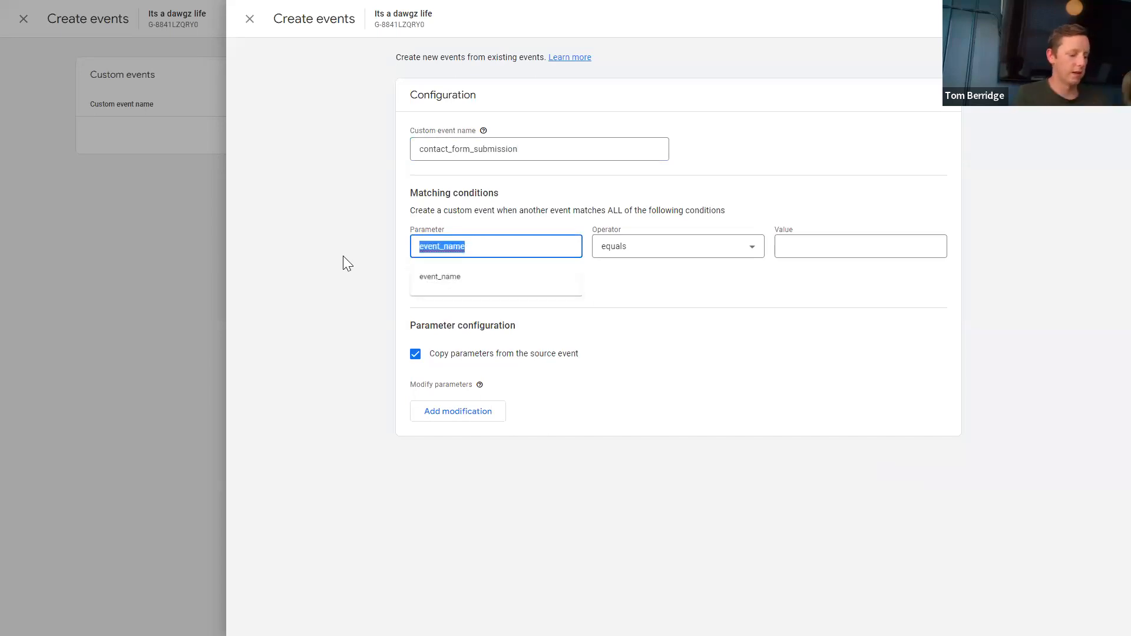
pyautogui.write('page')
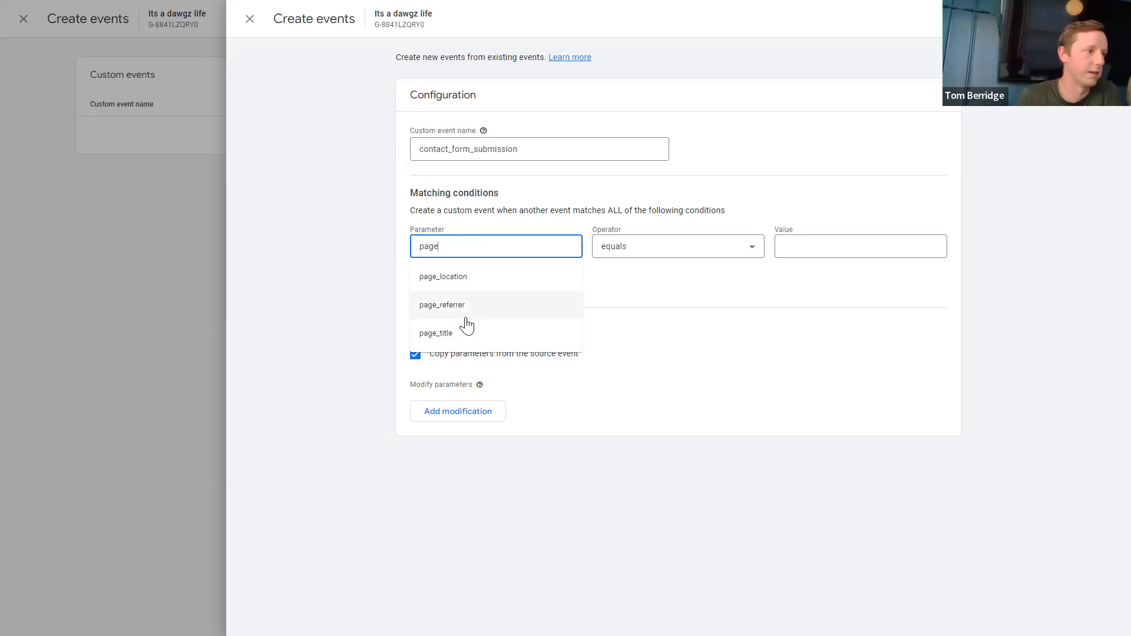
pyautogui.click(457, 281)
pyautogui.click(667, 255)
pyautogui.click(639, 391)
pyautogui.click(790, 244)
pyautogui.write('/thank-youy')
pyautogui.press('BackSpace')
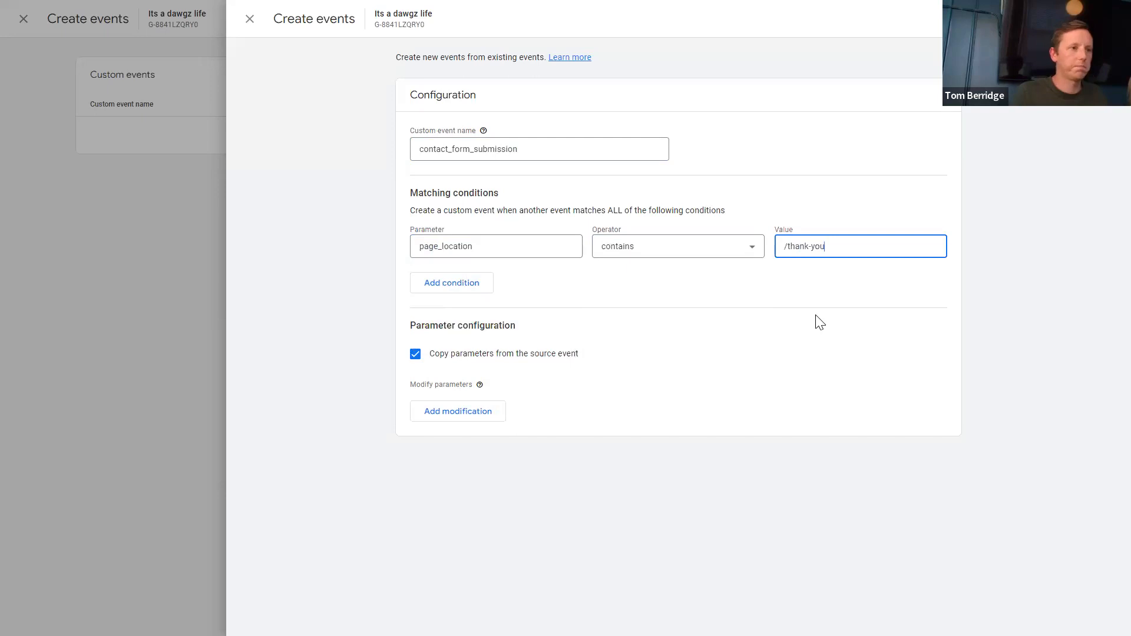
pyautogui.click(340, 263)
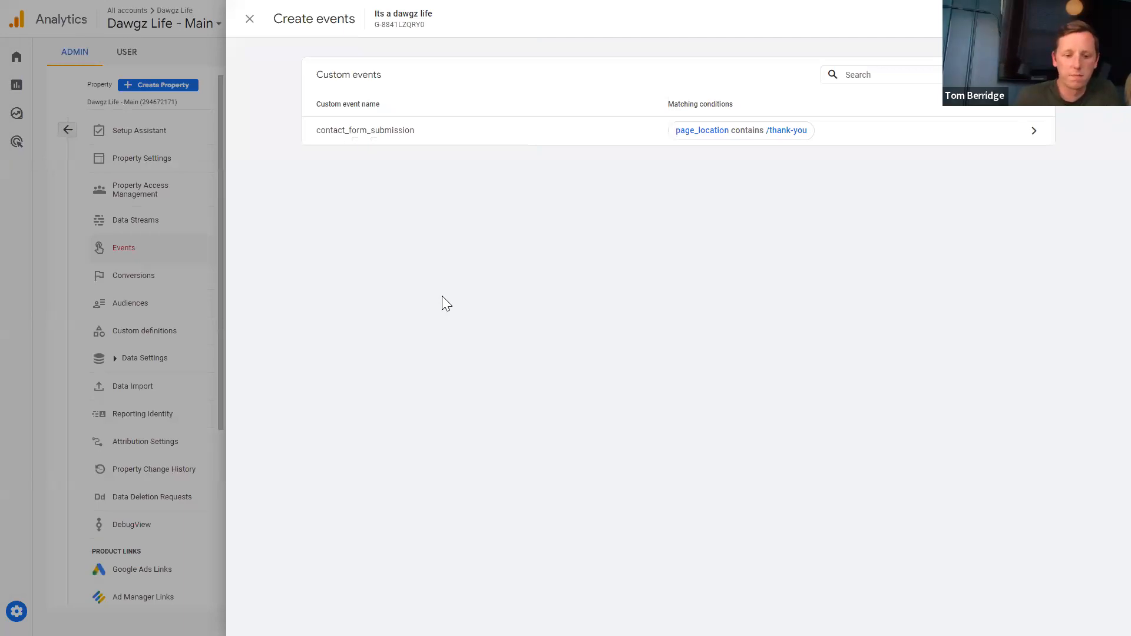
# - Return to the existing events list and mark view_item as a conversion
pyautogui.click(205, 45)
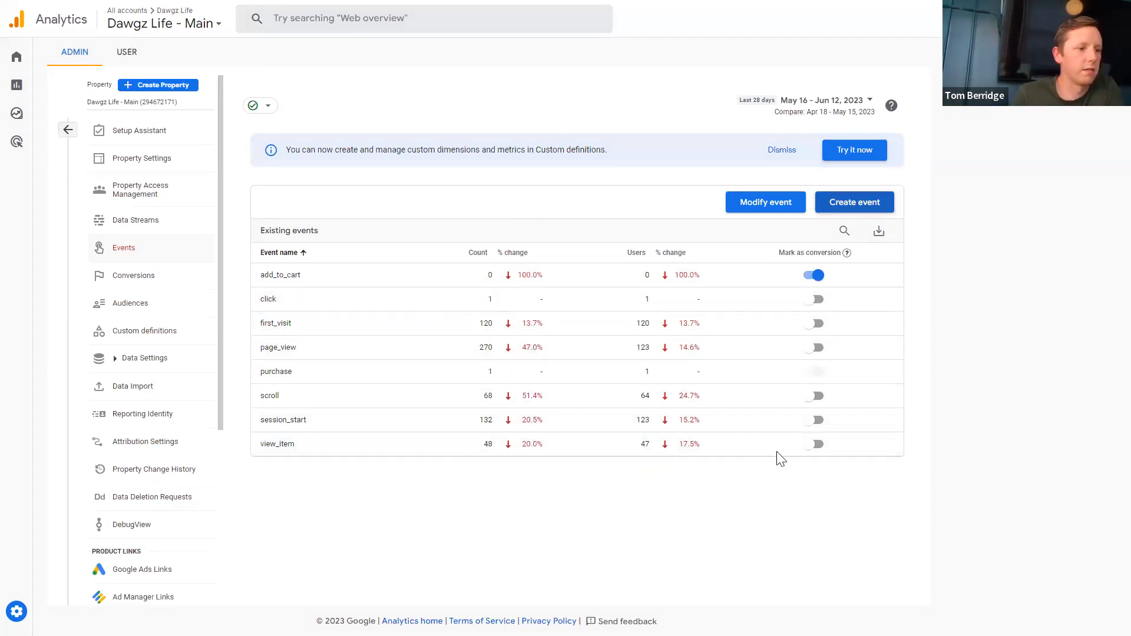
pyautogui.click(808, 442)
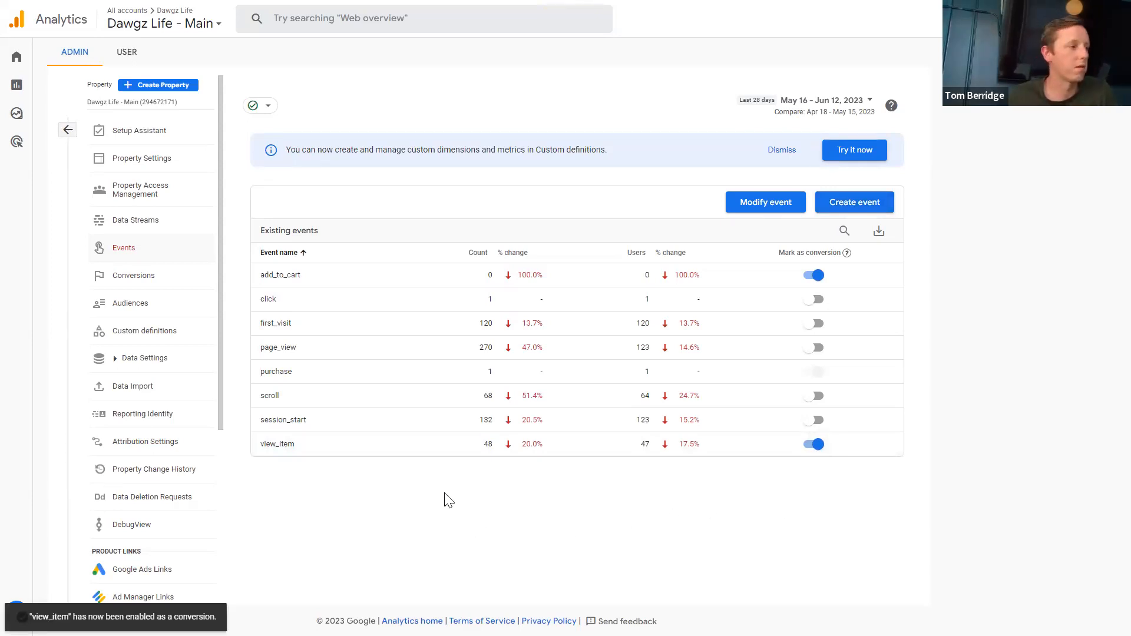
# - Create a new conversion event named contact_form_submission in the property's Conversions settings
pyautogui.click(122, 282)
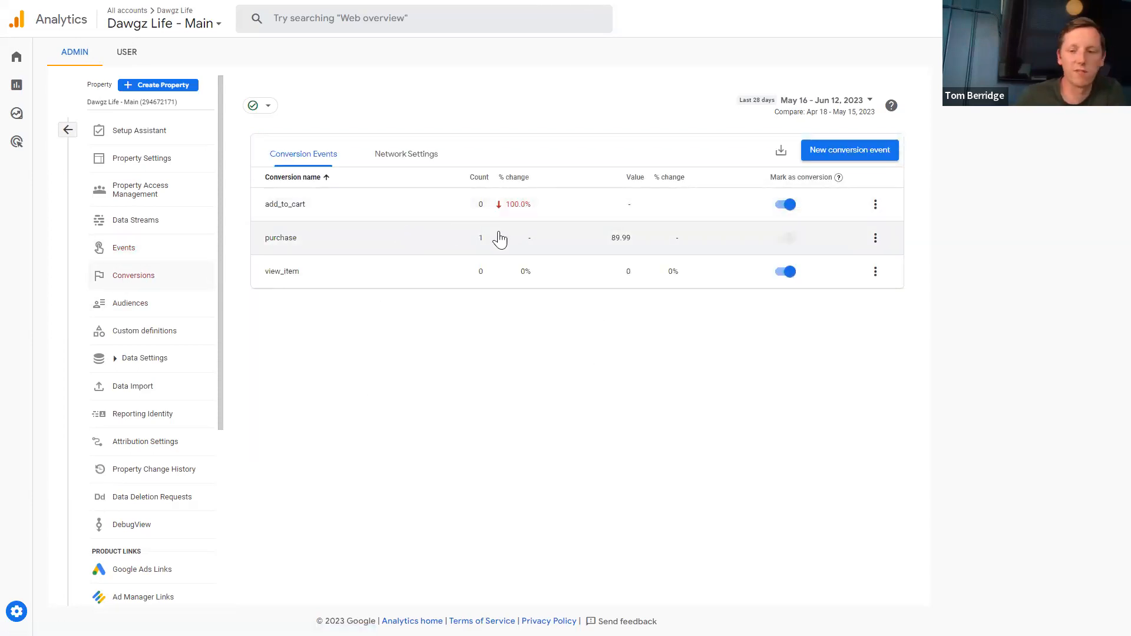
pyautogui.click(853, 152)
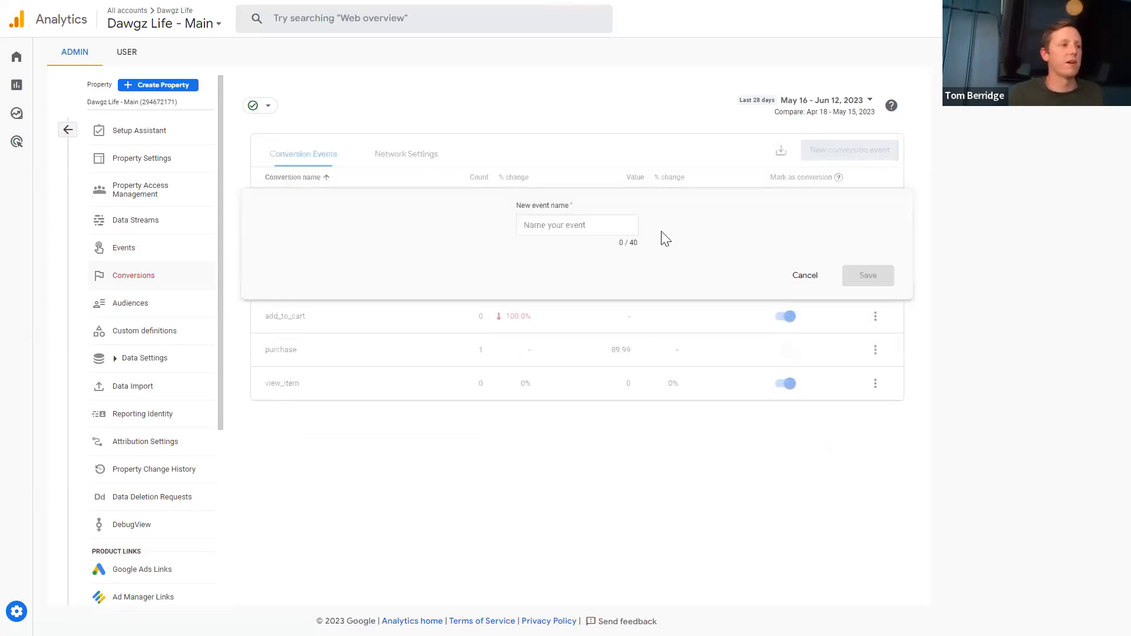
pyautogui.click(577, 226)
pyautogui.write('contact')
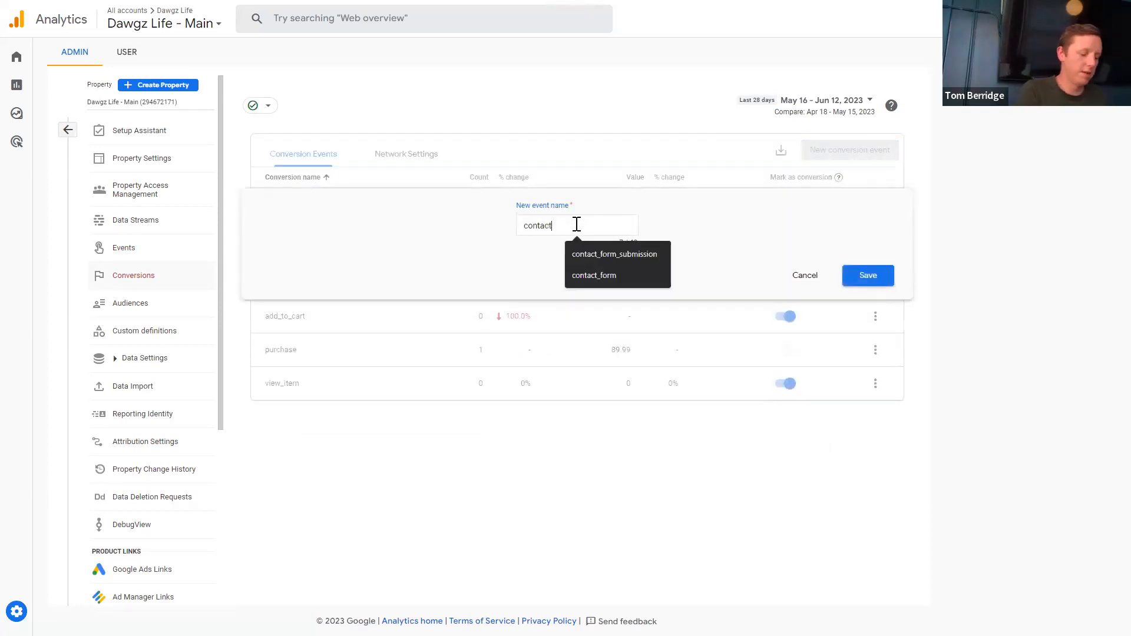
pyautogui.write('_form_submissions')
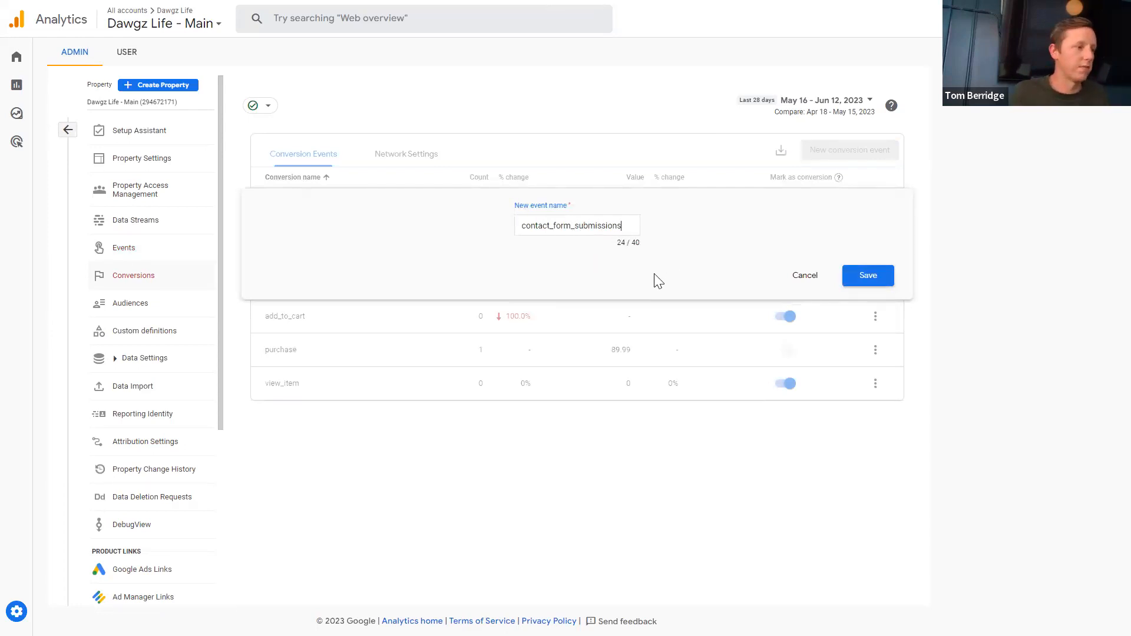
pyautogui.press('BackSpace')
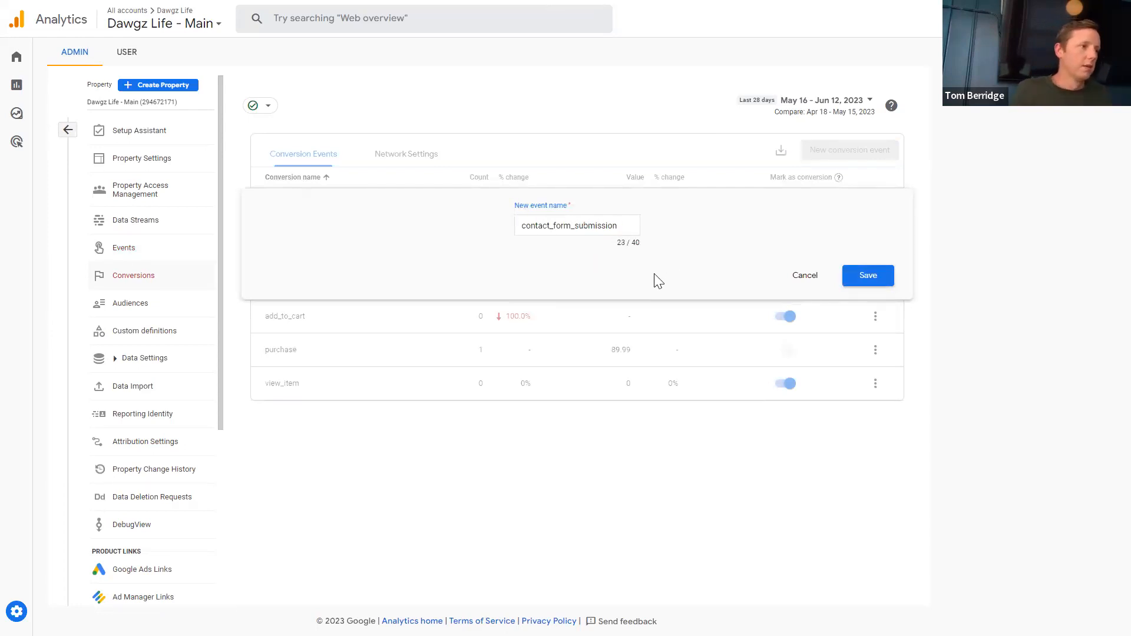
pyautogui.click(861, 284)
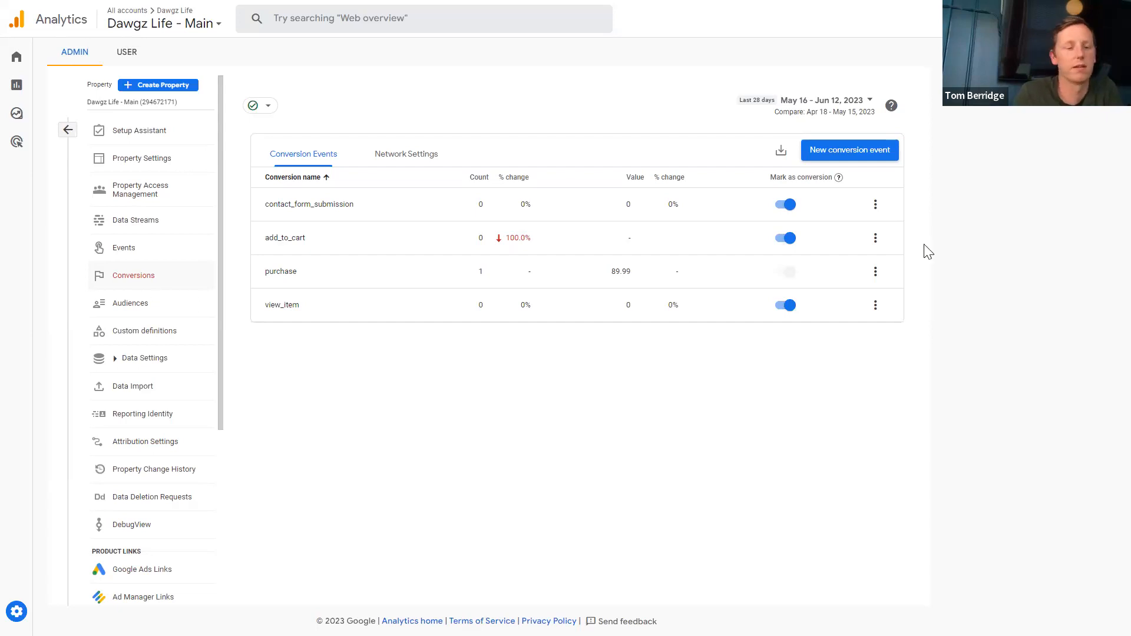
# - Try the Once per session counting method for the contact_form_submission conversion and leave its counting settings
pyautogui.click(875, 205)
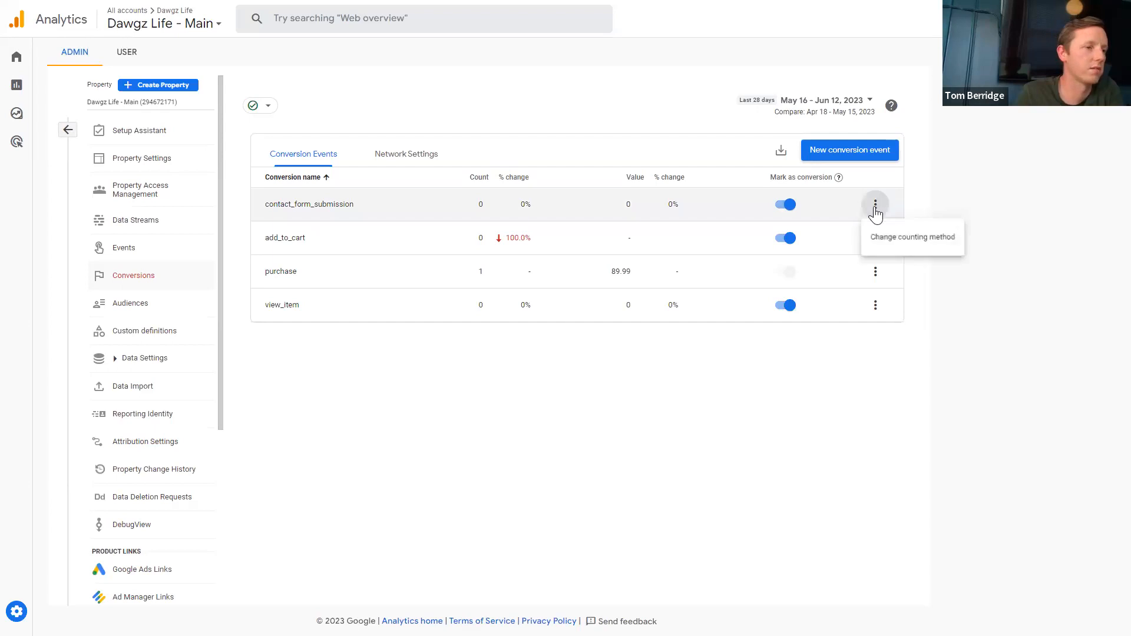
pyautogui.click(897, 238)
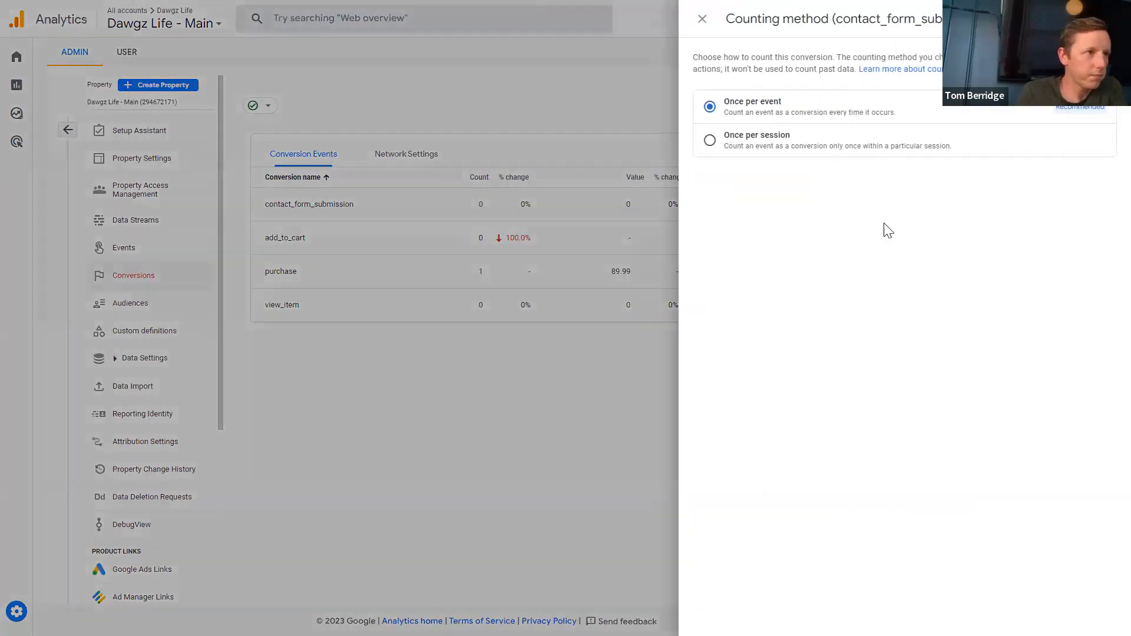
pyautogui.click(709, 140)
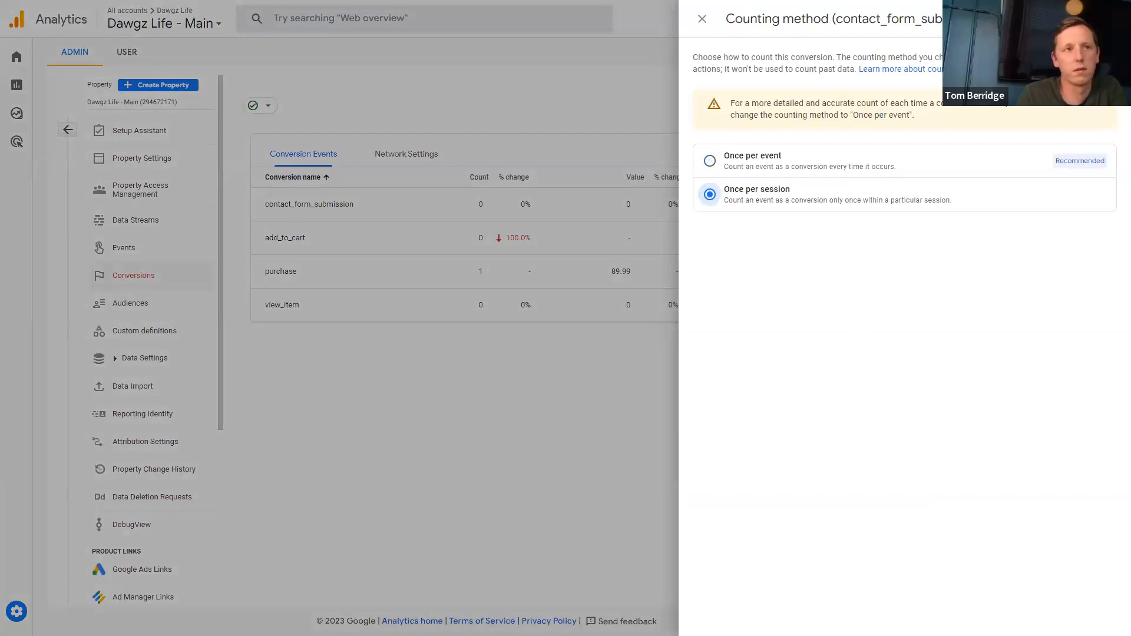
pyautogui.click(647, 393)
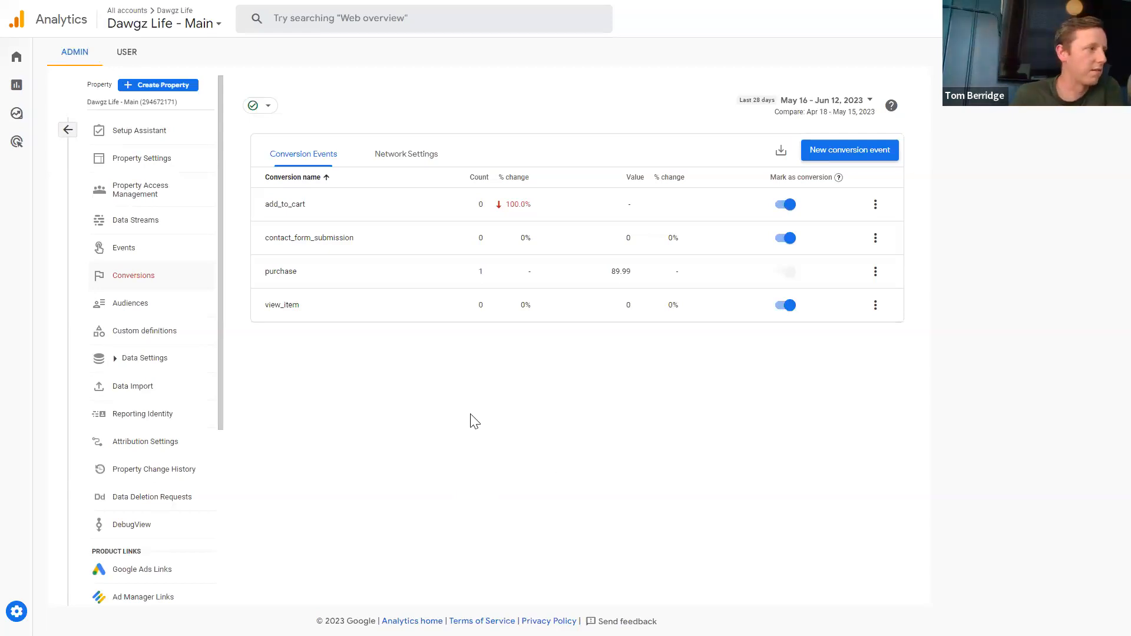
# - Start a new audience in the Audiences settings from the prebuilt Non-purchasers suggestion
pyautogui.click(134, 303)
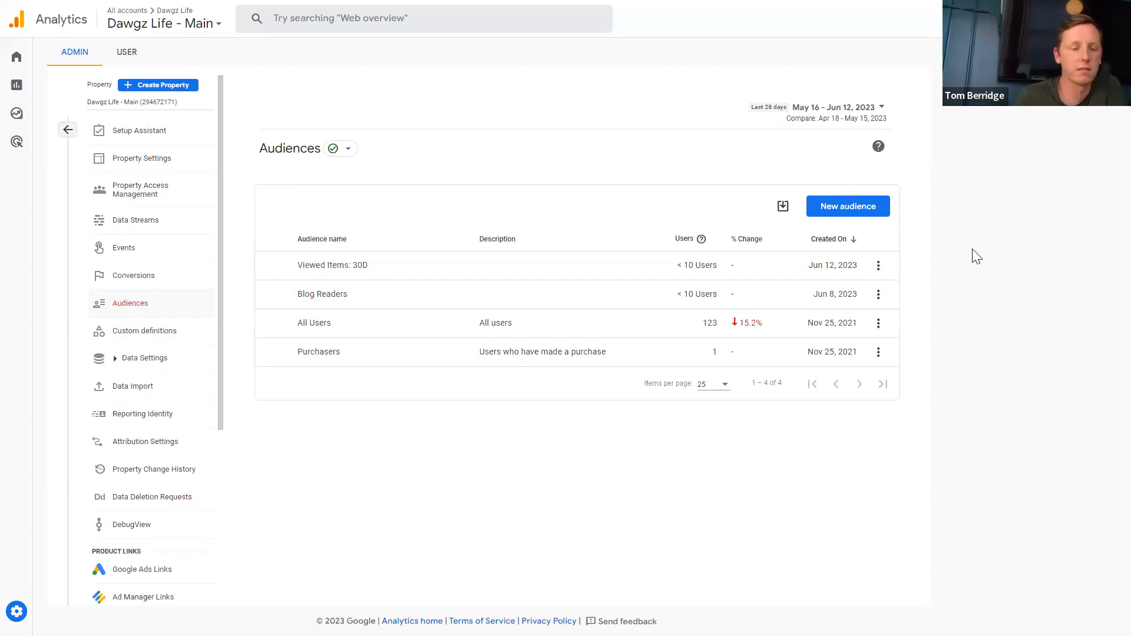
pyautogui.click(838, 212)
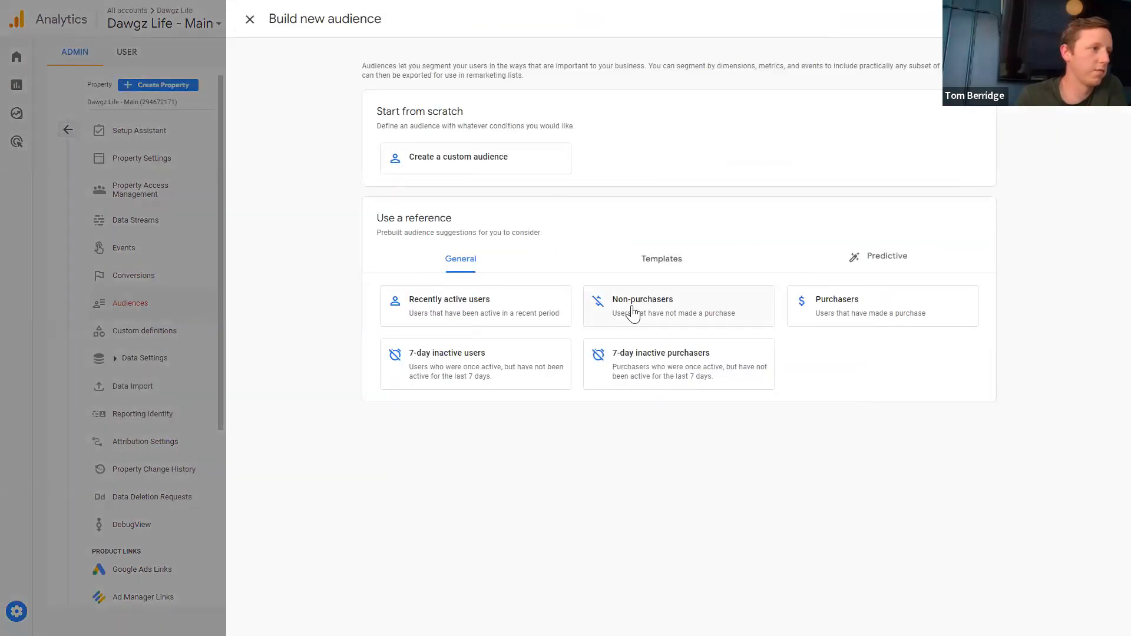
pyautogui.click(669, 318)
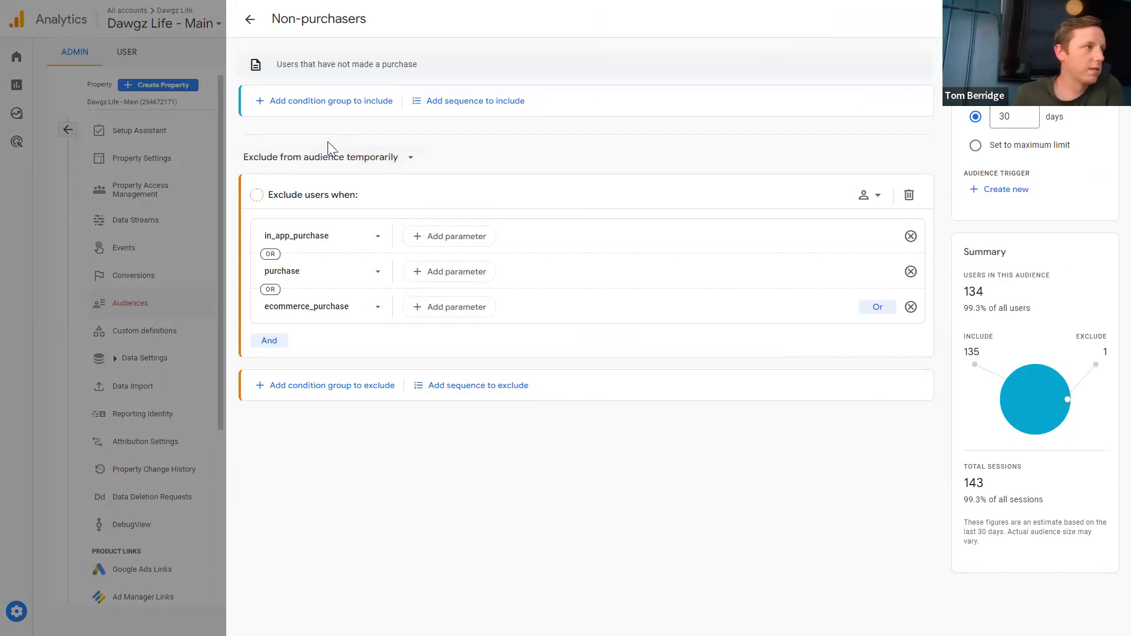
# - Add an include condition group to the Non-purchasers audience where Device category contains mobile
pyautogui.click(296, 105)
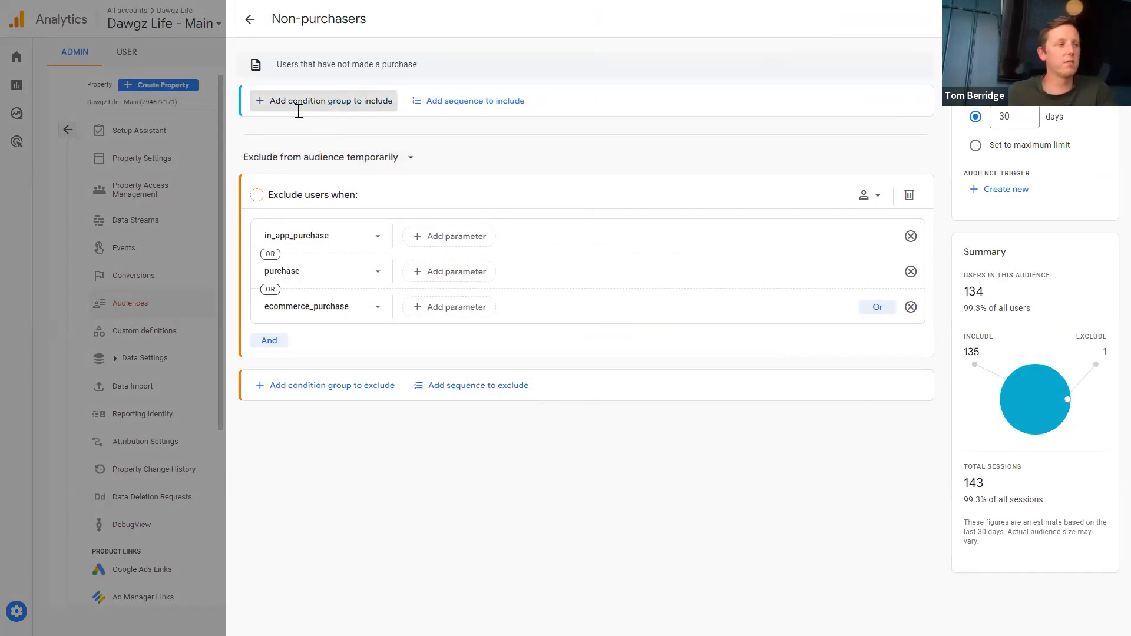
pyautogui.click(306, 157)
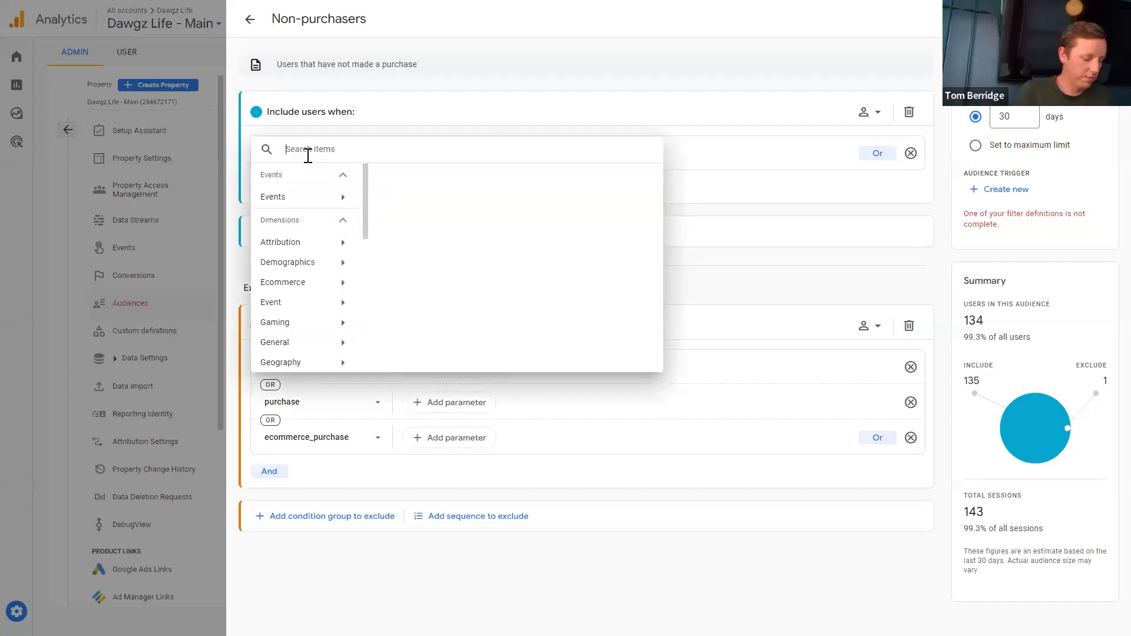
pyautogui.write('device')
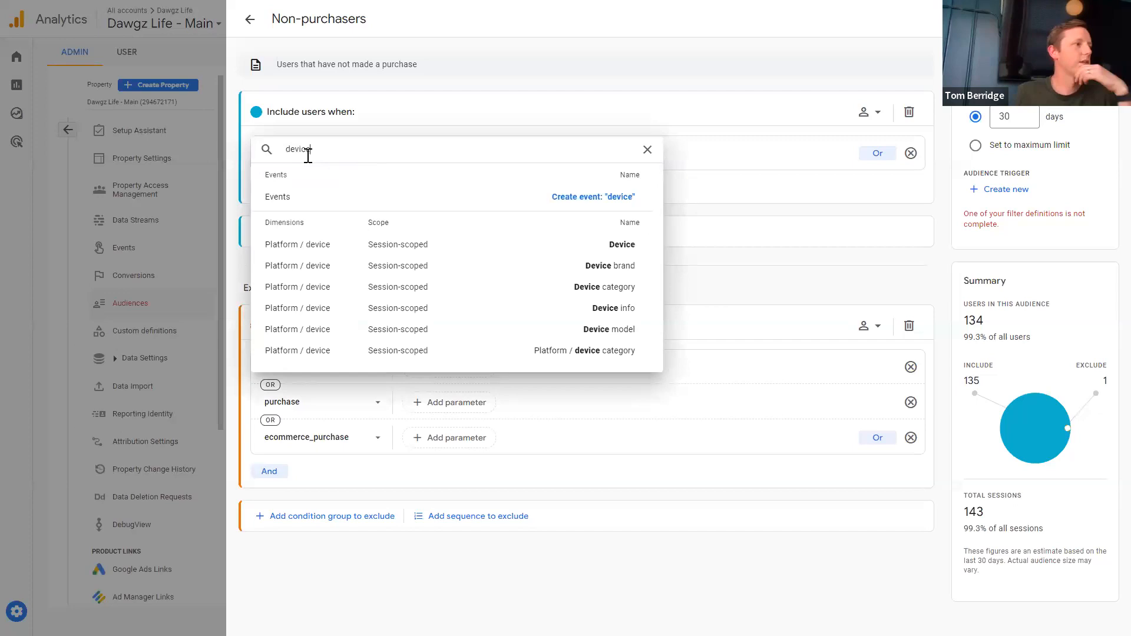
pyautogui.click(596, 287)
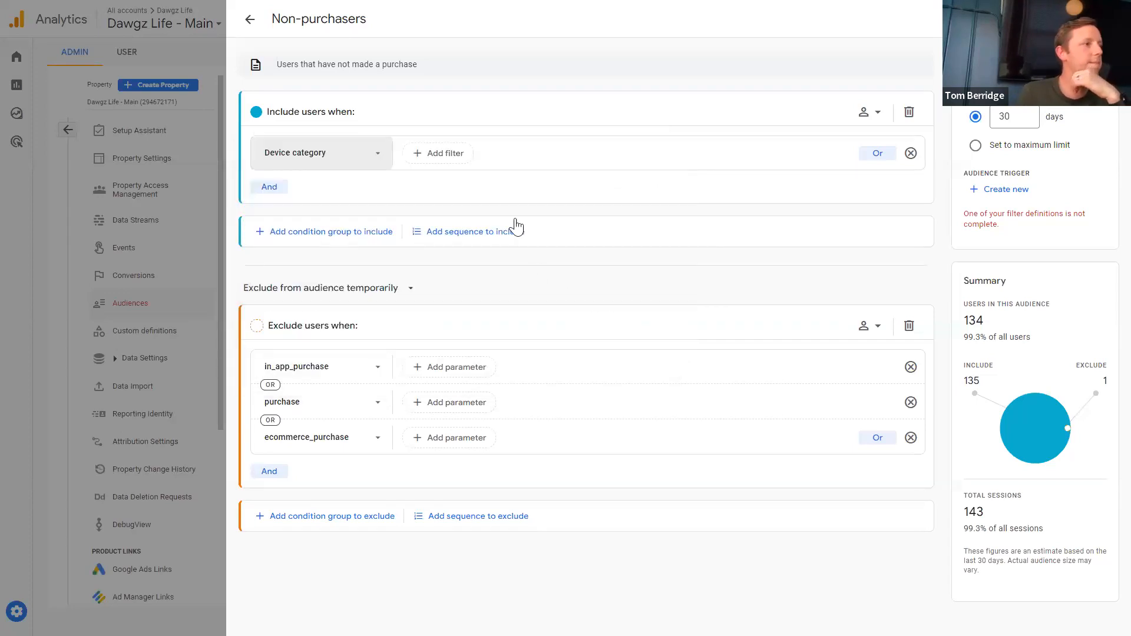
pyautogui.click(447, 153)
pyautogui.click(460, 188)
pyautogui.click(460, 188)
pyautogui.click(467, 219)
pyautogui.write('mobil')
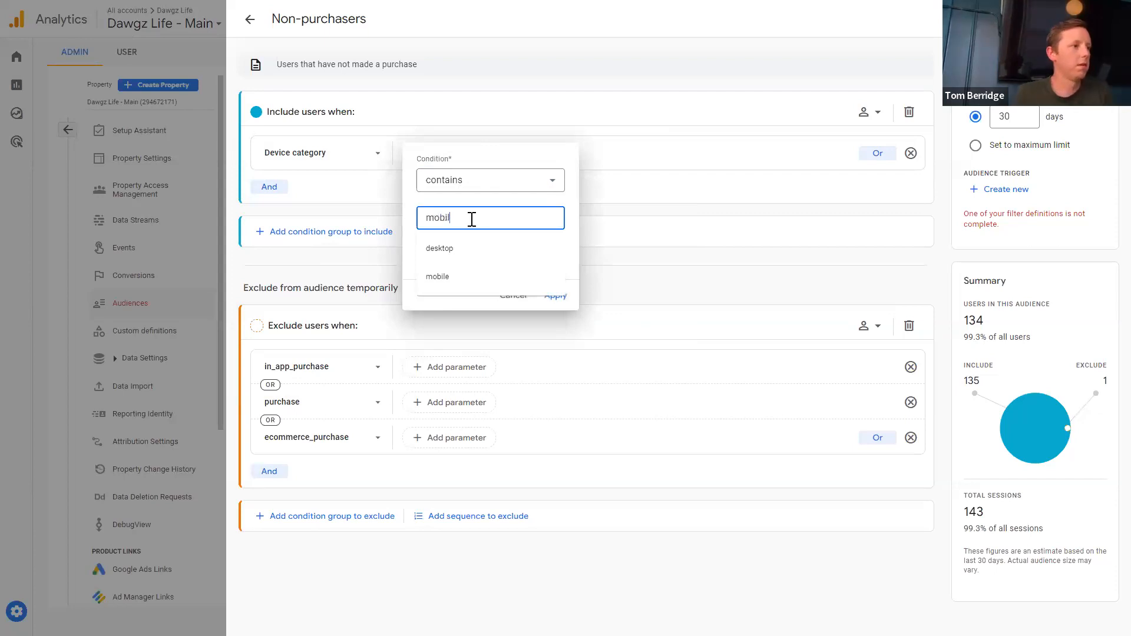
pyautogui.click(478, 275)
pyautogui.click(478, 221)
pyautogui.click(476, 241)
pyautogui.click(554, 295)
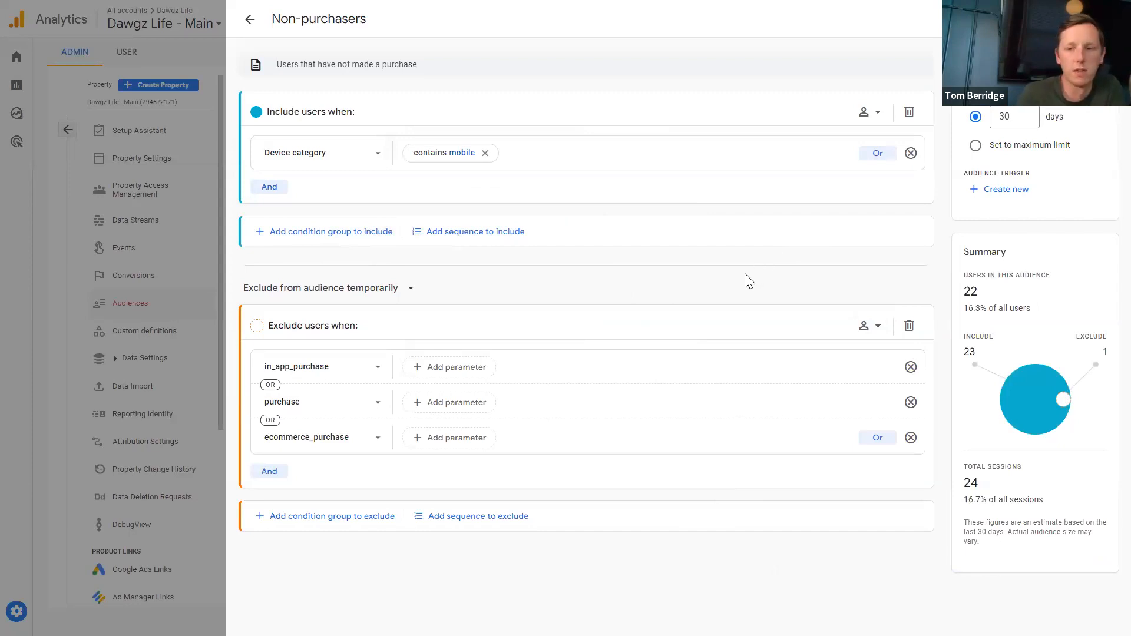
# - Add an audience trigger that logs an event named non_purchaser_mobile when users join the audience
pyautogui.click(1001, 189)
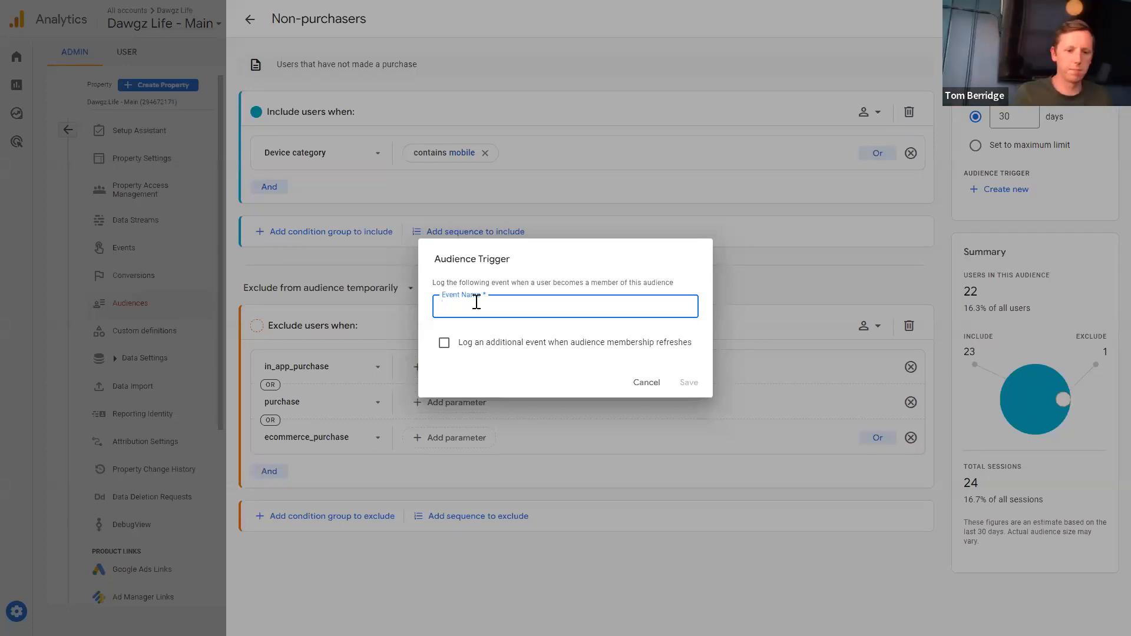
pyautogui.write('non_pur')
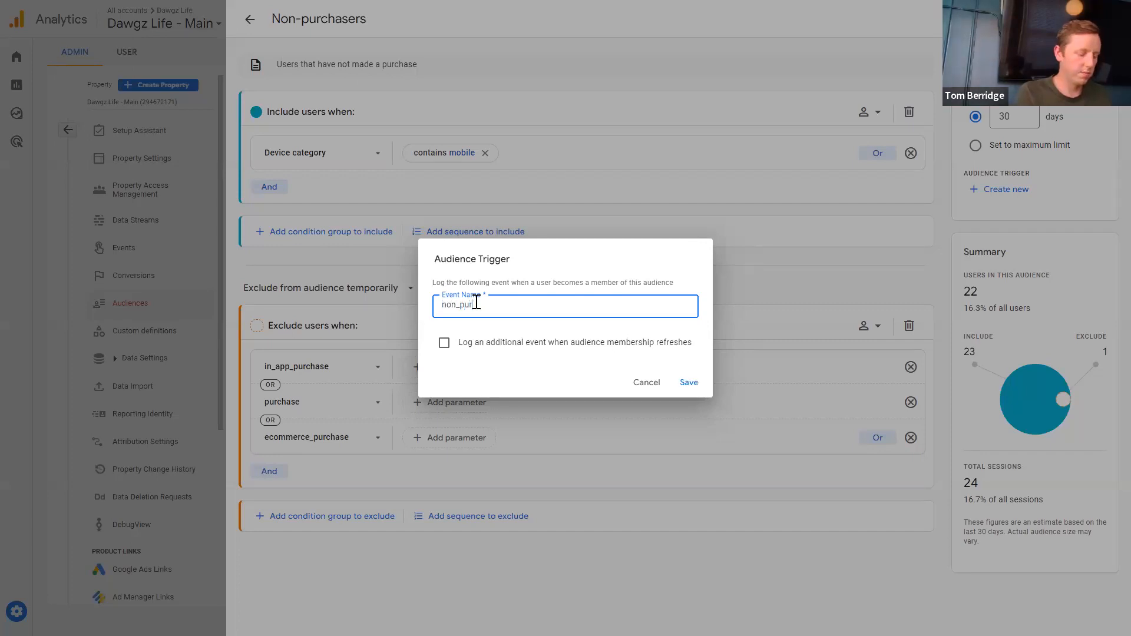
pyautogui.write('chaser_mobile')
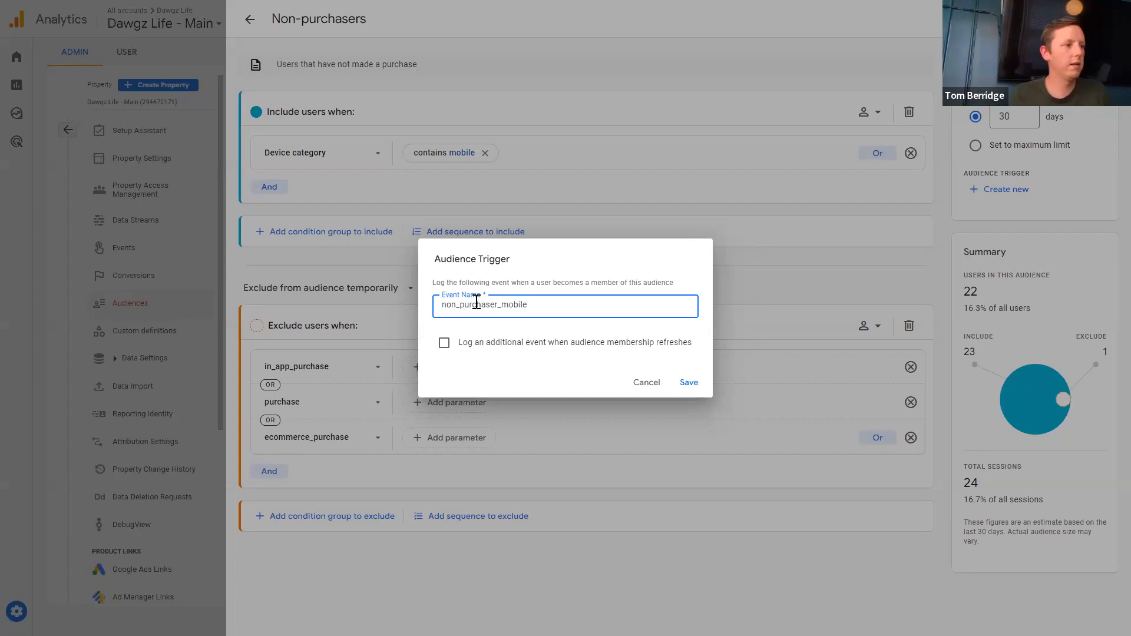
pyautogui.click(689, 383)
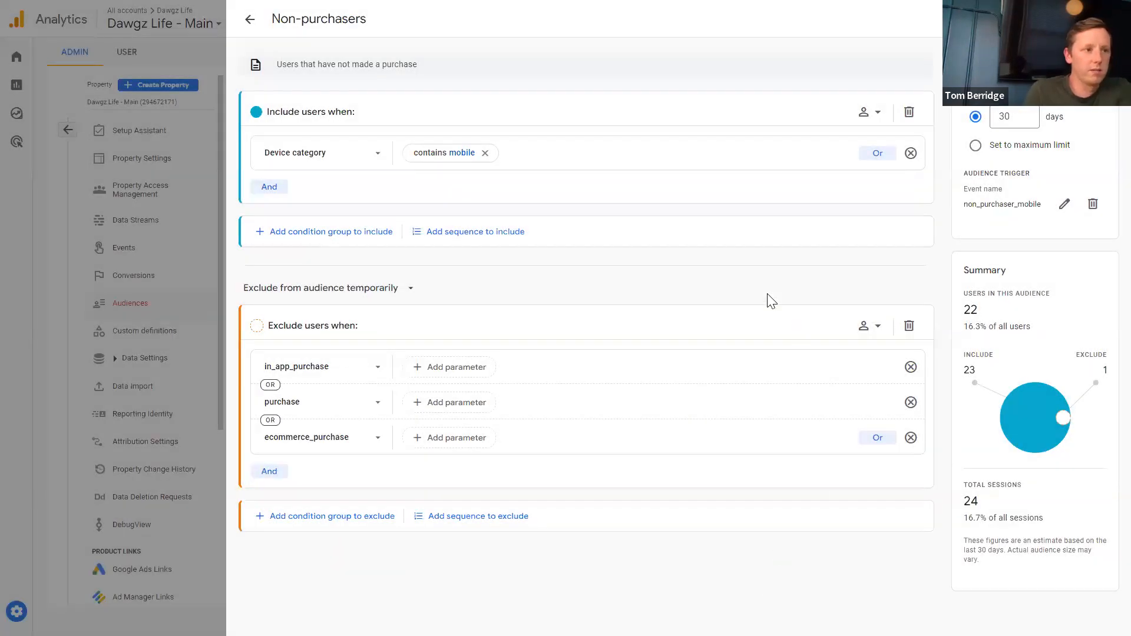
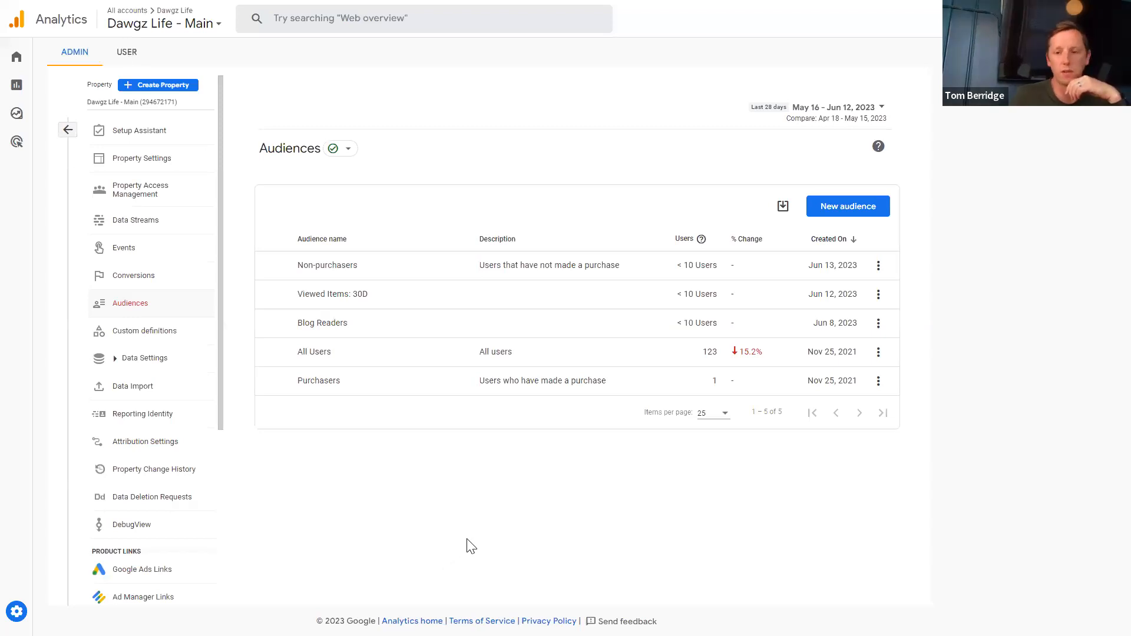
# - Open the Pages and screens report under Engagement and examine its charts and page path table
pyautogui.click(16, 59)
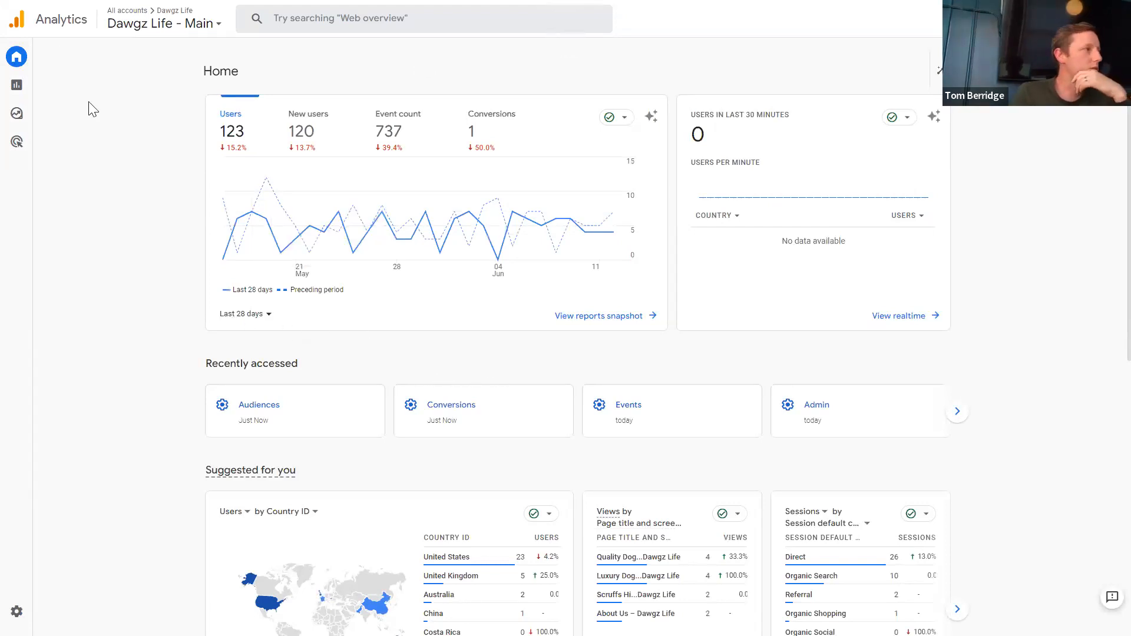
pyautogui.click(23, 89)
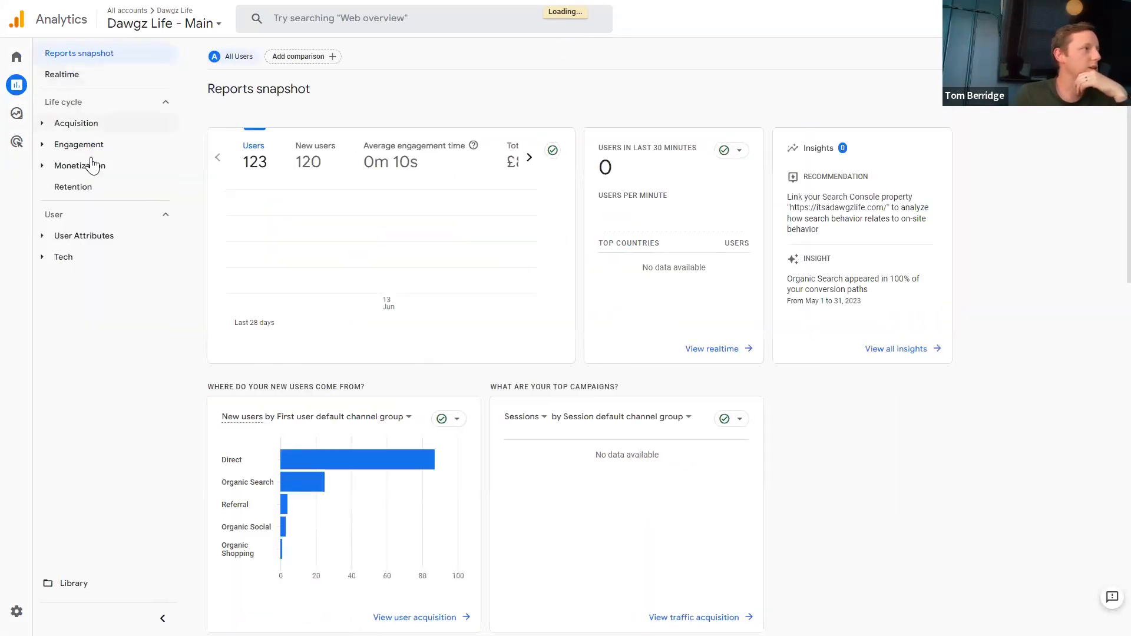
pyautogui.click(79, 145)
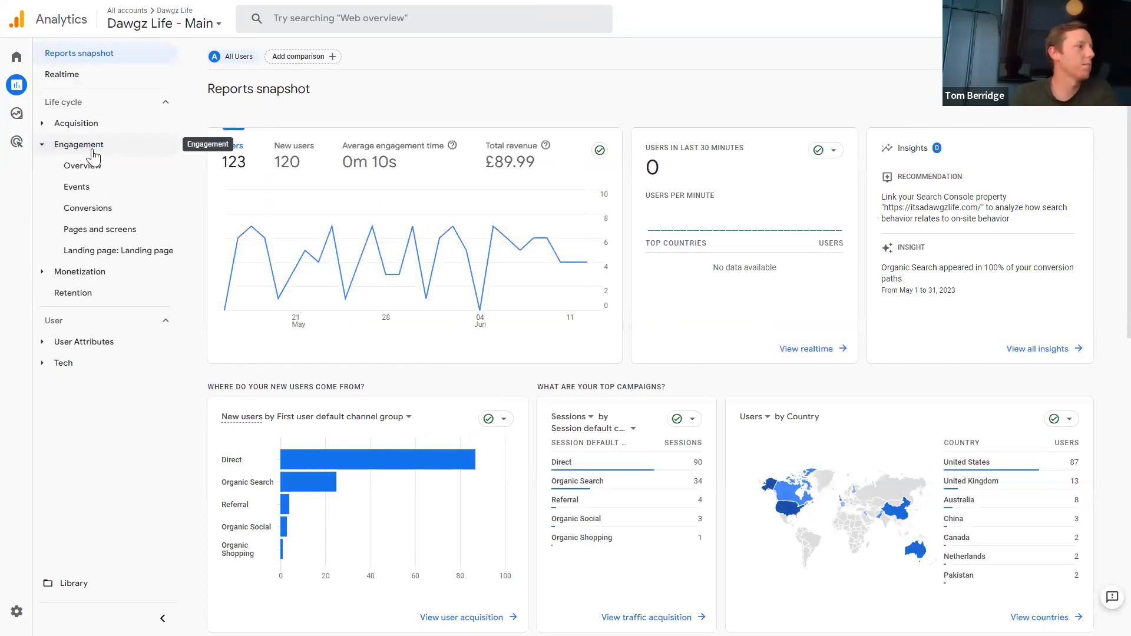
pyautogui.click(118, 236)
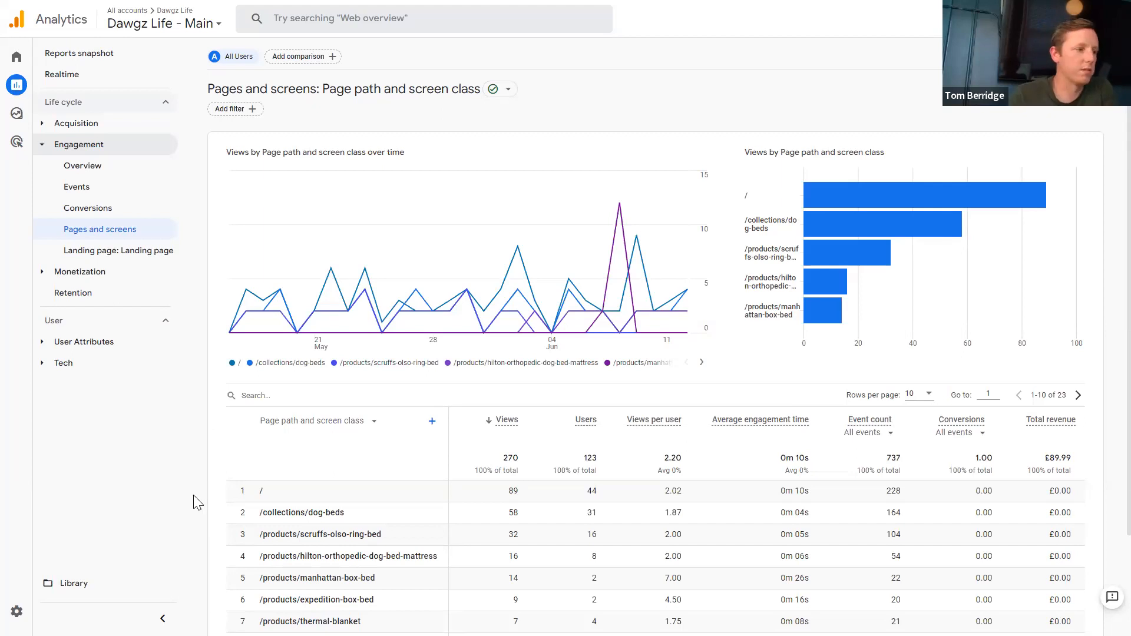
pyautogui.scroll(-1, 677, 547)
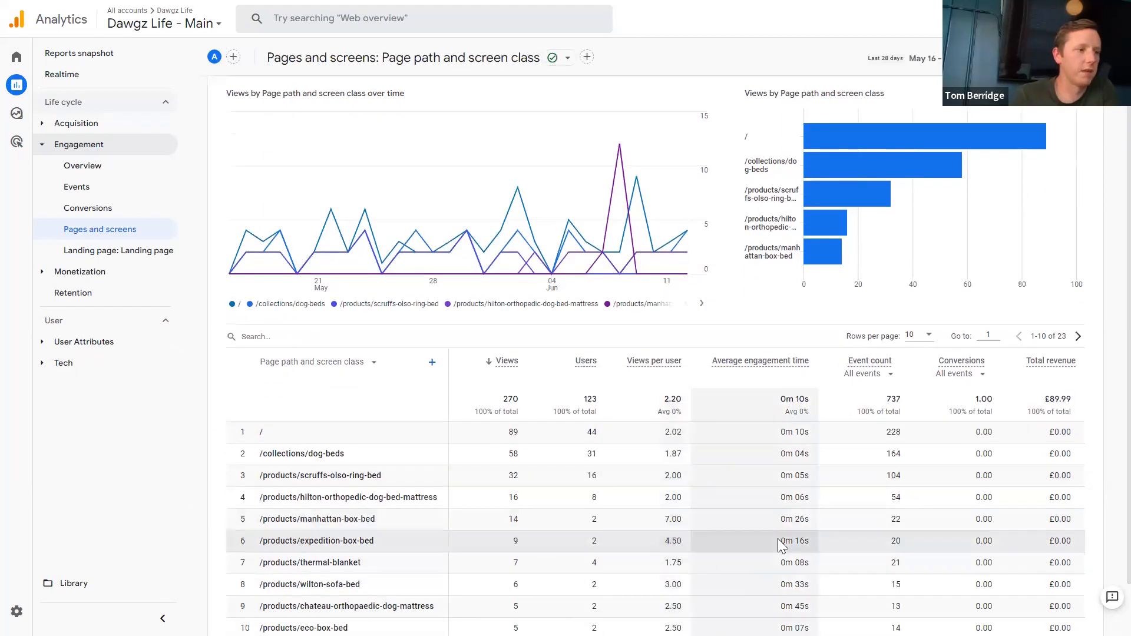
pyautogui.scroll(-1, 701, 537)
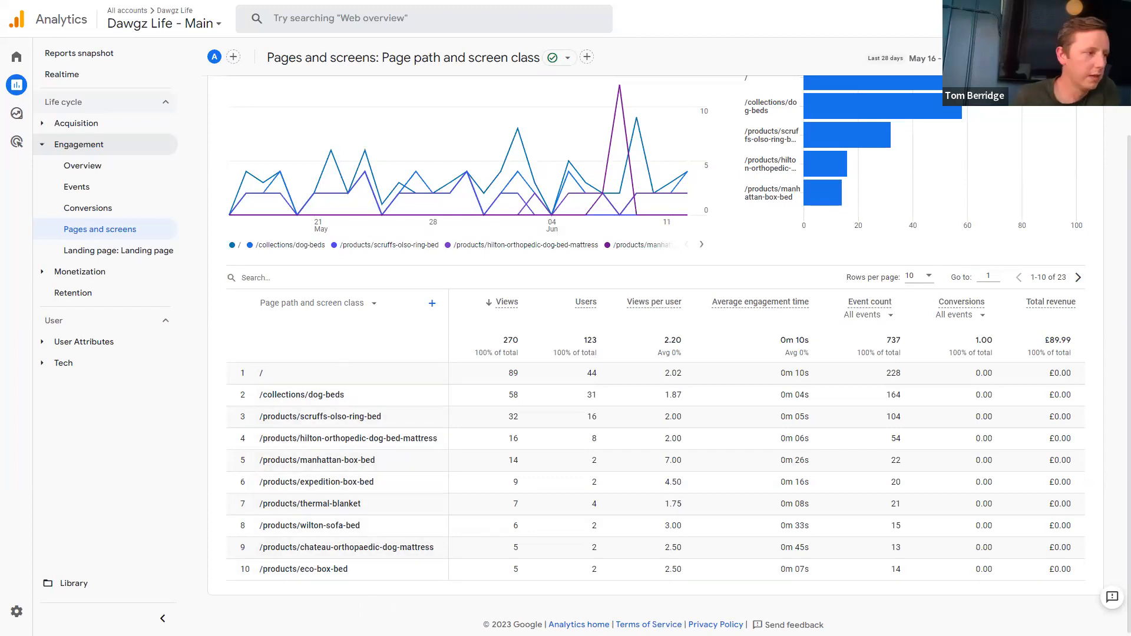
pyautogui.scroll(2, 662, 598)
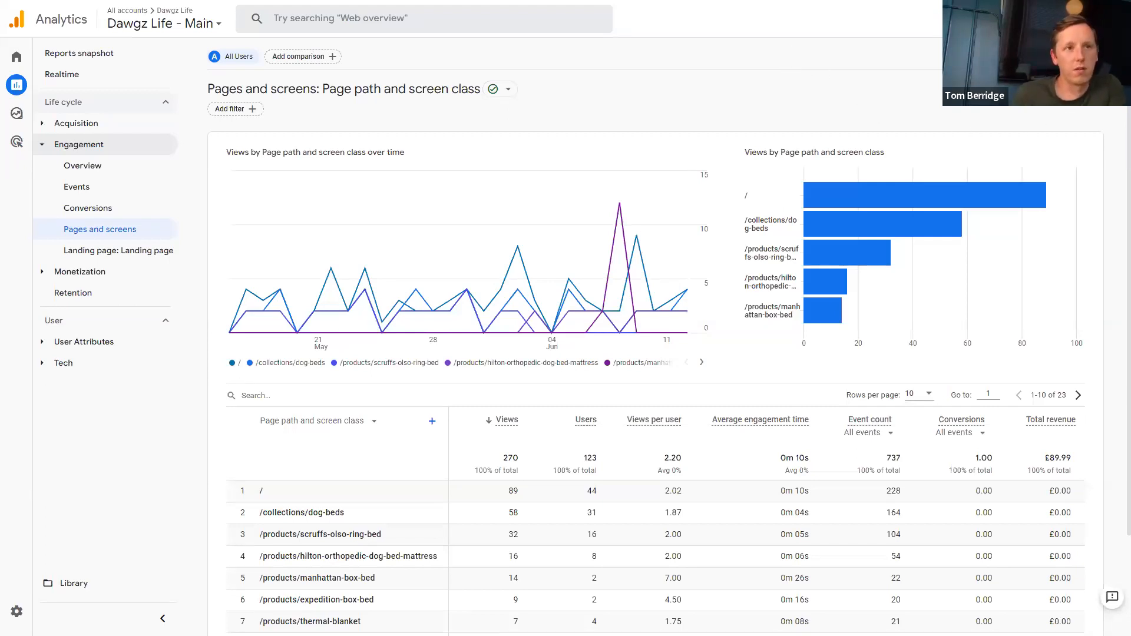
# - Open the Pages and screens report for customization and examine the primary dimensions available for its table
pyautogui.click(1084, 88)
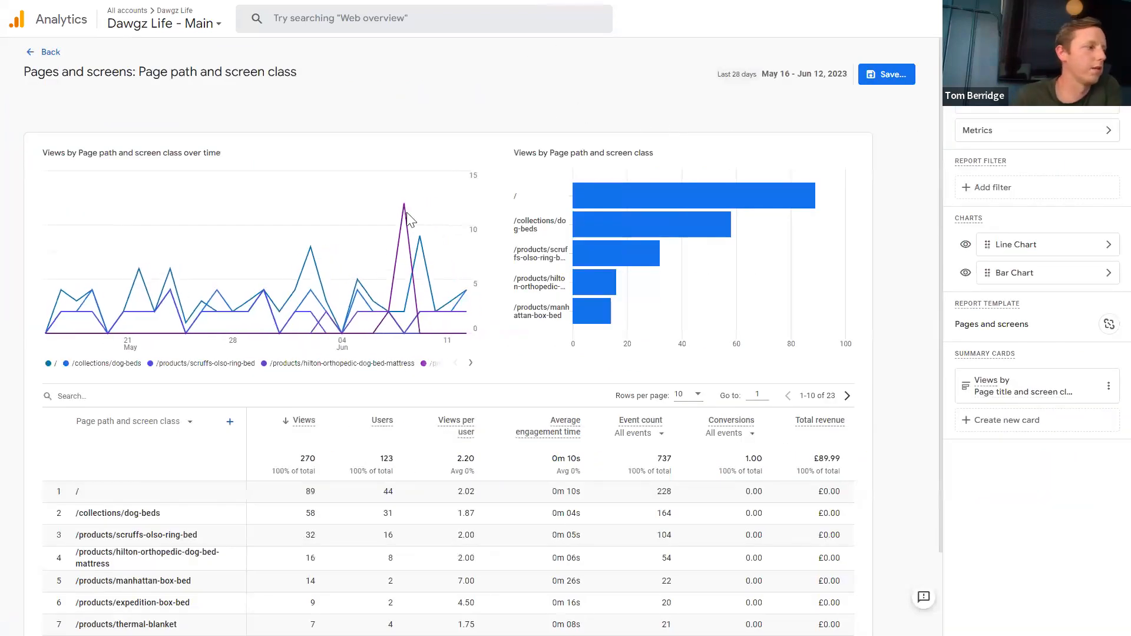
pyautogui.scroll(-2, 277, 491)
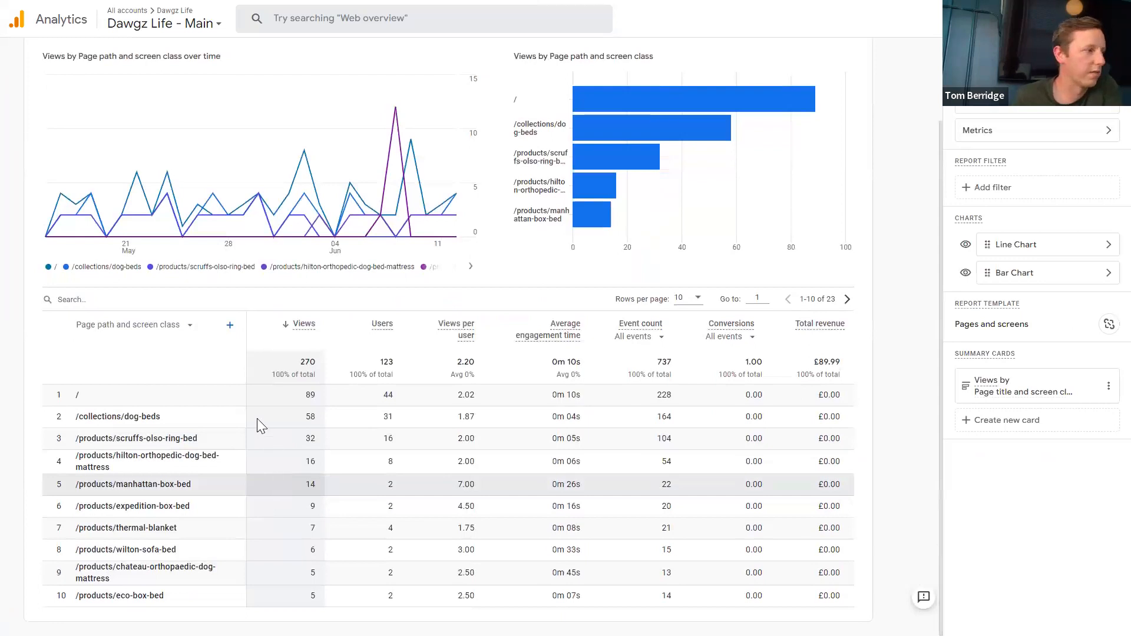
pyautogui.click(191, 329)
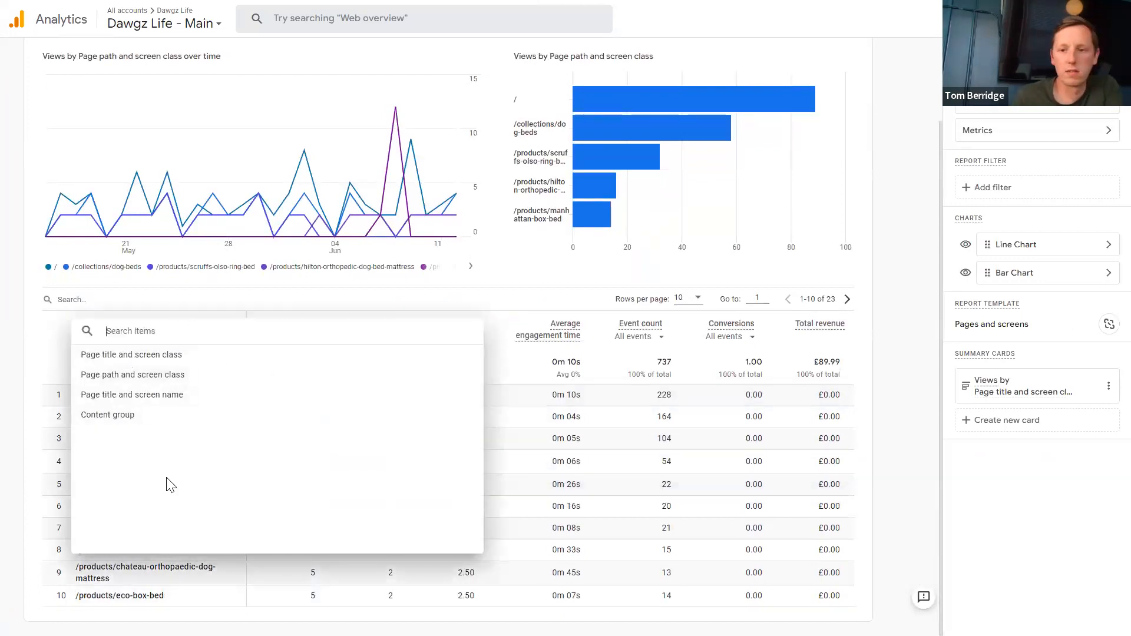
pyautogui.click(899, 446)
pyautogui.scroll(1, 905, 173)
pyautogui.scroll(1, 905, 172)
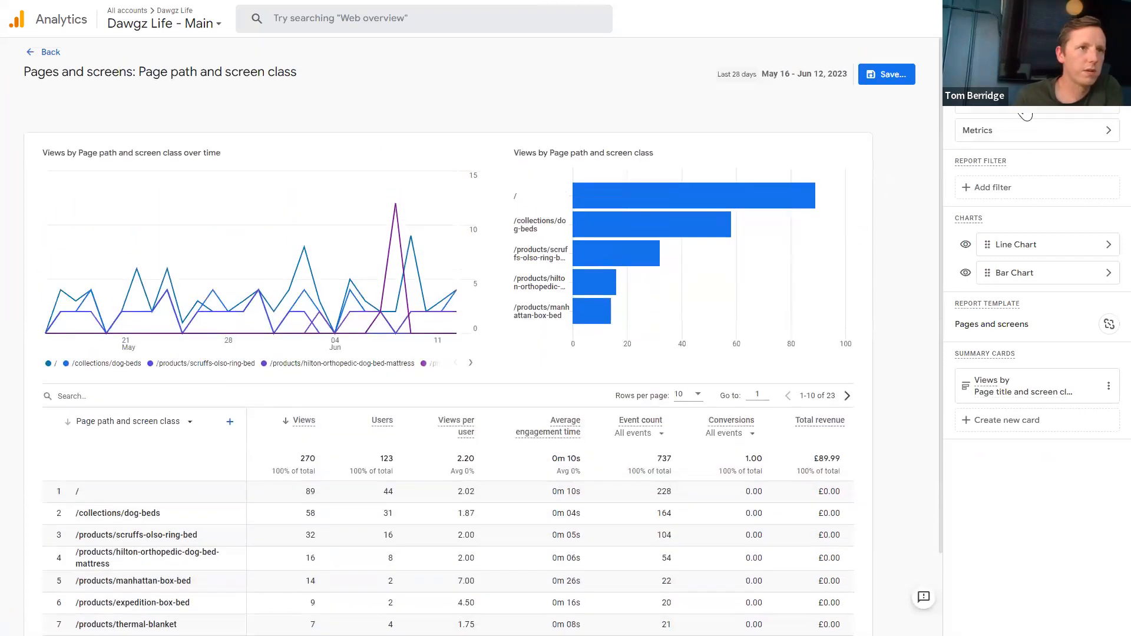
# - Add Browser to the report's dimensions and check that it is offered among the table's primary dimensions
pyautogui.click(1025, 113)
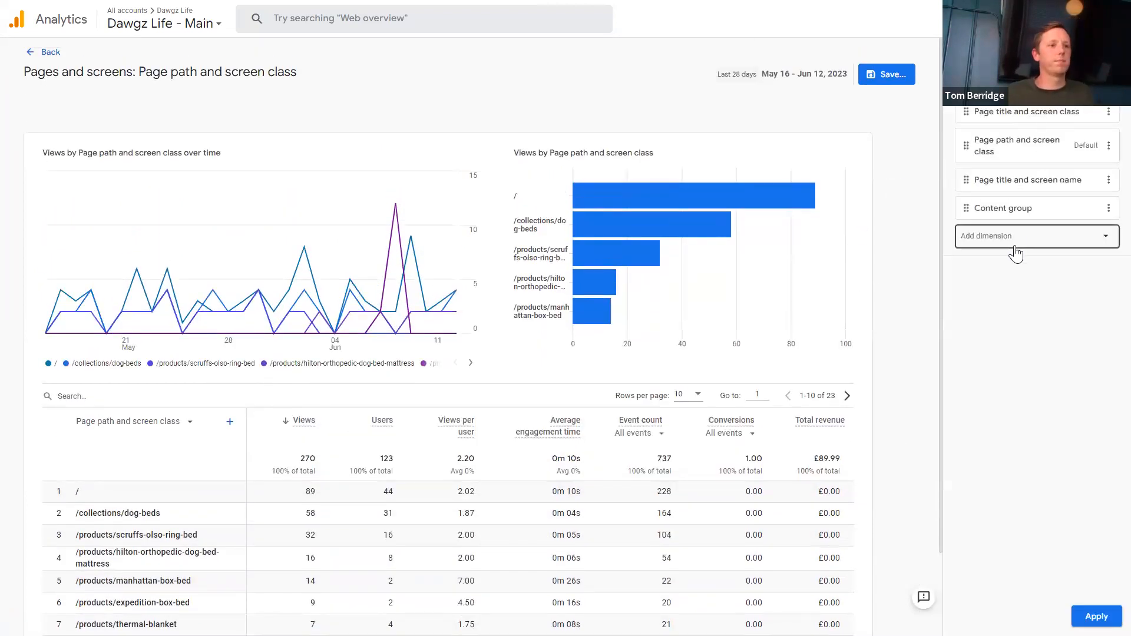
pyautogui.click(1043, 233)
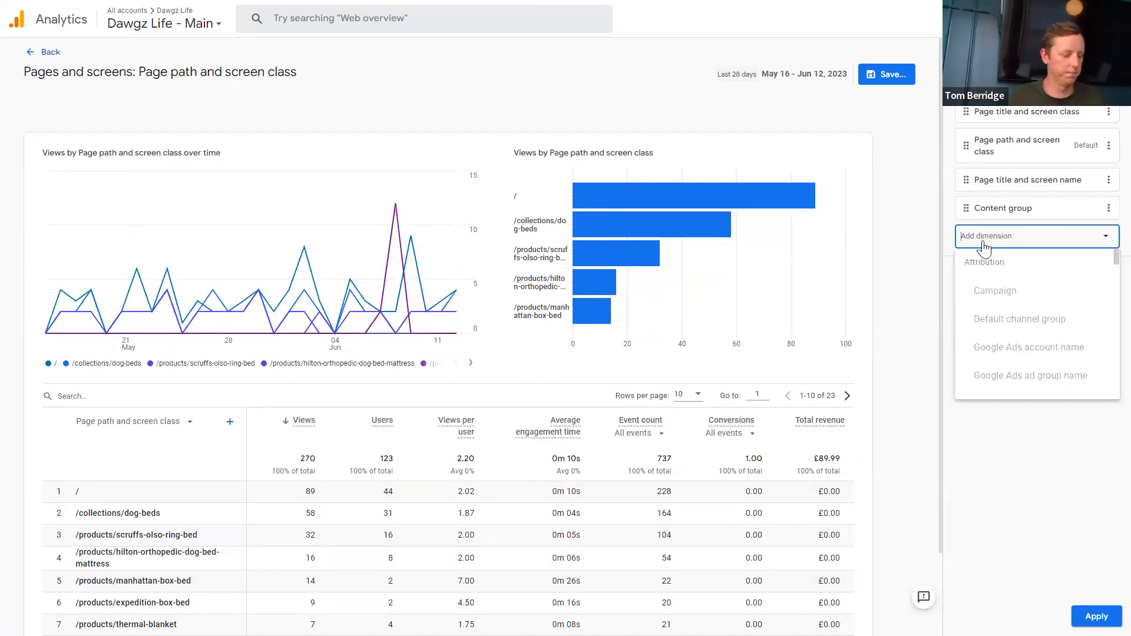
pyautogui.scroll(-6, 1025, 306)
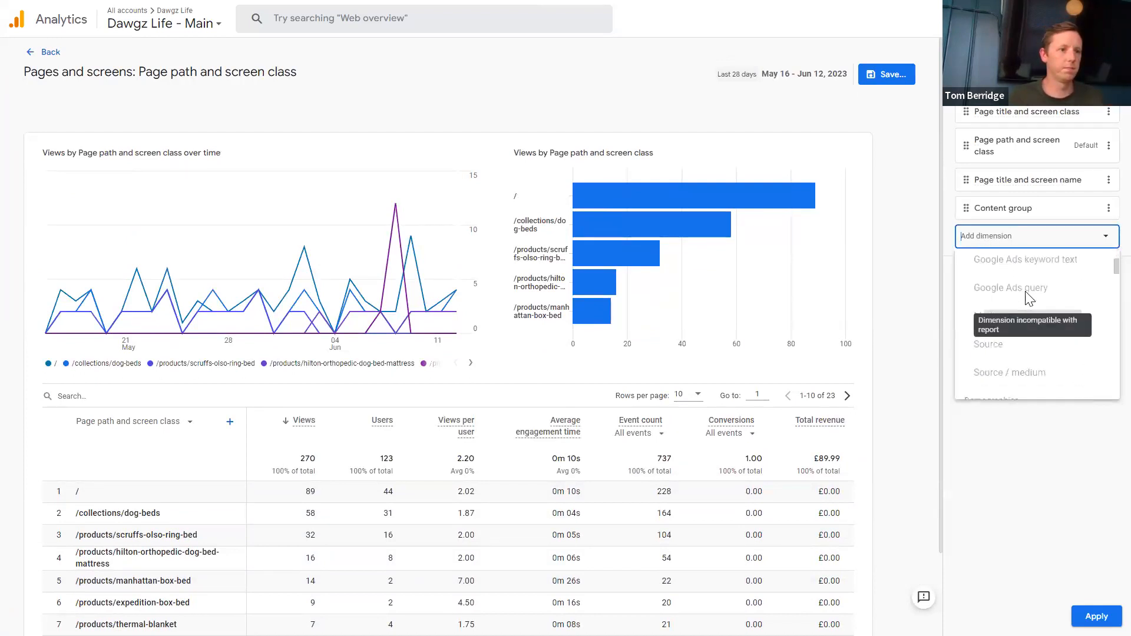
pyautogui.scroll(-8, 1030, 309)
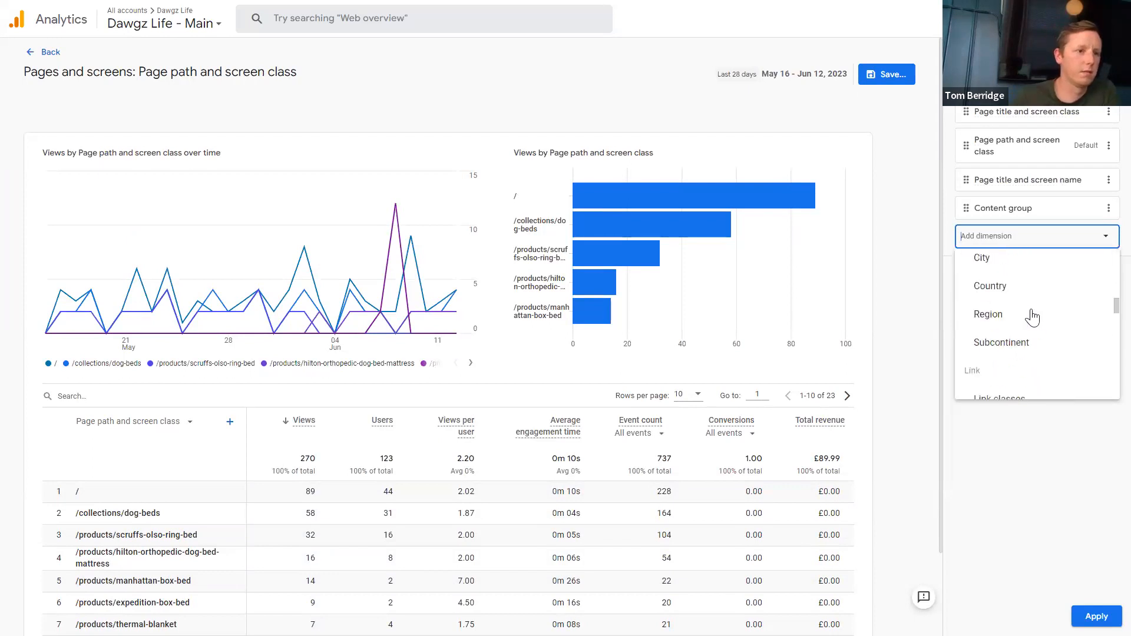
pyautogui.scroll(-8, 1031, 312)
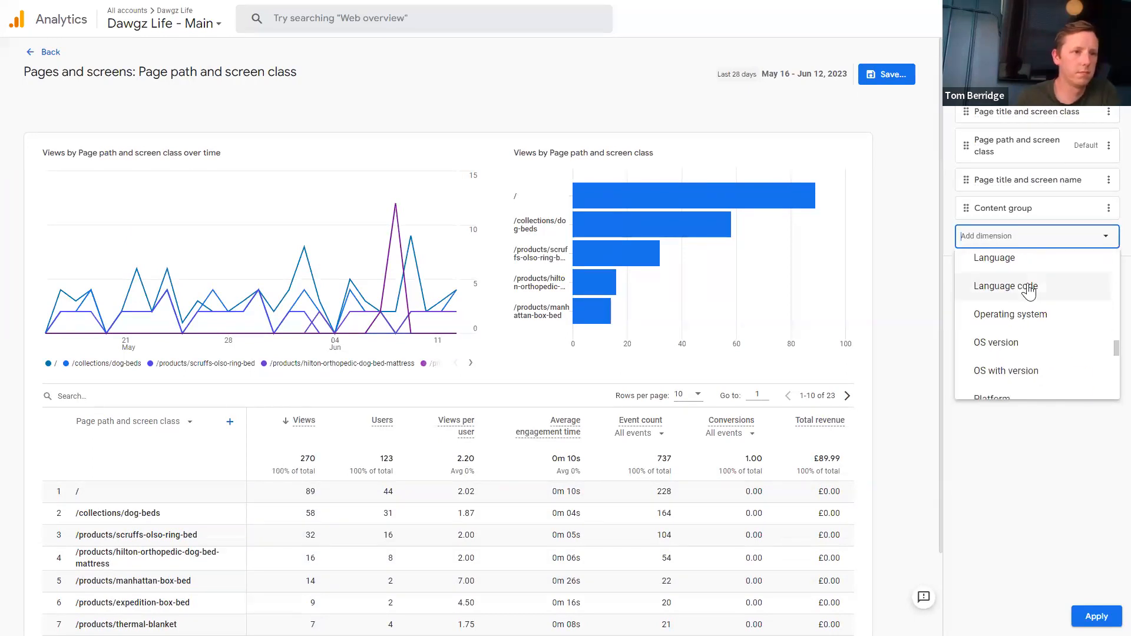
pyautogui.scroll(1, 1011, 295)
pyautogui.click(995, 293)
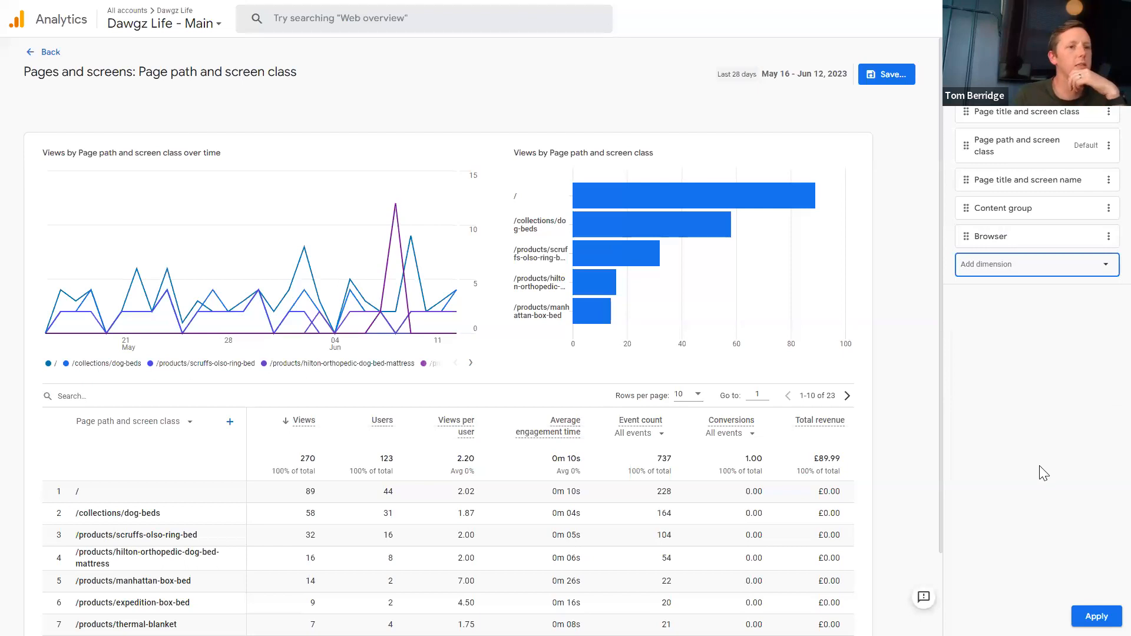
pyautogui.click(1097, 616)
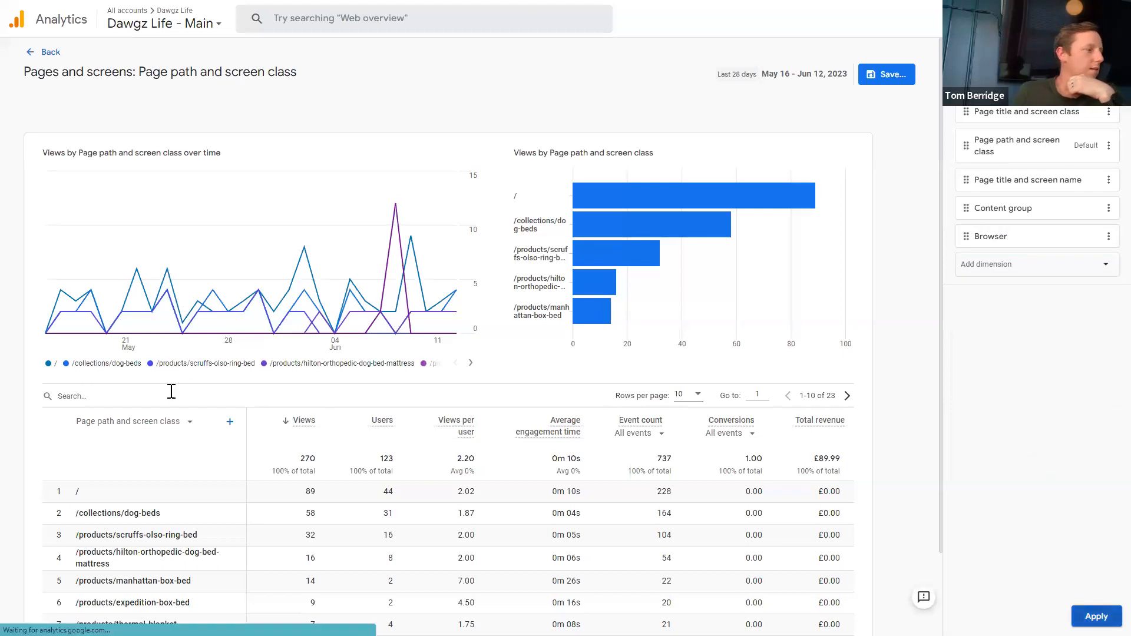
pyautogui.click(178, 421)
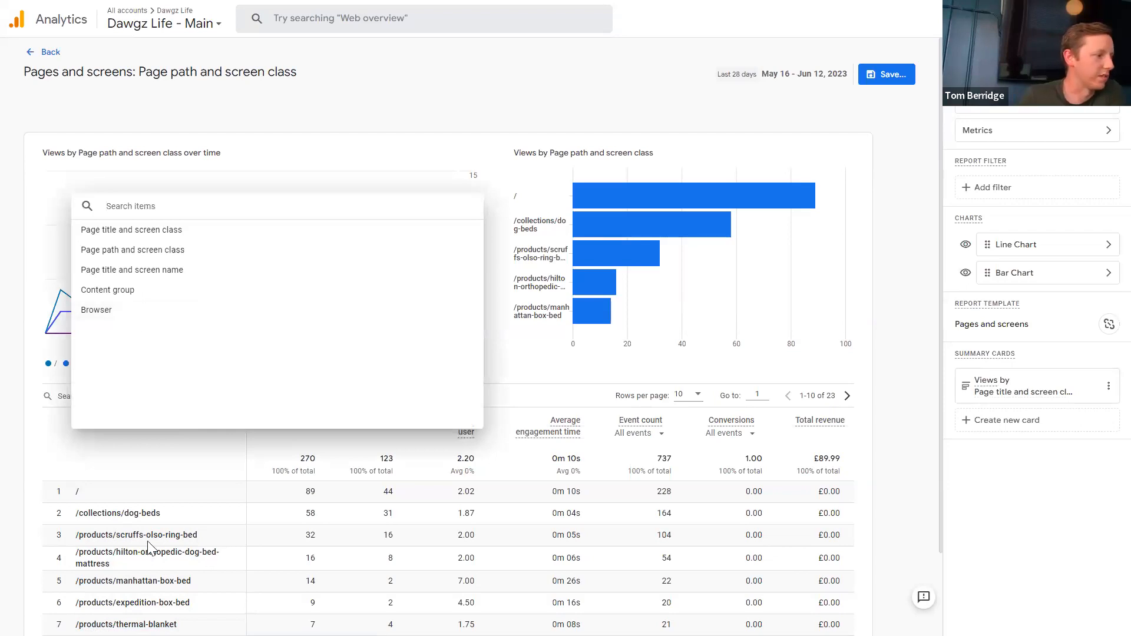
pyautogui.click(987, 472)
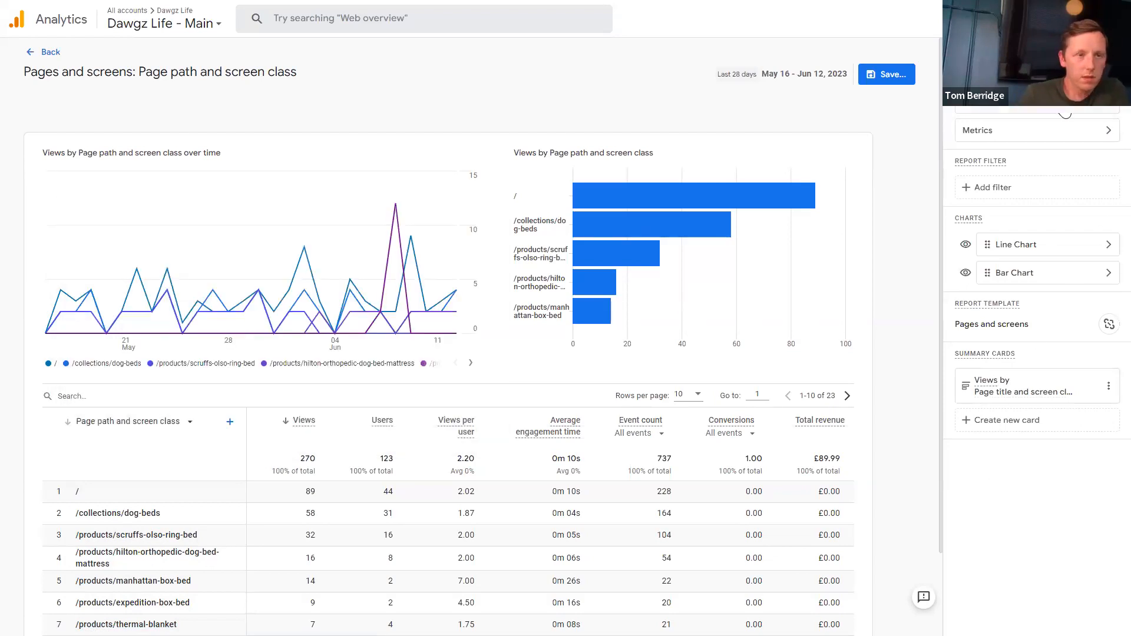
# - Set Browser as the report's default dimension and apply the change
pyautogui.click(1065, 113)
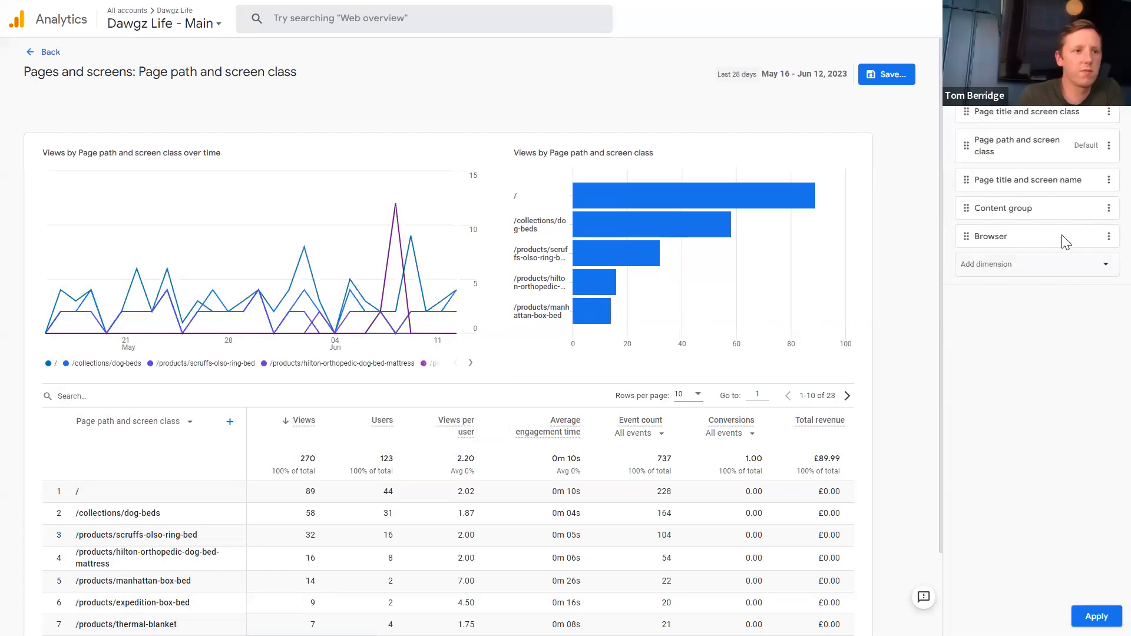
pyautogui.click(1108, 236)
pyautogui.click(1078, 264)
pyautogui.click(1094, 616)
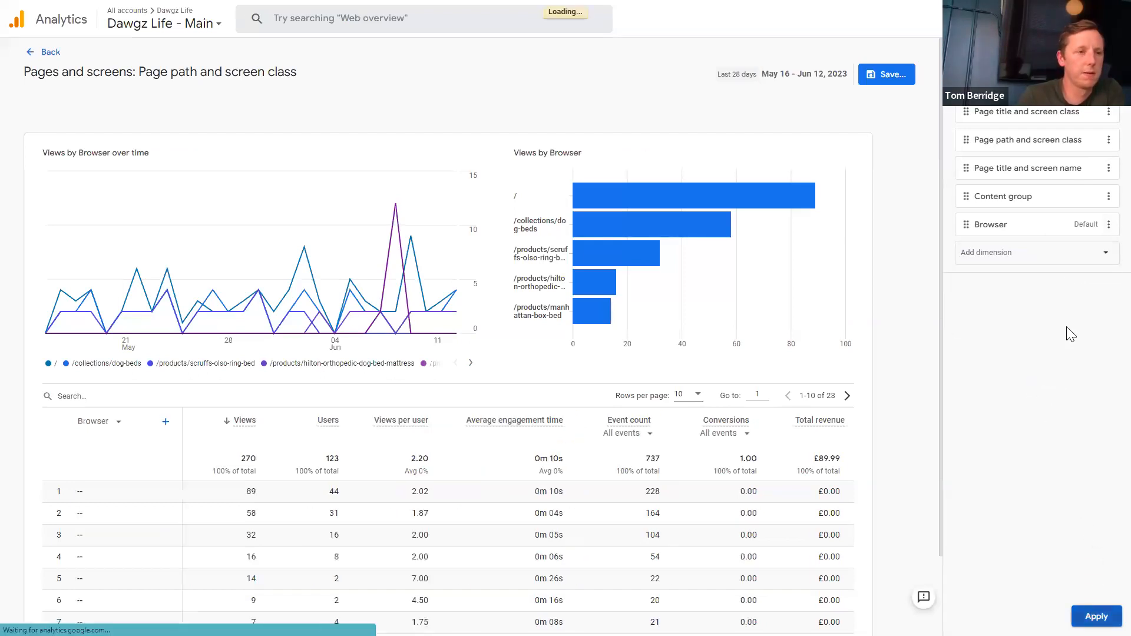
# - Examine the primary and secondary dimension choices offered for the Browser table
pyautogui.click(119, 423)
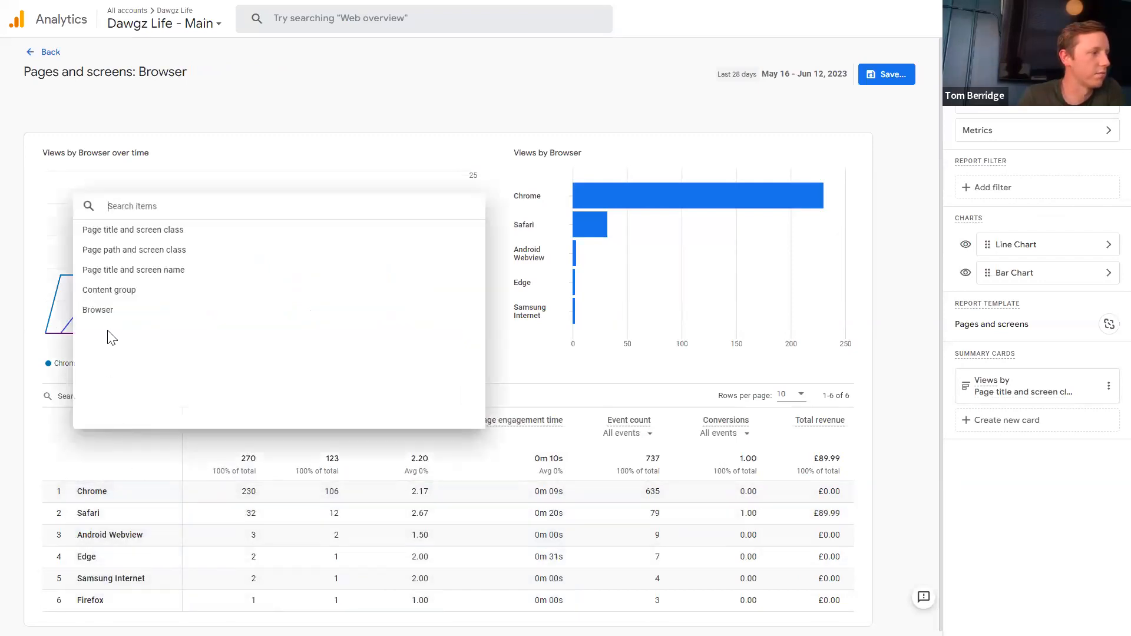
pyautogui.click(377, 111)
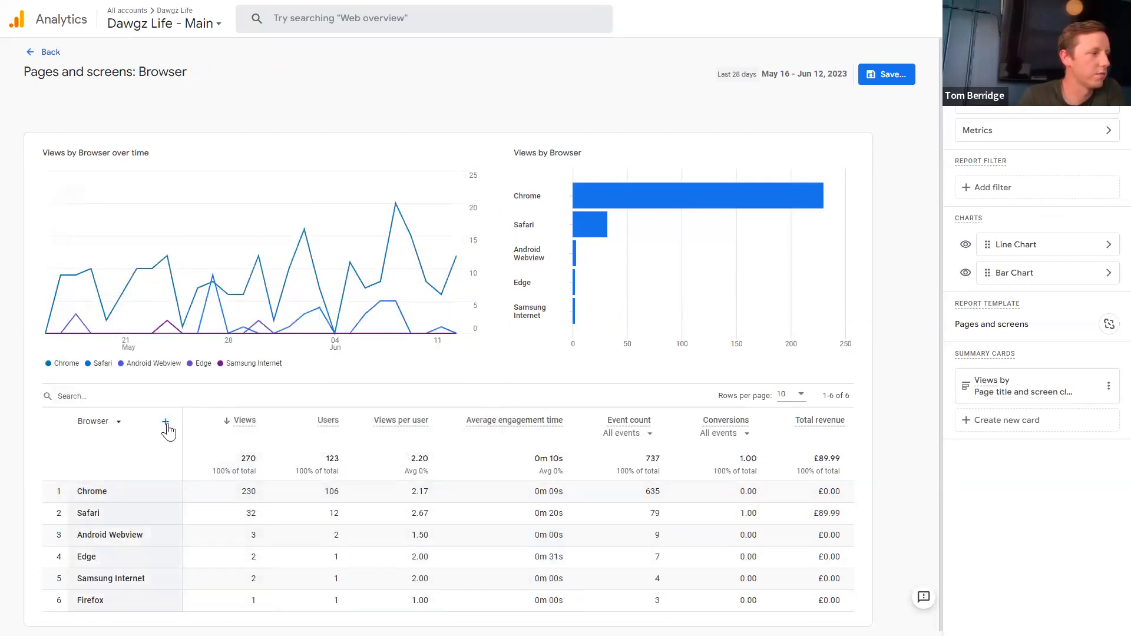
pyautogui.click(165, 422)
pyautogui.click(565, 97)
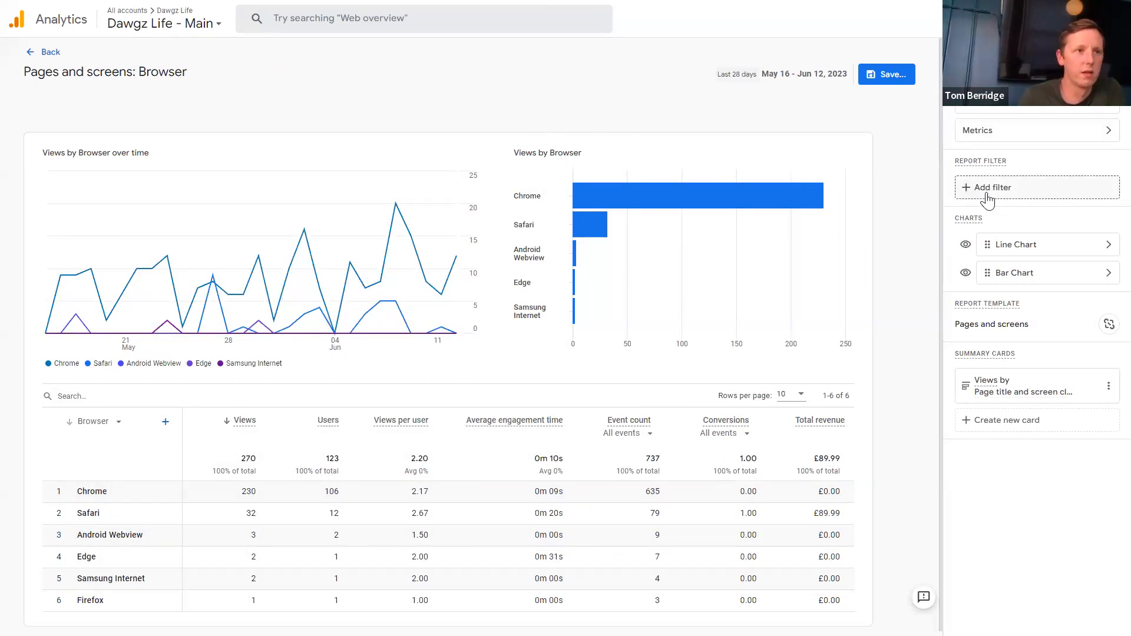
# - Add a report filter that includes only sessions whose Session default channel group is Organic Search, and apply it
pyautogui.click(968, 188)
pyautogui.click(990, 155)
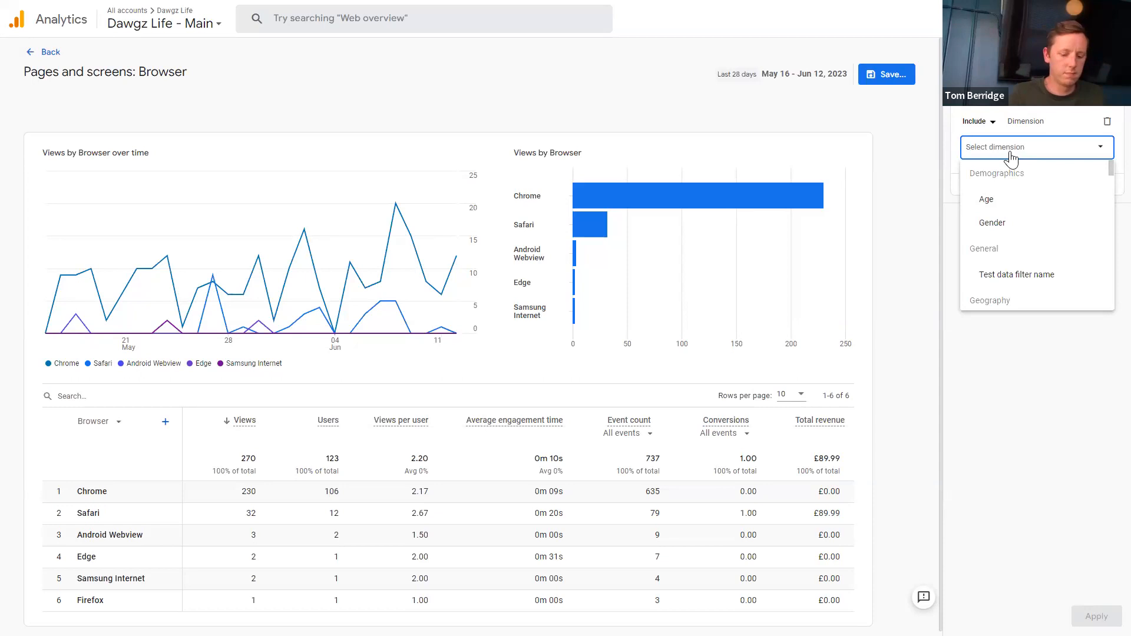
pyautogui.scroll(-3, 1037, 250)
pyautogui.scroll(-4, 1038, 250)
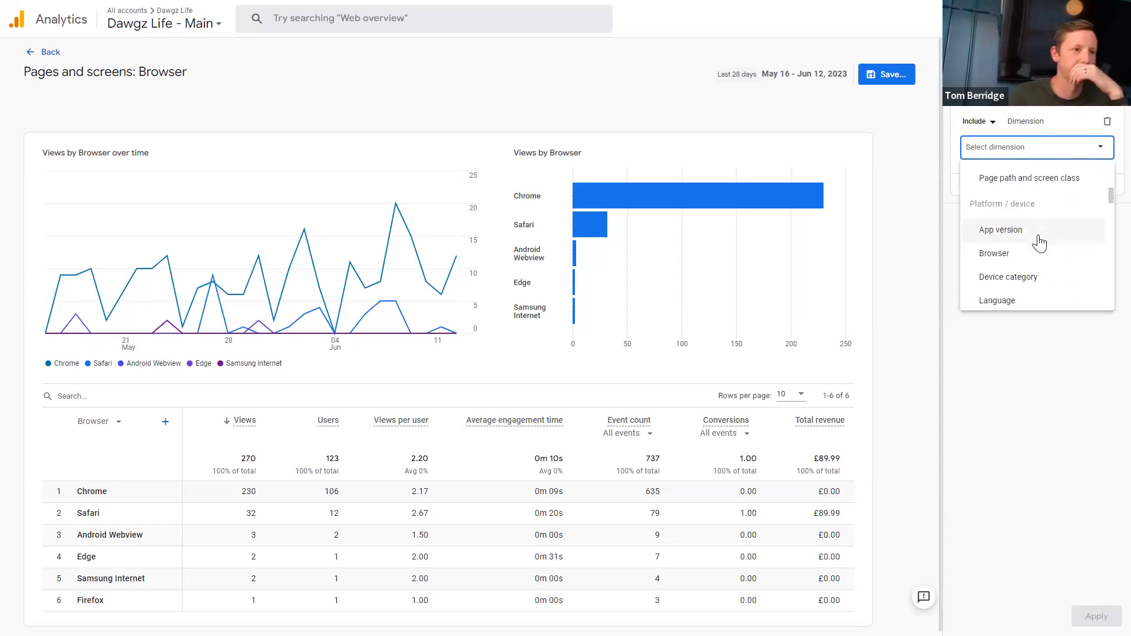
pyautogui.scroll(7, 1009, 248)
pyautogui.write('chan')
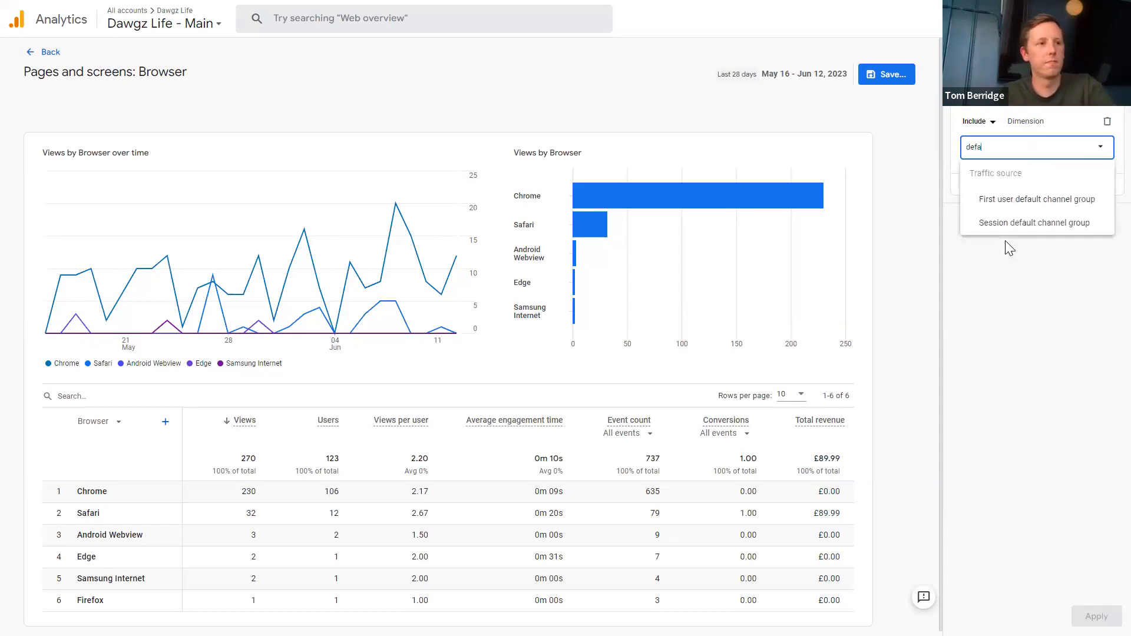
pyautogui.click(1074, 226)
pyautogui.click(1037, 192)
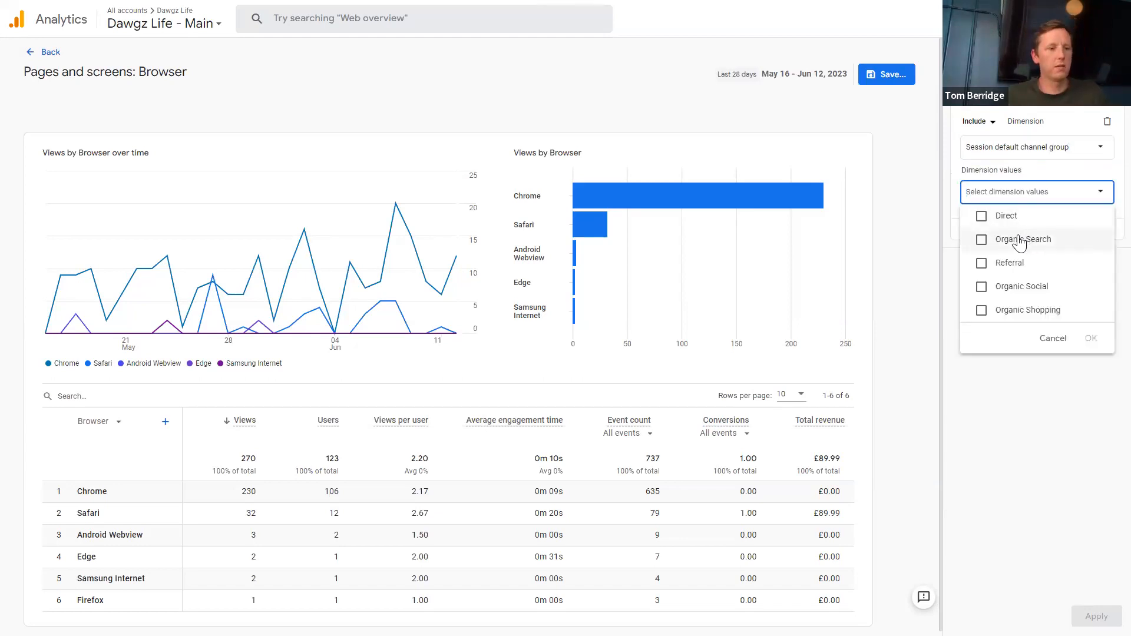
pyautogui.click(1020, 241)
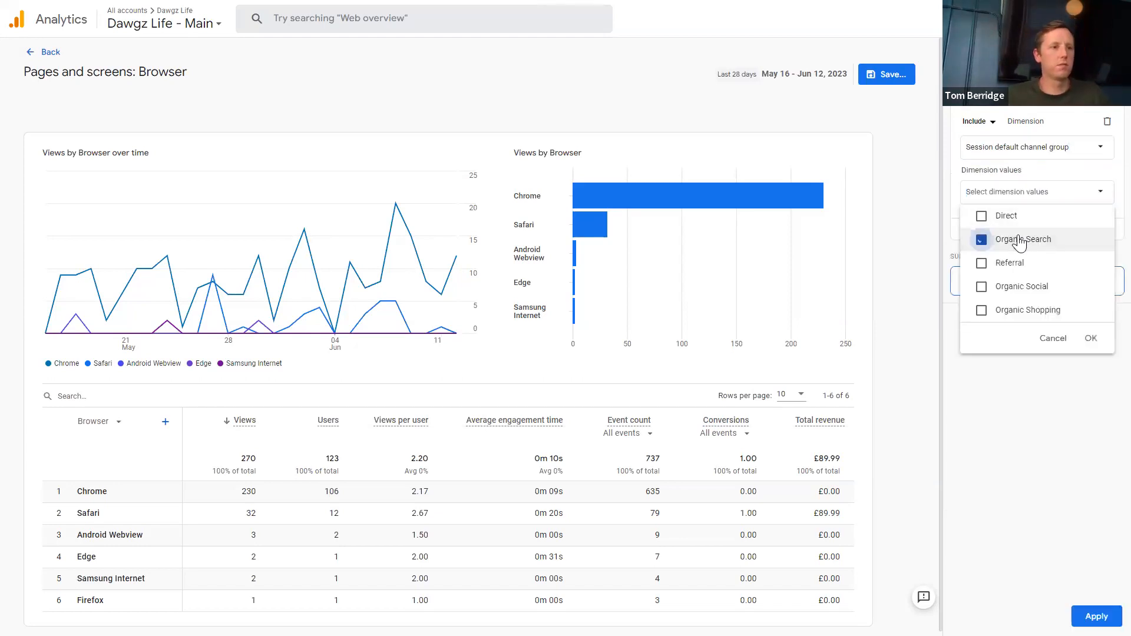
pyautogui.click(1092, 340)
pyautogui.click(1094, 616)
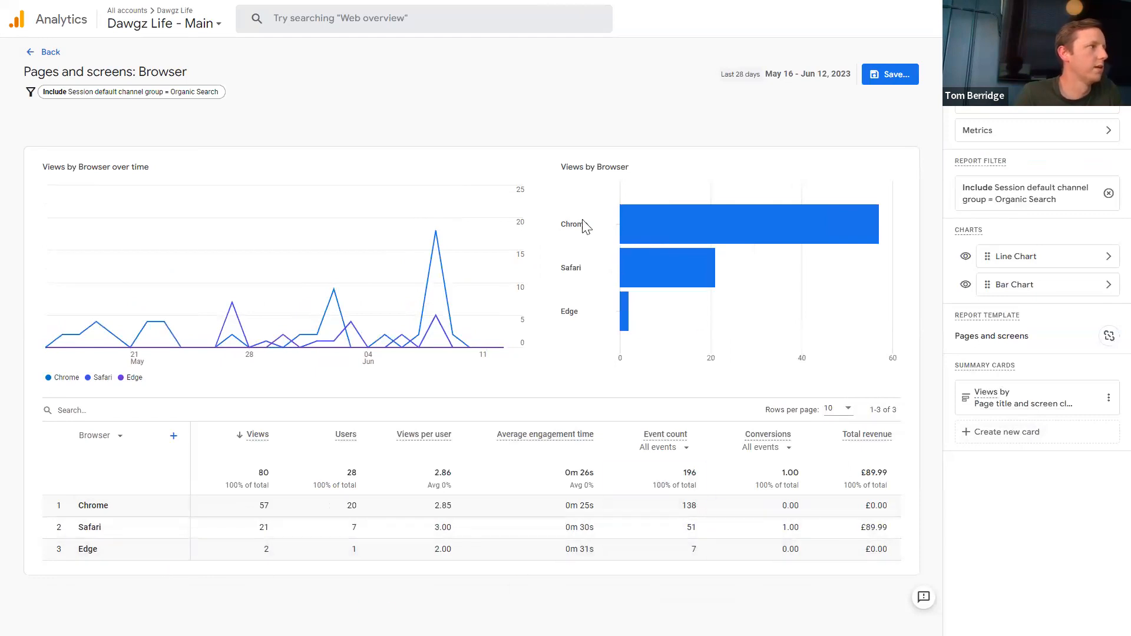
pyautogui.moveTo(38, 71); pyautogui.dragTo(150, 73)
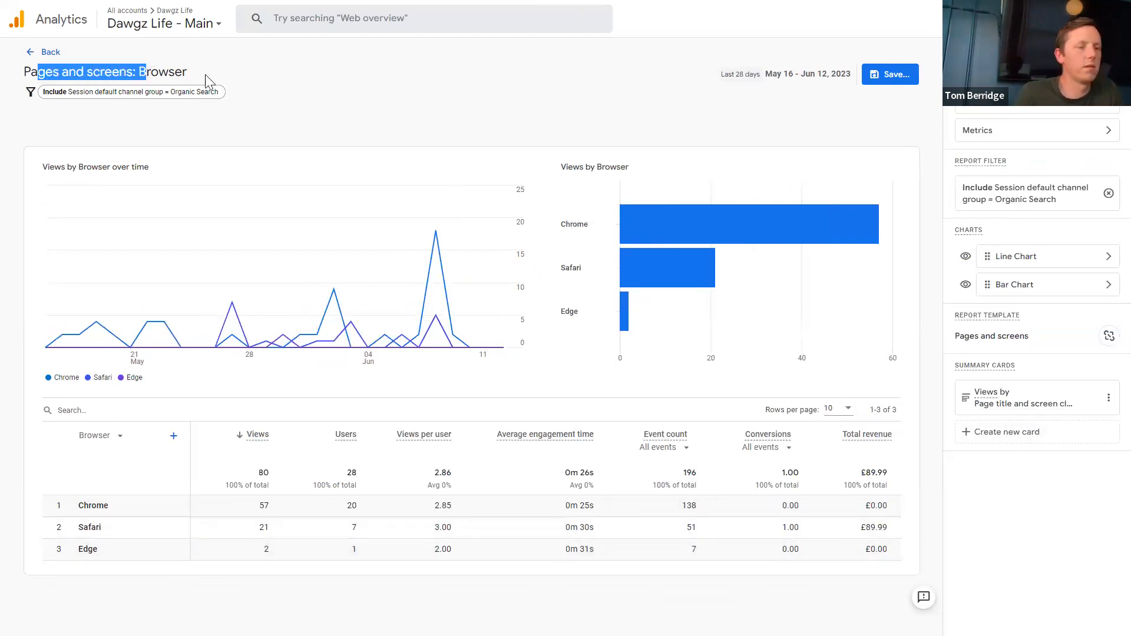
pyautogui.click(223, 84)
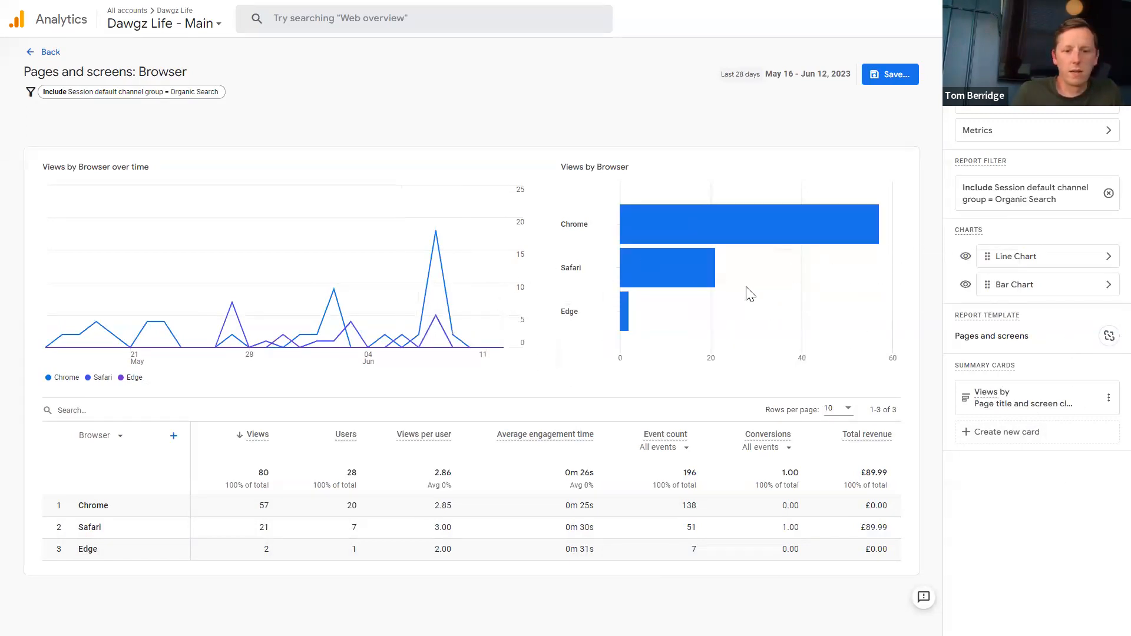
# - Change the report's bar chart to a scatter chart, apply it, and hide that chart from the report
pyautogui.click(1106, 286)
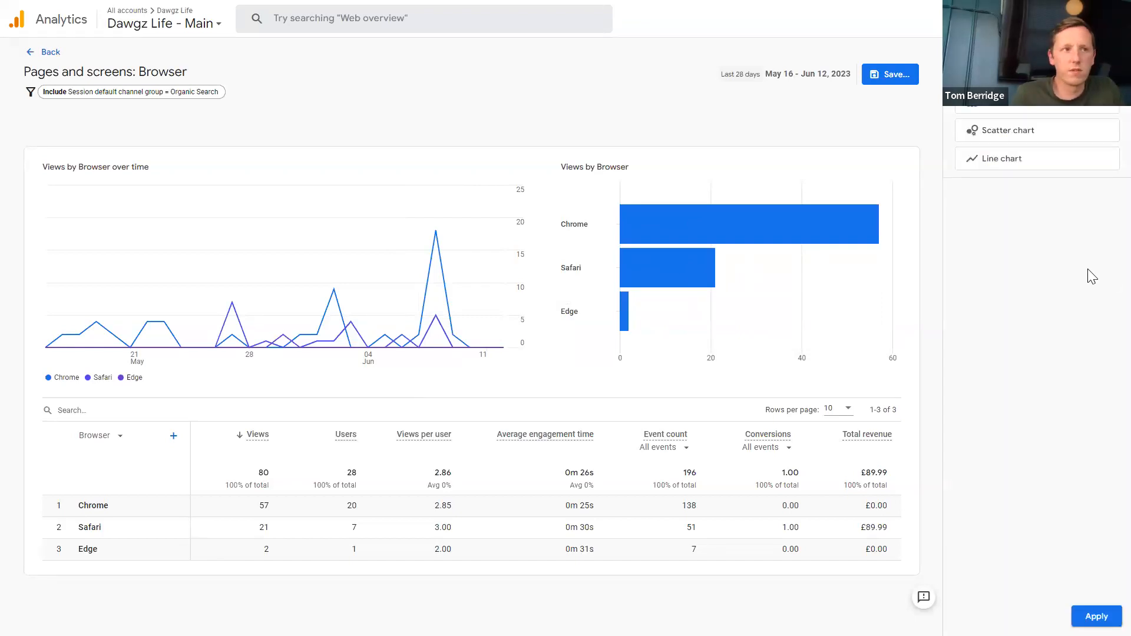
pyautogui.click(983, 130)
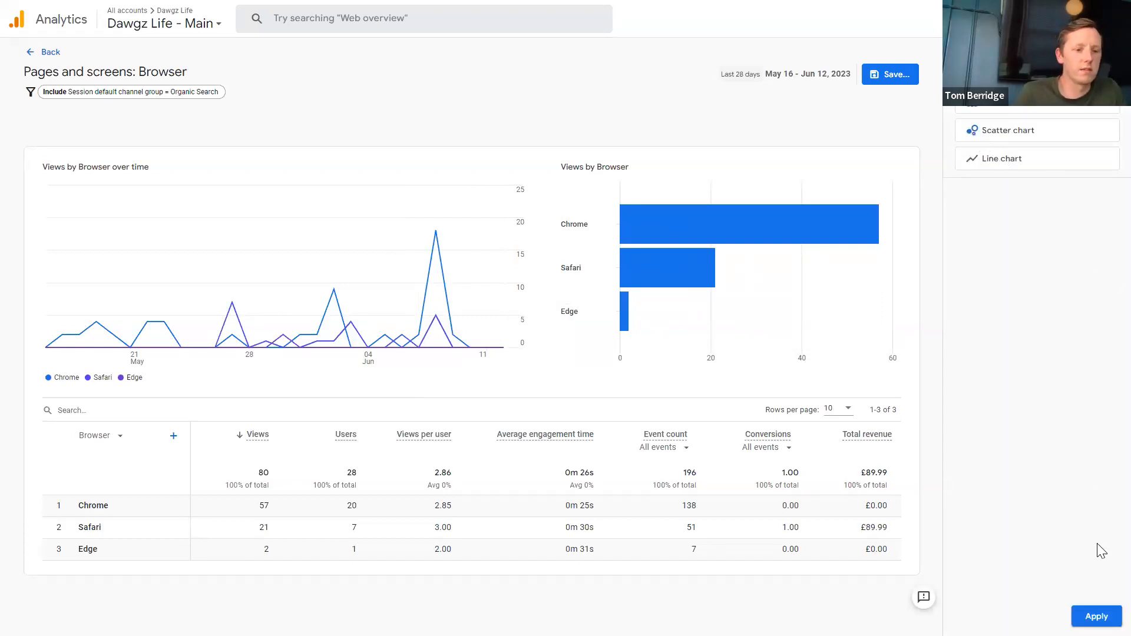
pyautogui.click(1094, 615)
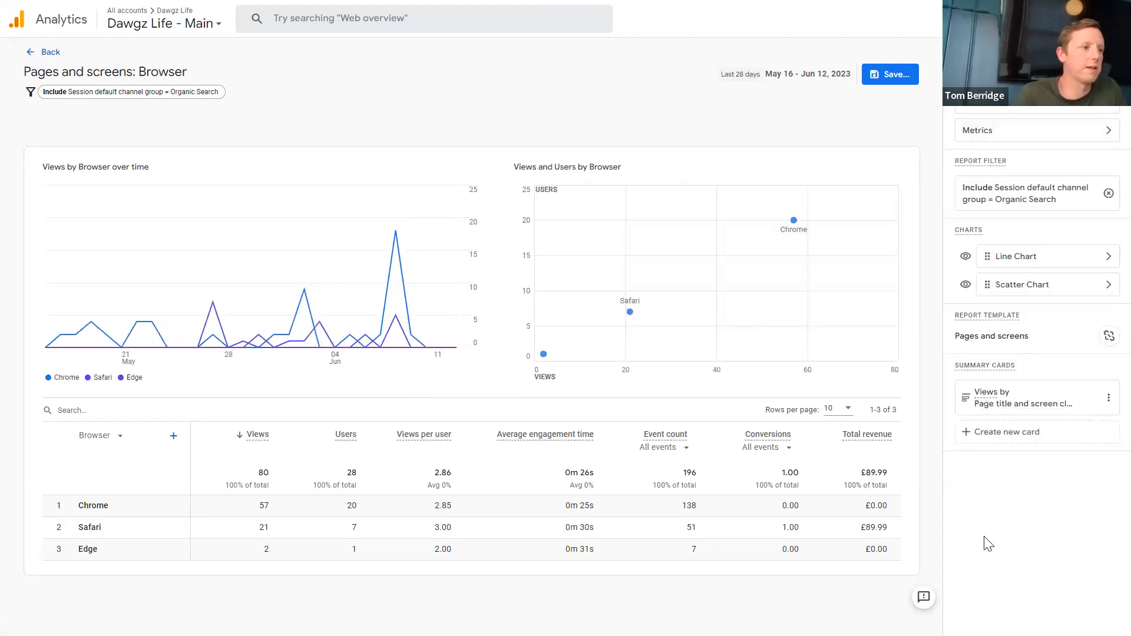
pyautogui.click(966, 286)
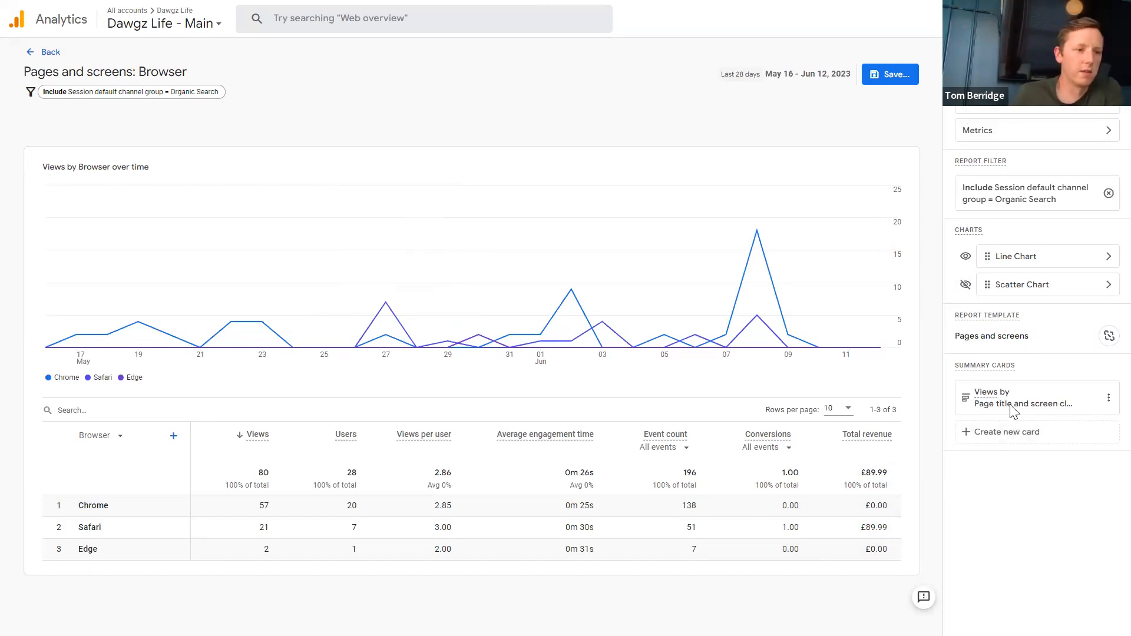
# - Create a new summary card with the dimensions Browser and Page title and screen class
pyautogui.click(978, 442)
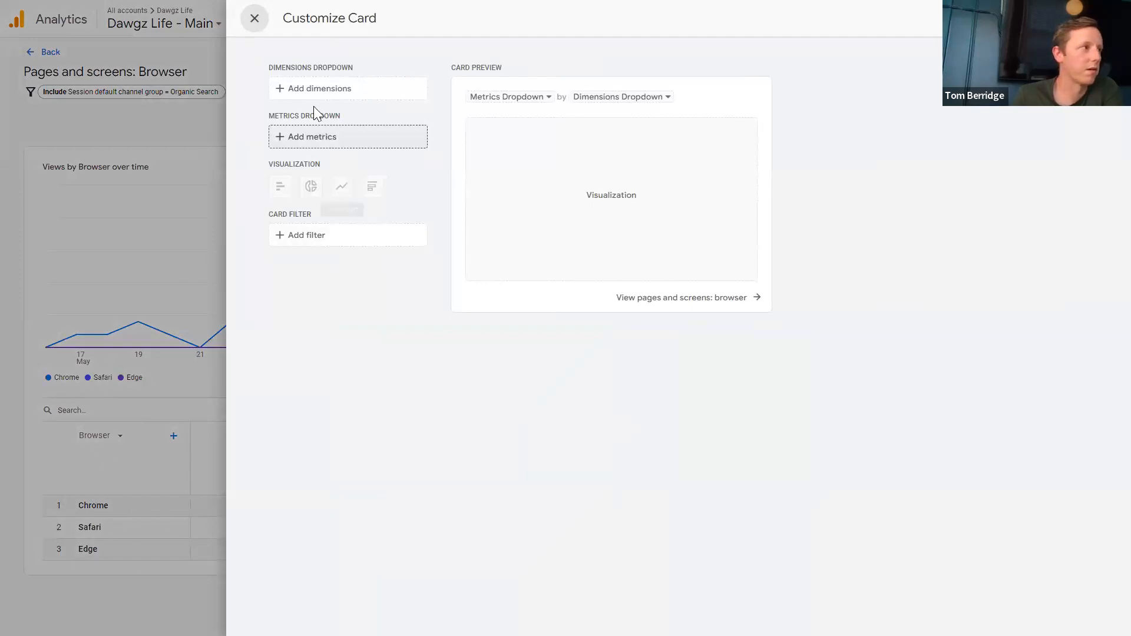
pyautogui.click(309, 89)
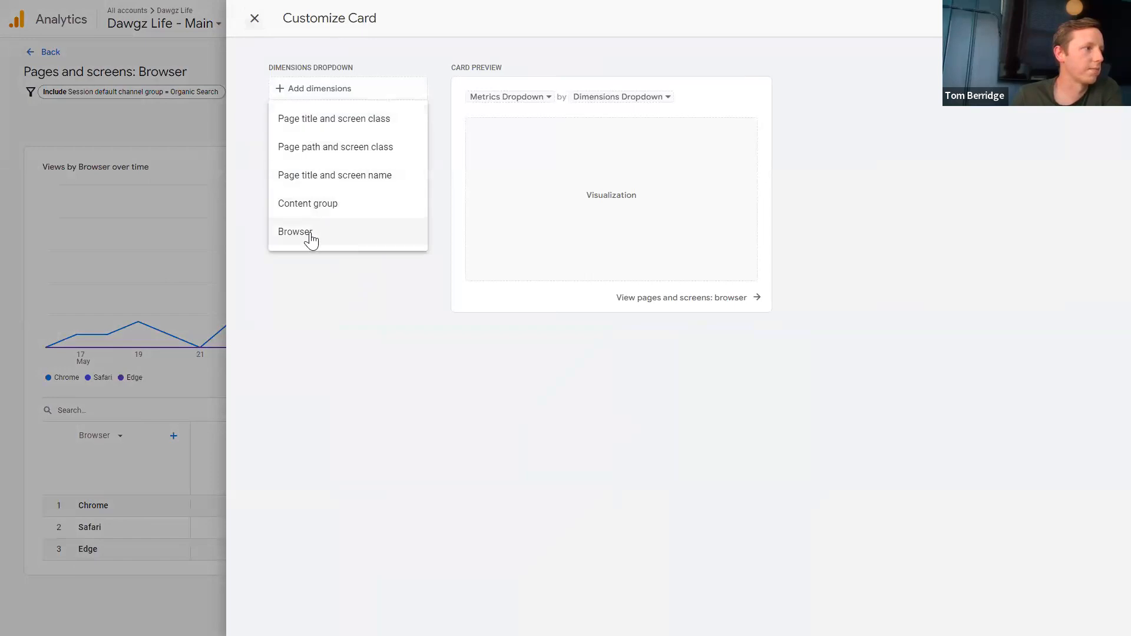
pyautogui.click(310, 235)
pyautogui.click(298, 121)
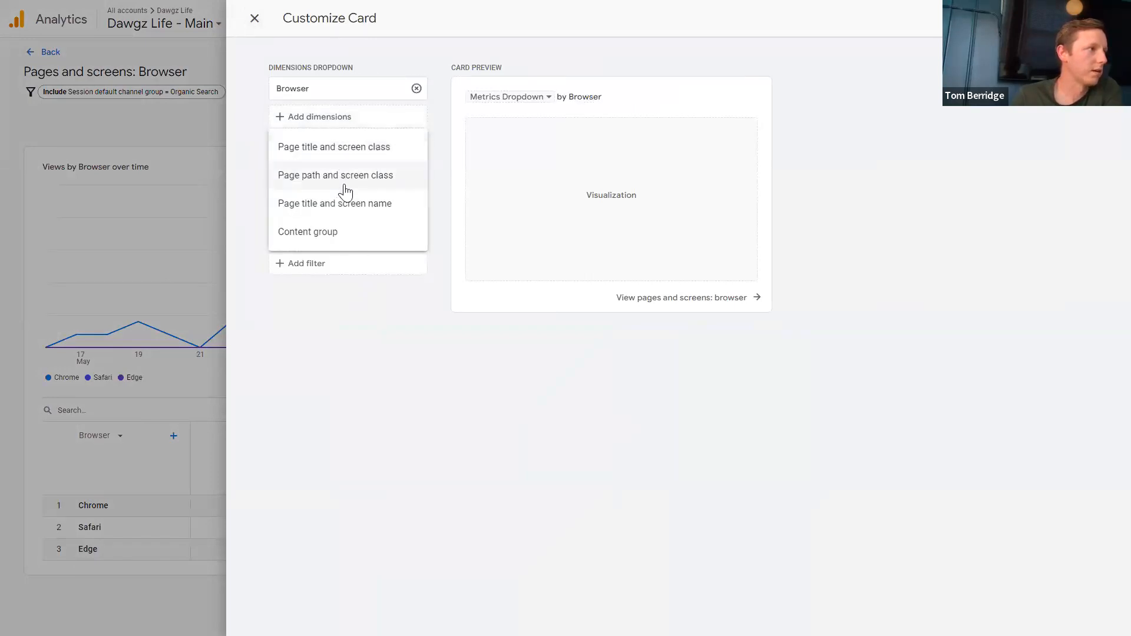
pyautogui.click(337, 149)
# - Add the metrics Total revenue and Average engagement time to the card and visualize it as a donut chart
pyautogui.click(328, 203)
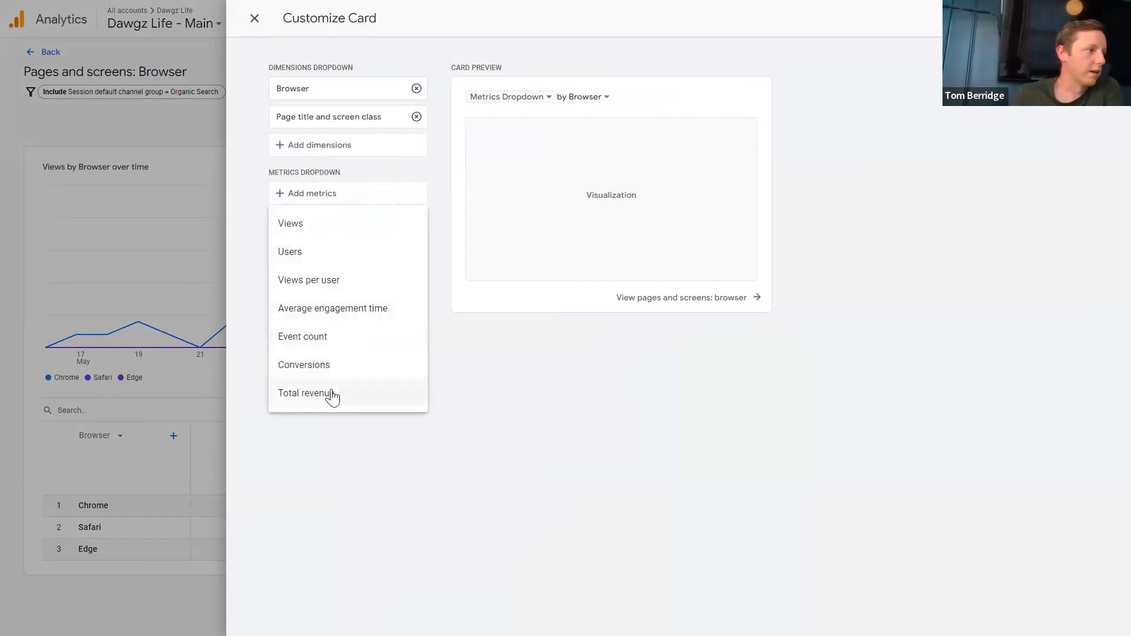
pyautogui.click(330, 393)
pyautogui.click(325, 219)
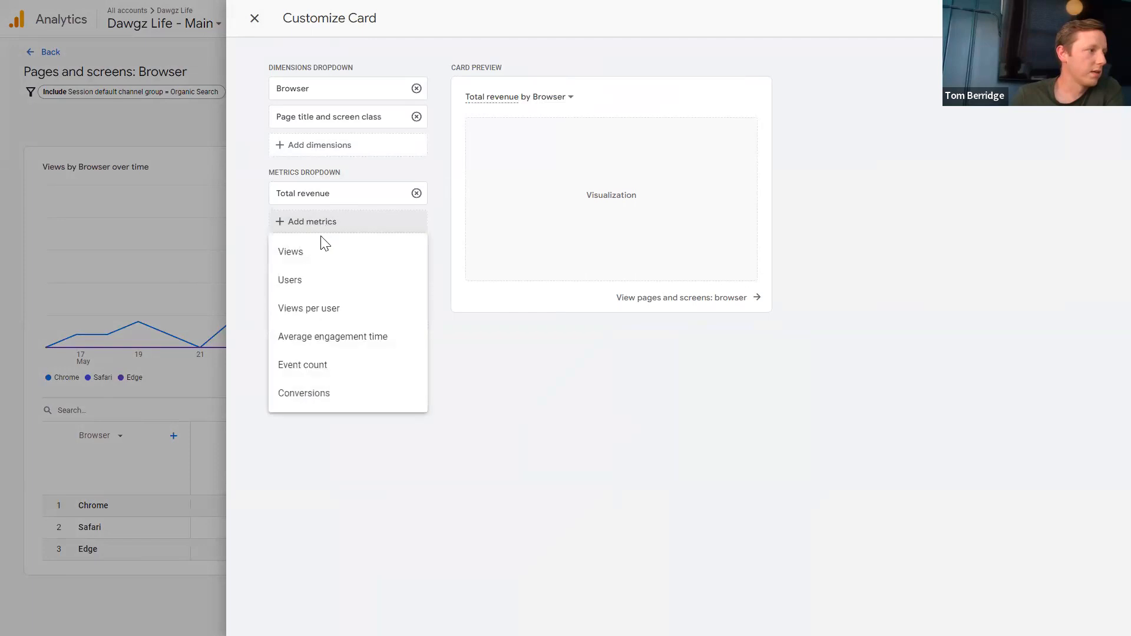
pyautogui.click(352, 340)
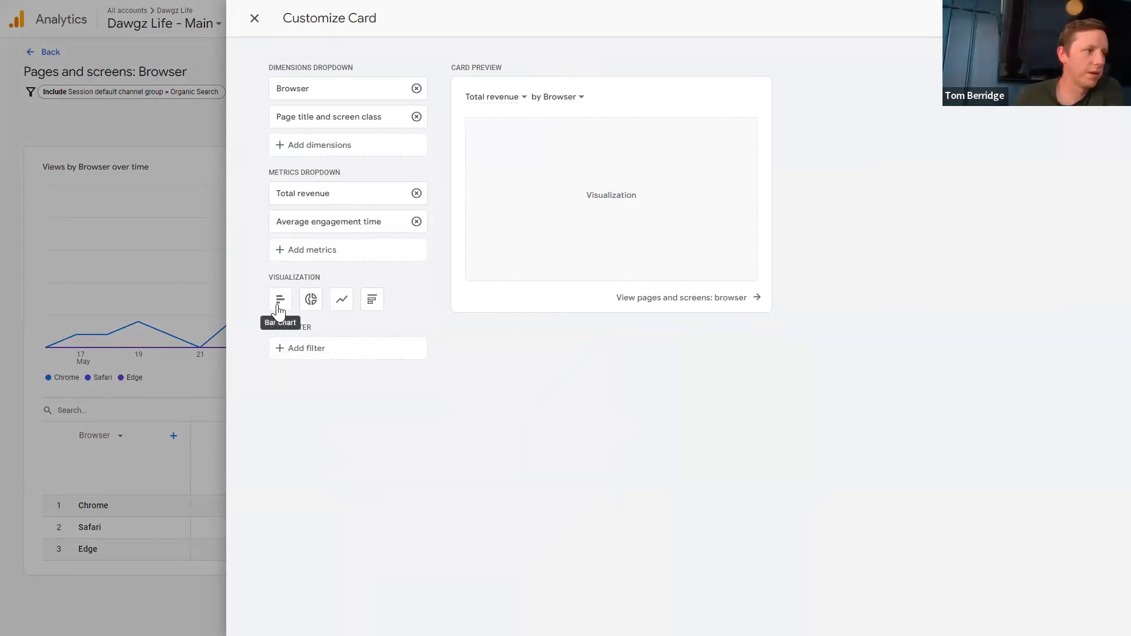
pyautogui.click(311, 300)
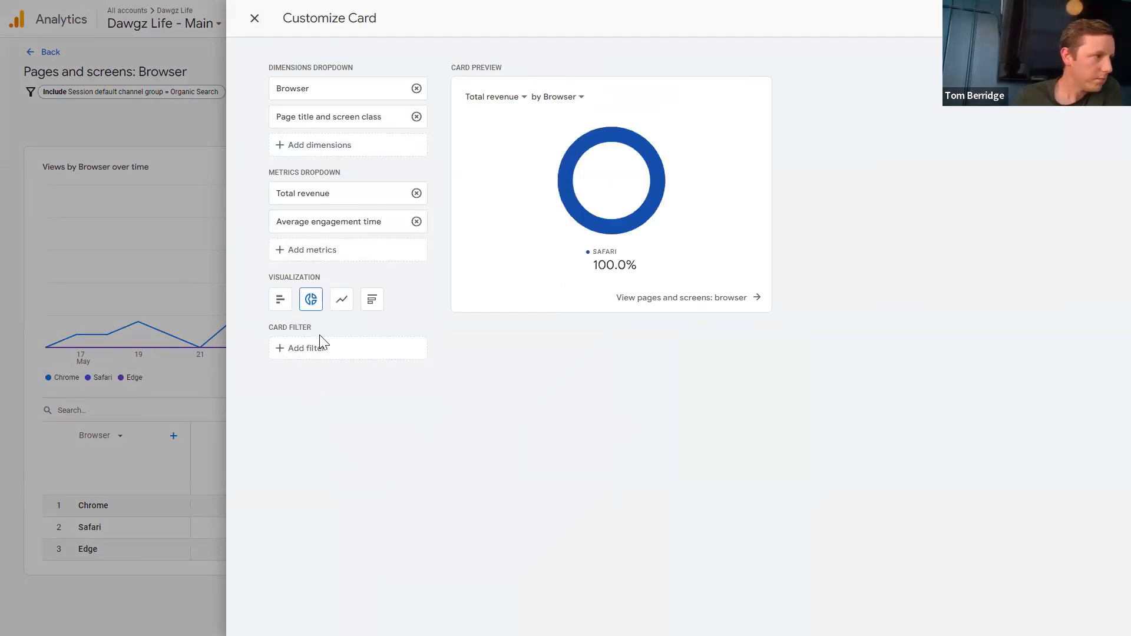
# - Apply the current report filter to the summary card and add the finished card to the report
pyautogui.click(289, 355)
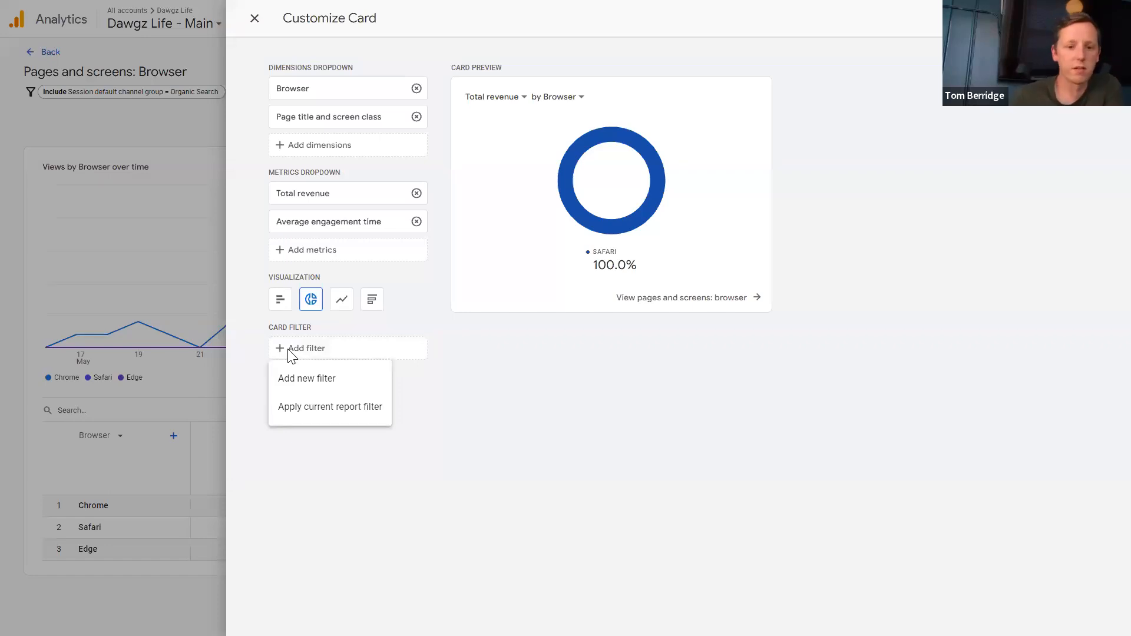
pyautogui.click(351, 406)
pyautogui.click(1096, 18)
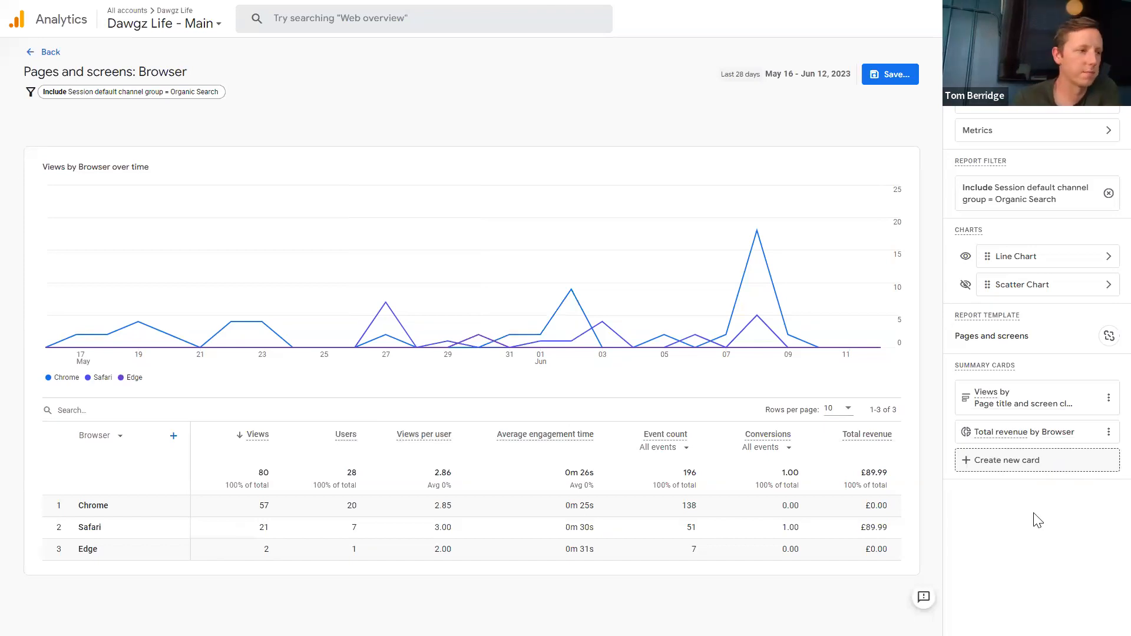
# - Save the customized report as a new report named "Organic: Pages and screens w/Browser"
pyautogui.click(887, 77)
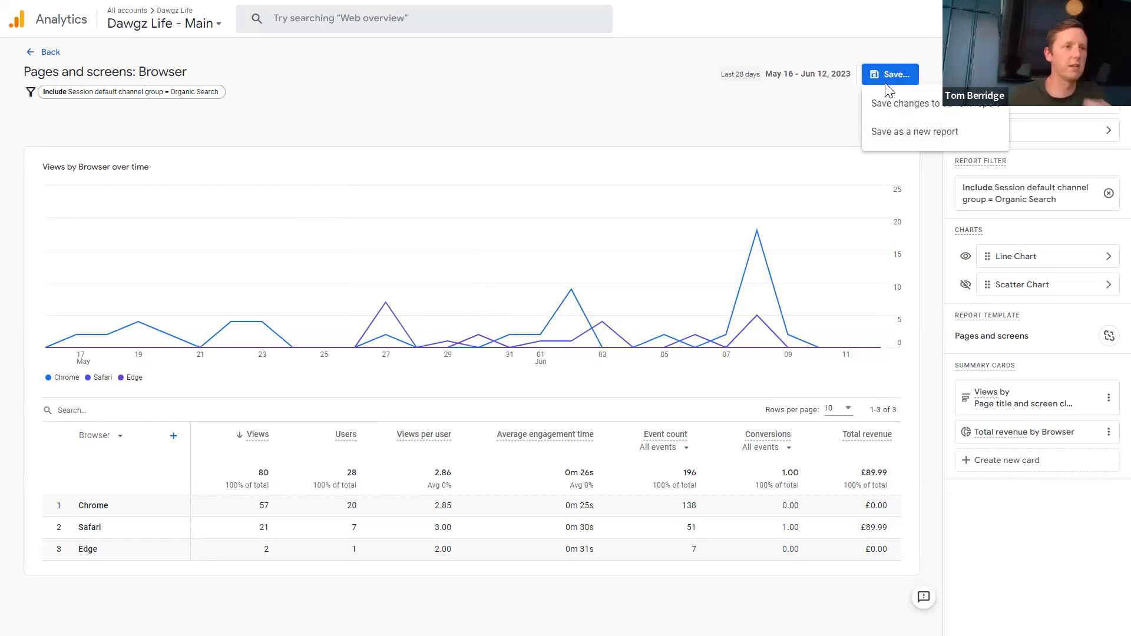
pyautogui.click(901, 133)
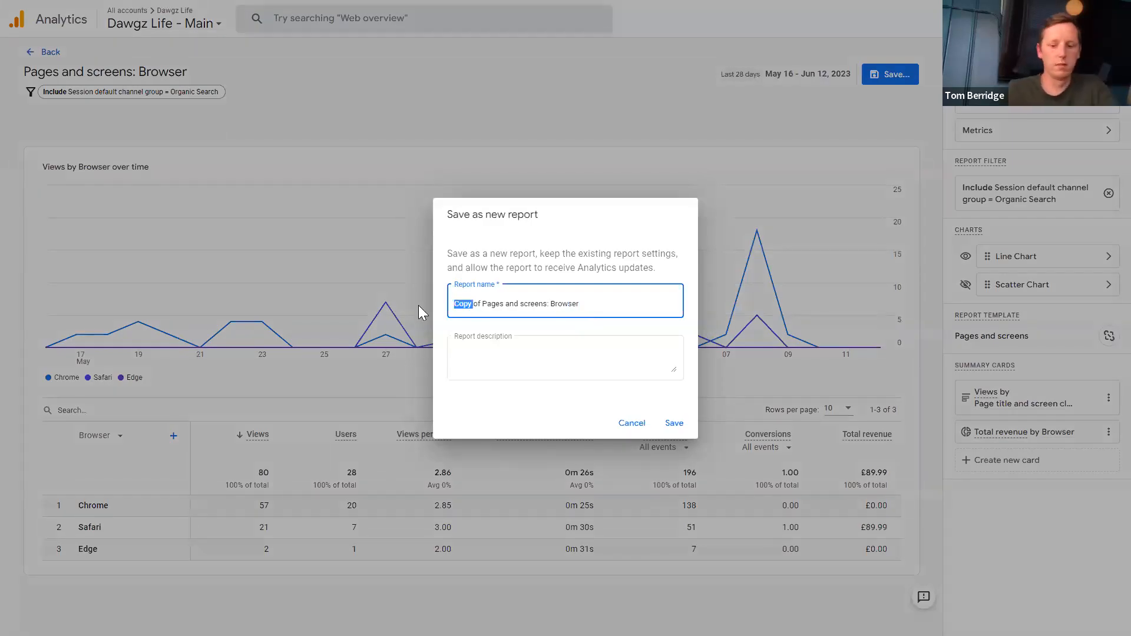
pyautogui.press('Delete')
pyautogui.press('Delete')
pyautogui.press('Delete')
pyautogui.press('Delete')
pyautogui.press('Delete')
pyautogui.write('Organic:')
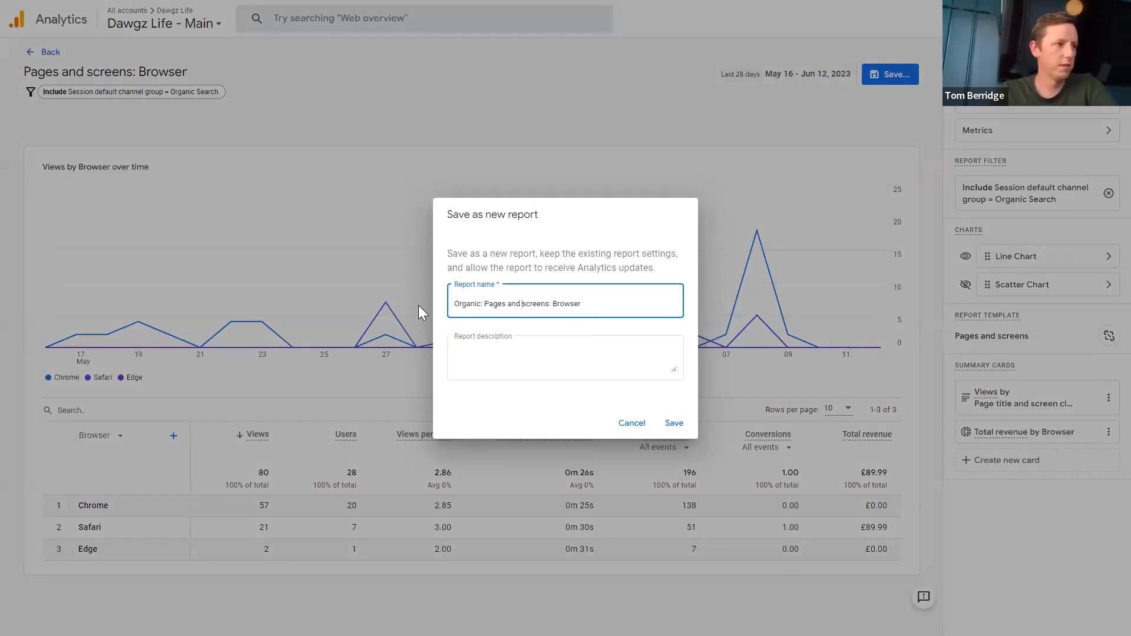
pyautogui.write(' w')
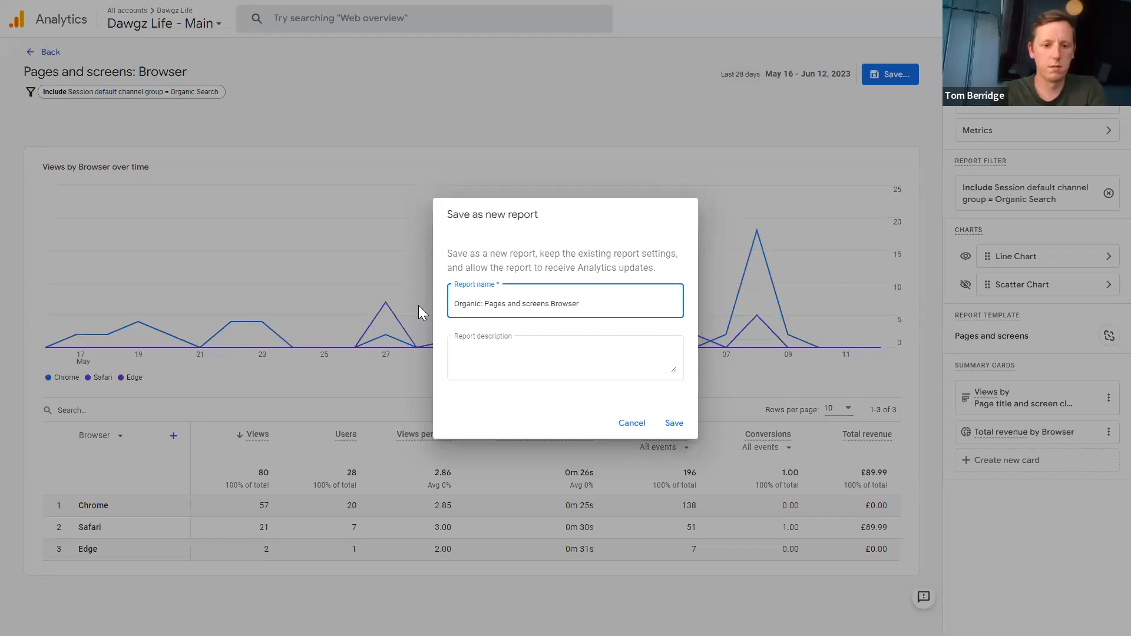
pyautogui.write('/')
pyautogui.press('Delete')
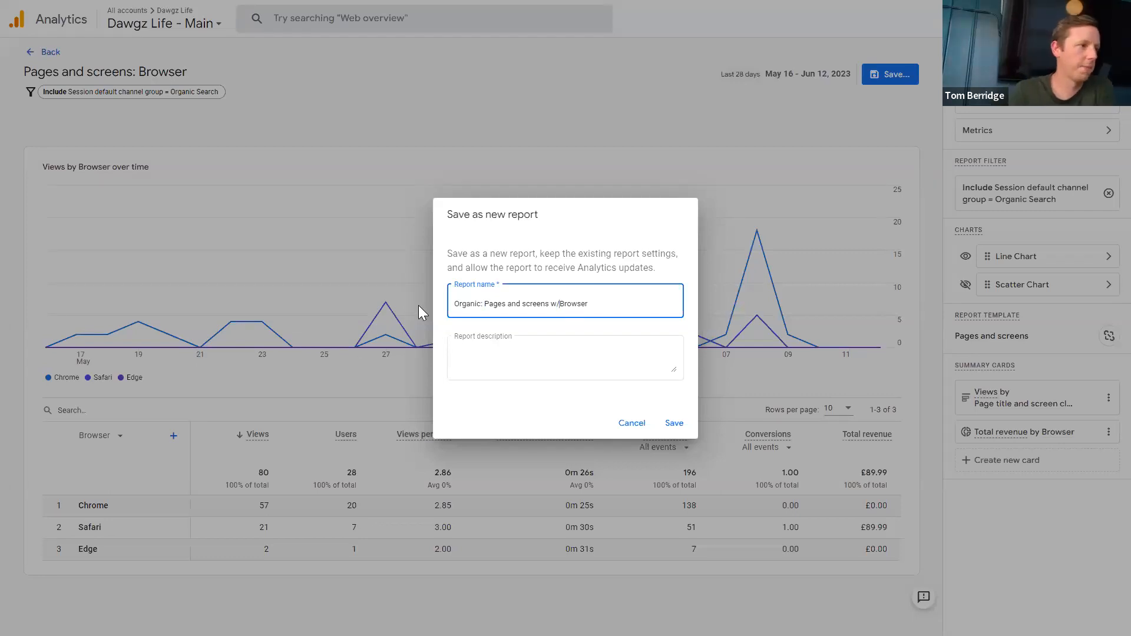
pyautogui.click(663, 429)
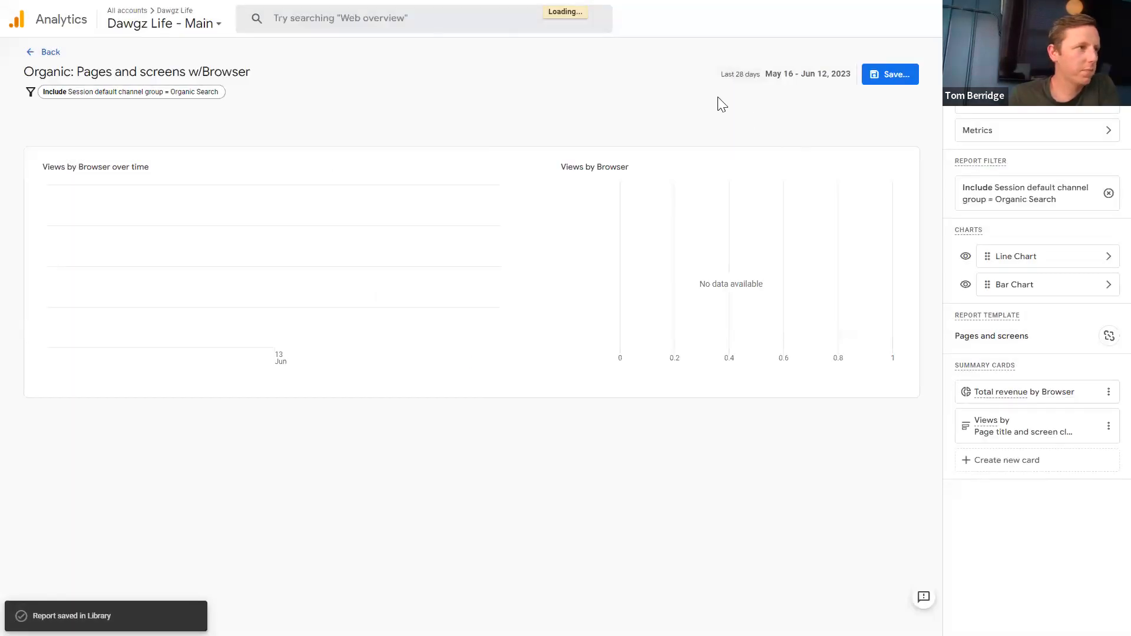
# - Leave the report editor and open the report Library to look over the collections and the newly saved report
pyautogui.click(51, 53)
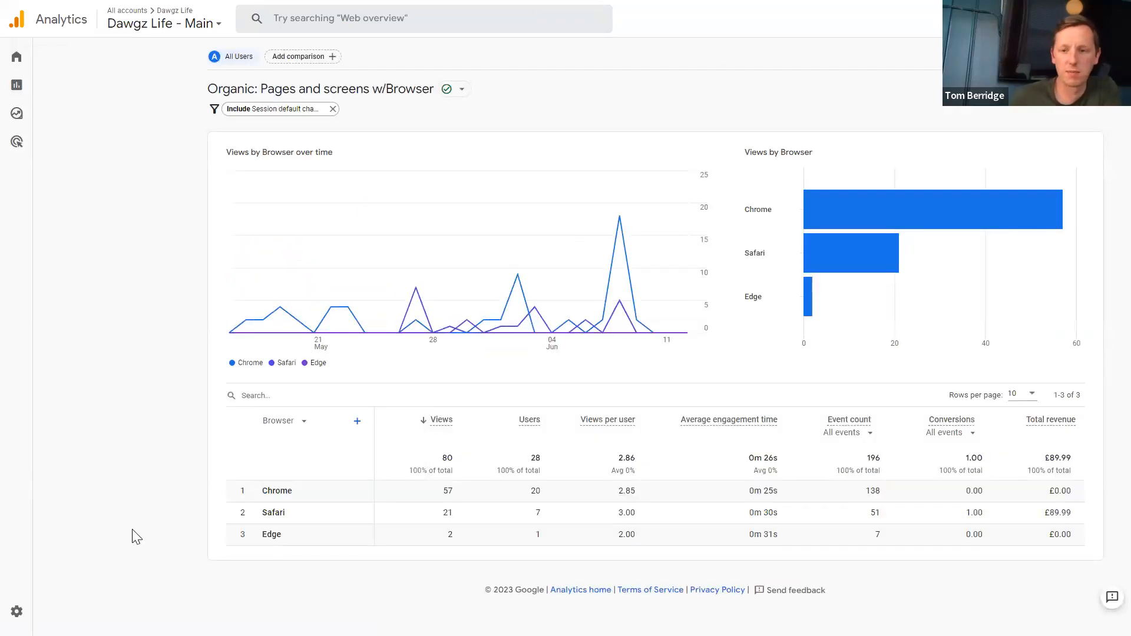
pyautogui.moveTo(20, 227)
pyautogui.click(70, 88)
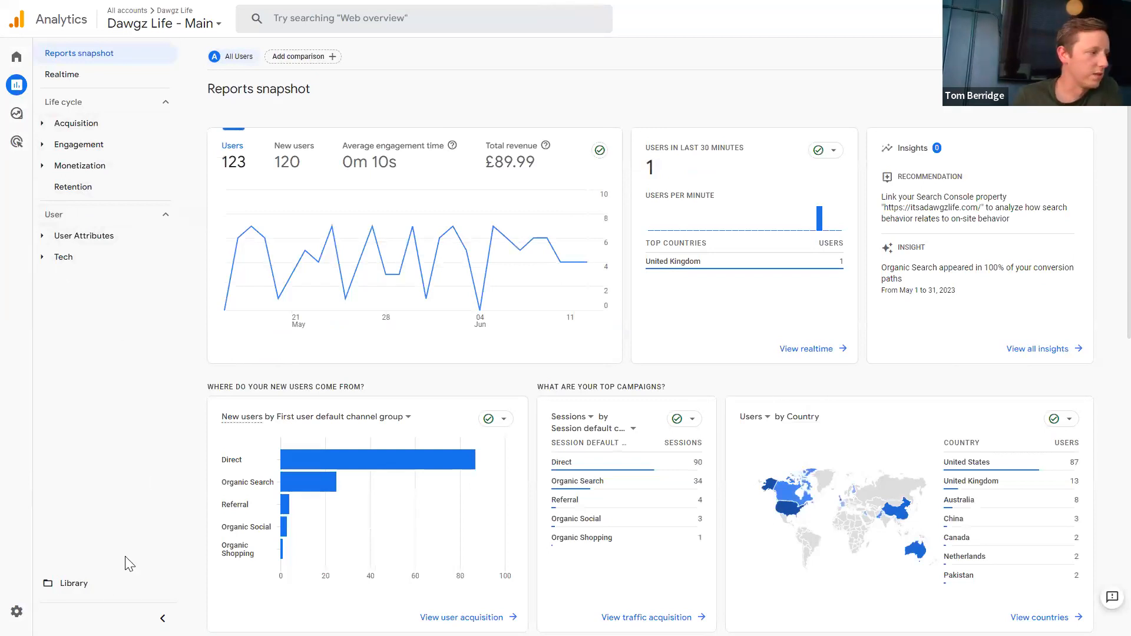
pyautogui.click(73, 585)
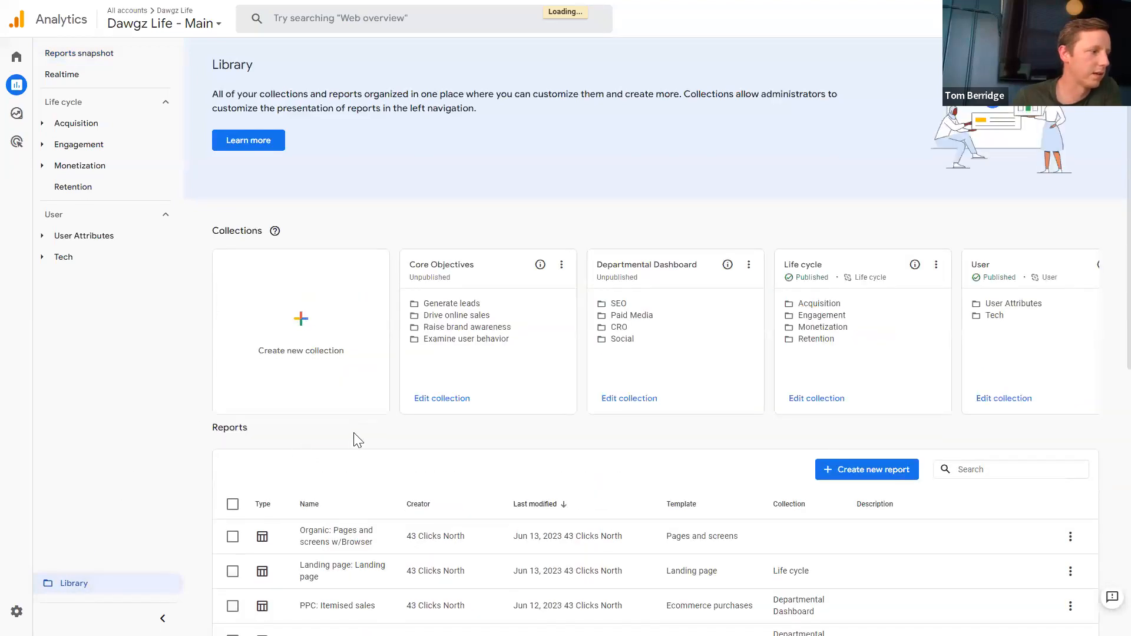
pyautogui.scroll(-2, 357, 438)
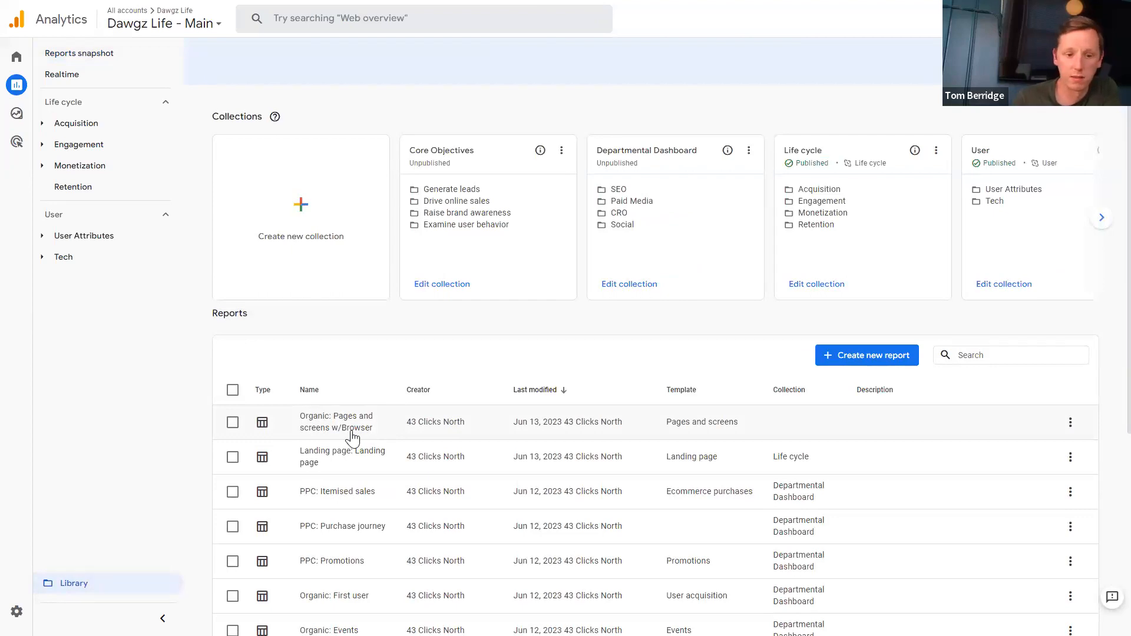
pyautogui.scroll(1, 353, 442)
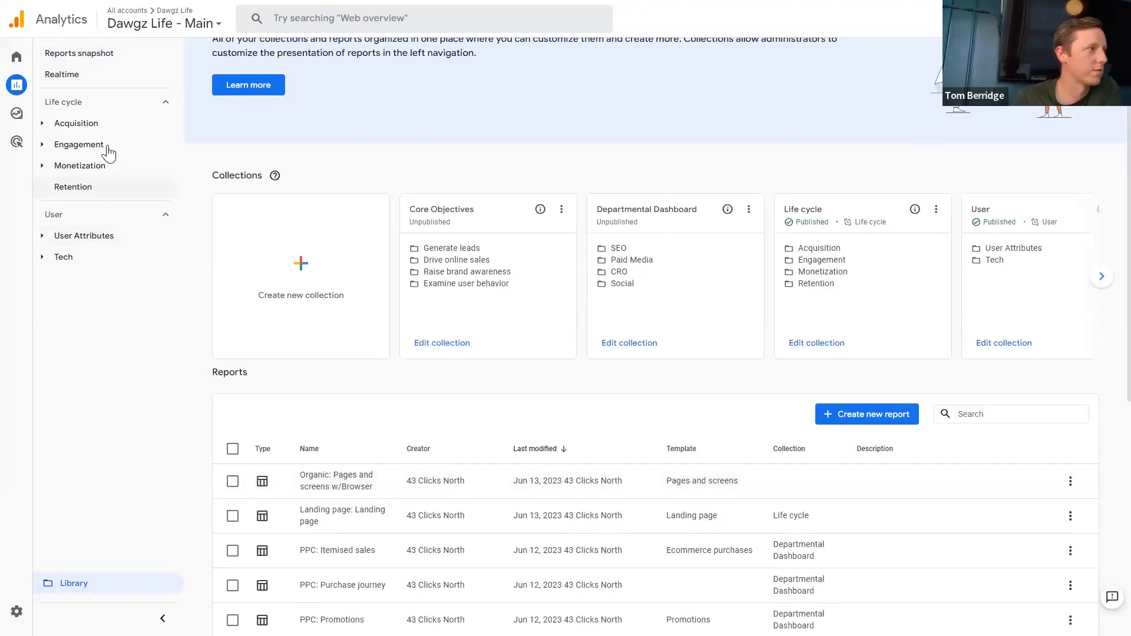
# - Look through the Life cycle report groups and open the "Landing page: Landing page" report under Engagement
pyautogui.click(167, 106)
pyautogui.click(167, 106)
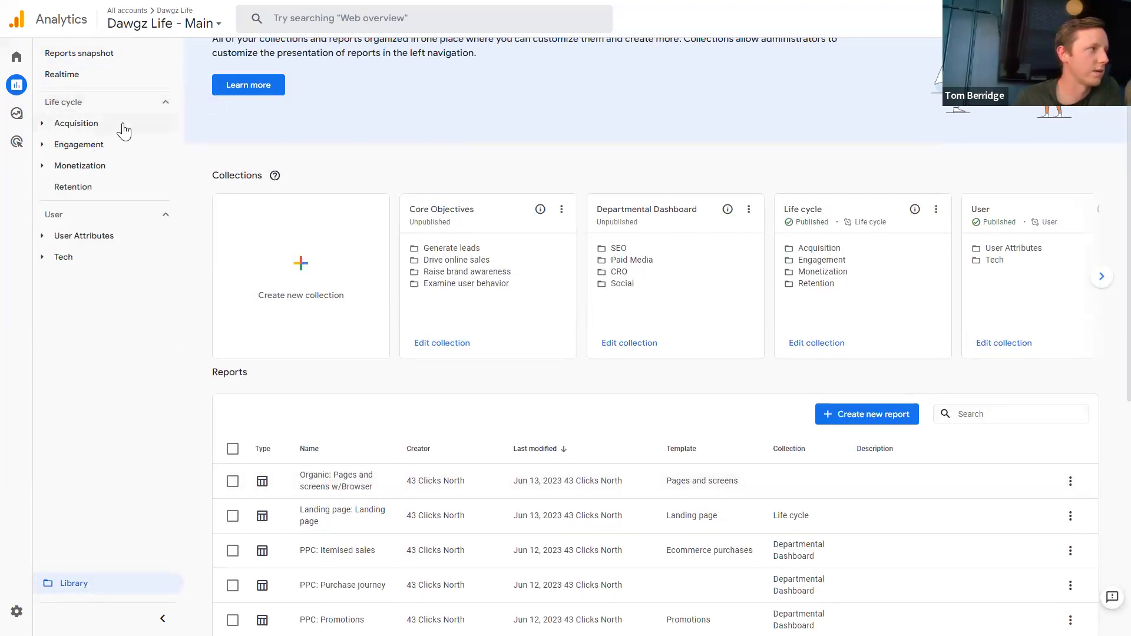
pyautogui.click(51, 125)
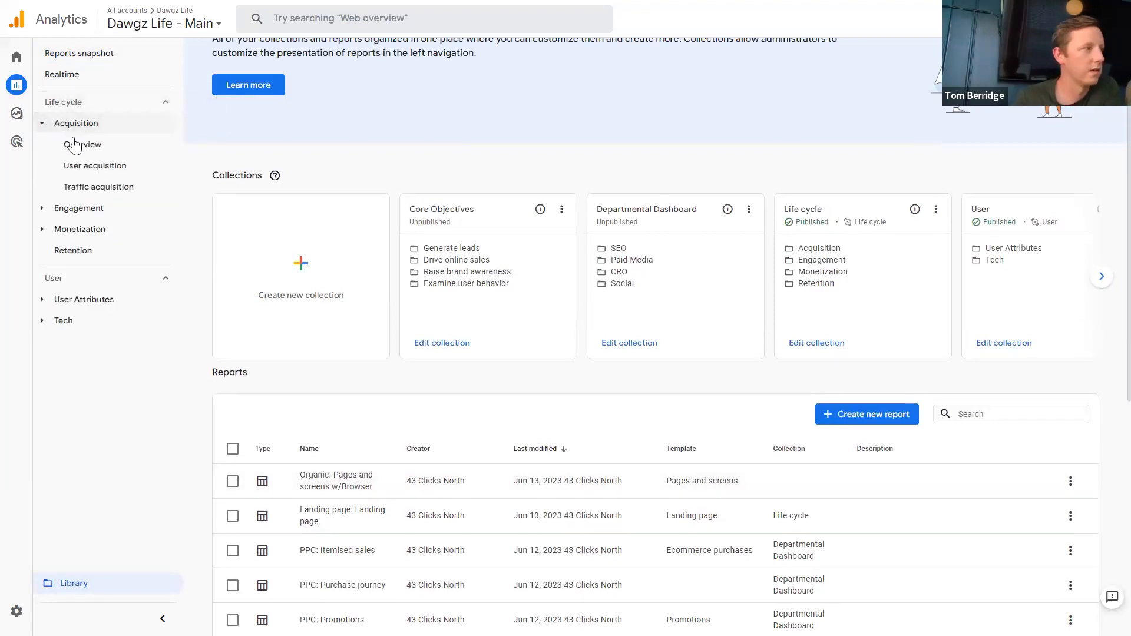
pyautogui.click(50, 125)
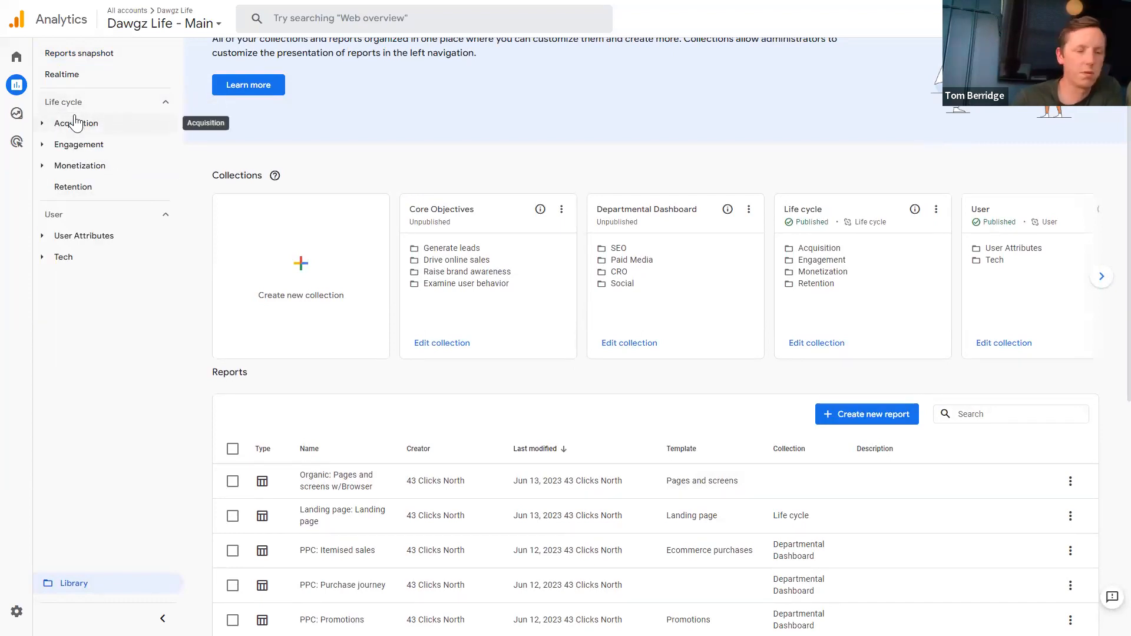
pyautogui.click(74, 145)
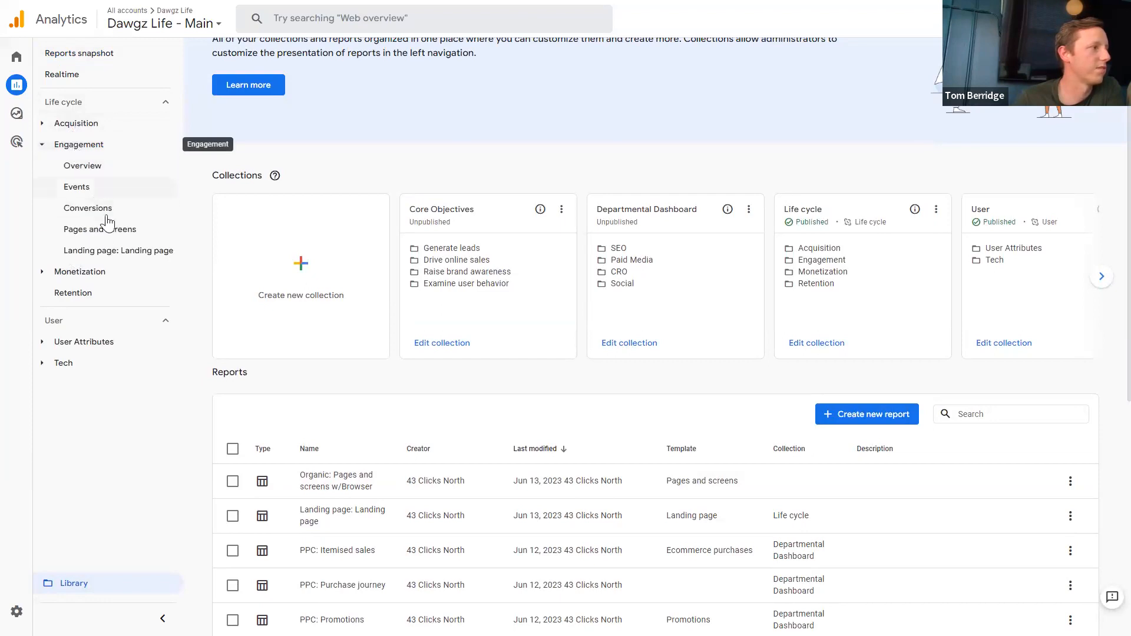
pyautogui.click(110, 259)
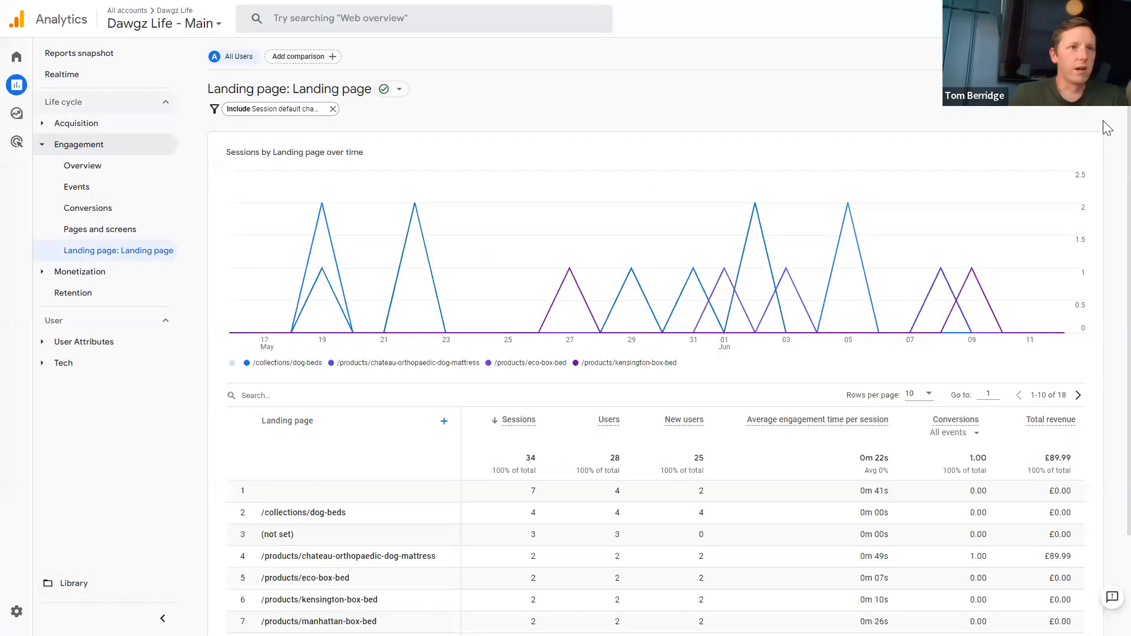
# - Customize the landing page report by adding Operating system as a dimension and apply the change
pyautogui.click(1084, 89)
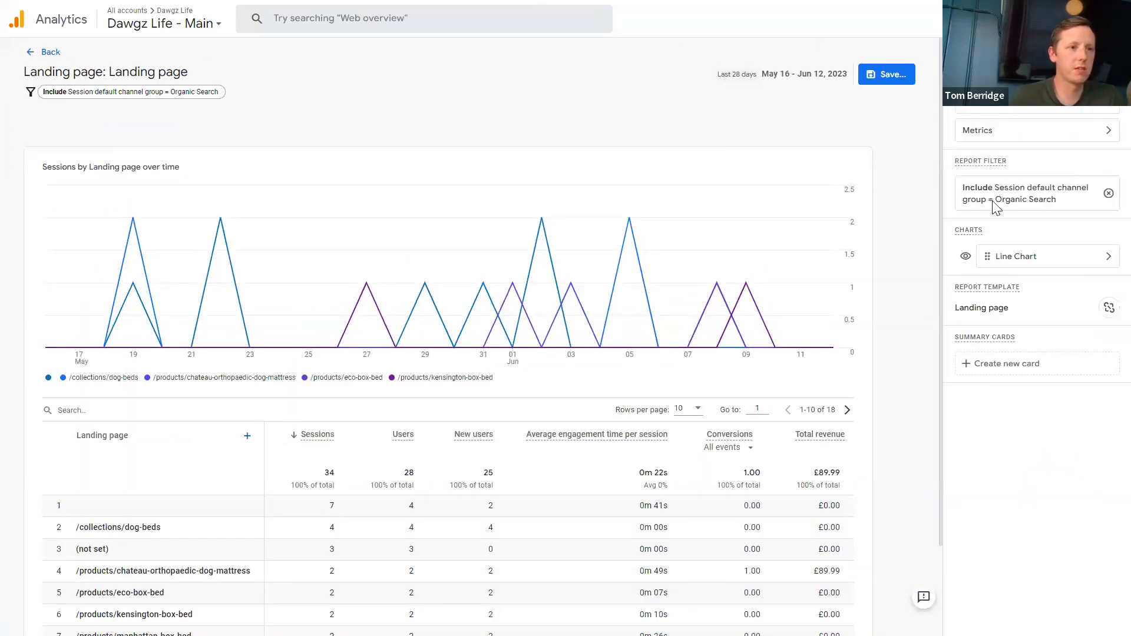
pyautogui.click(1039, 110)
pyautogui.click(1023, 145)
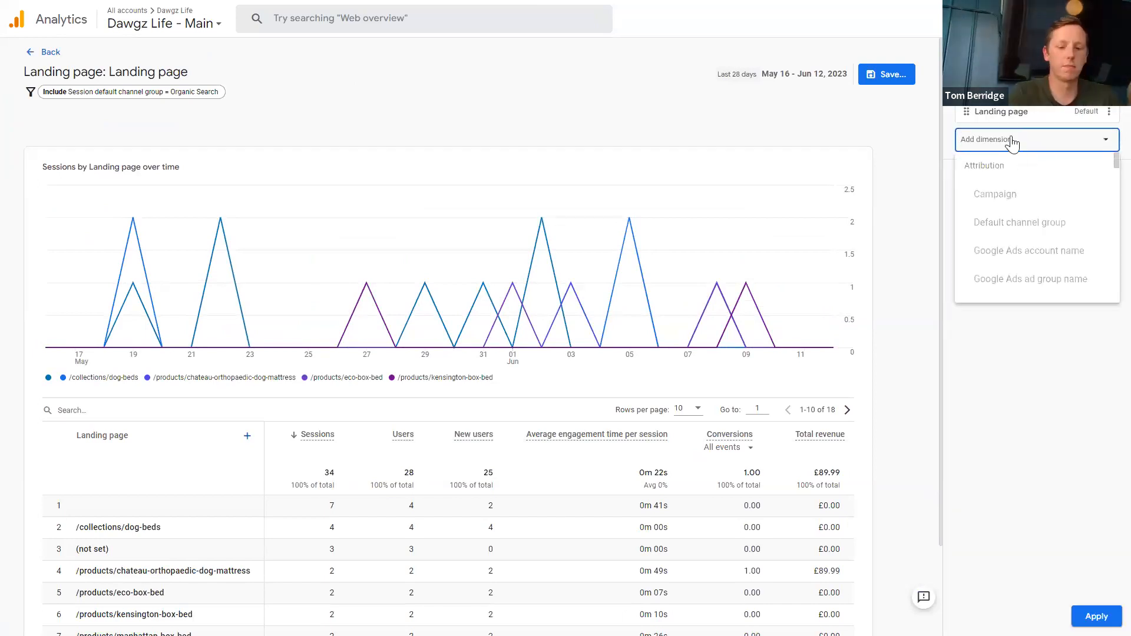
pyautogui.write('oper')
pyautogui.click(1004, 196)
pyautogui.click(1096, 616)
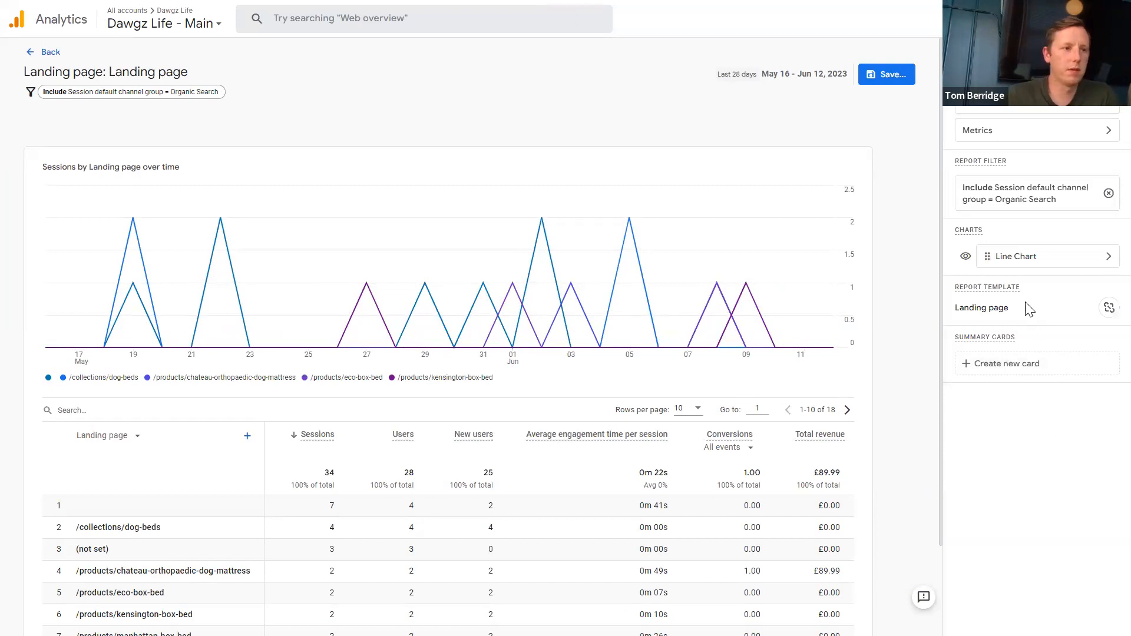
# - Create a new summary card with the dimension Operating system and the metrics Total revenue and Sessions
pyautogui.click(1005, 364)
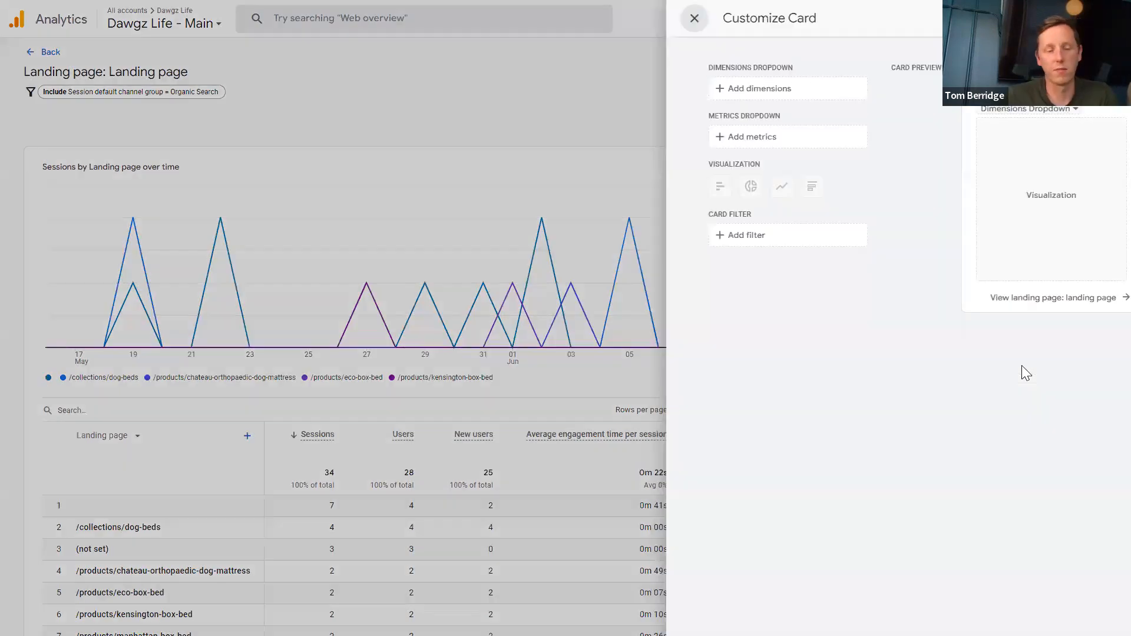
pyautogui.click(325, 88)
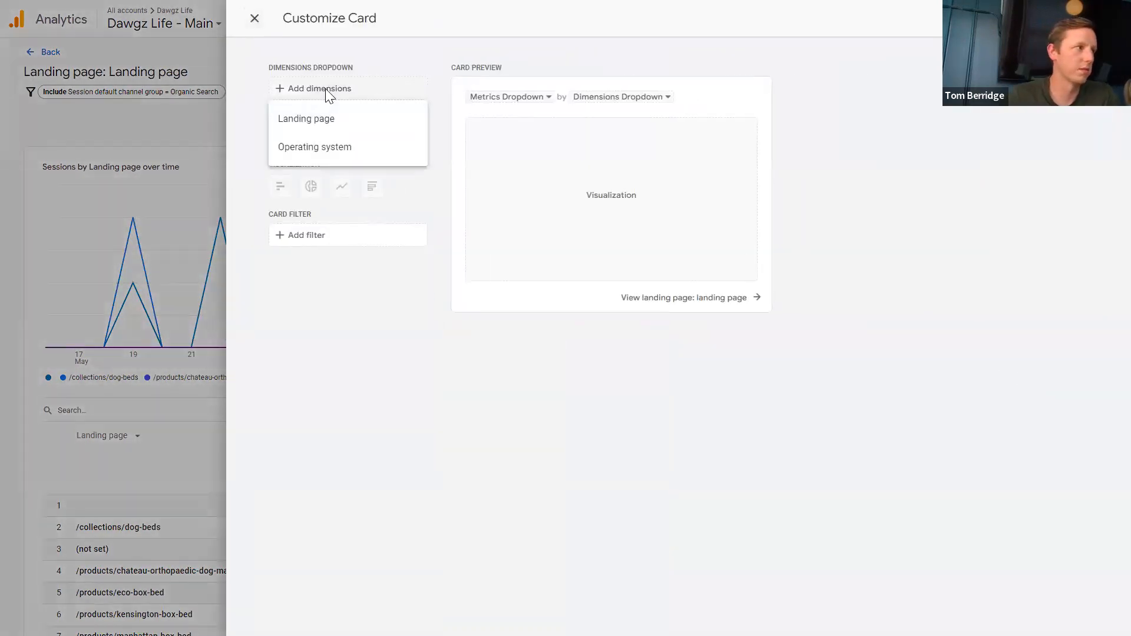
pyautogui.click(333, 151)
pyautogui.click(308, 168)
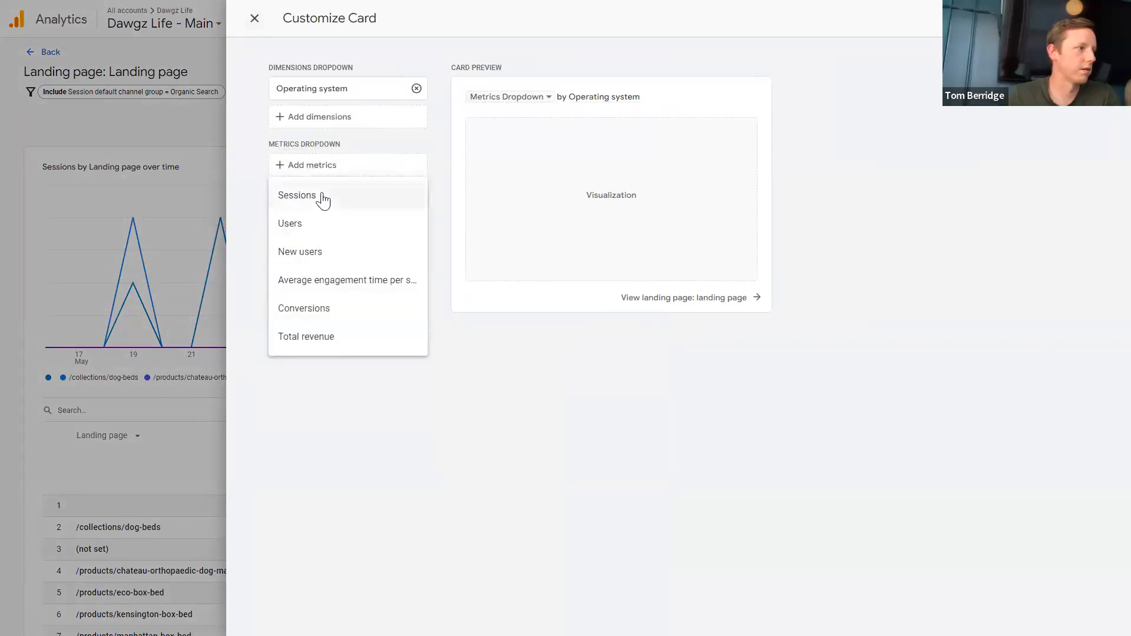
pyautogui.click(313, 335)
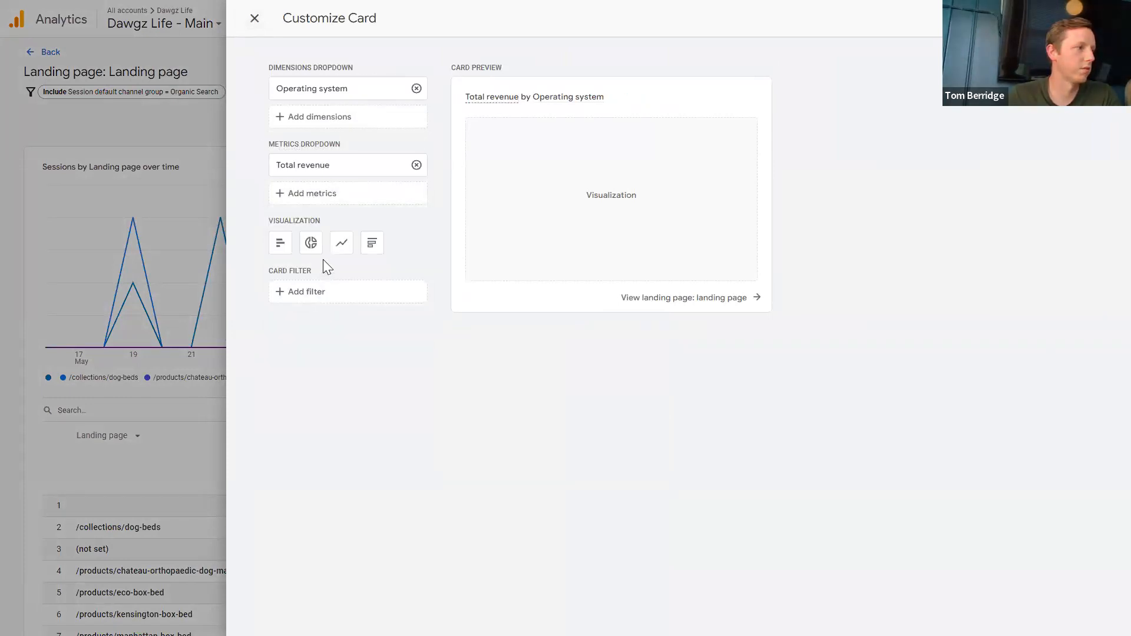
pyautogui.click(298, 203)
pyautogui.click(297, 224)
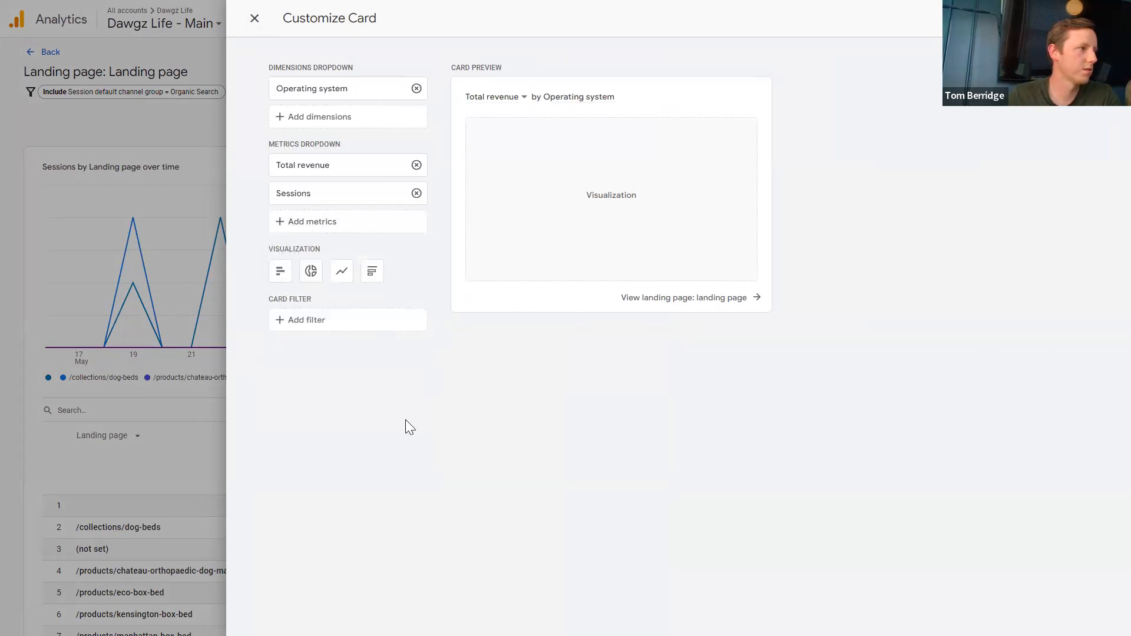
# - Visualize the card as a donut chart with the current report filter and add it to the report
pyautogui.click(311, 271)
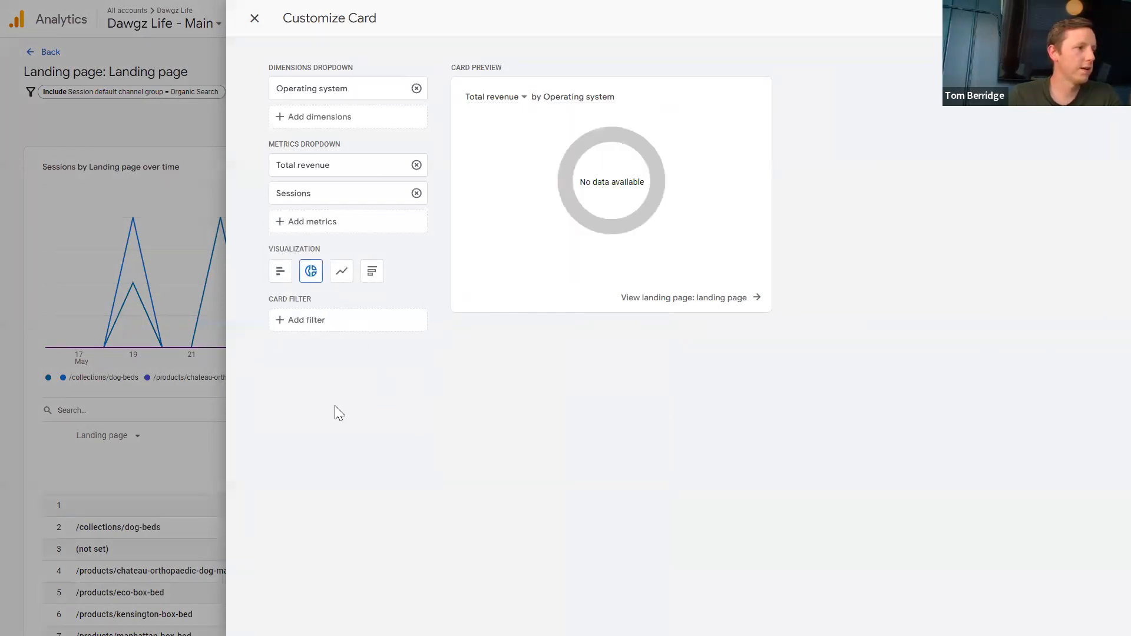
pyautogui.click(319, 323)
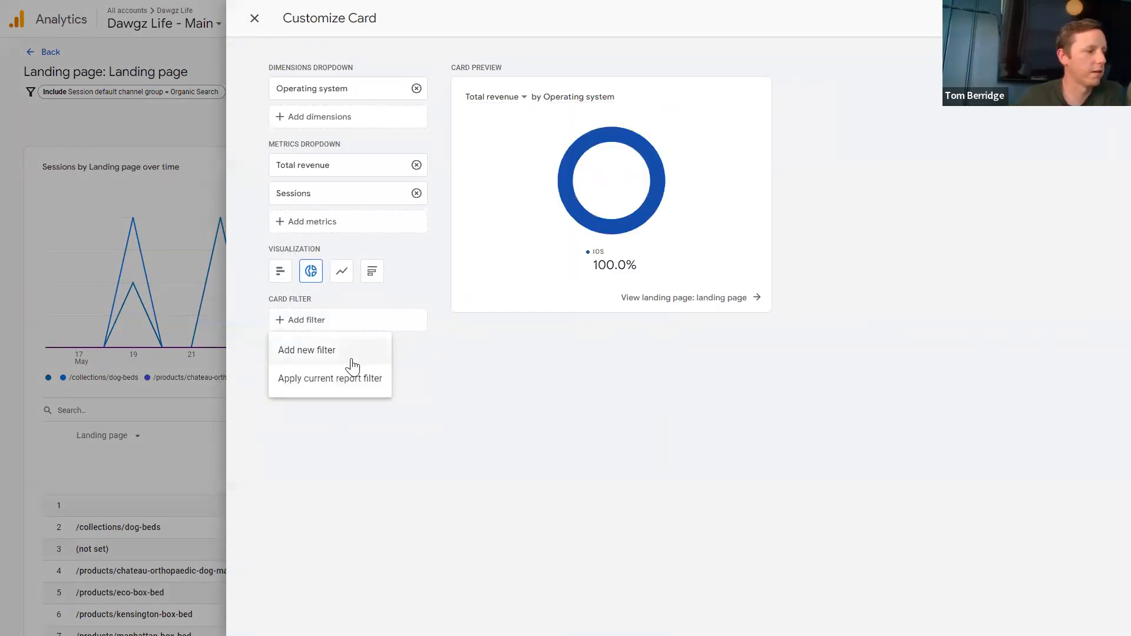
pyautogui.click(322, 386)
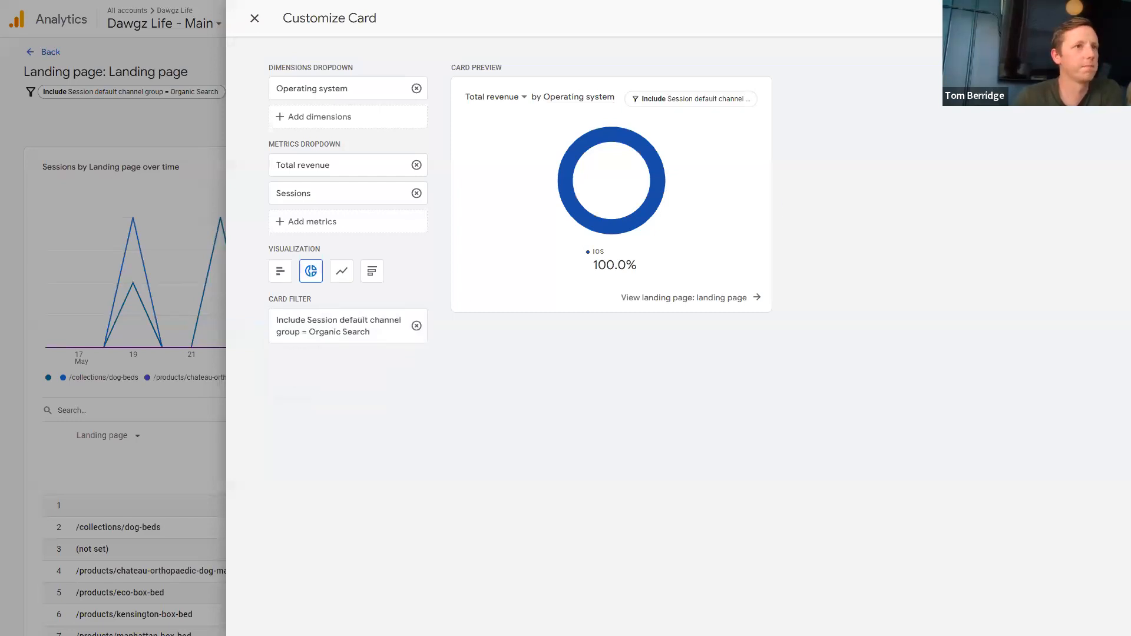
pyautogui.click(1098, 19)
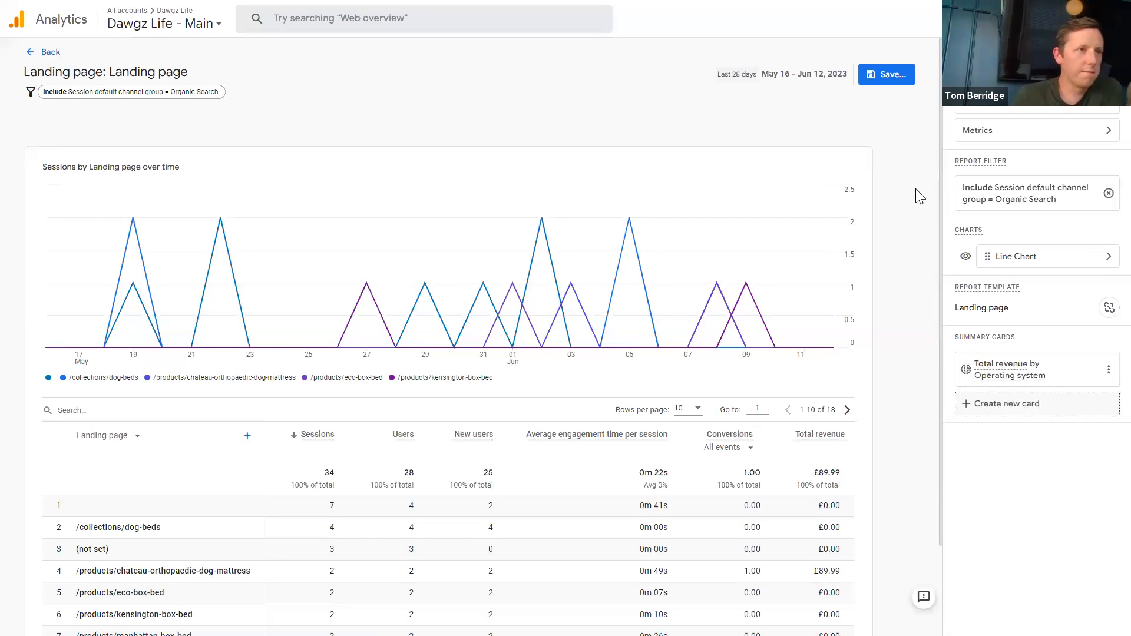
# - Save the customized landing page report as a new report named "Organic Landing page: OS"
pyautogui.click(881, 80)
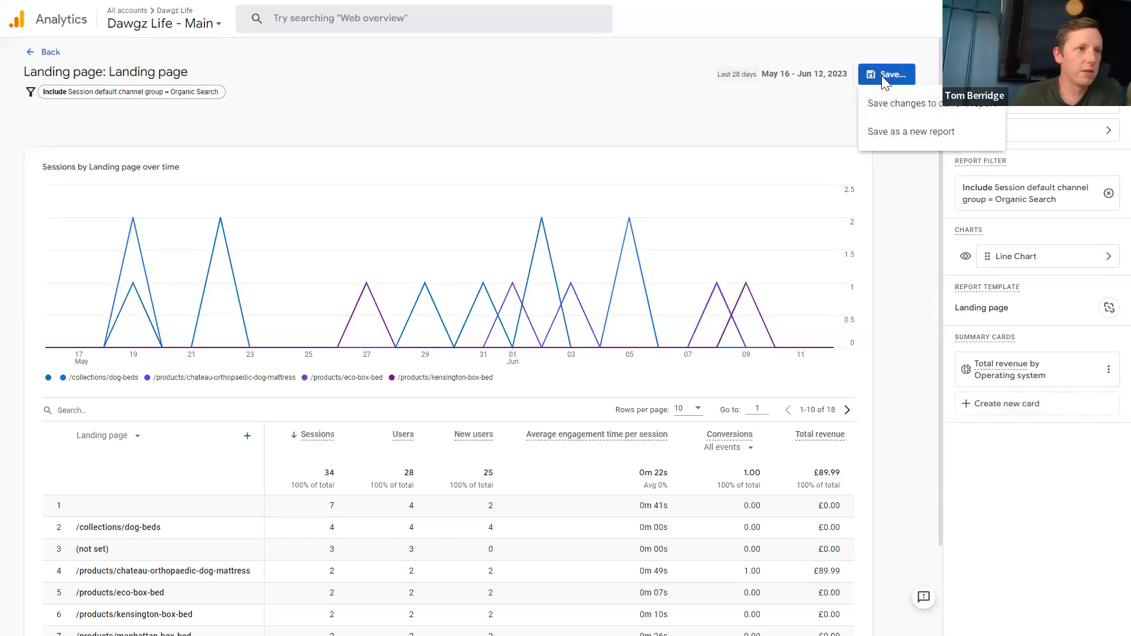
pyautogui.click(913, 126)
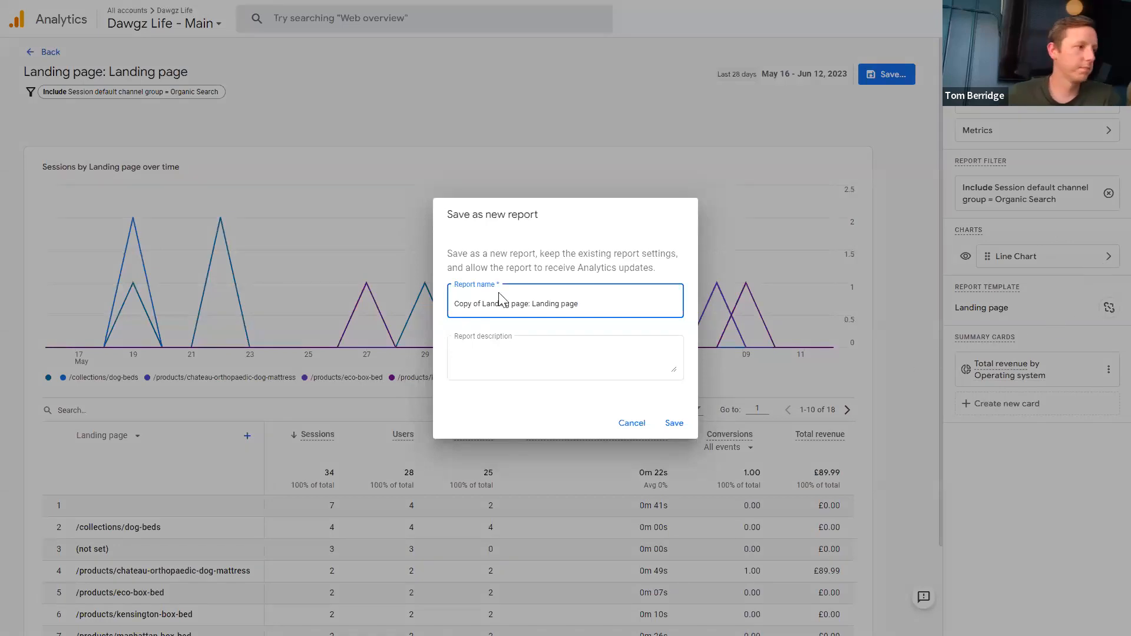
pyautogui.moveTo(469, 306); pyautogui.dragTo(449, 308)
pyautogui.press('BackSpace')
pyautogui.press('Delete')
pyautogui.press('Delete')
pyautogui.press('Delete')
pyautogui.press('Delete')
pyautogui.write('Oragnic')
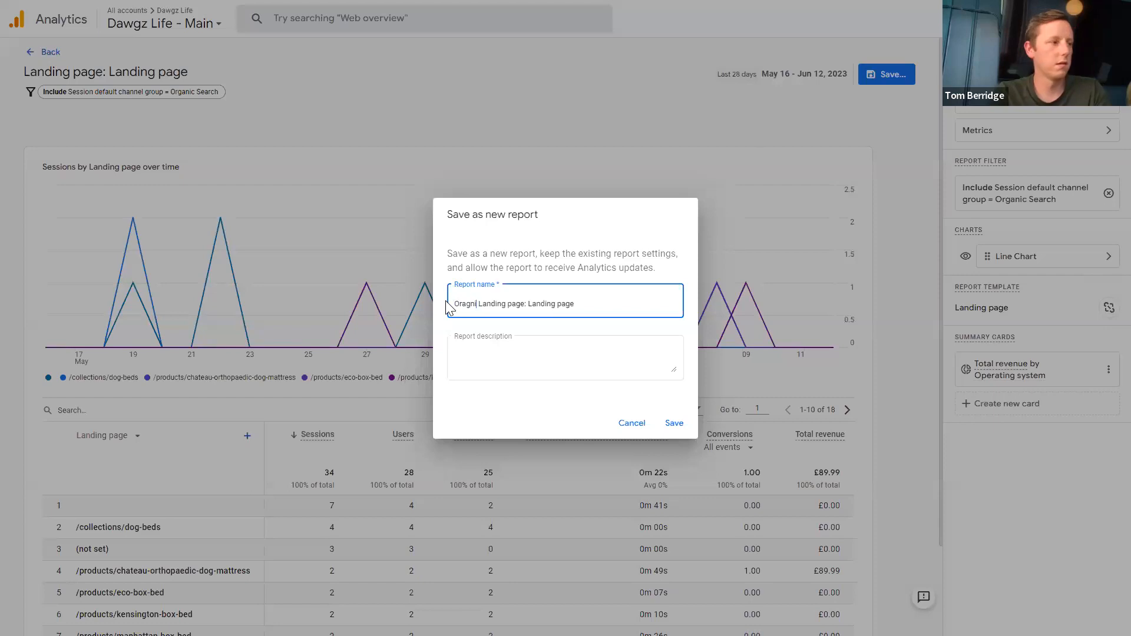
pyautogui.hotkey('ctrl', 'BackSpace')
pyautogui.hotkey('ctrl', 'BackSpace')
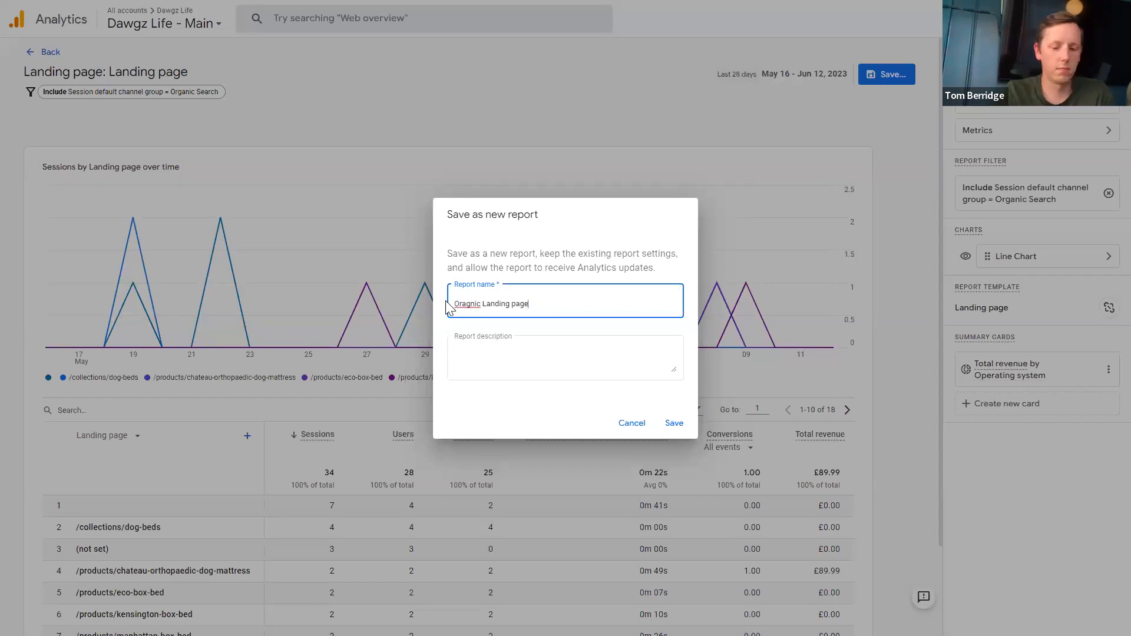
pyautogui.write(': OS')
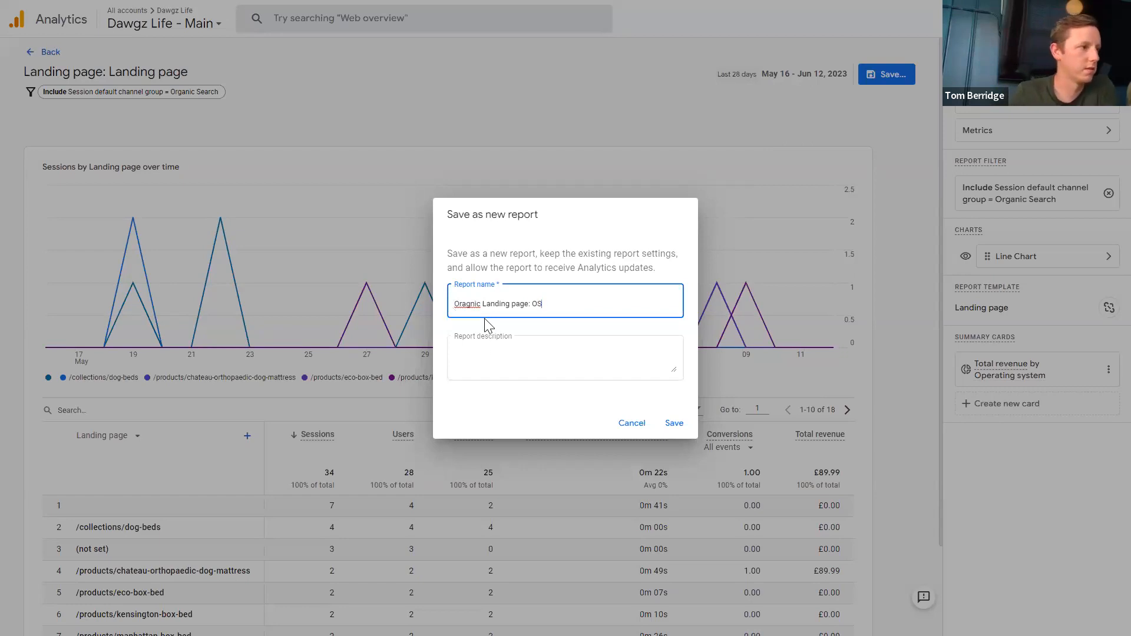
pyautogui.rightClick(471, 307)
pyautogui.click(495, 317)
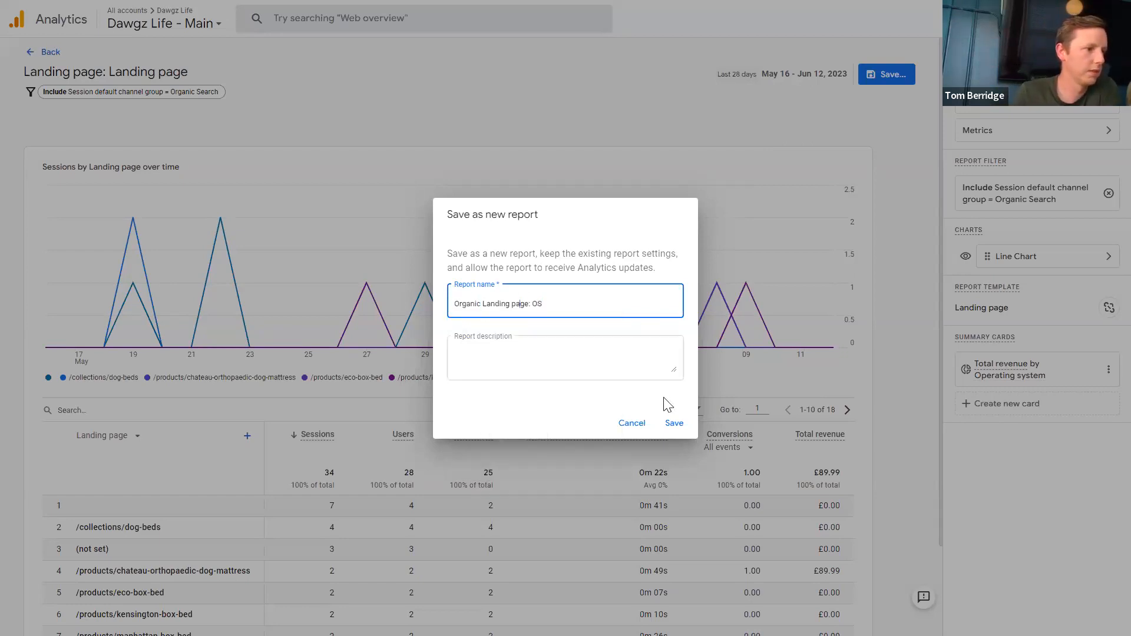
pyautogui.click(673, 423)
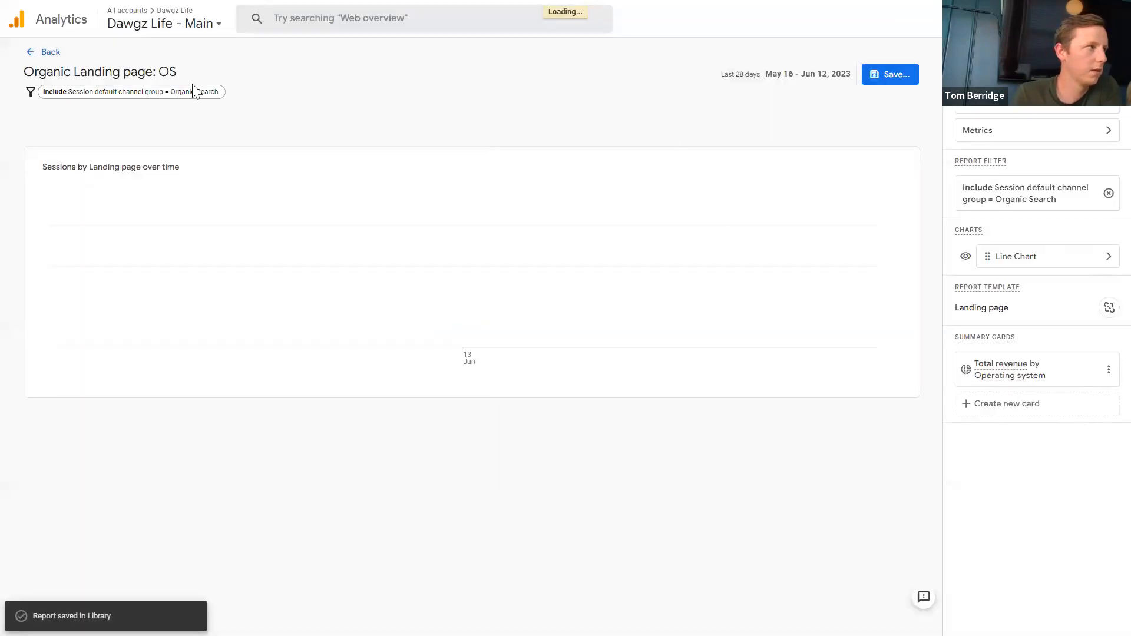
# - Leave the report customization and open the Departmental Dashboard collection in the Library for editing
pyautogui.click(32, 53)
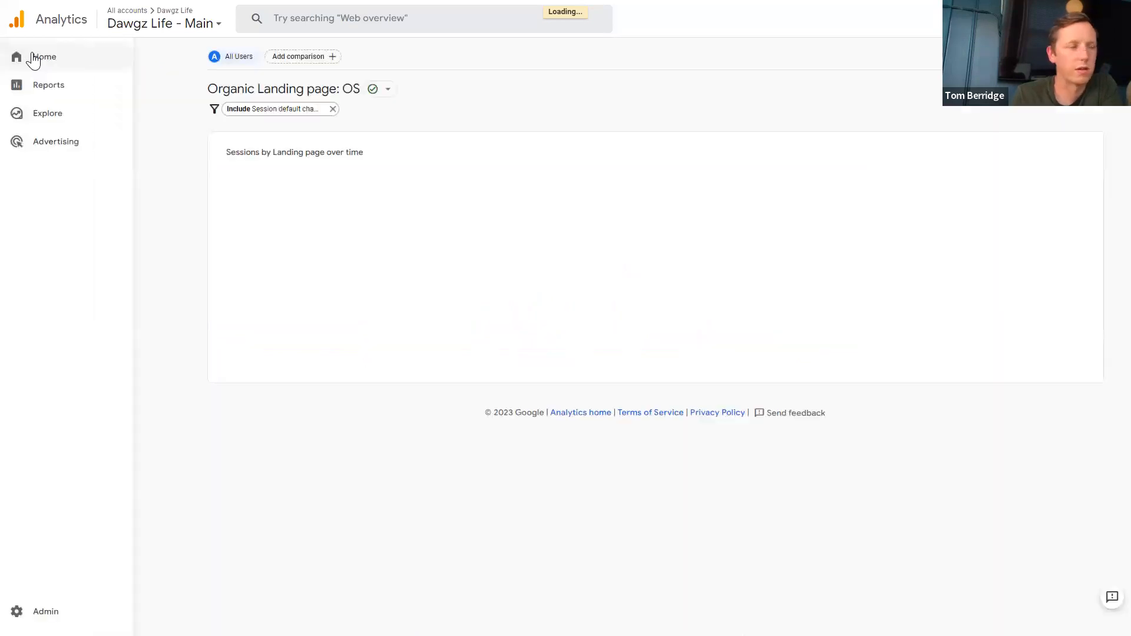
pyautogui.click(30, 88)
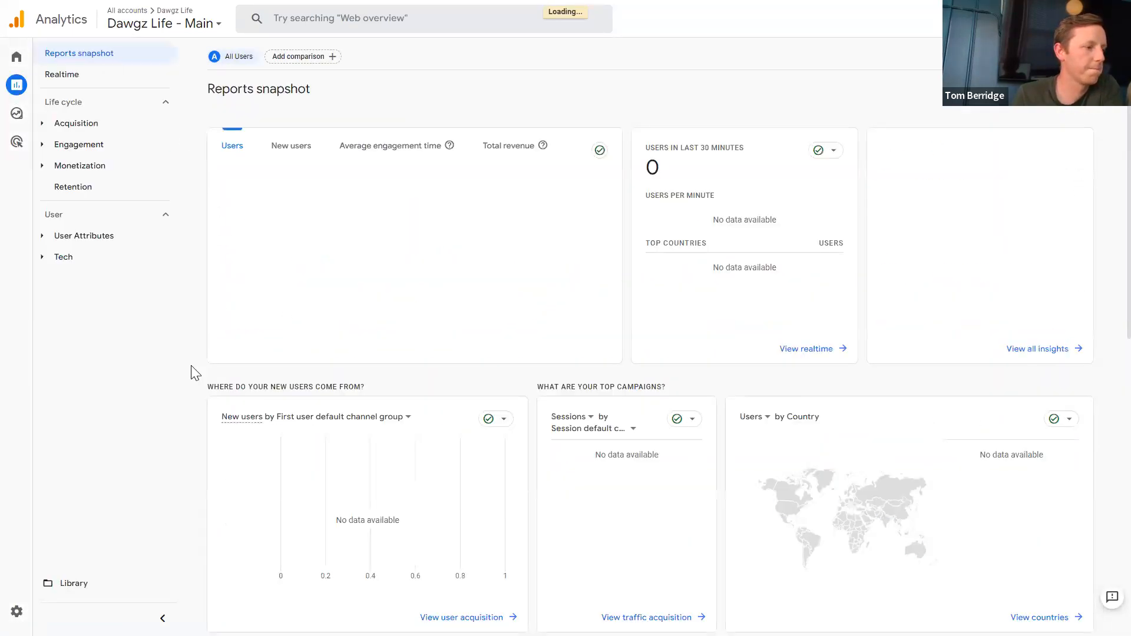
pyautogui.click(74, 583)
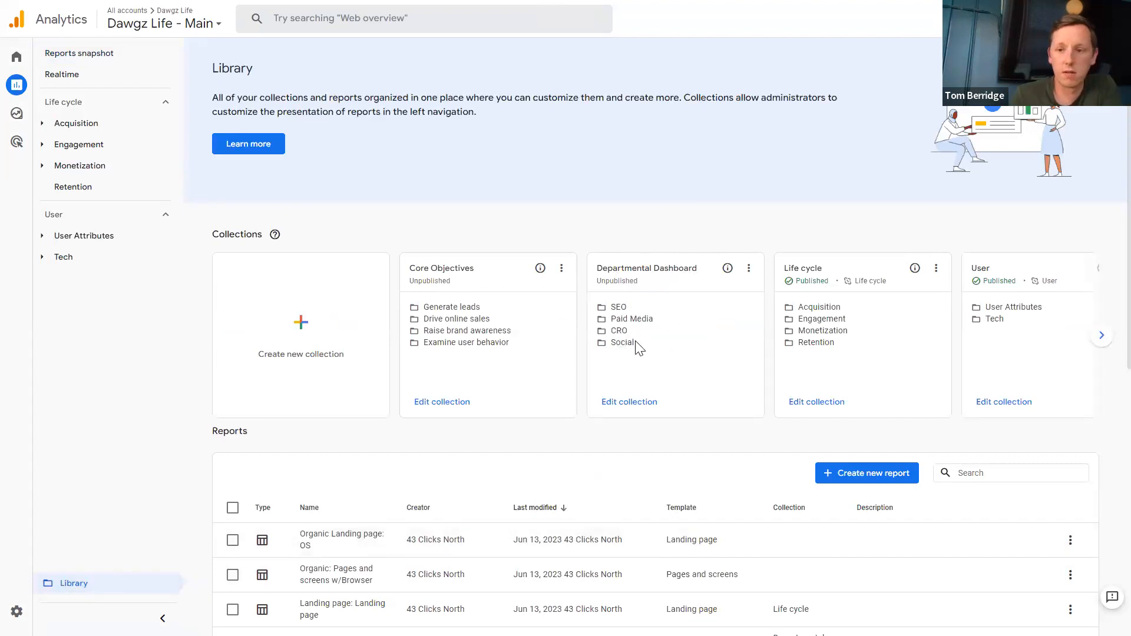
pyautogui.click(654, 406)
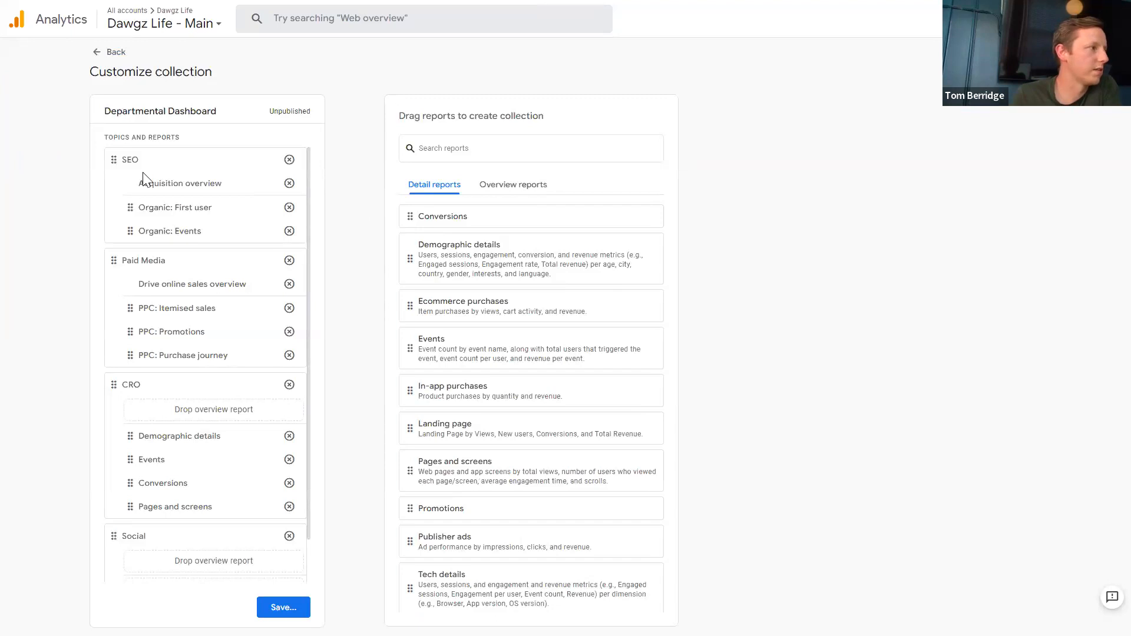
# - Add the detail reports "Organic Landing page: OS" and "Organic: Pages and screens w/Browser" to the collection's SEO topic
pyautogui.scroll(-10, 530, 353)
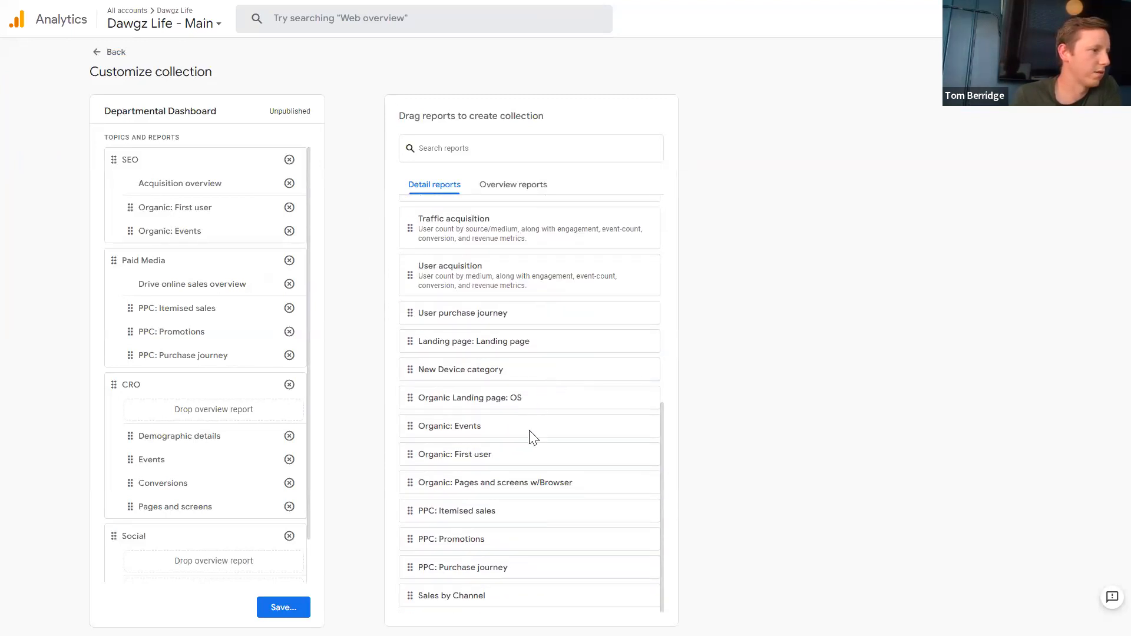
pyautogui.moveTo(411, 398); pyautogui.dragTo(142, 266)
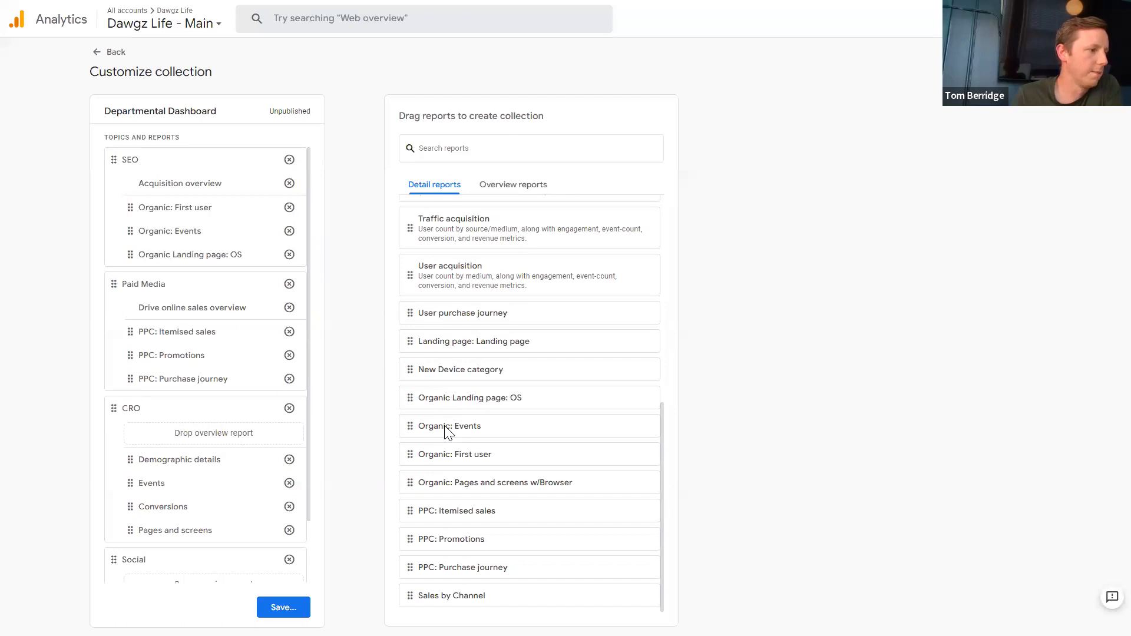
pyautogui.moveTo(412, 481); pyautogui.dragTo(139, 259)
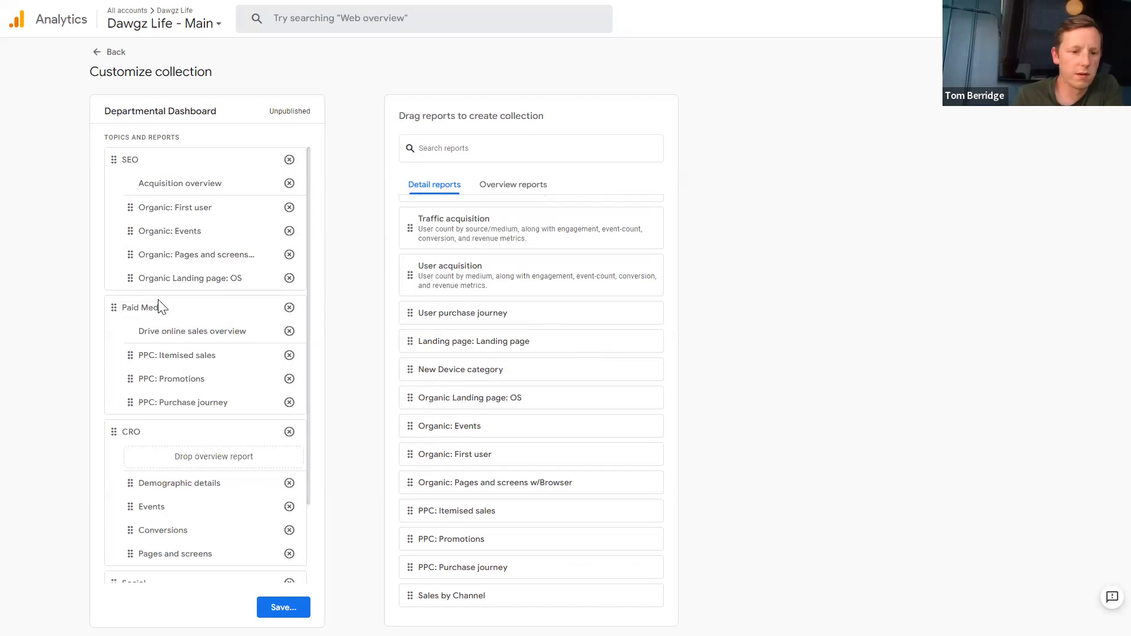
# - Add the Examine user behavior overview to the CRO topic and the Raise brand awareness overview to the Social topic
pyautogui.scroll(-2, 178, 342)
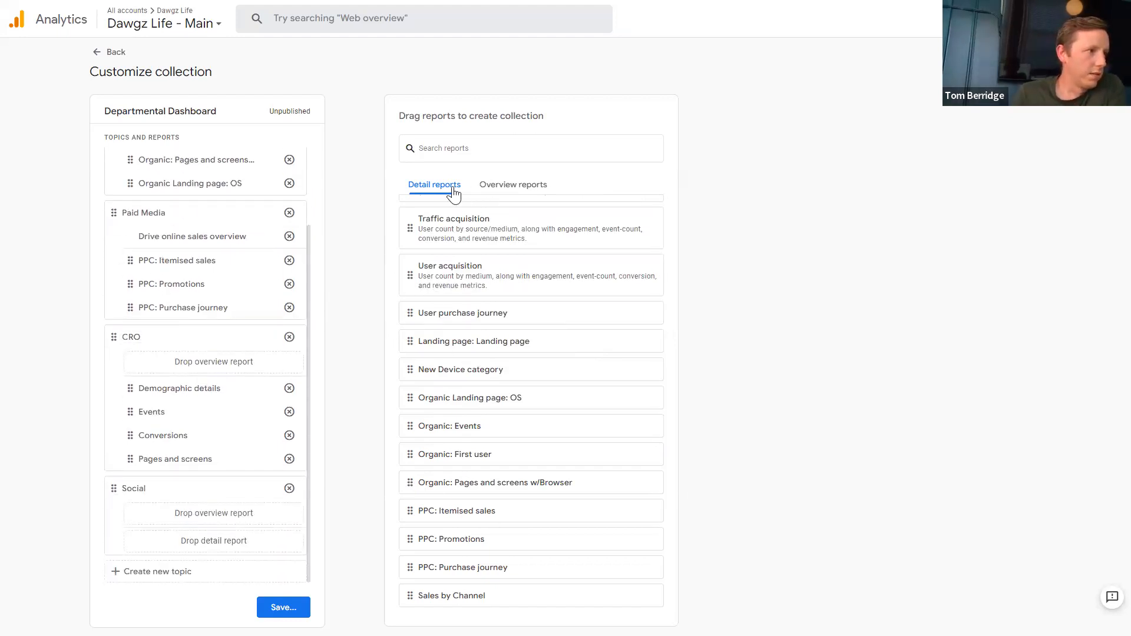
pyautogui.click(513, 186)
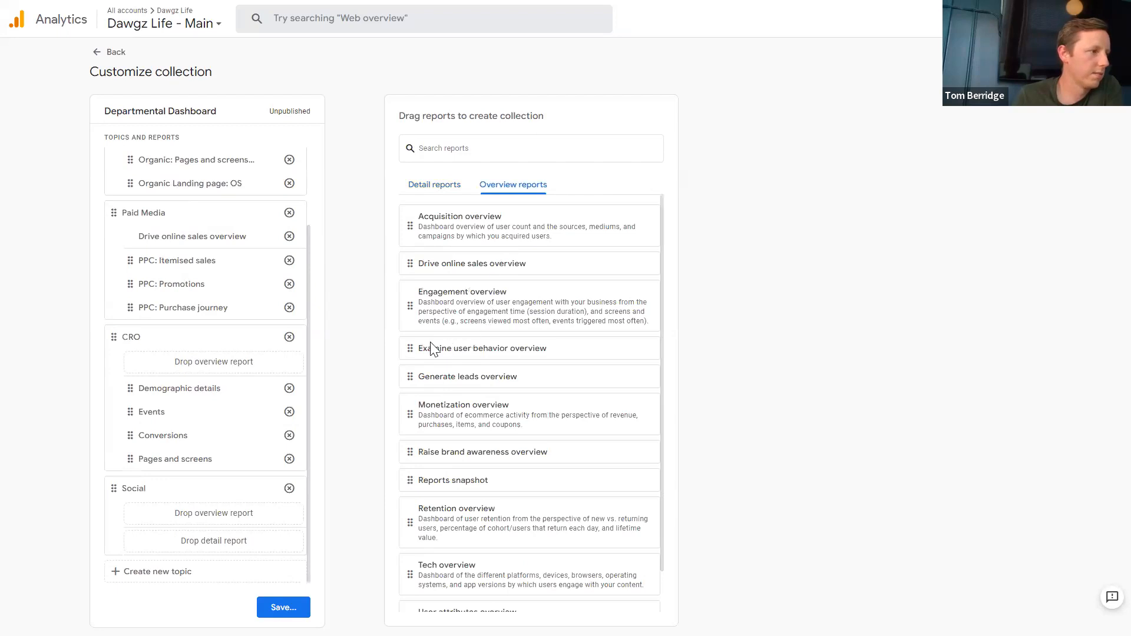
pyautogui.moveTo(409, 348); pyautogui.dragTo(144, 364)
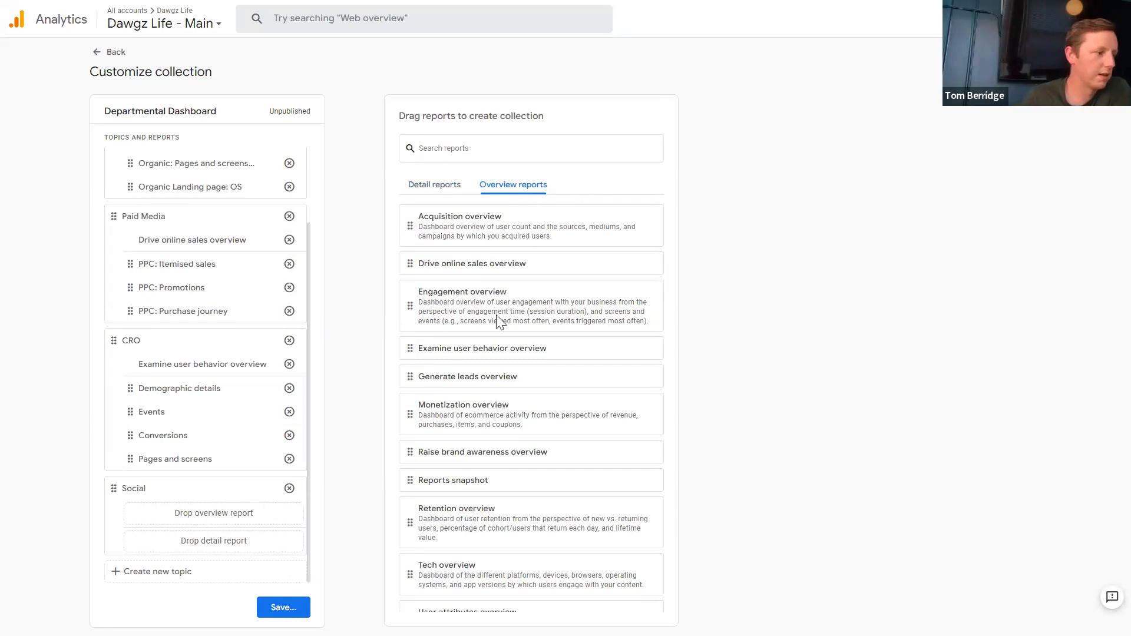
pyautogui.scroll(-1, 524, 396)
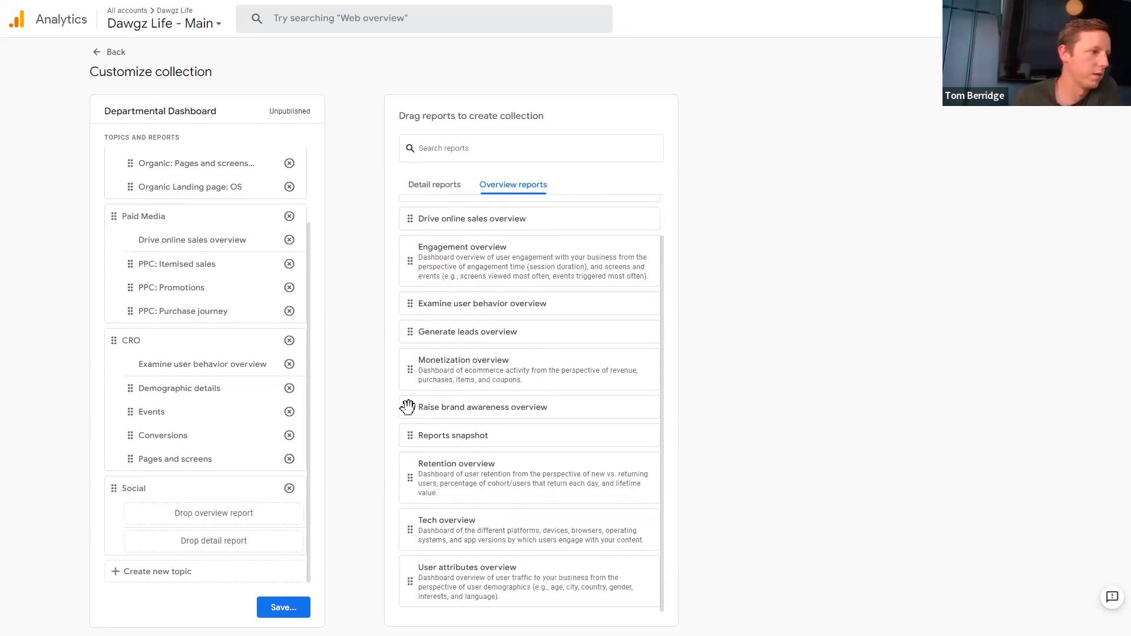
pyautogui.moveTo(408, 408); pyautogui.dragTo(188, 516)
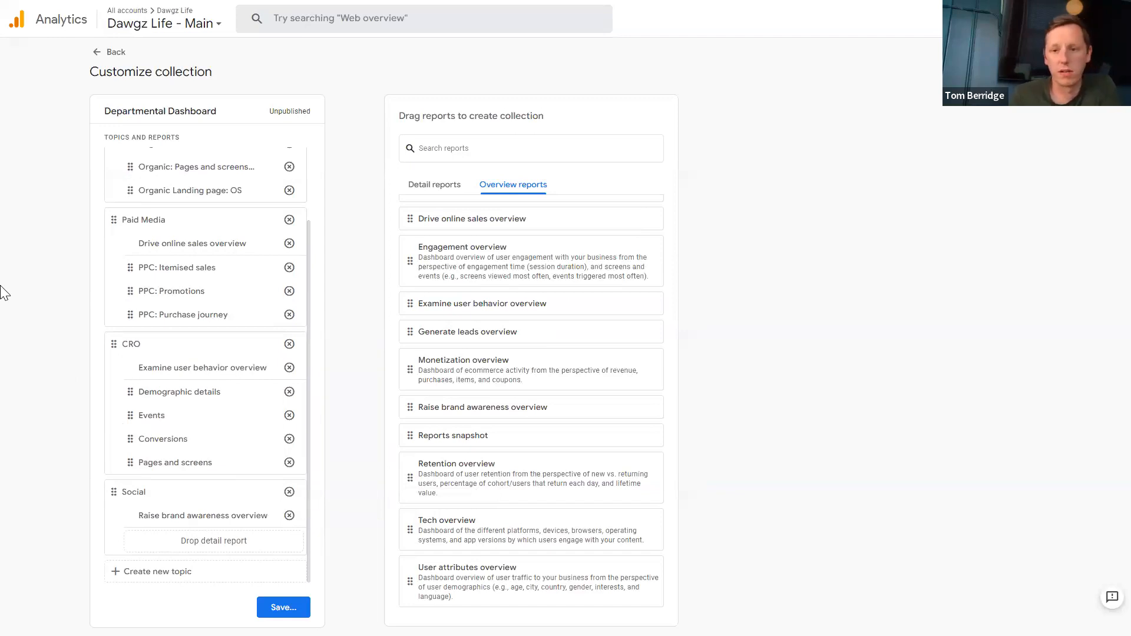
# - Save the changes to the current Departmental Dashboard collection and return to the Library
pyautogui.click(283, 607)
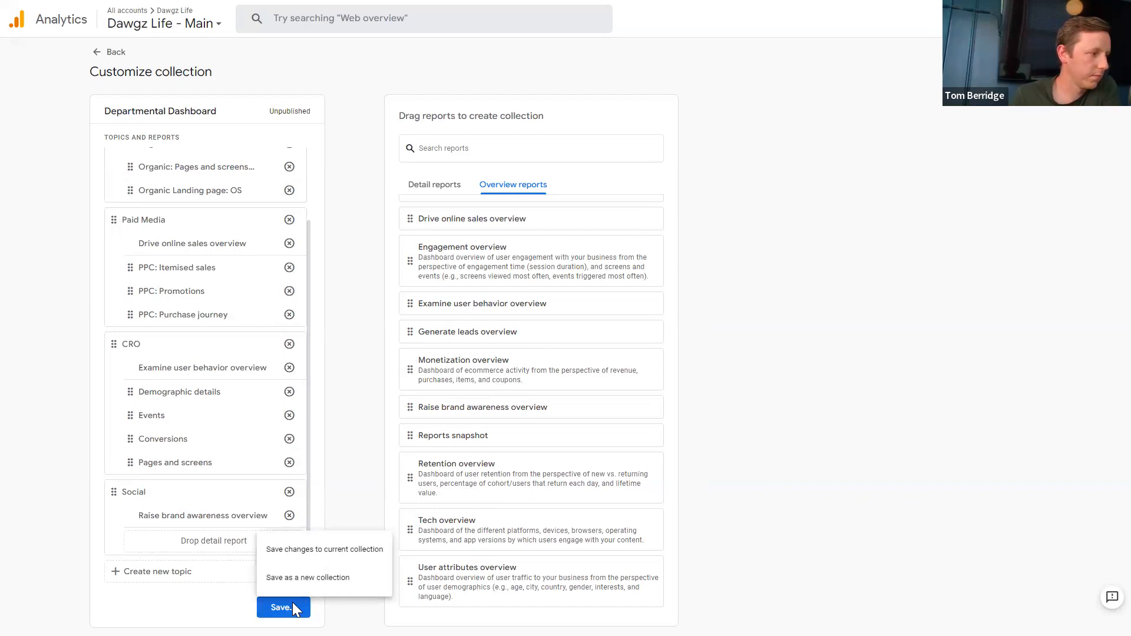
pyautogui.click(313, 555)
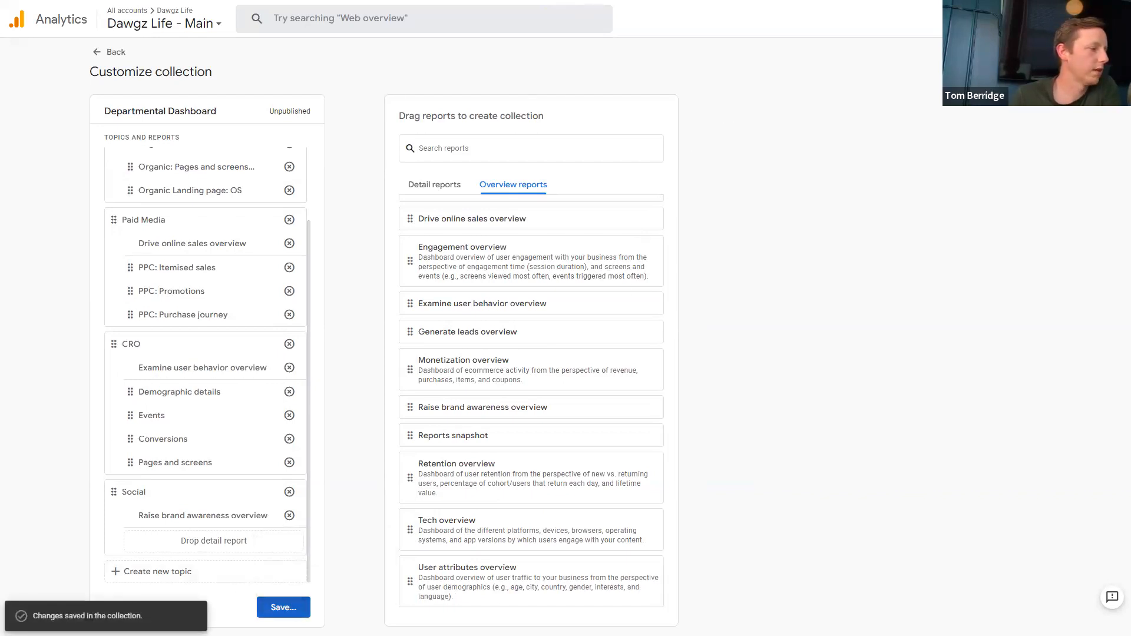
pyautogui.click(115, 52)
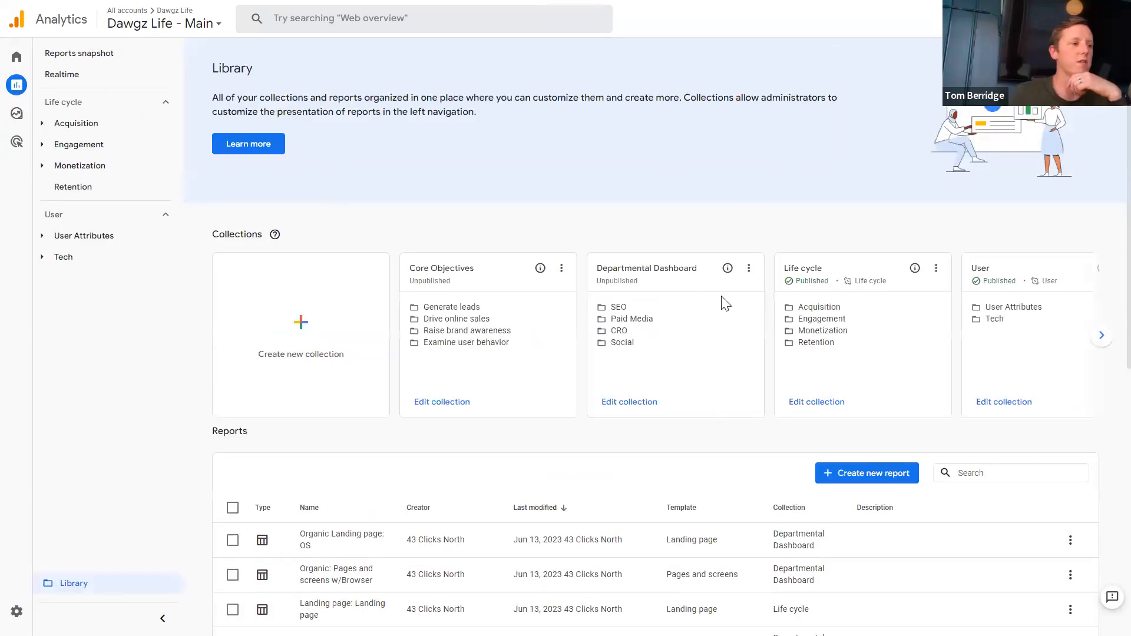
# - Publish the Departmental Dashboard collection and reload the page on the Realtime report to refresh the report navigation
pyautogui.click(750, 270)
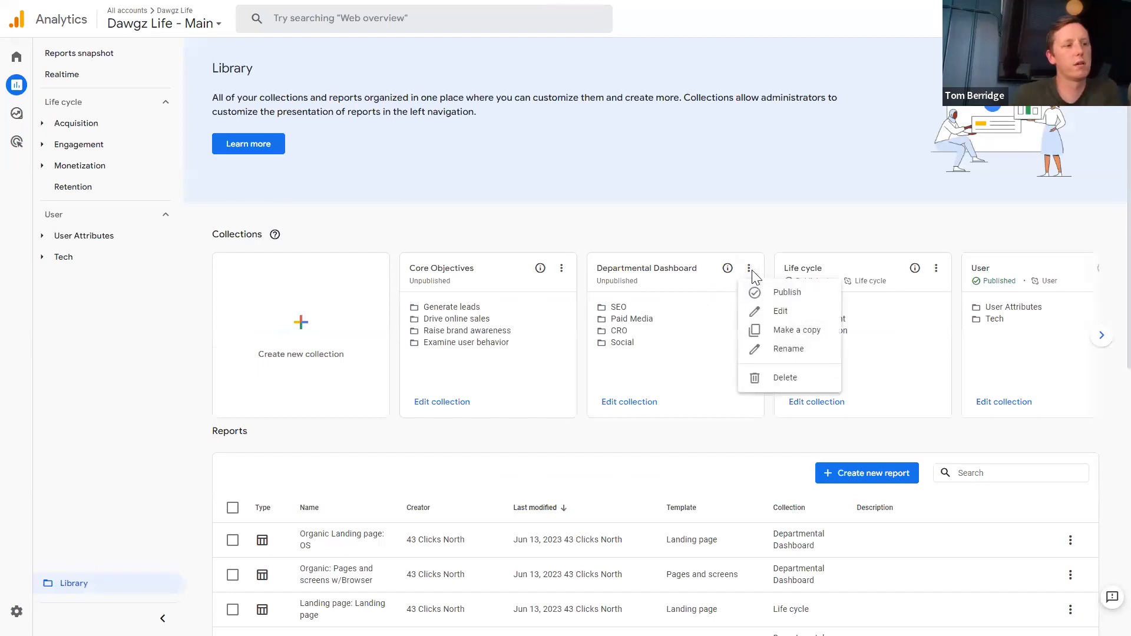
pyautogui.click(788, 293)
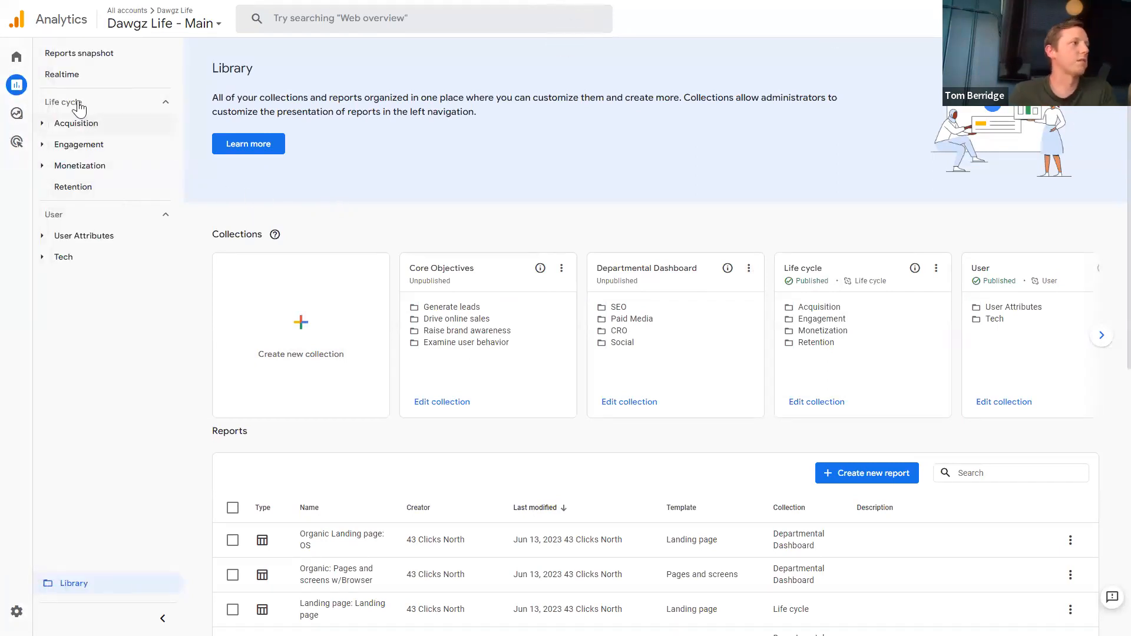
pyautogui.click(113, 77)
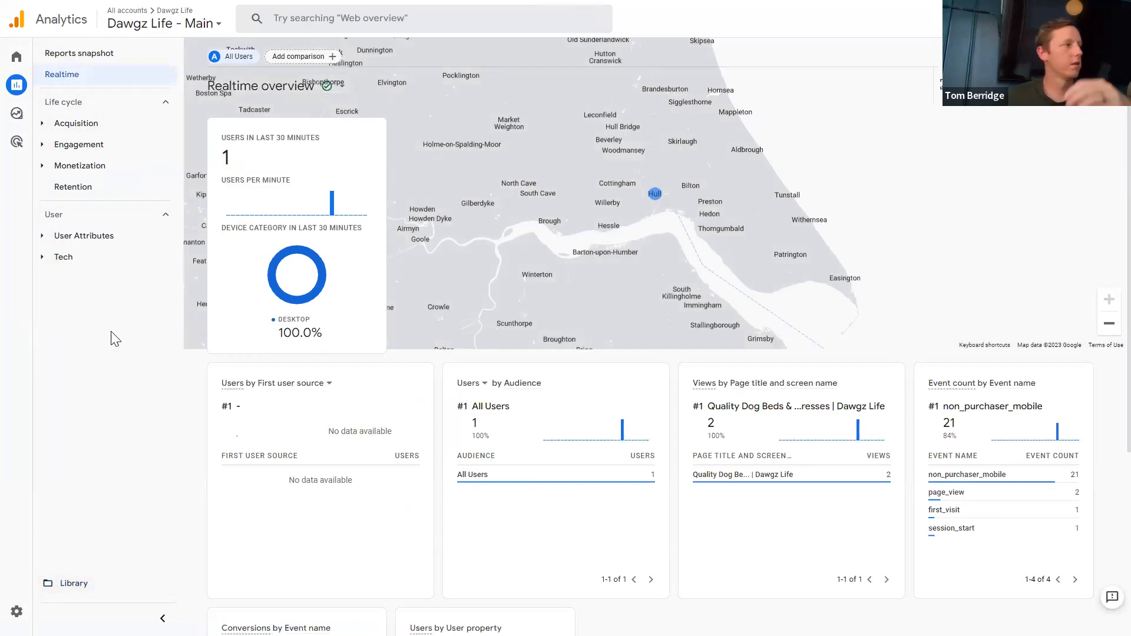
pyautogui.press('F5')
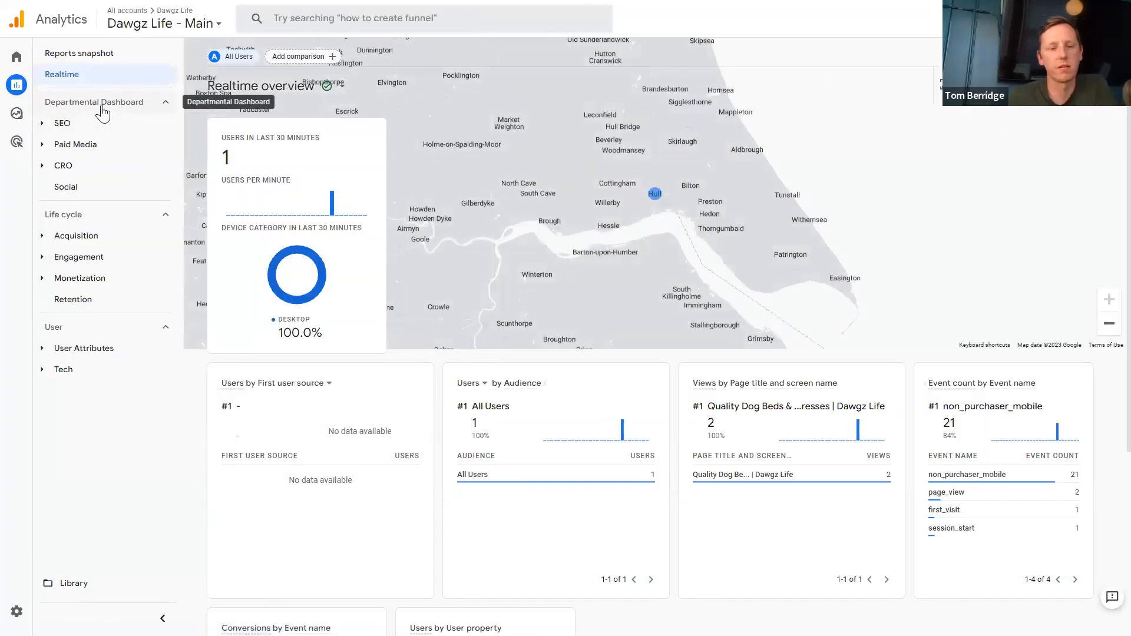
# - Expand the SEO, Paid Media and CRO topics of the Departmental Dashboard and open its Social report
pyautogui.click(86, 123)
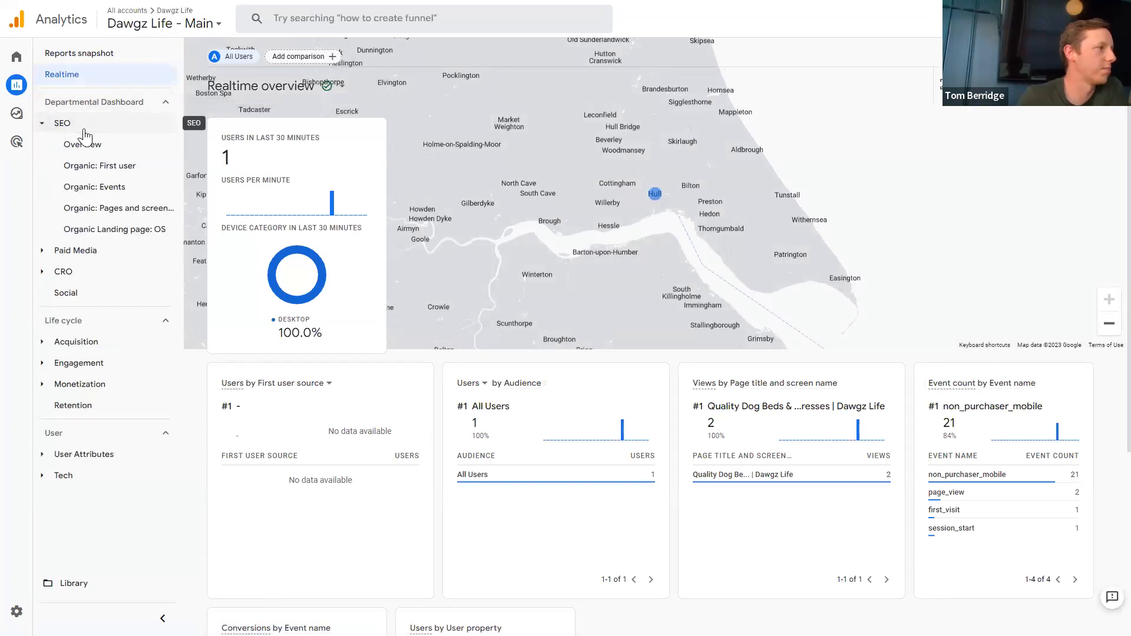
pyautogui.click(76, 276)
pyautogui.click(71, 250)
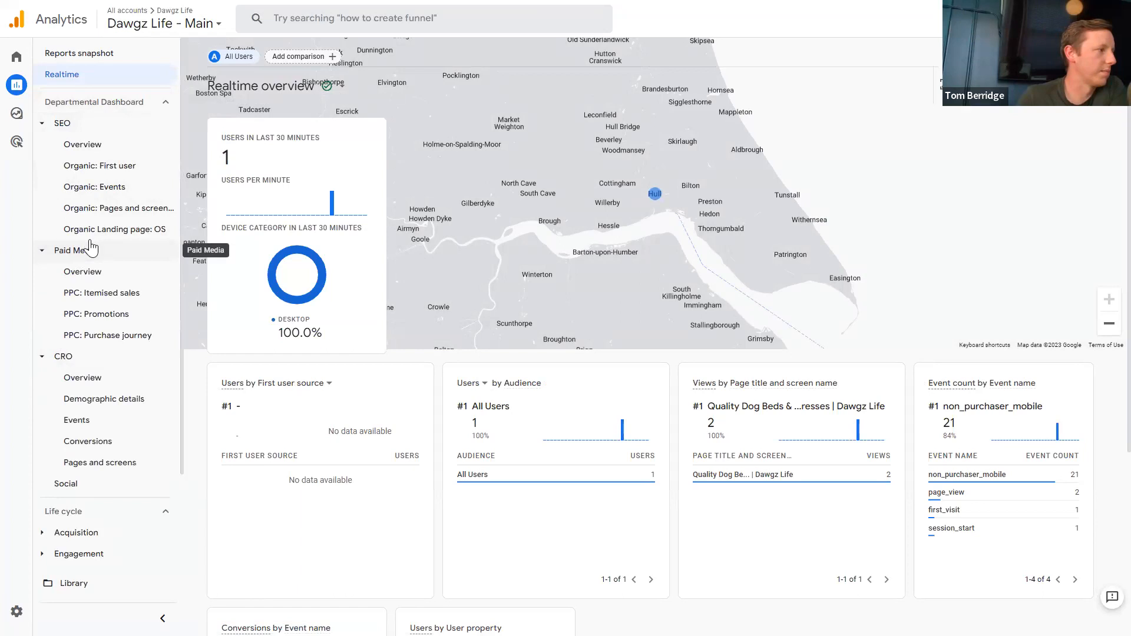
pyautogui.scroll(-2, 126, 345)
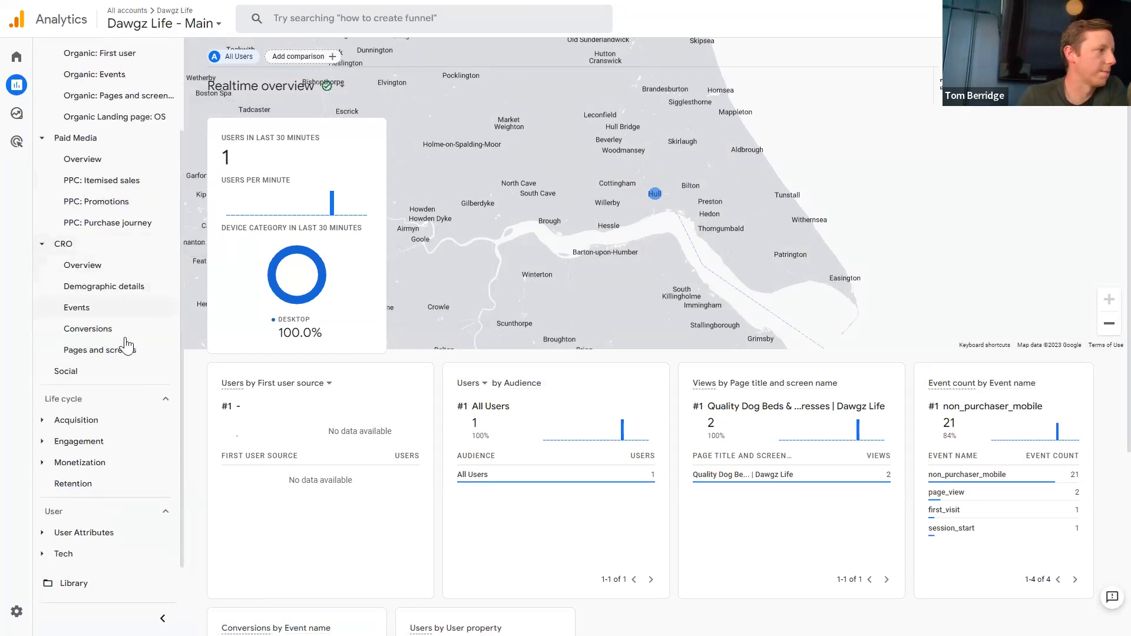
pyautogui.click(69, 372)
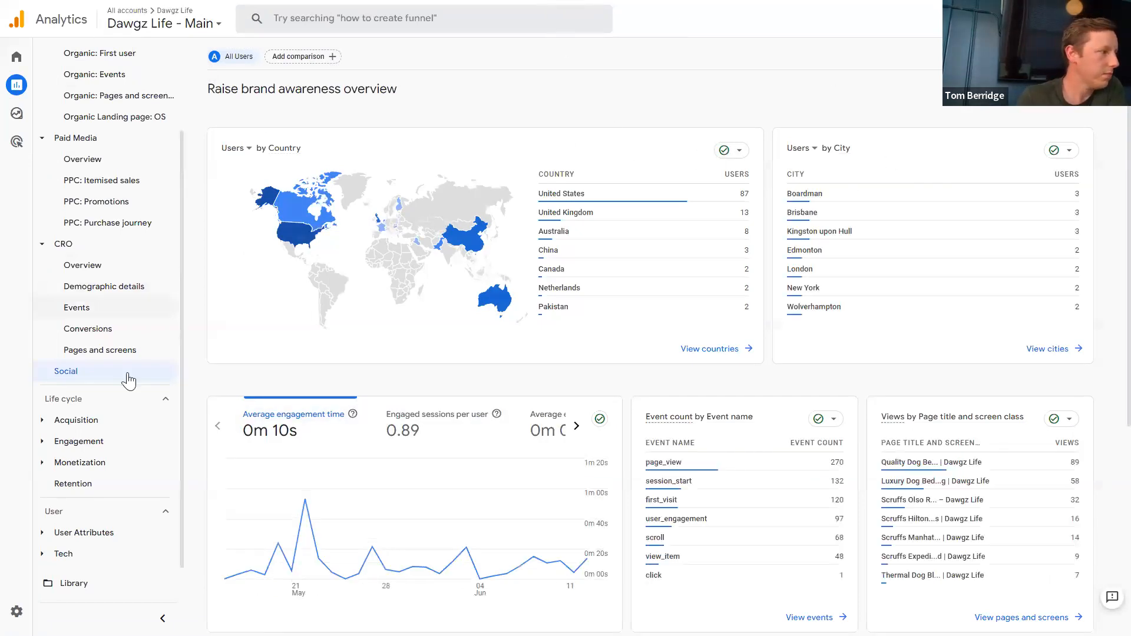
# - Expand the Life cycle and User topics and compare their reports with those in the Departmental Dashboard collection
pyautogui.click(81, 464)
pyautogui.click(79, 441)
pyautogui.click(76, 422)
pyautogui.scroll(2, 136, 236)
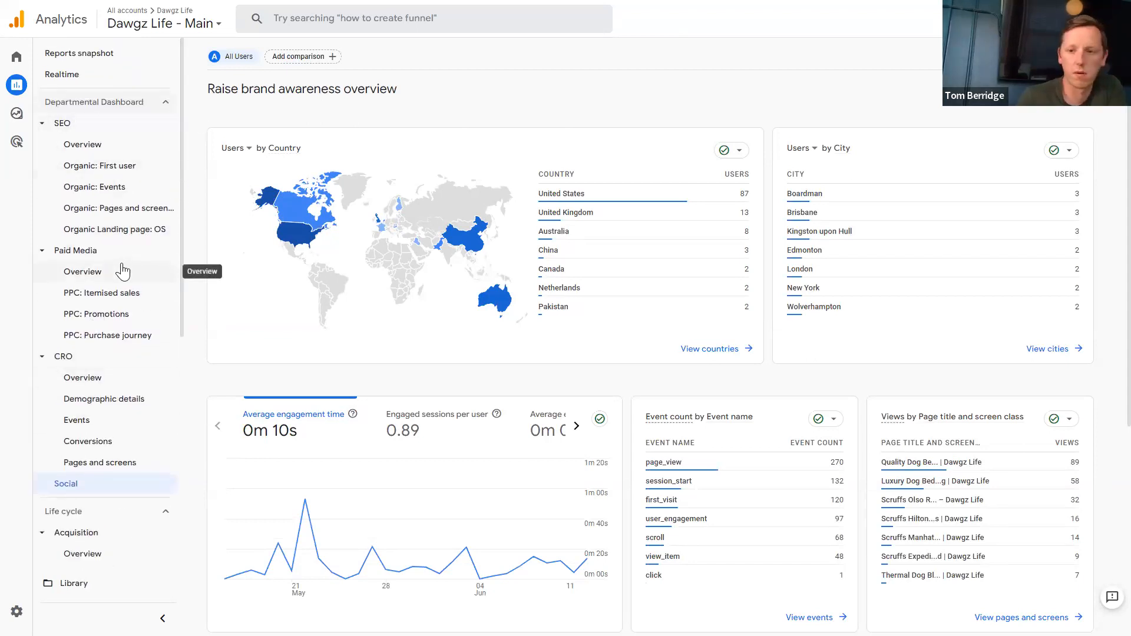
pyautogui.scroll(-5, 127, 262)
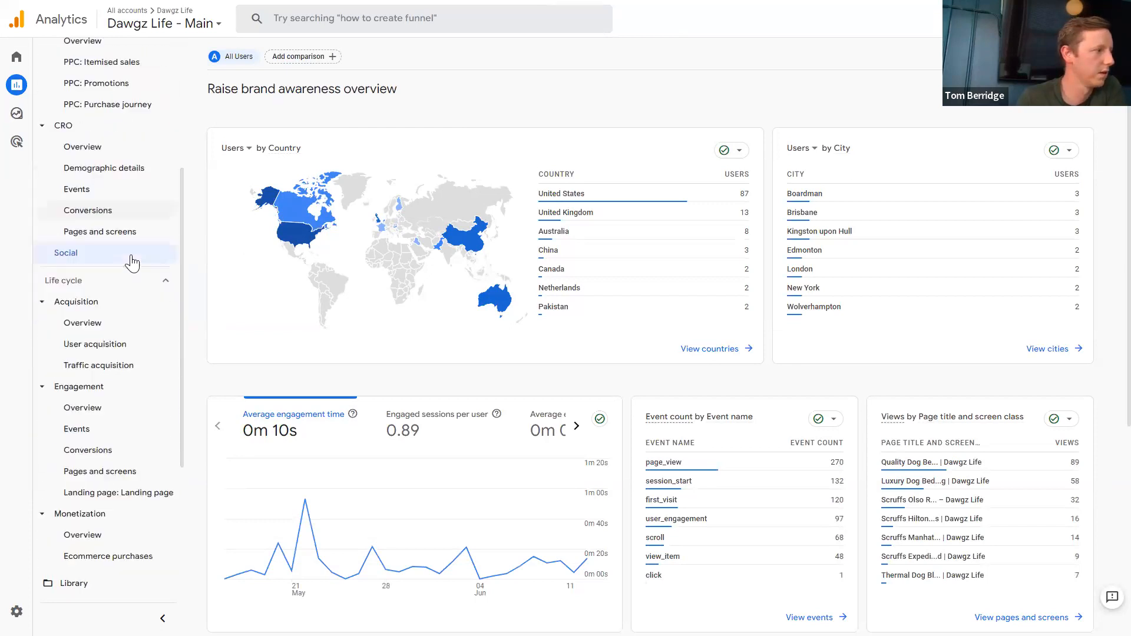
pyautogui.scroll(-2, 132, 259)
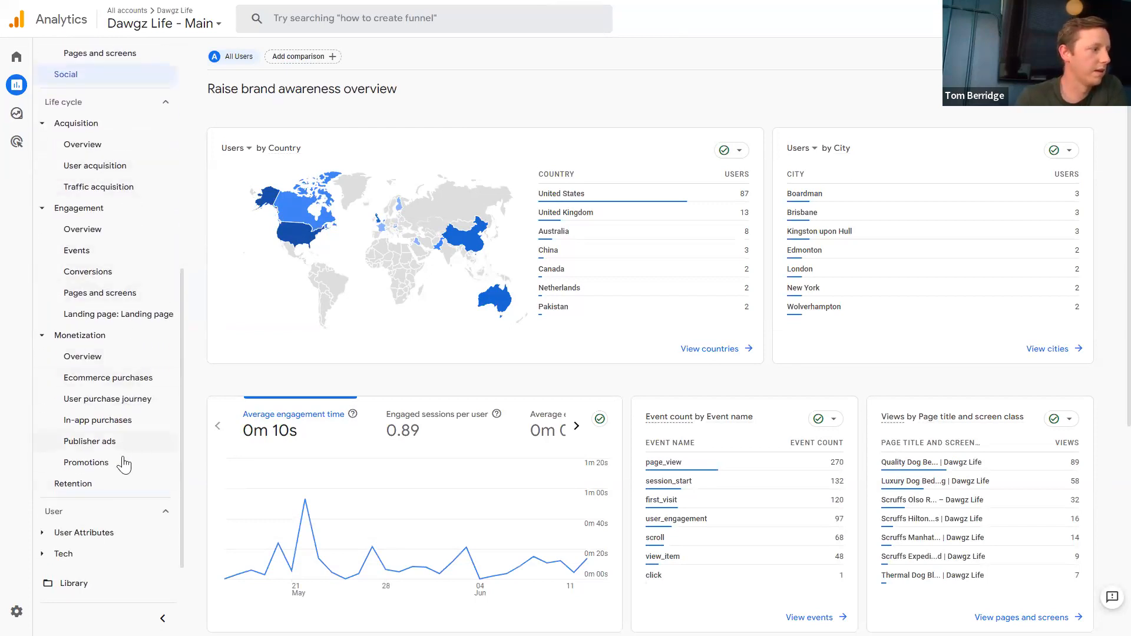
pyautogui.click(84, 555)
pyautogui.click(93, 536)
pyautogui.scroll(-2, 118, 349)
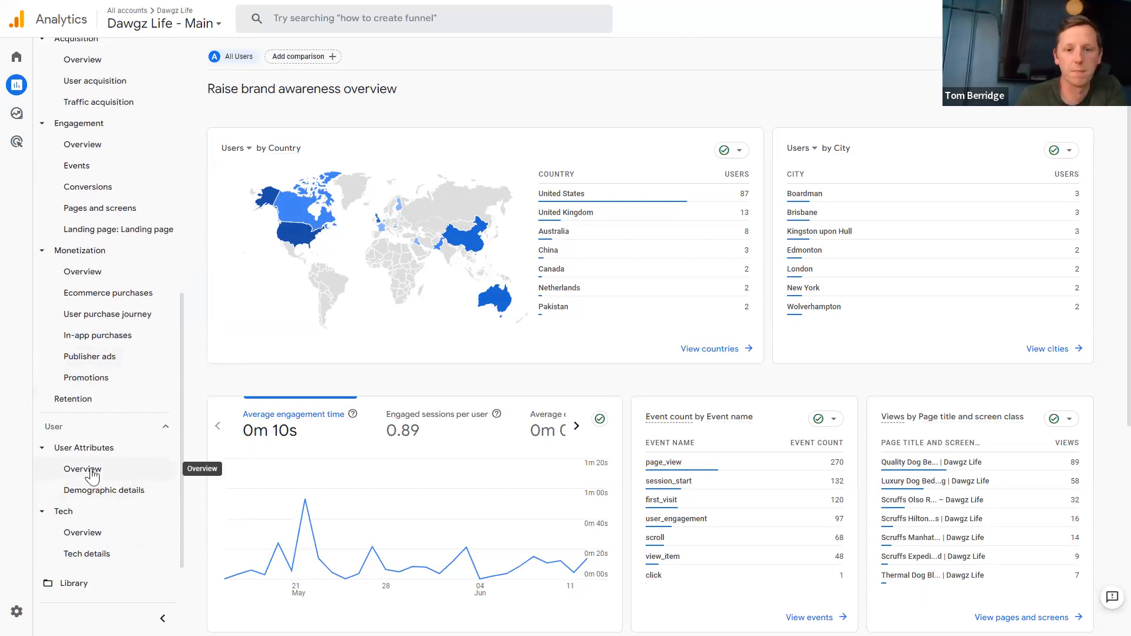
pyautogui.scroll(4, 92, 476)
pyautogui.scroll(4, 93, 476)
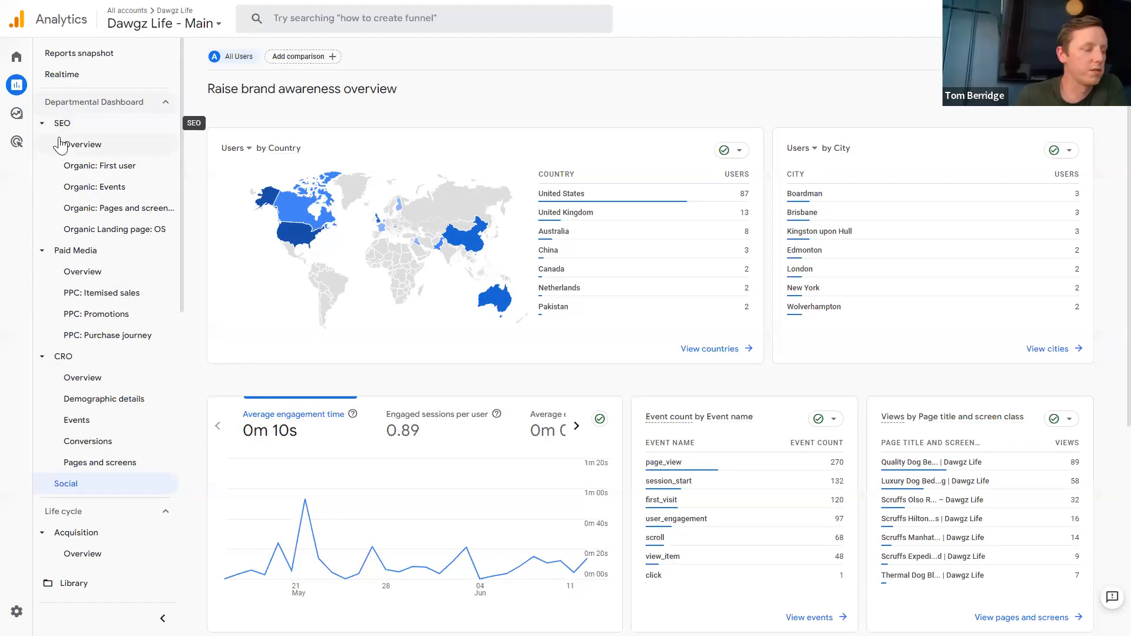
# - View the "Organic: Pages and screens w/Browser" report and its customization settings, leaving them without saving
pyautogui.click(108, 215)
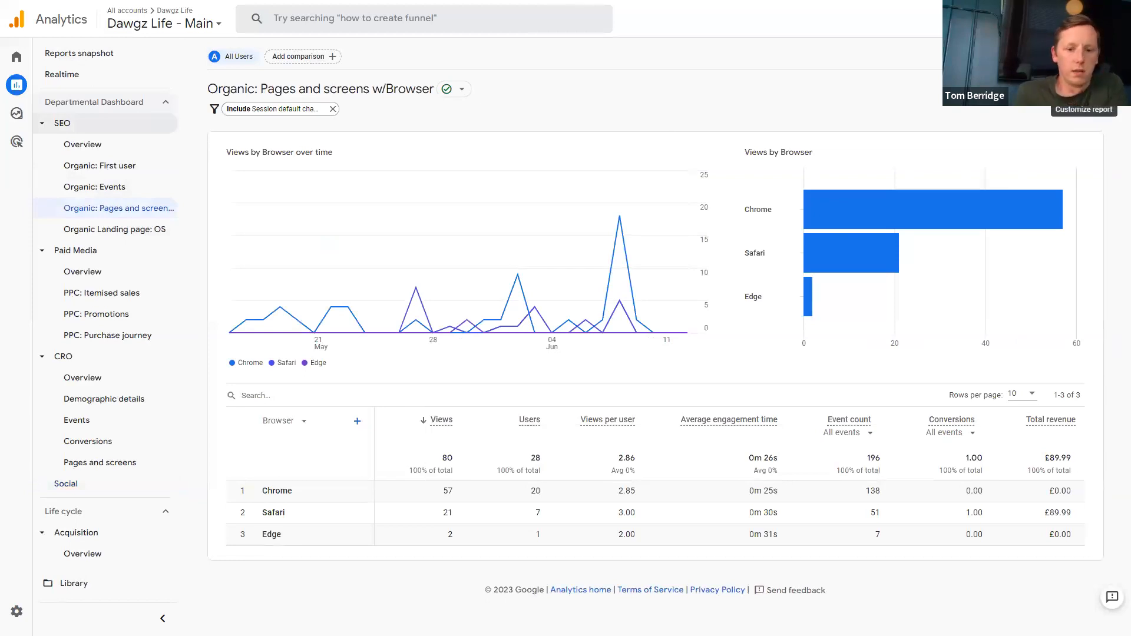
pyautogui.click(1095, 89)
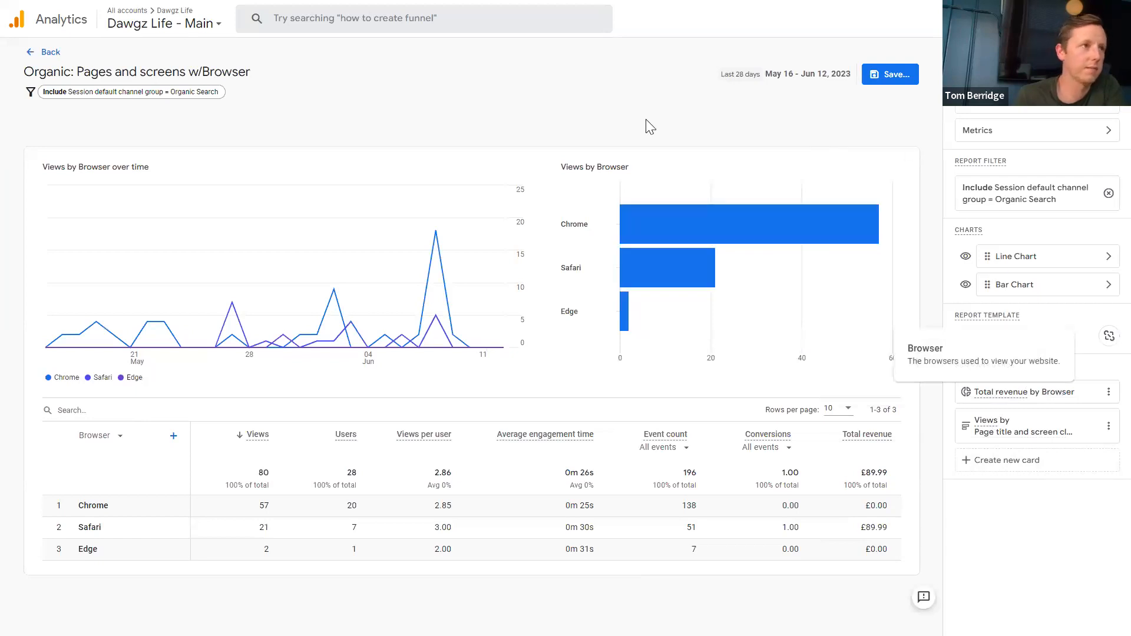
pyautogui.click(44, 52)
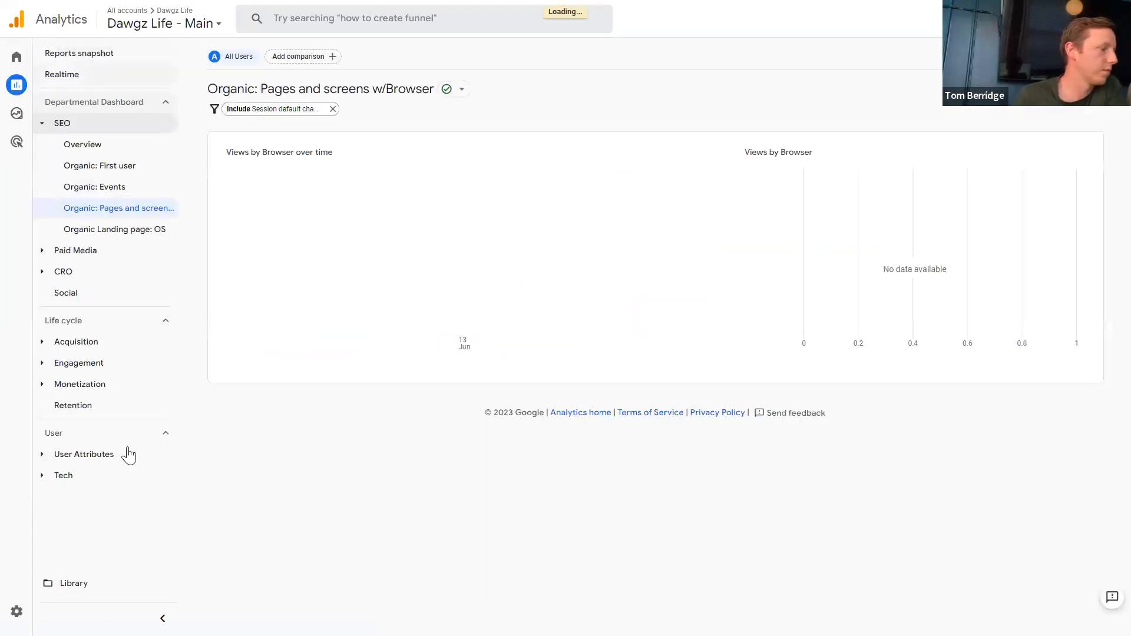
# - Reopen the Departmental Dashboard collection for editing from the Library and review its topics and the available detail reports
pyautogui.click(65, 583)
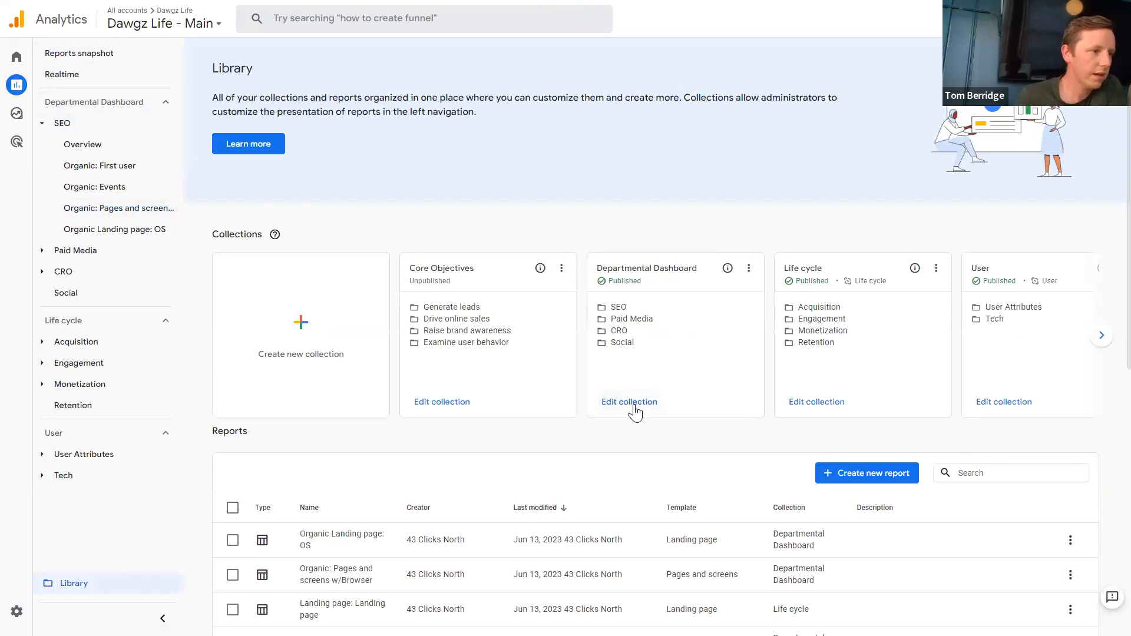
pyautogui.click(635, 411)
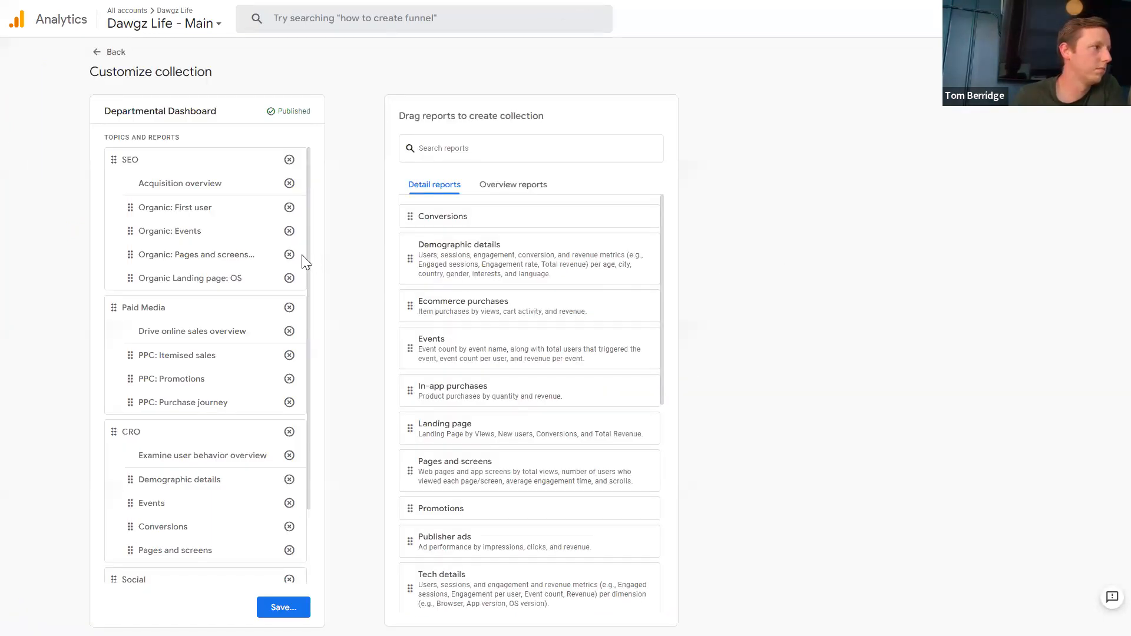
pyautogui.scroll(-2, 179, 275)
pyautogui.scroll(1, 182, 376)
pyautogui.scroll(-2, 199, 385)
pyautogui.scroll(2, 228, 179)
pyautogui.scroll(1, 228, 179)
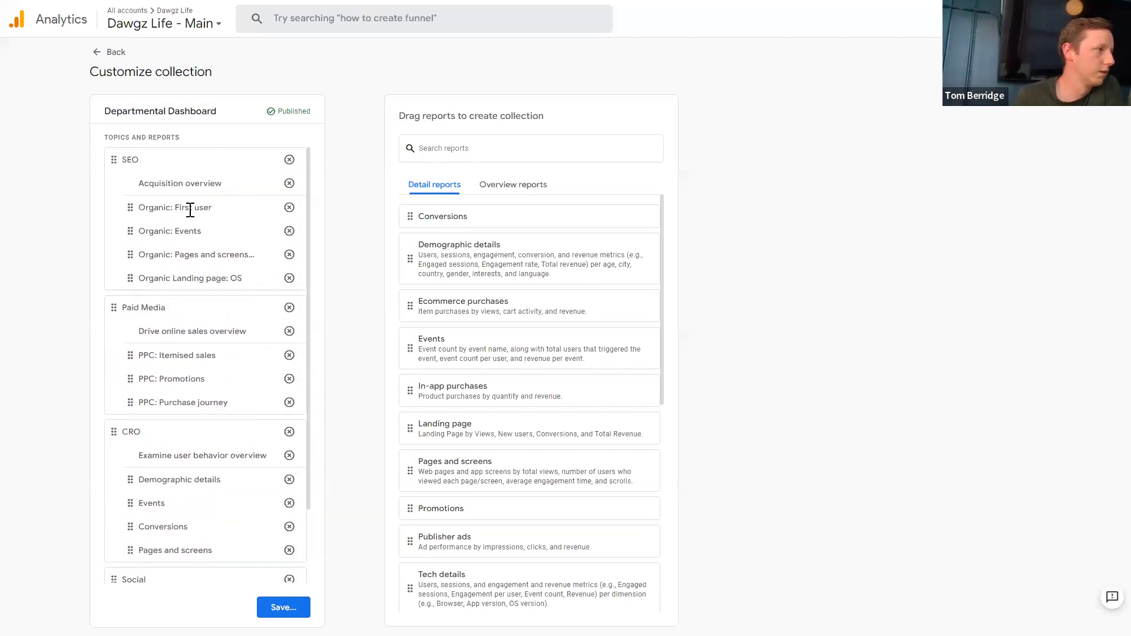
pyautogui.scroll(-7, 480, 388)
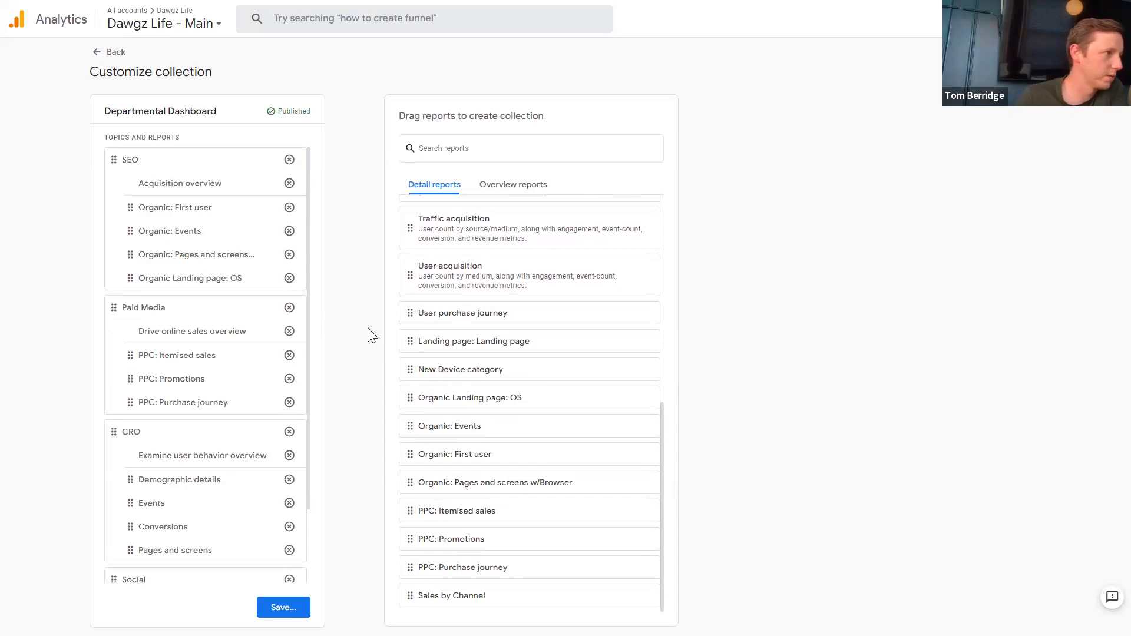
# - Leave the collection editor and open the overview report under the Departmental Dashboard's SEO topic
pyautogui.click(102, 52)
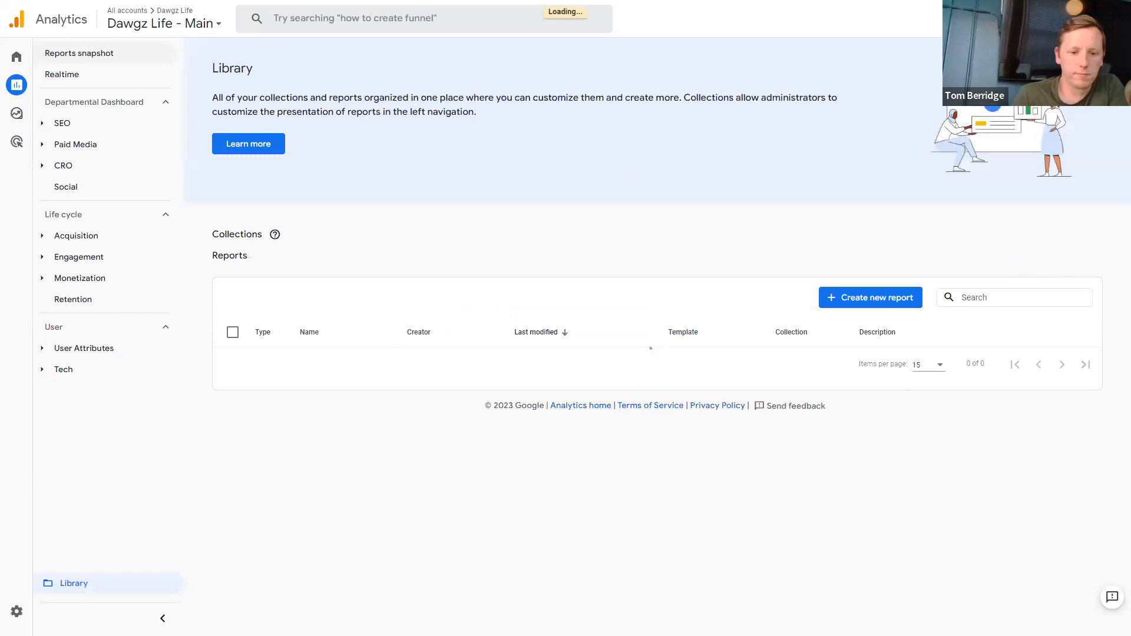
pyautogui.click(61, 123)
pyautogui.click(91, 209)
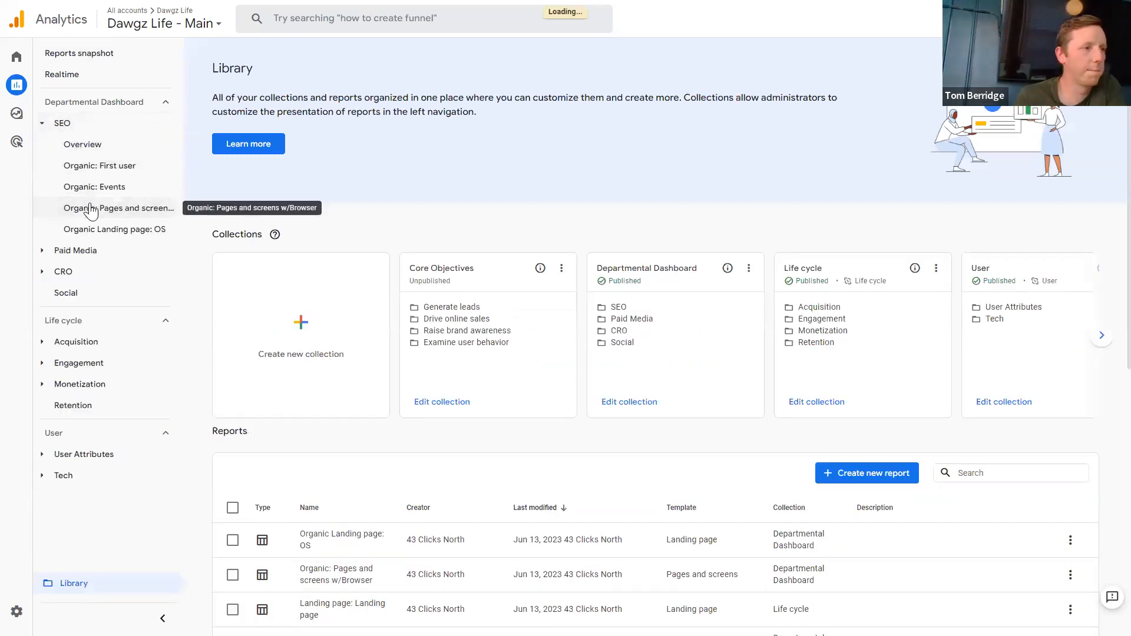
pyautogui.click(100, 145)
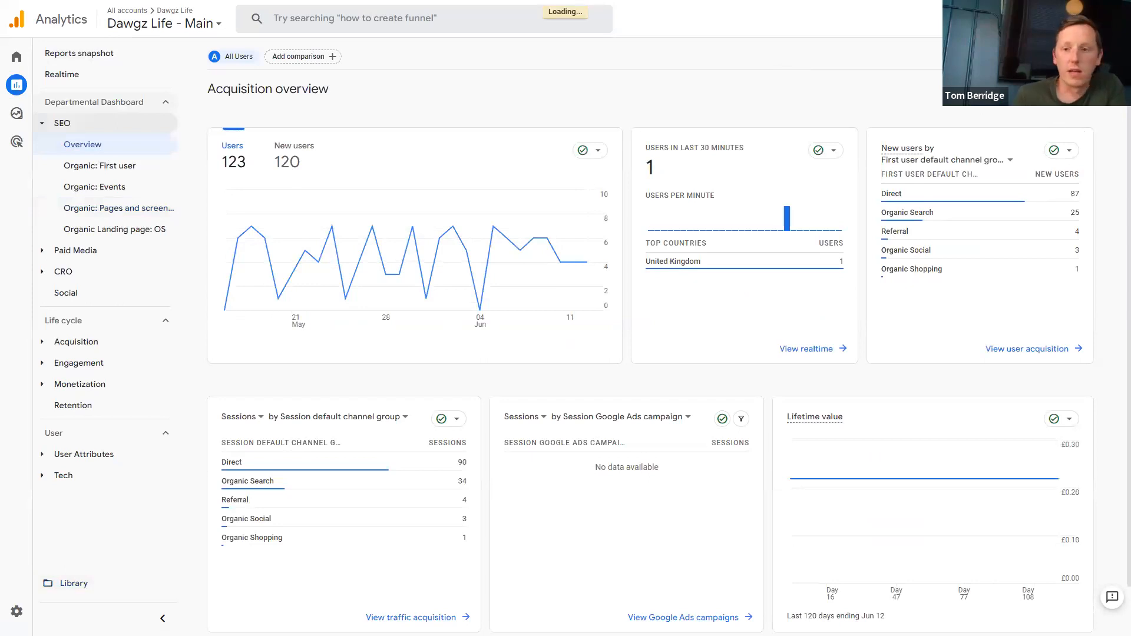
# - Customize the Acquisition overview by searching the available cards for "browser" and adding the "Total revenue by Browser" summary card
pyautogui.click(1083, 89)
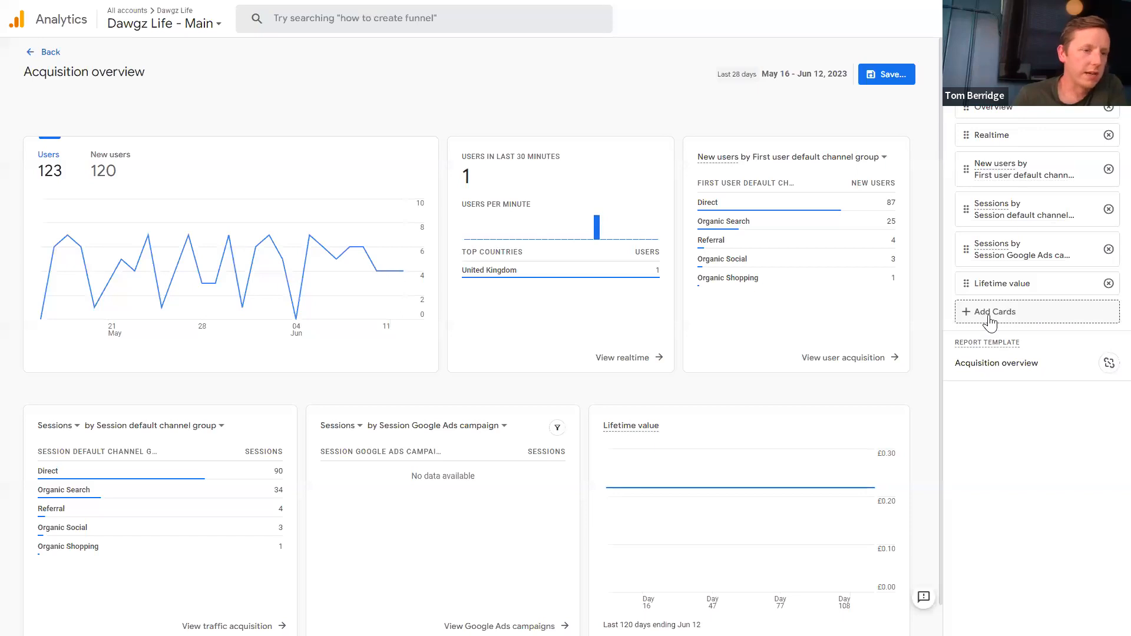
pyautogui.click(1039, 312)
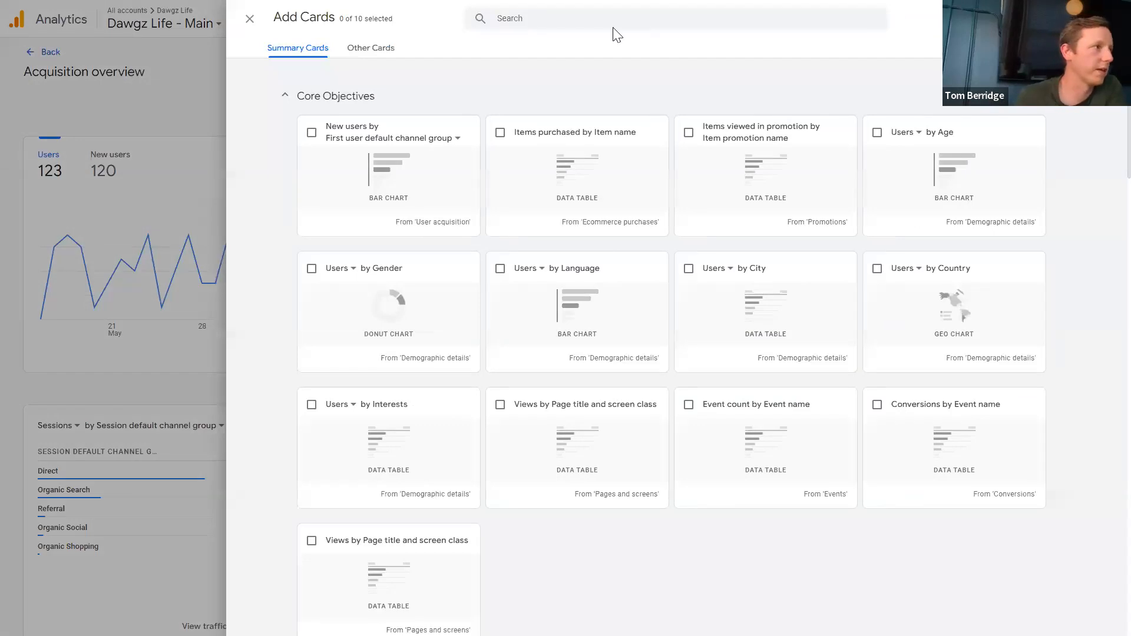
pyautogui.click(365, 53)
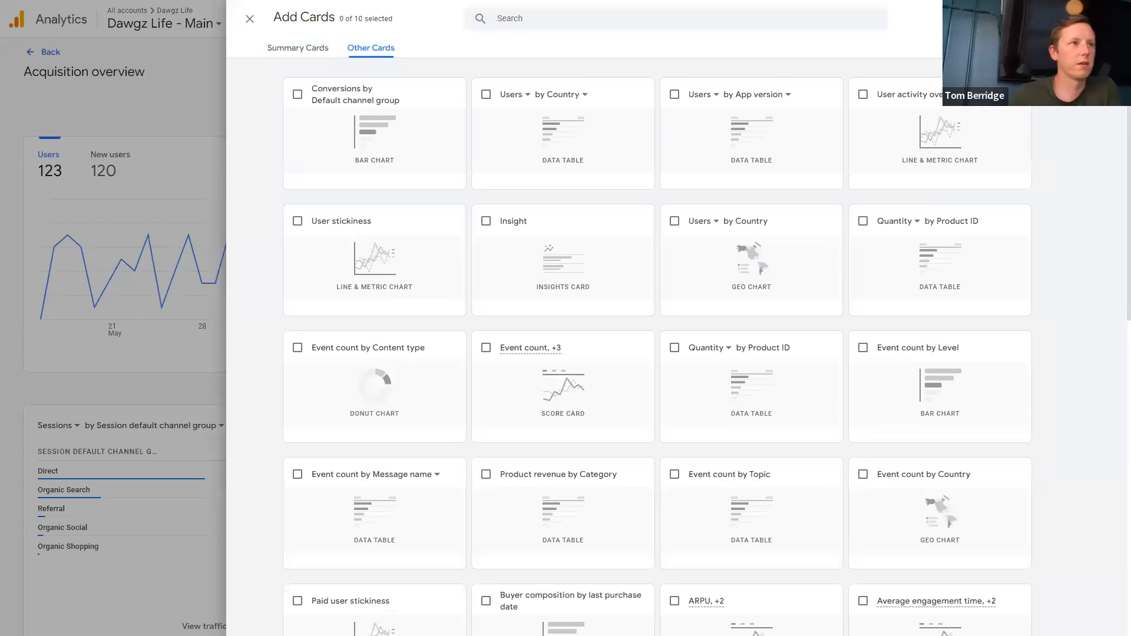
pyautogui.click(878, 28)
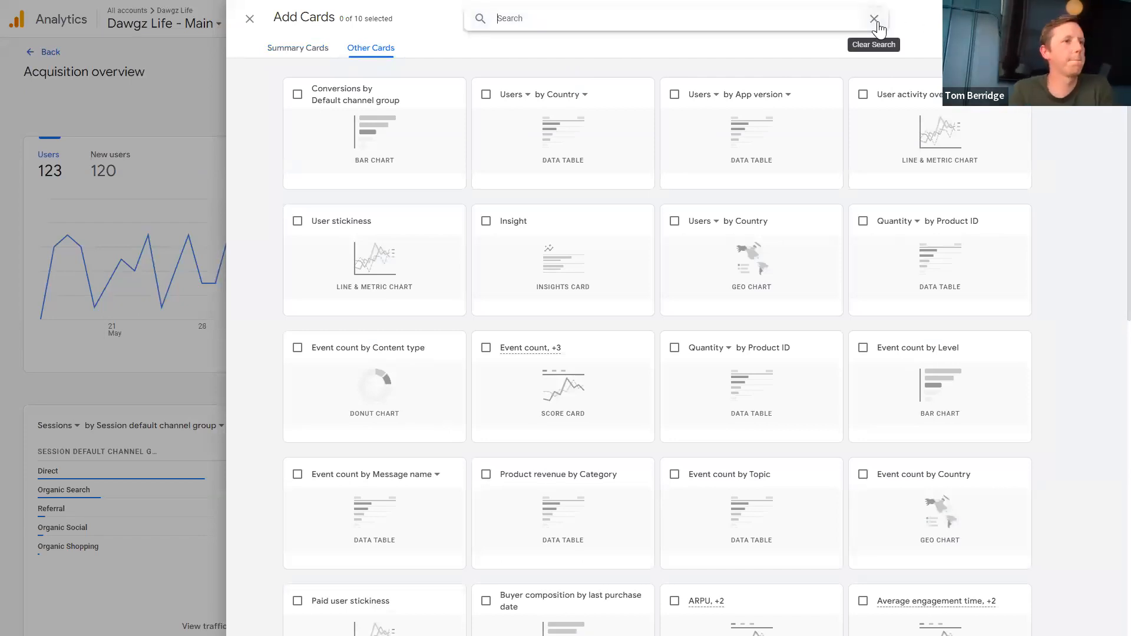
pyautogui.write('brosw')
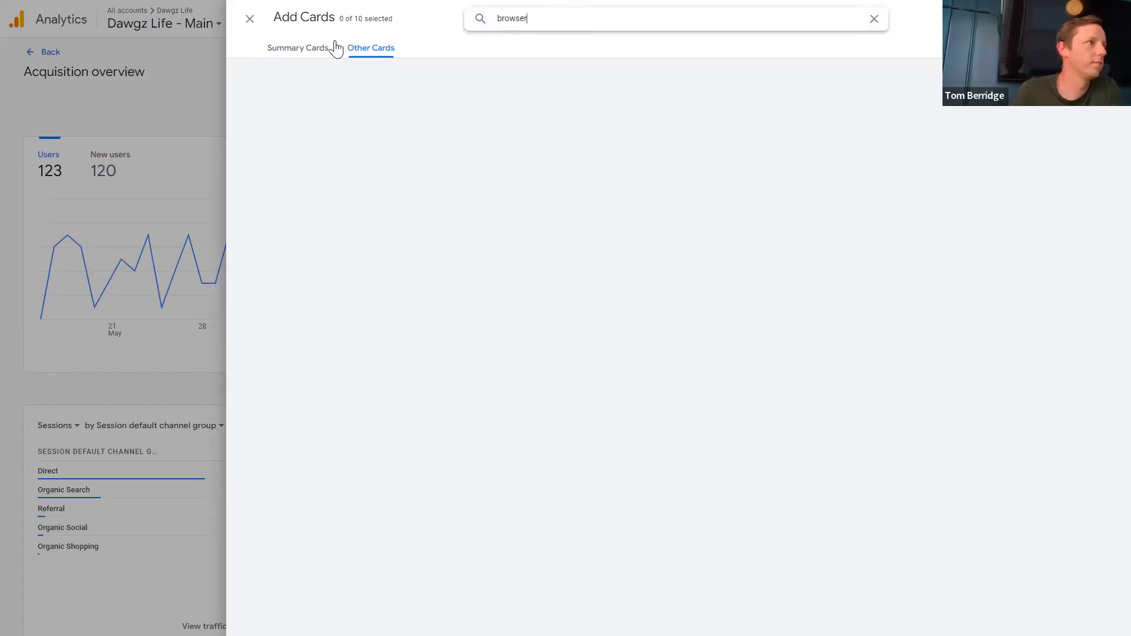
pyautogui.click(283, 52)
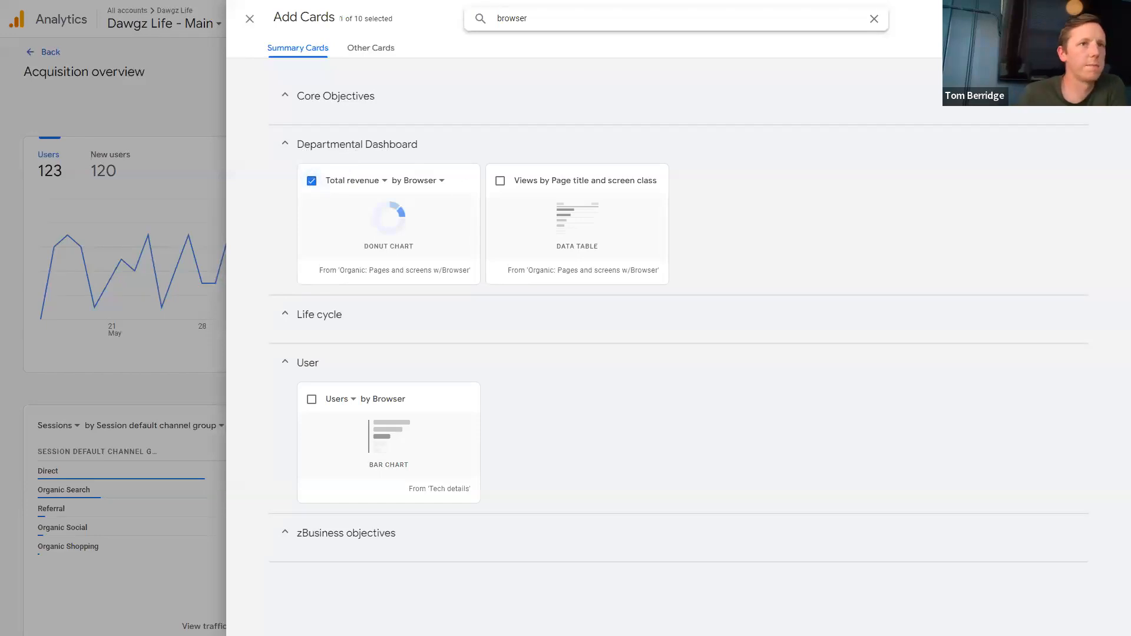
pyautogui.scroll(-1, 625, 257)
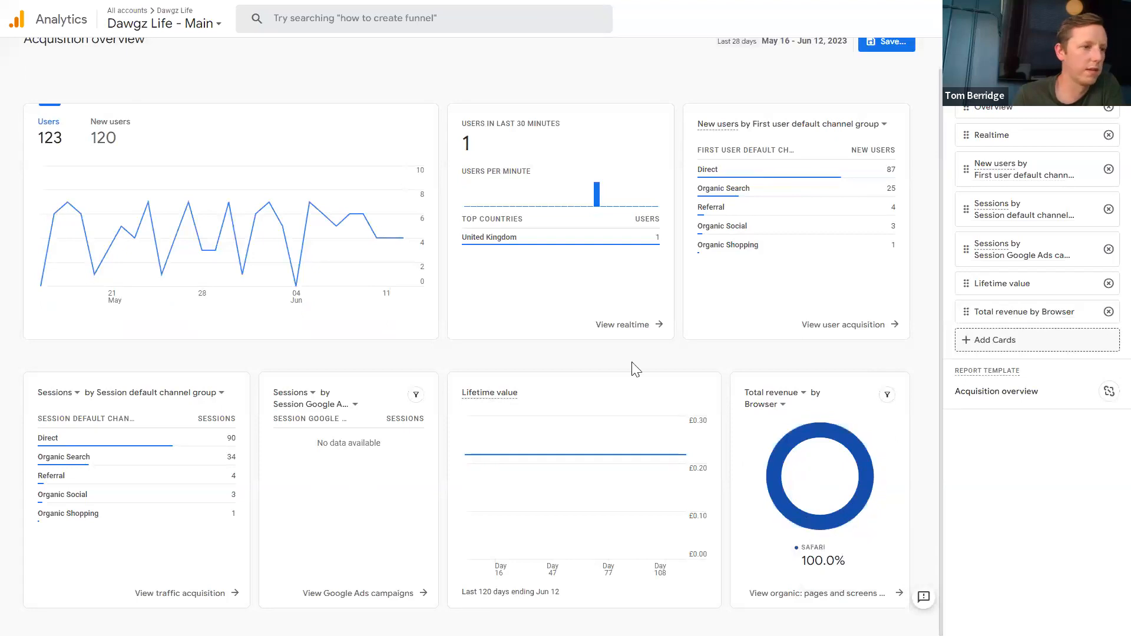
# - Move the "Total revenue by Browser" card directly below Realtime, save the changes to the current report and return to it
pyautogui.moveTo(966, 313); pyautogui.dragTo(966, 165)
pyautogui.scroll(1, 833, 209)
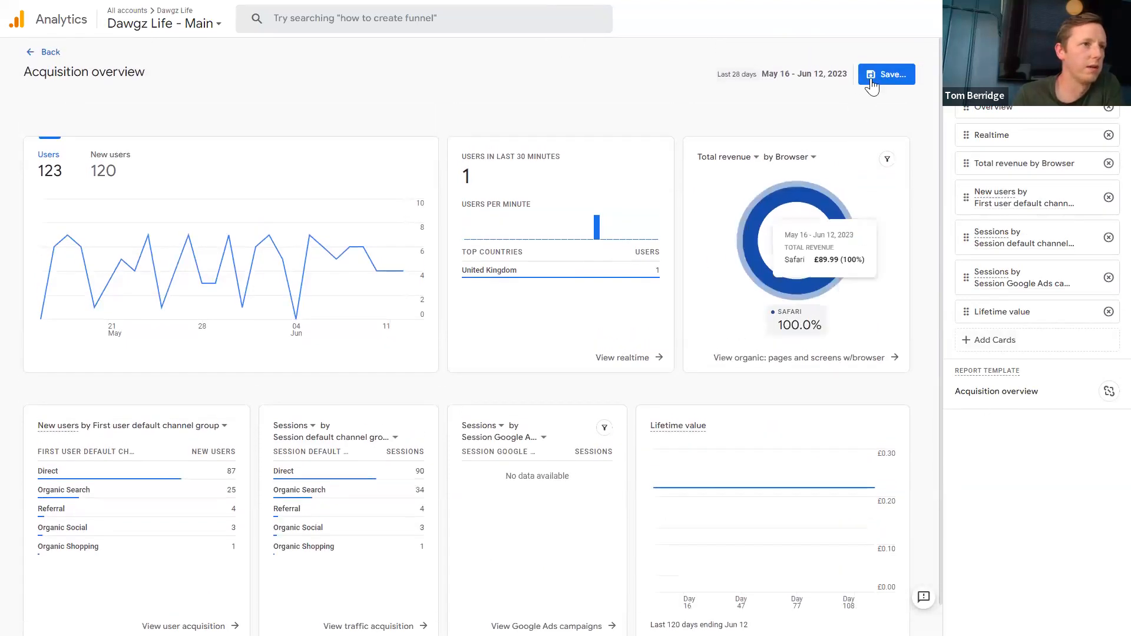
pyautogui.click(873, 73)
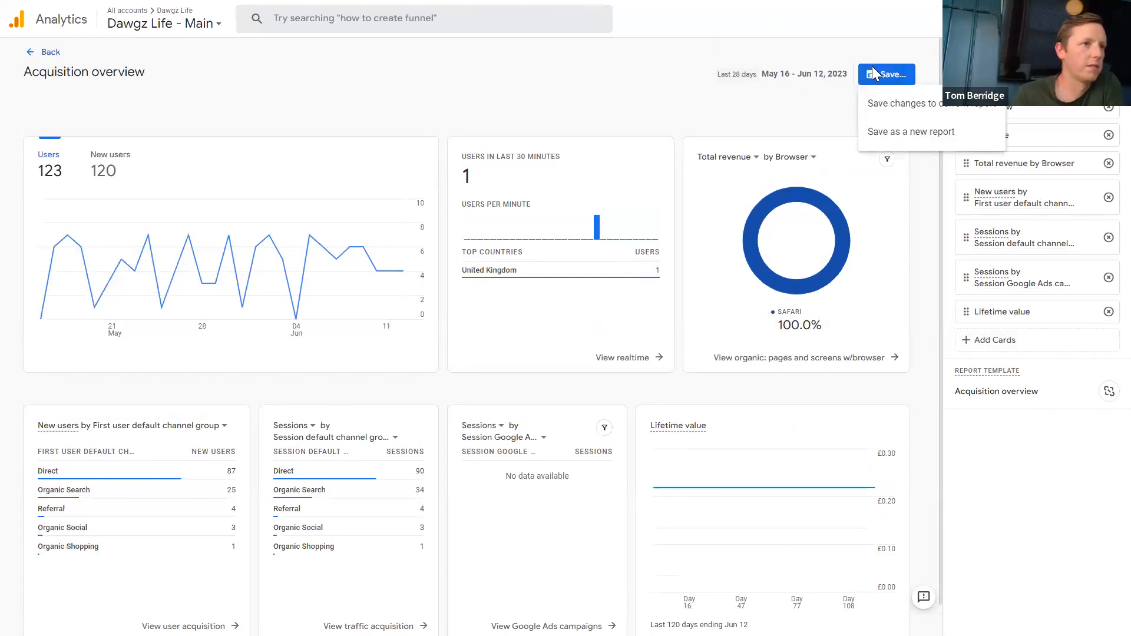
pyautogui.click(934, 109)
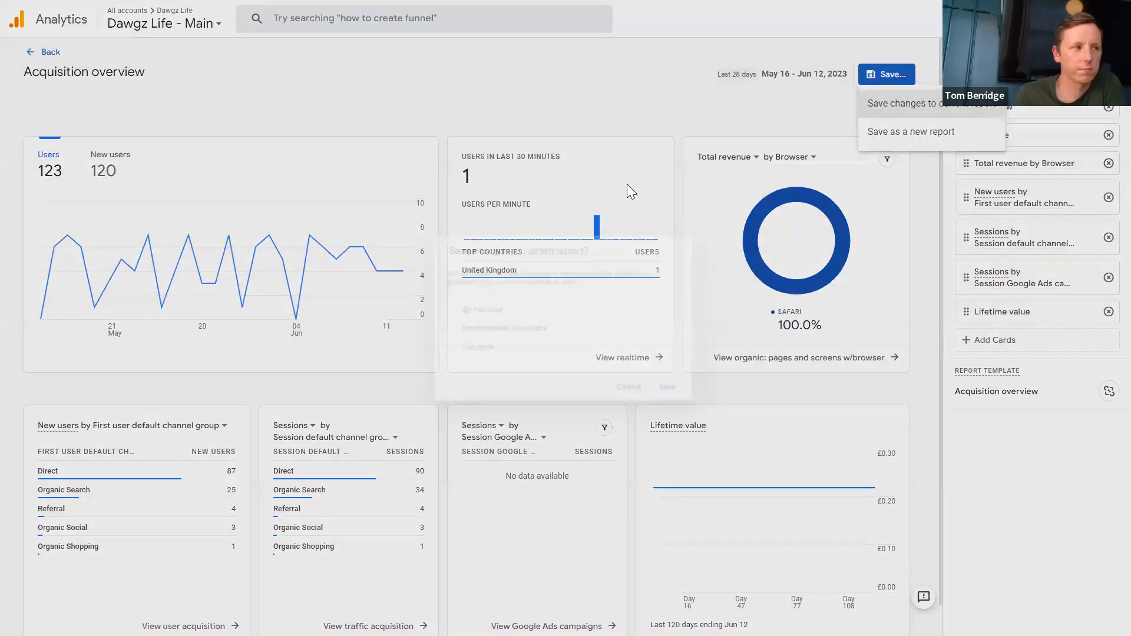
pyautogui.click(677, 393)
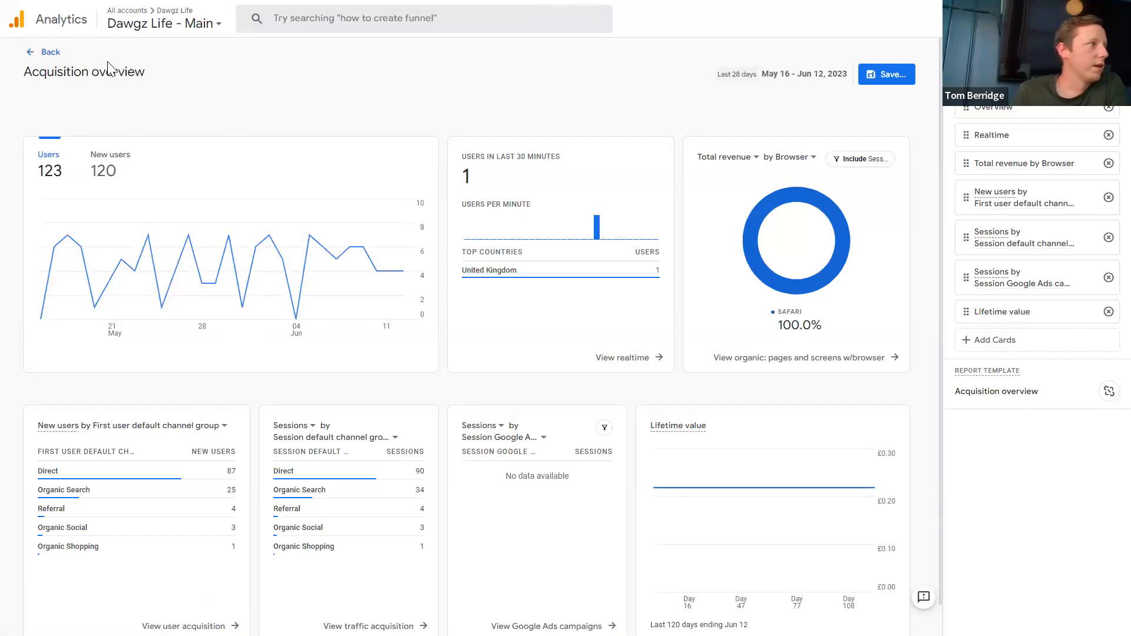
pyautogui.click(59, 55)
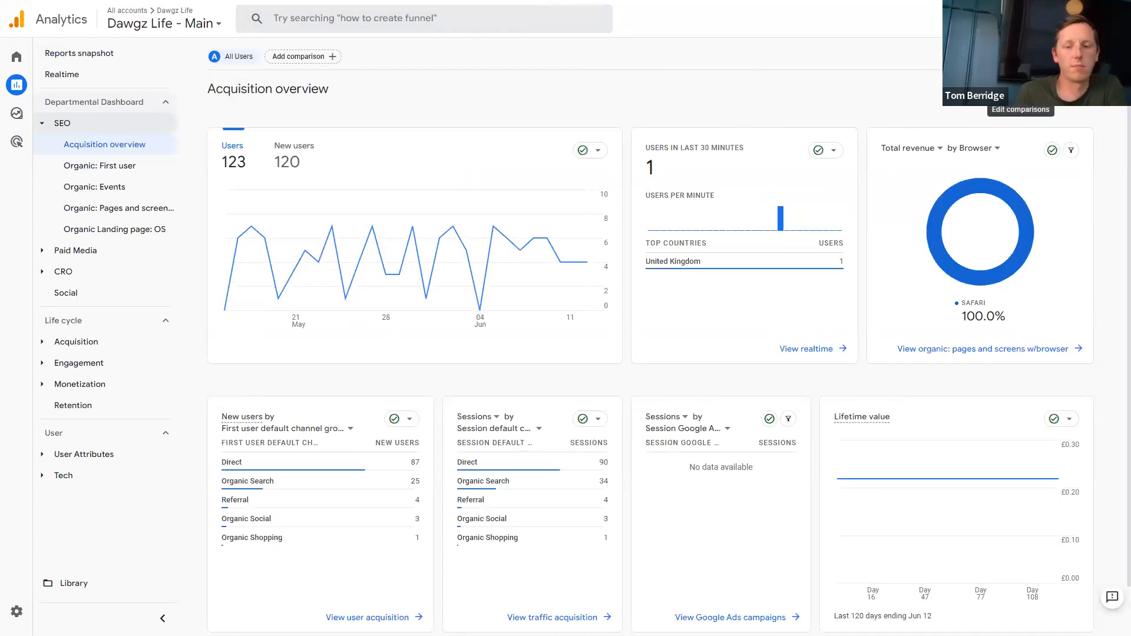
# - Add a comparison to the Acquisition overview that includes Country = United Kingdom and apply it
pyautogui.click(1020, 93)
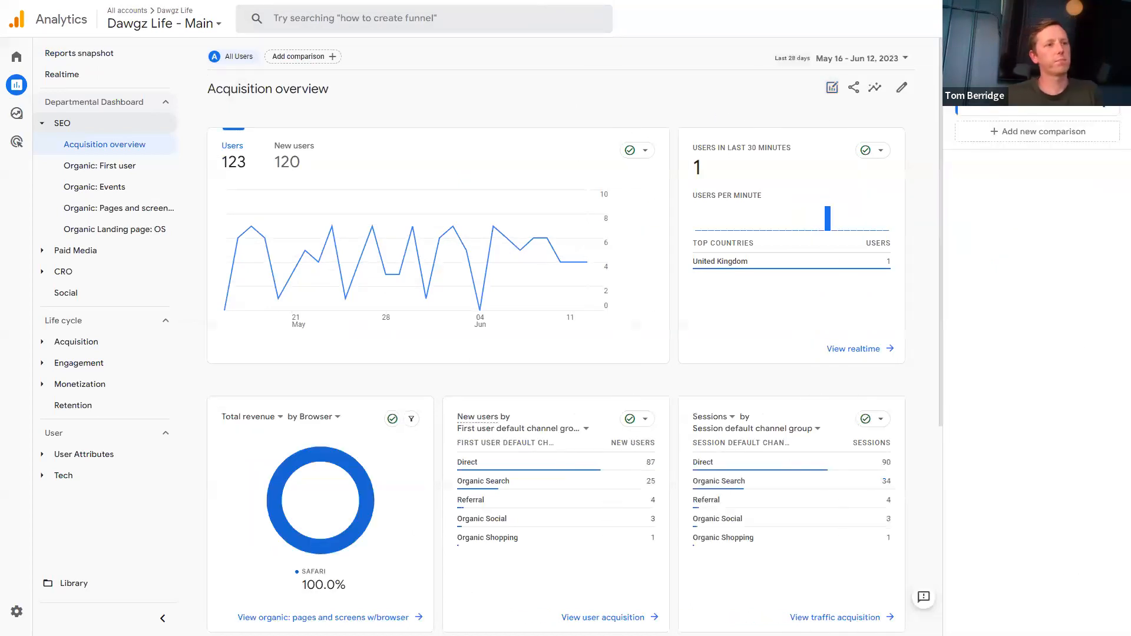
pyautogui.click(1048, 133)
pyautogui.click(1009, 154)
pyautogui.write('countr')
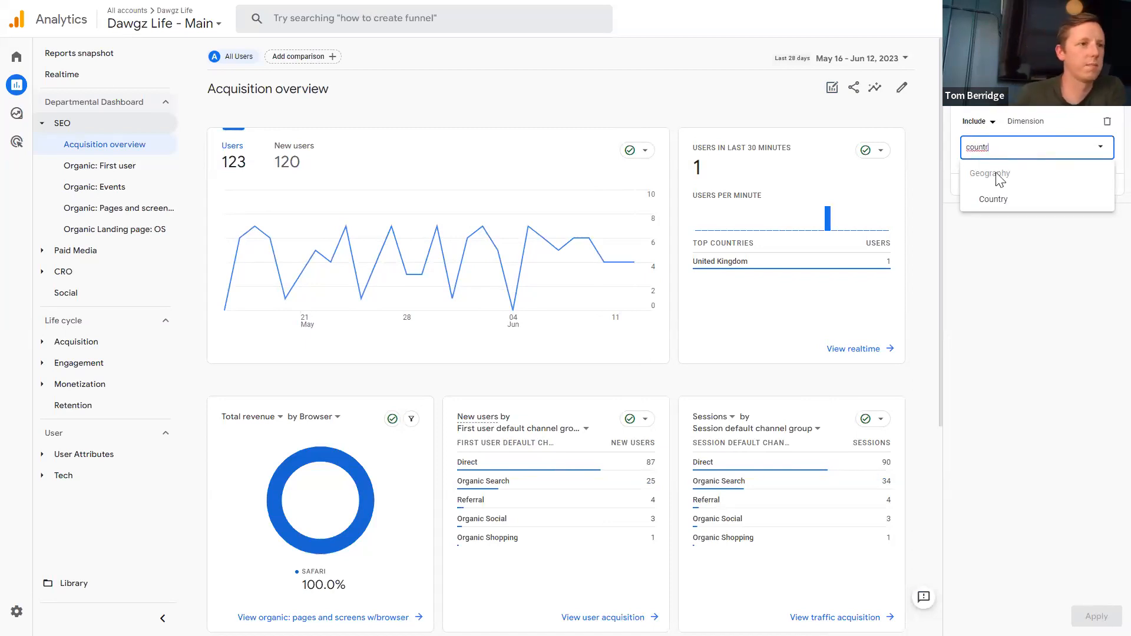
pyautogui.click(1013, 203)
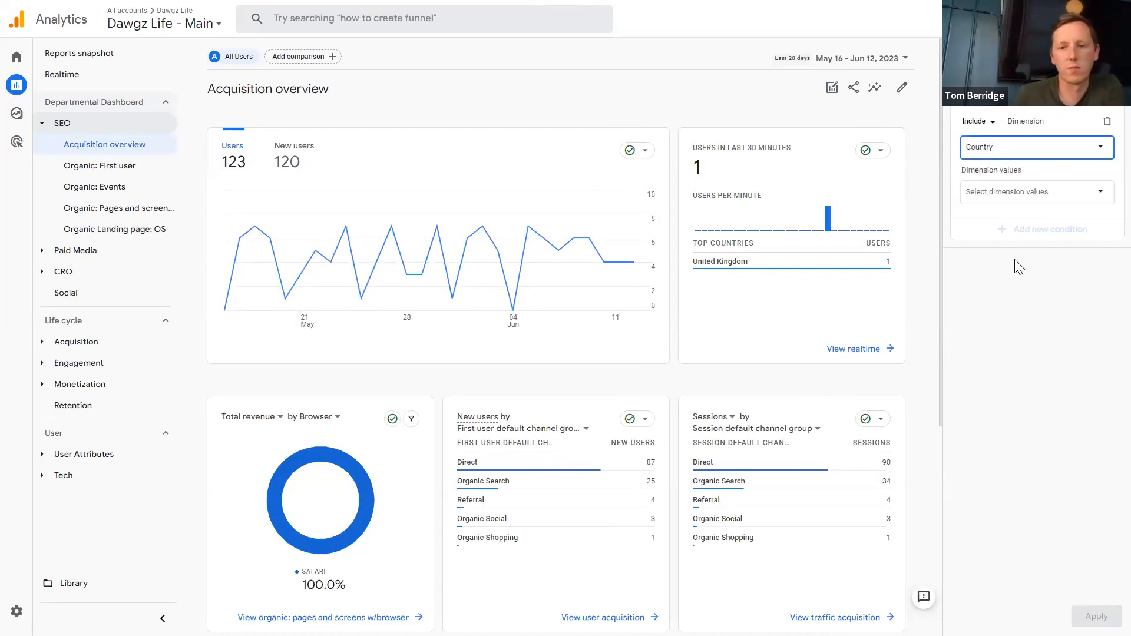
pyautogui.click(1005, 197)
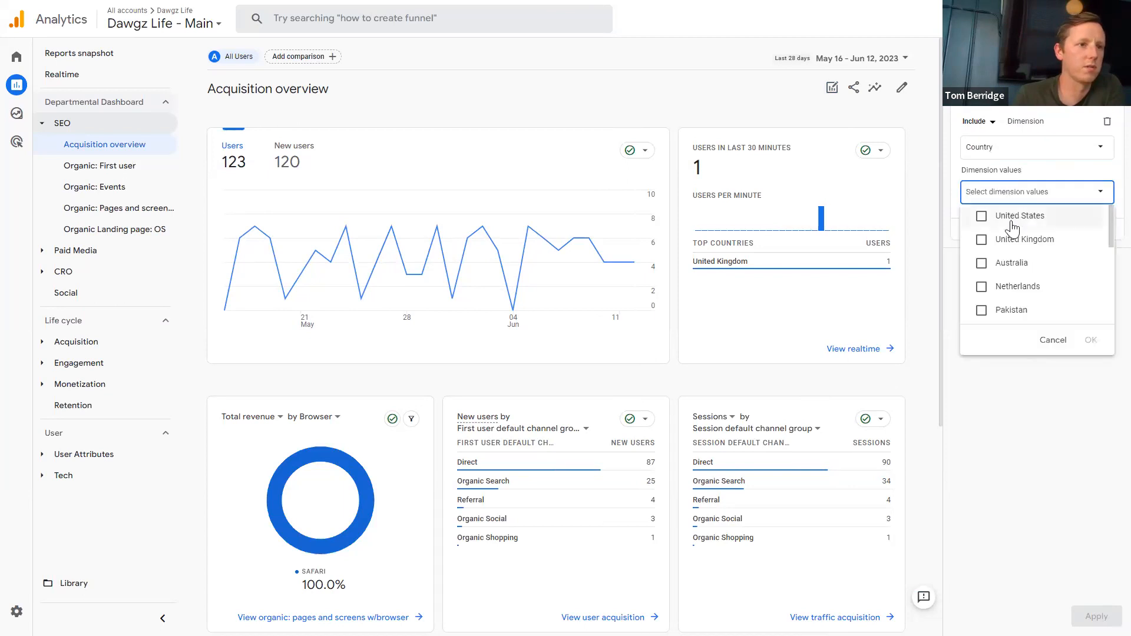
pyautogui.click(1003, 243)
pyautogui.click(1090, 339)
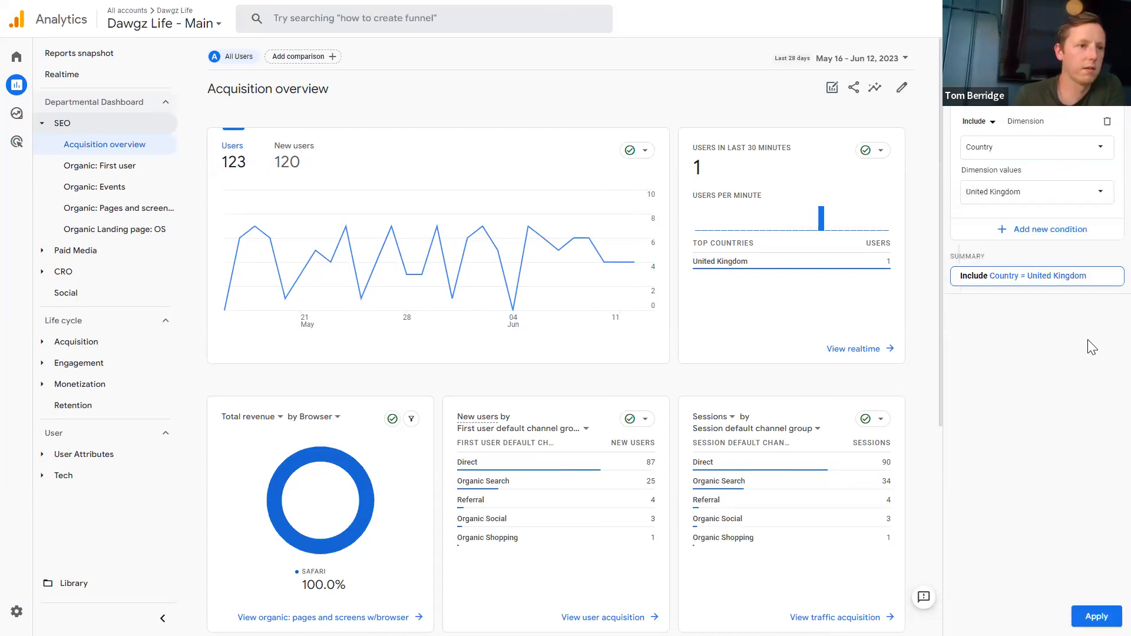
pyautogui.click(1096, 616)
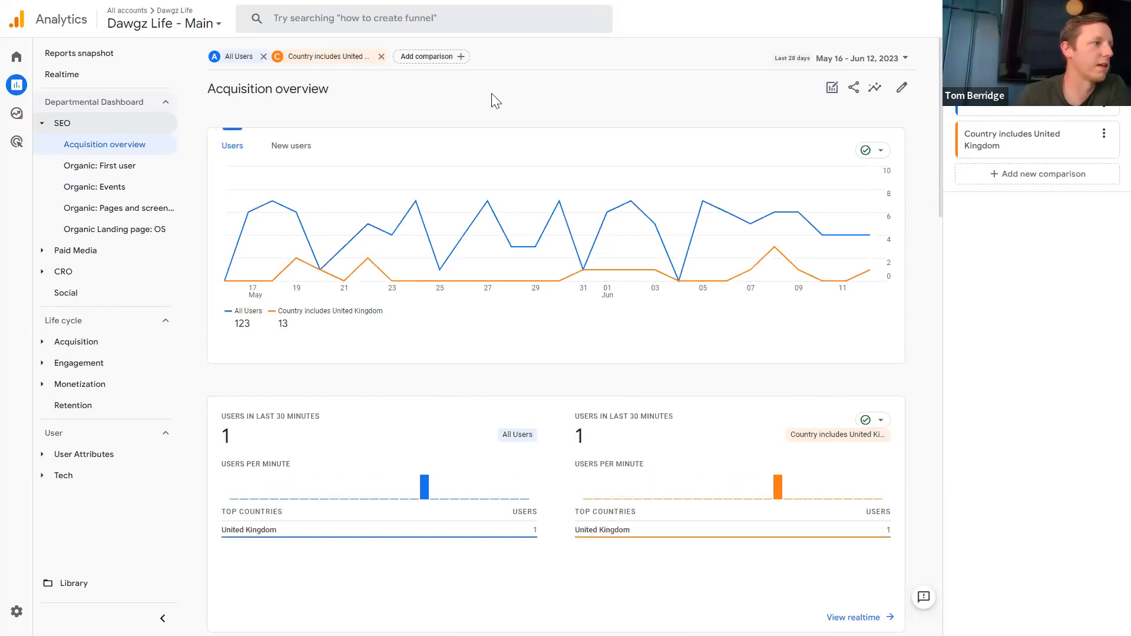
# - View the United Kingdom comparison in the "Organic: Events" report and in the Events report under Life cycle Engagement
pyautogui.click(88, 186)
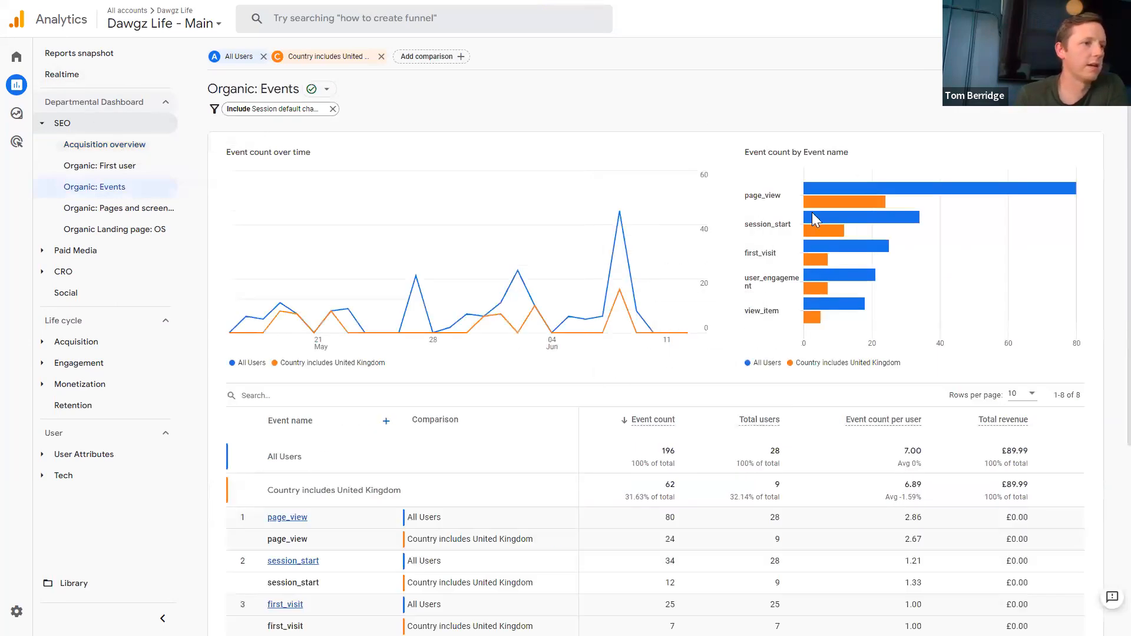
pyautogui.click(90, 364)
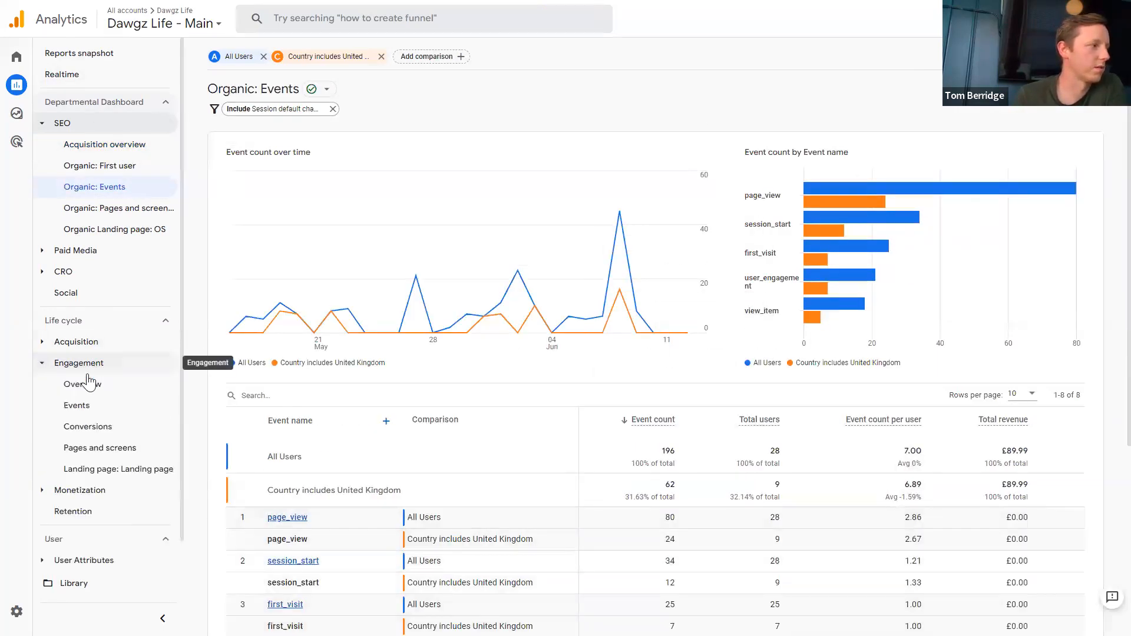
pyautogui.click(84, 408)
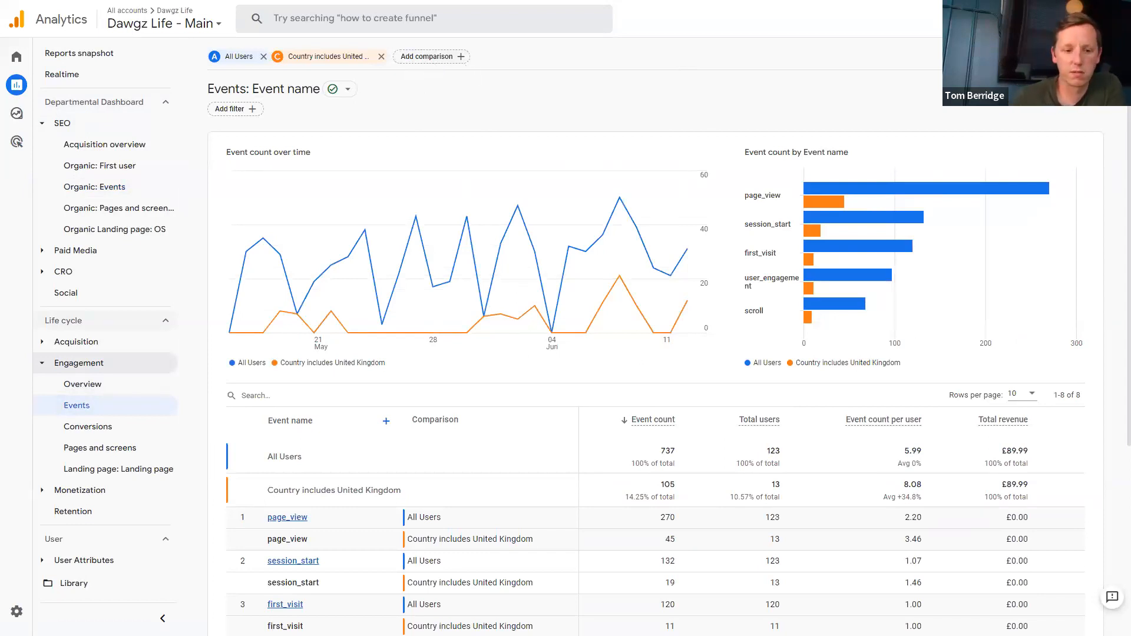
# - Remove the United Kingdom comparison from the Events report and collapse the Engagement and SEO topics
pyautogui.click(382, 56)
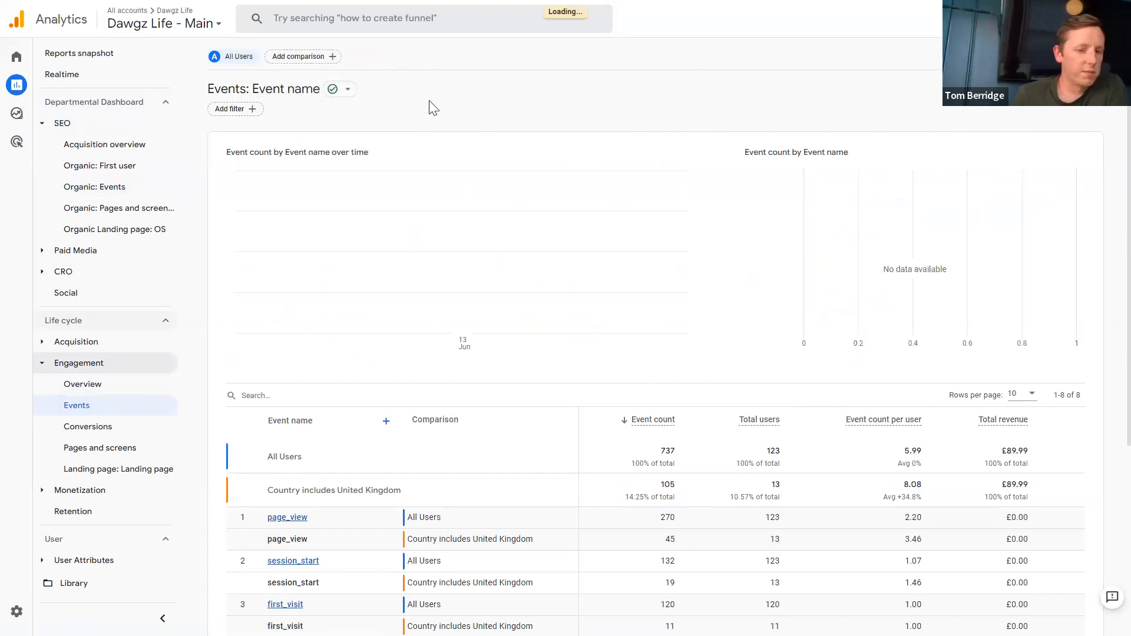
pyautogui.click(41, 364)
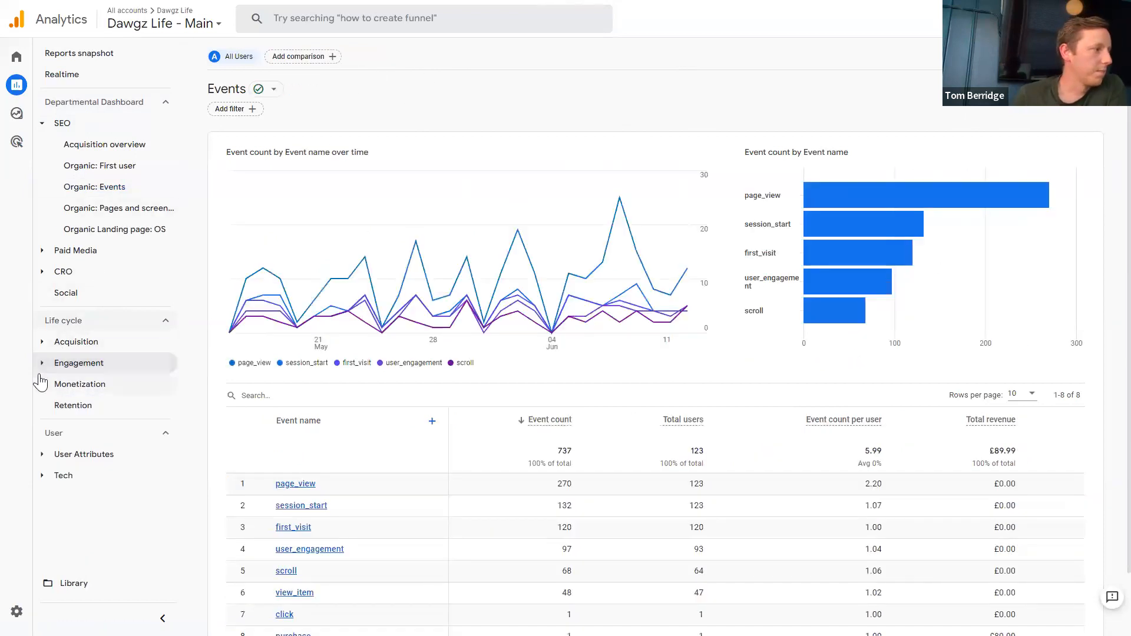
pyautogui.click(42, 123)
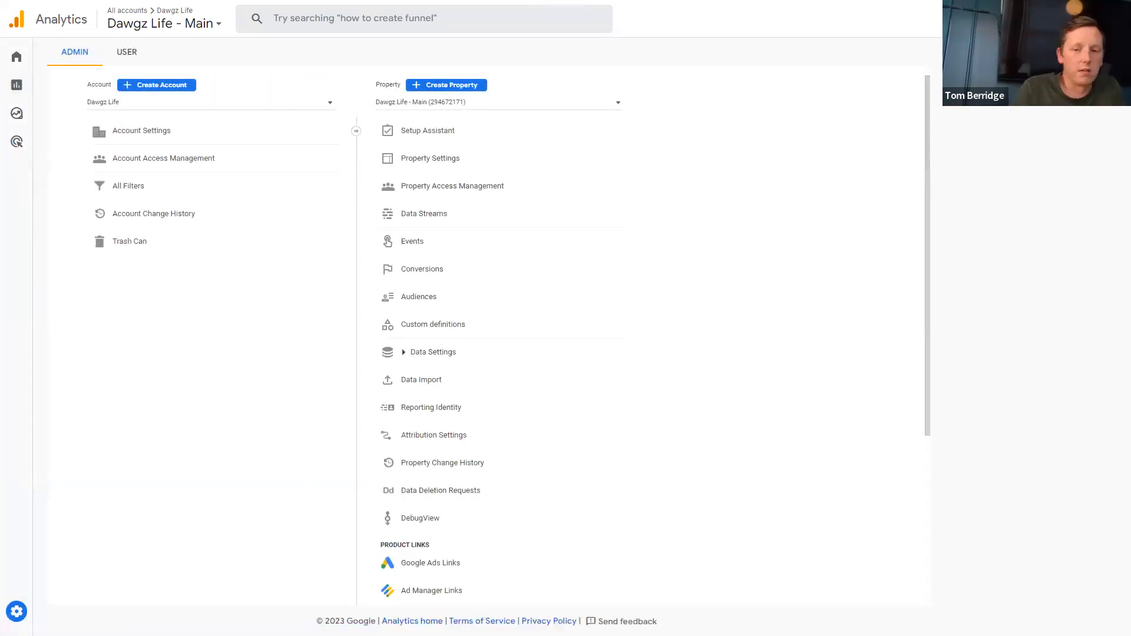
# - Review the property's Setup Assistant and DebugView in the admin settings, then return to the home page
pyautogui.click(452, 142)
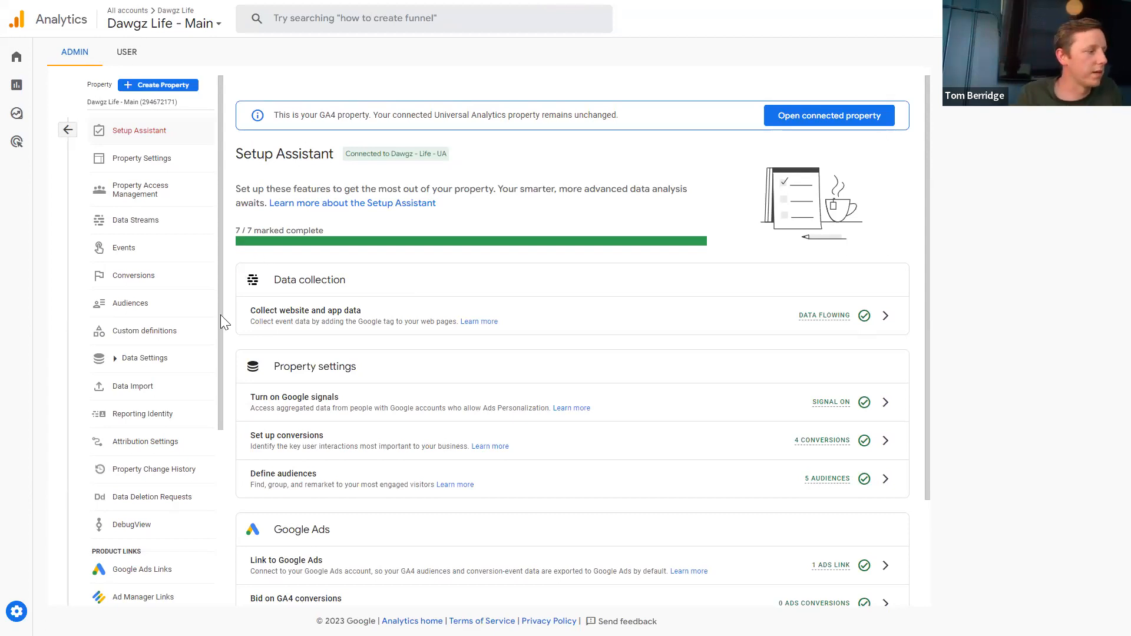
pyautogui.click(141, 527)
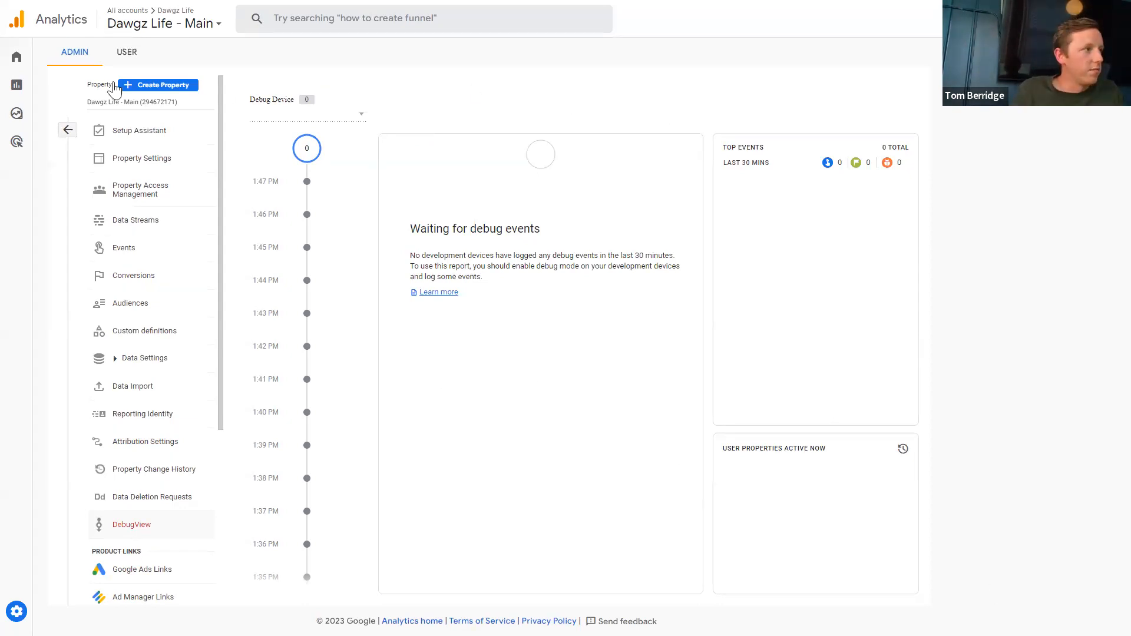
pyautogui.moveTo(26, 57)
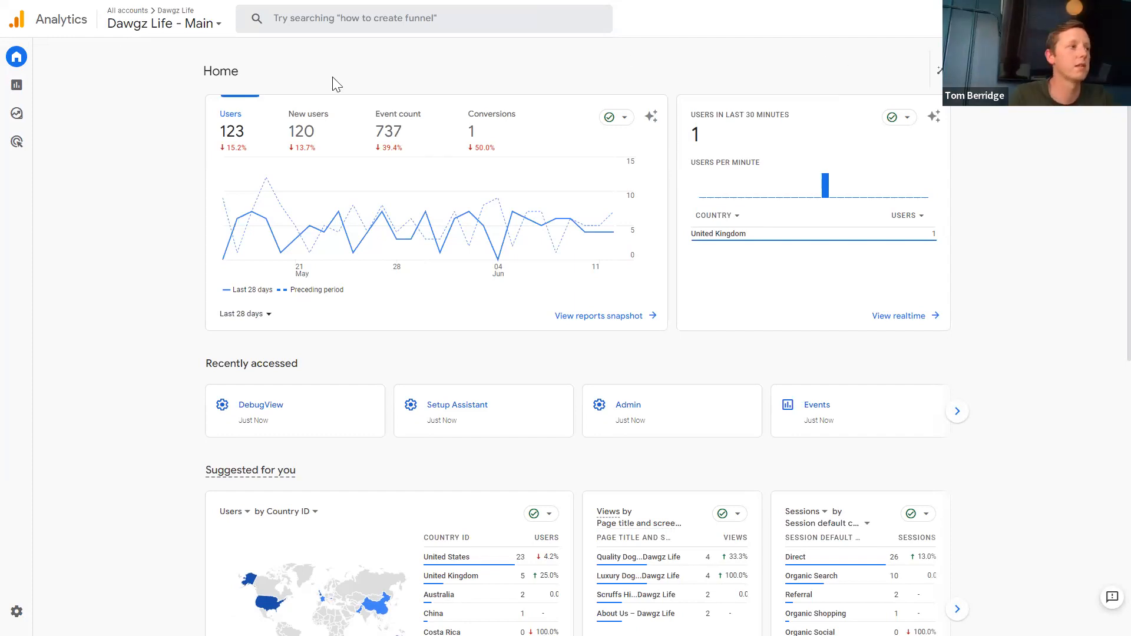
# - Publish the Core Objectives collection from the report Library
pyautogui.click(17, 91)
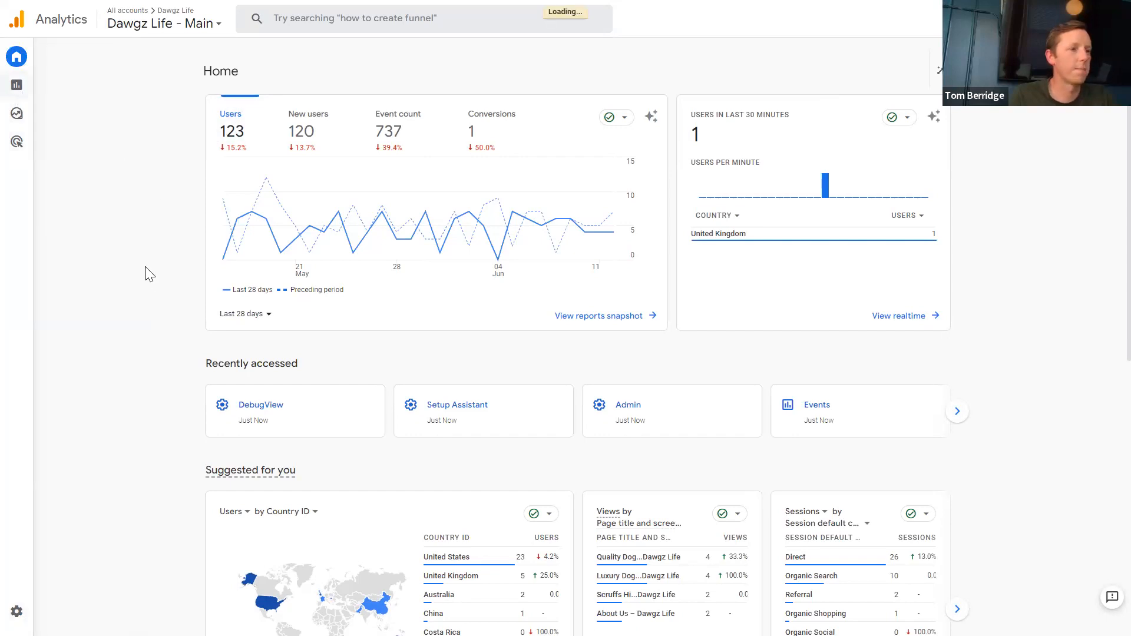
pyautogui.click(62, 587)
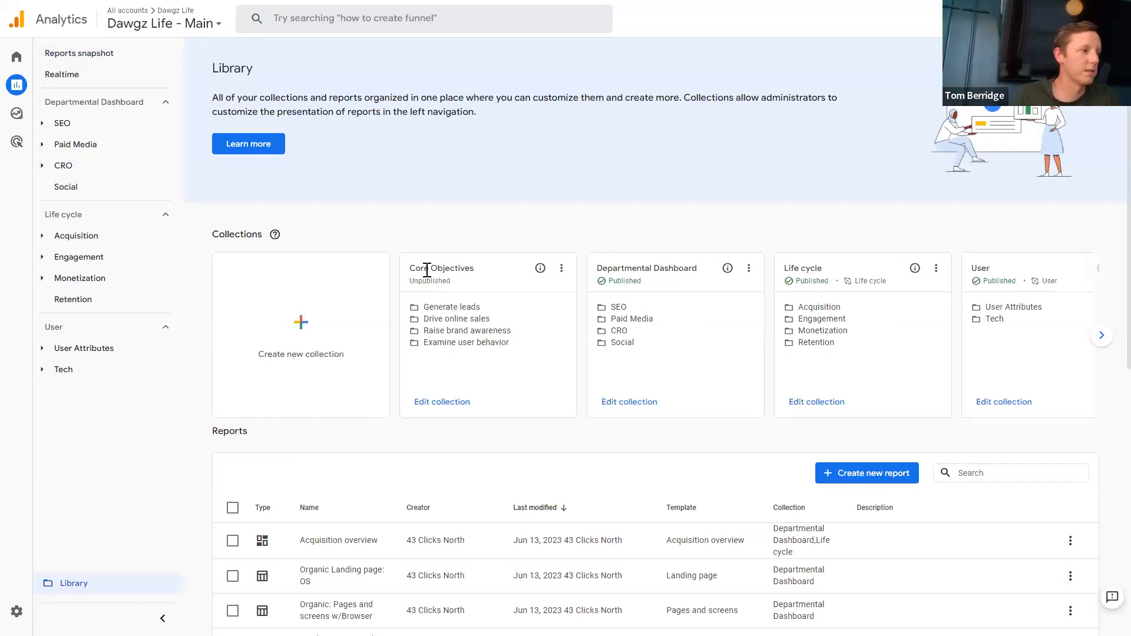
pyautogui.click(561, 269)
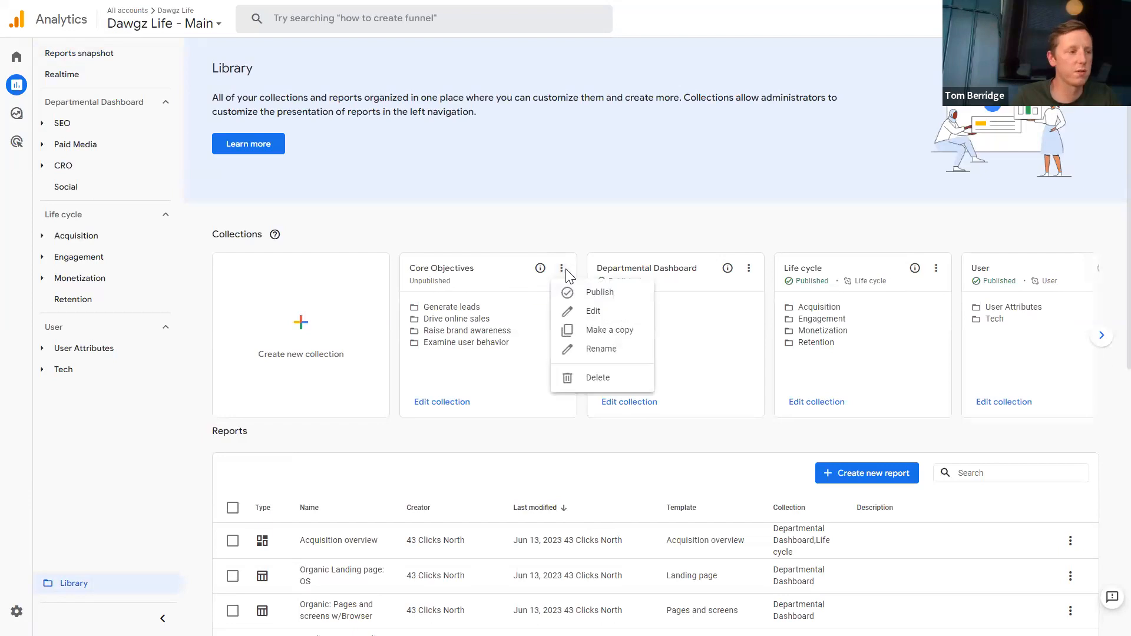
pyautogui.click(598, 292)
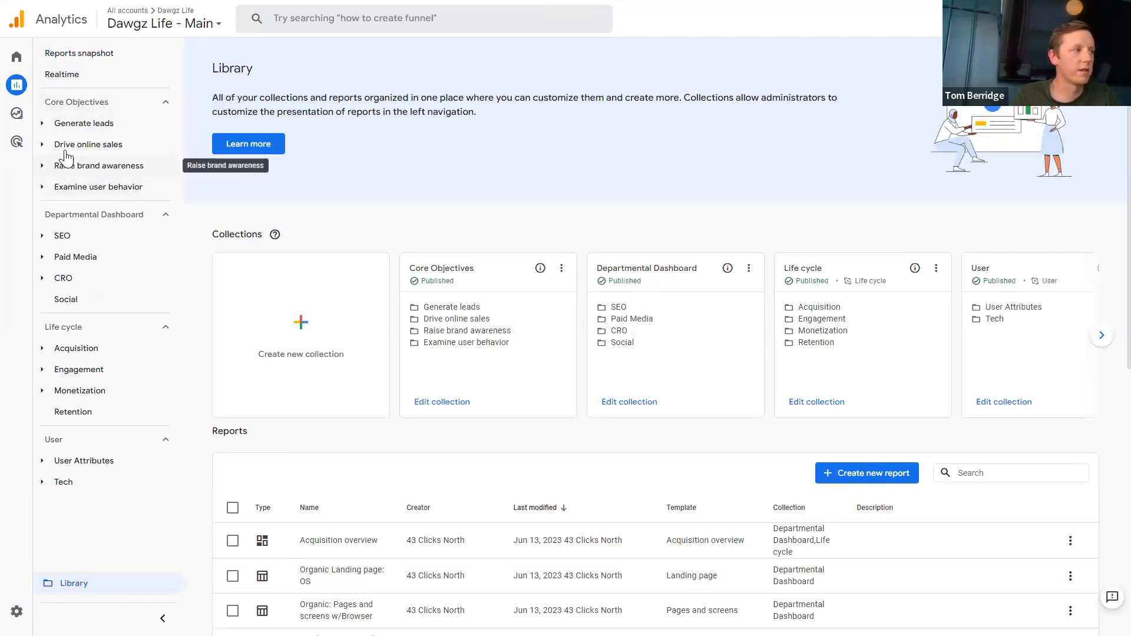
# - Expand the Generate leads, Drive online sales, Raise brand awareness and Examine user behavior topics of Core Objectives to review their reports
pyautogui.click(65, 125)
pyautogui.click(85, 230)
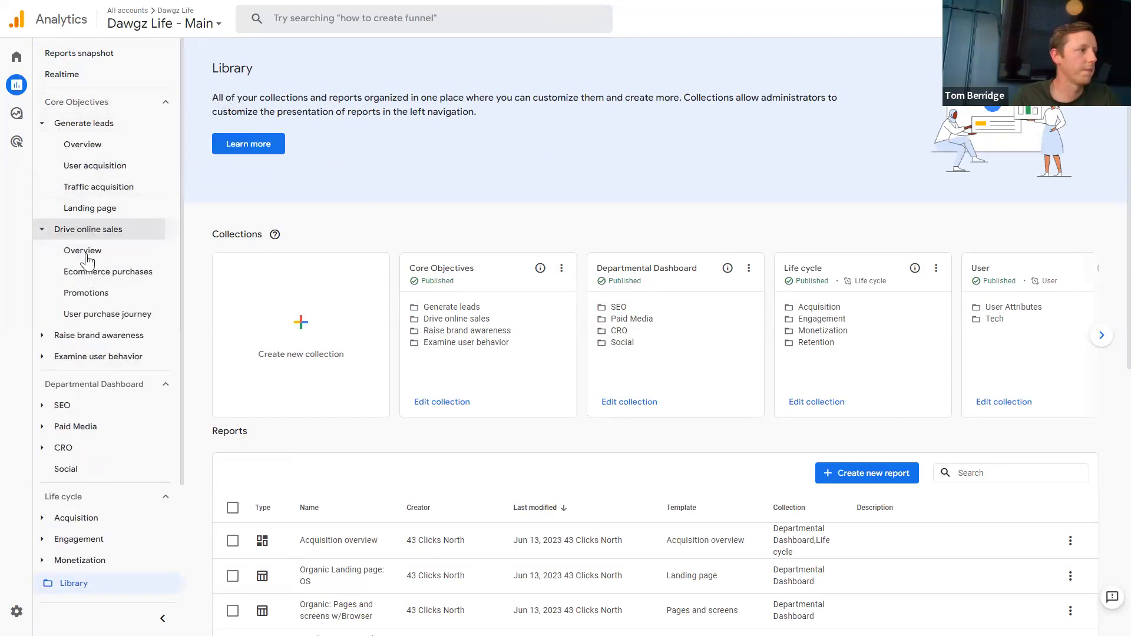
pyautogui.click(87, 358)
pyautogui.click(86, 335)
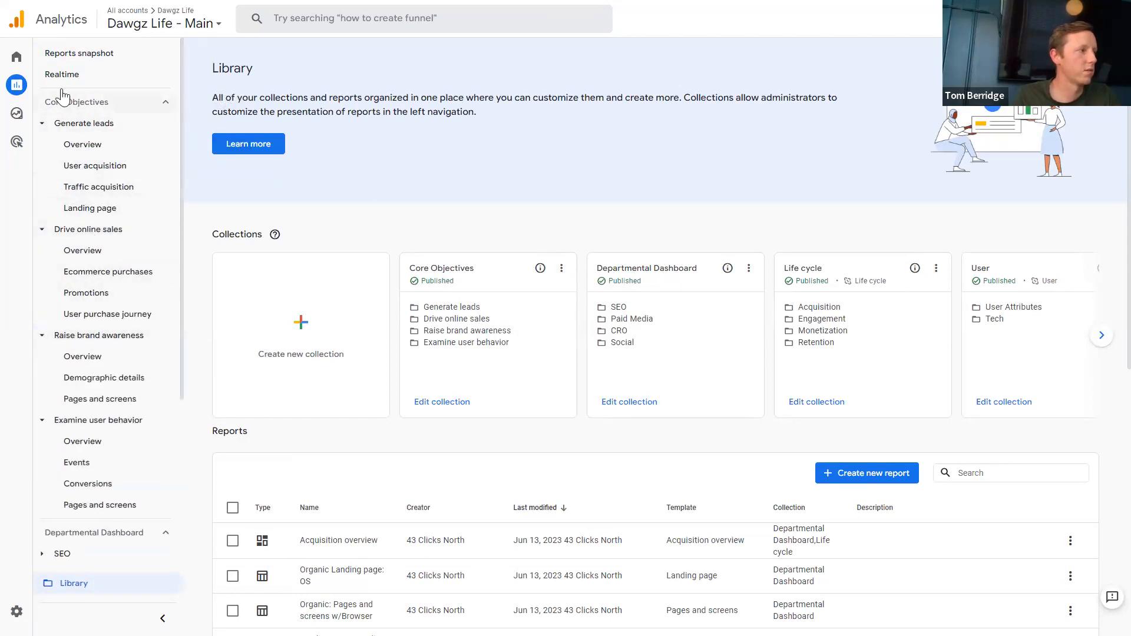